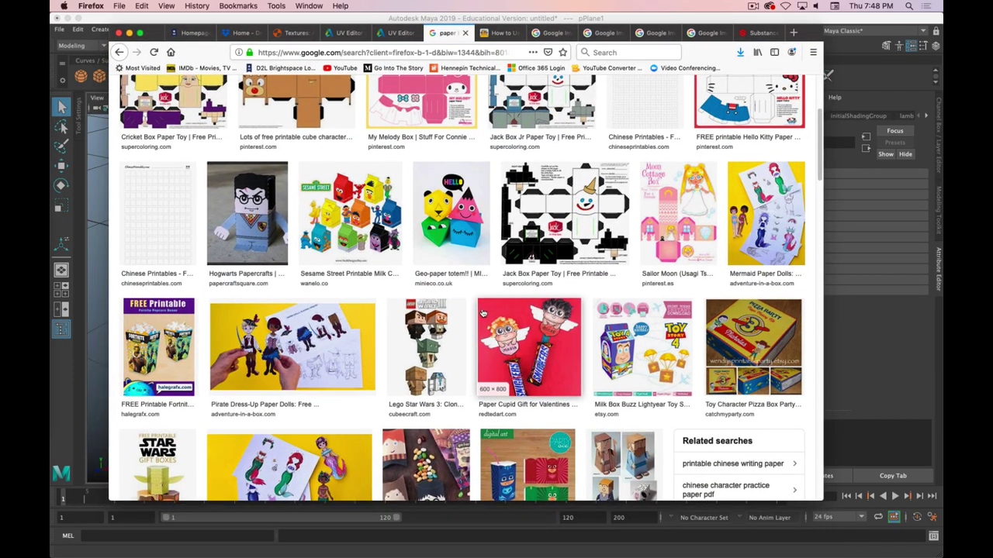
Browse the image results for printable paper box characters and open the 10 Papercraft Cartoon Characters picture
scroll(482, 311, "up", 1)
scroll(482, 311, "up", 4)
scroll(458, 307, "down", 2)
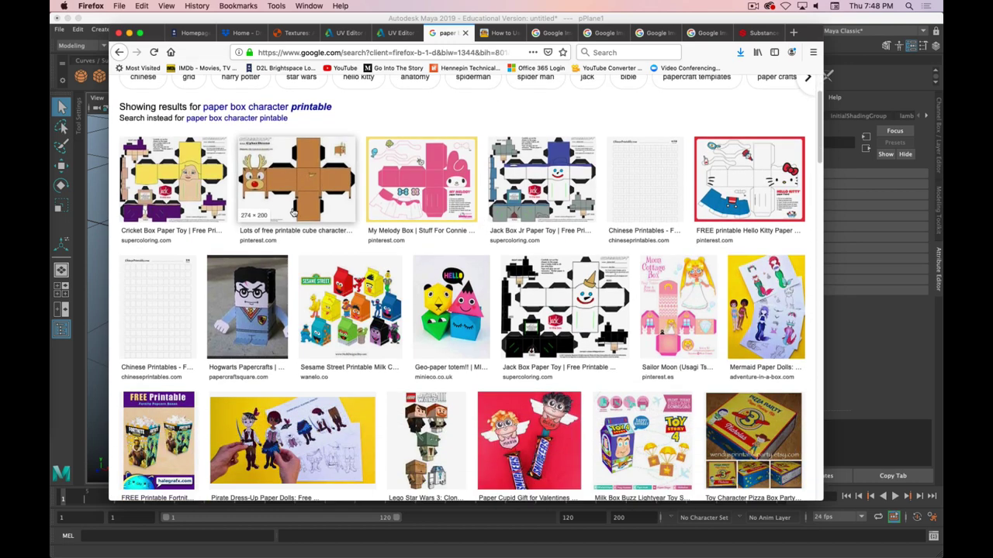
scroll(310, 248, "down", 8)
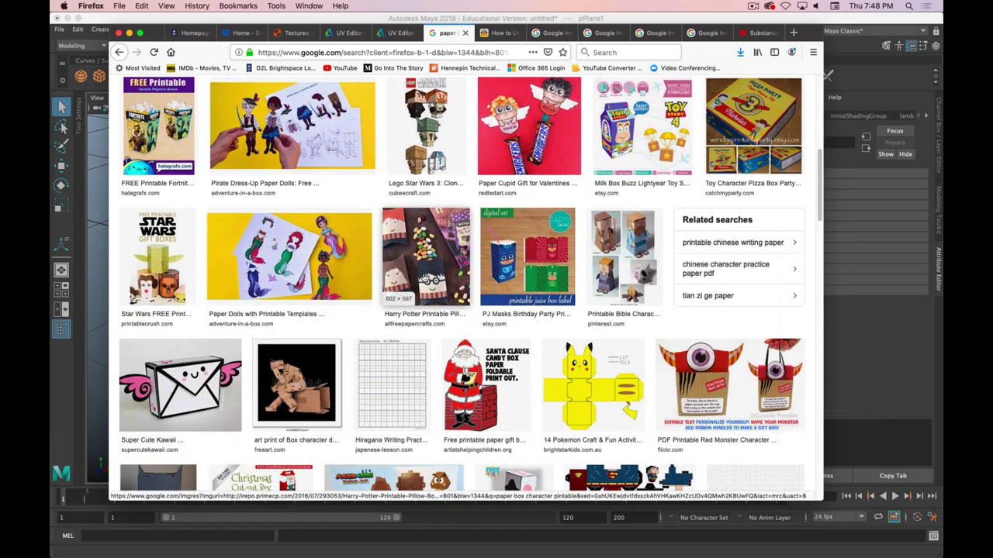
scroll(418, 287, "down", 5)
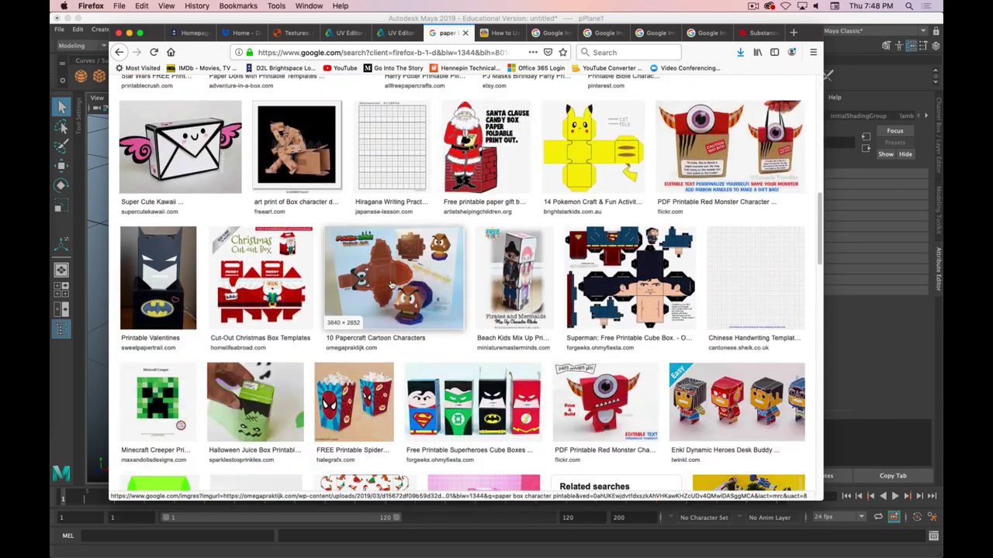
left_click(414, 304)
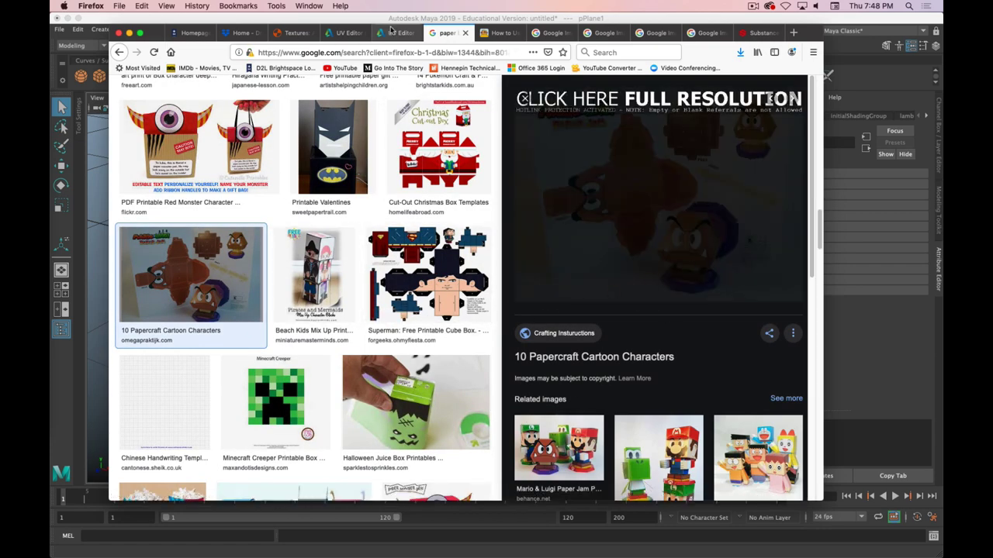
Examine the Pepakura papercraft dragon references and the UV unwrapping example images of the mushroom, human body and game character
left_click(502, 33)
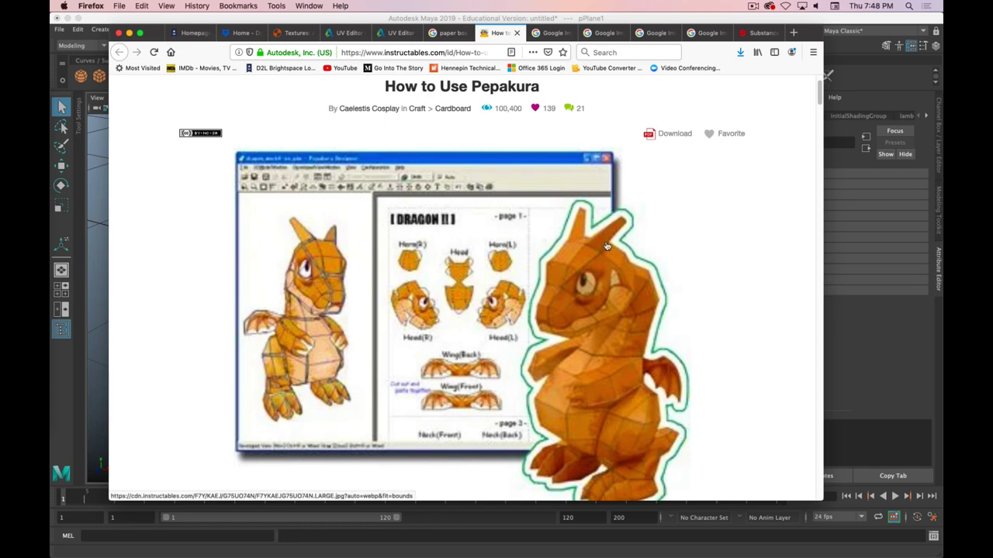
scroll(705, 248, "down", 1)
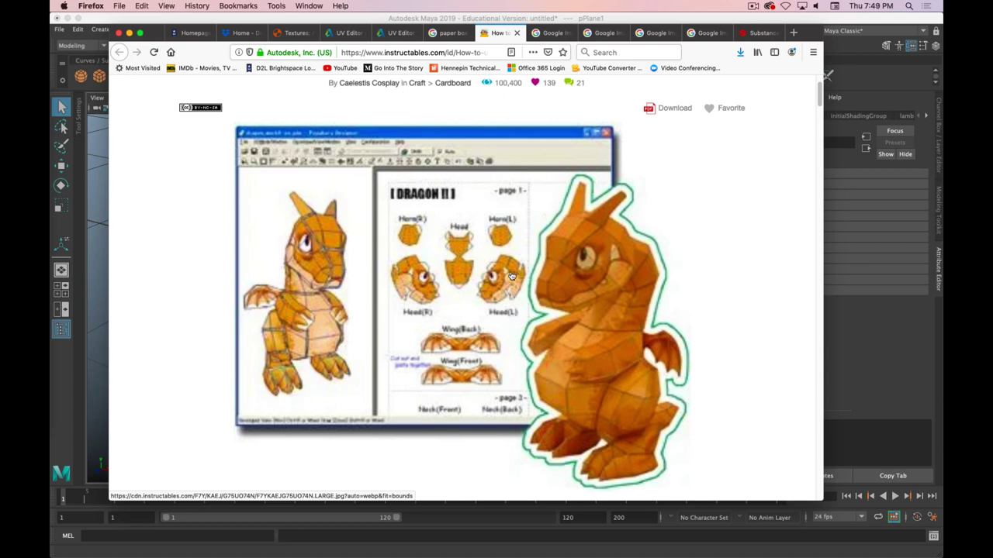
left_click(552, 33)
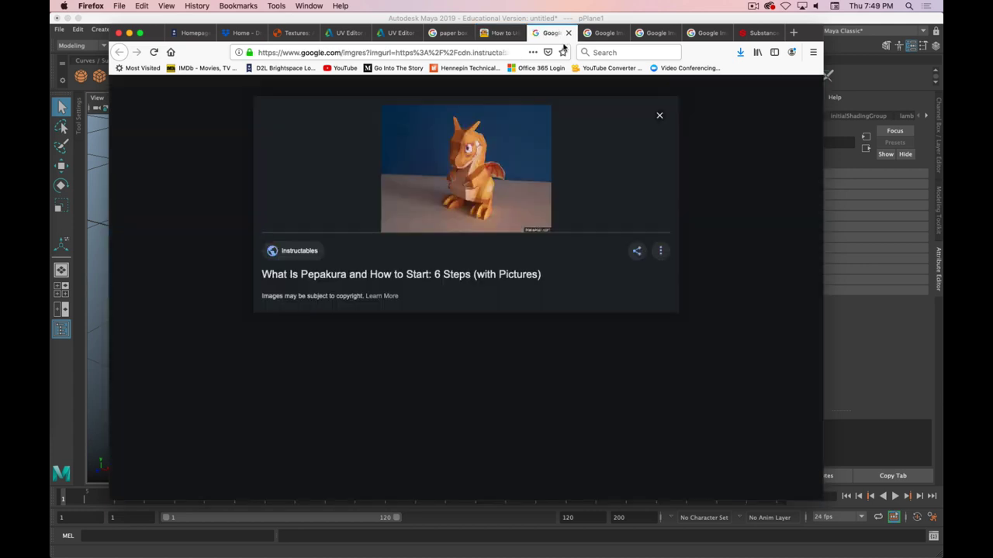
left_click(604, 35)
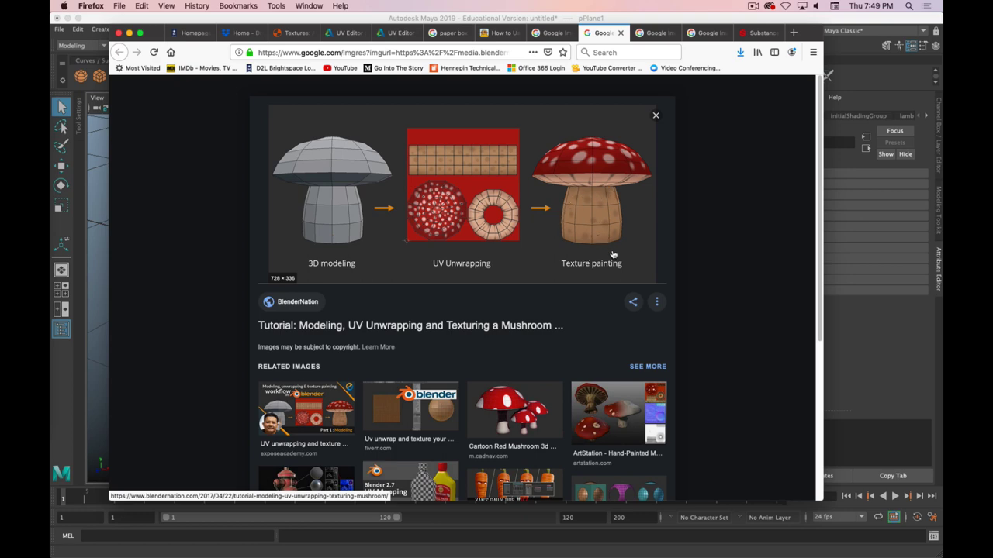
left_click(656, 33)
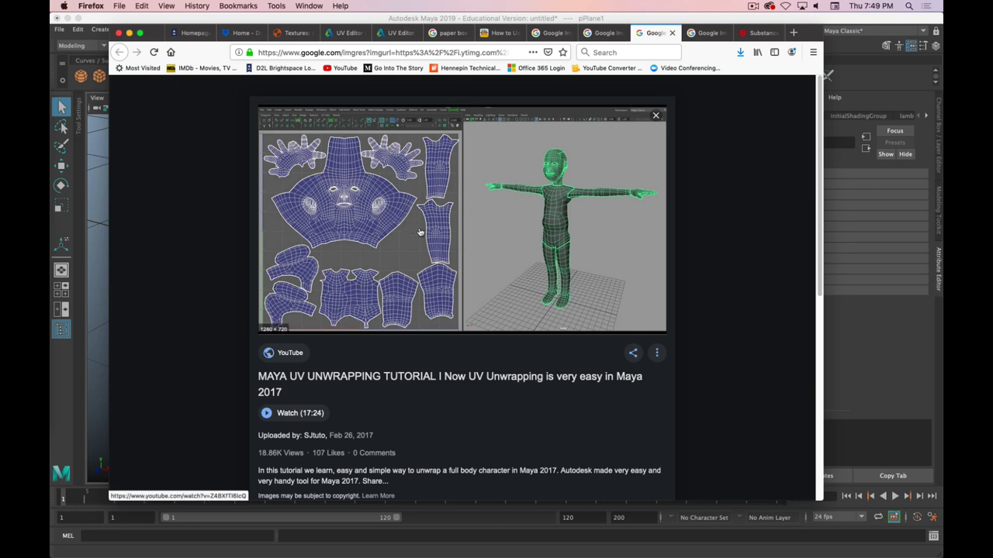
left_click(706, 32)
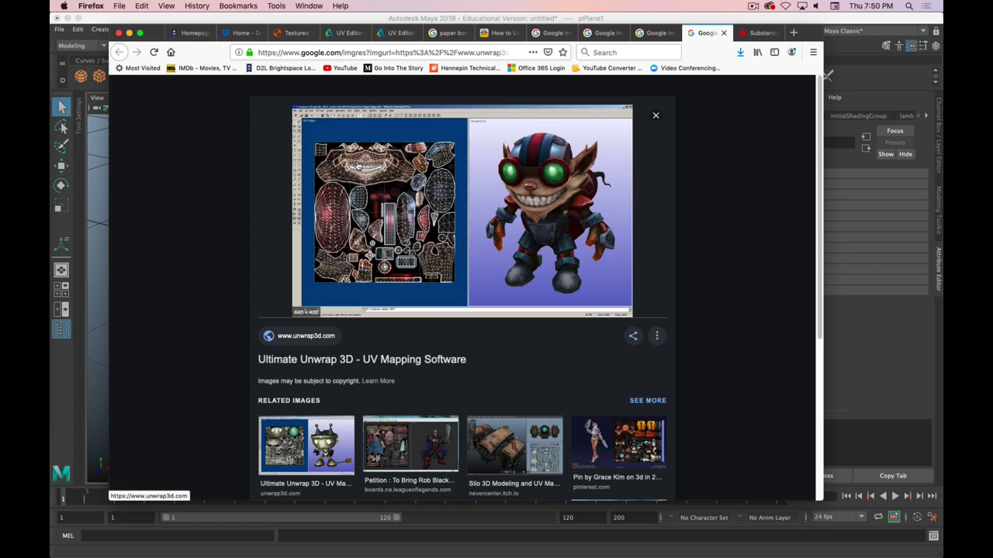
left_click(655, 32)
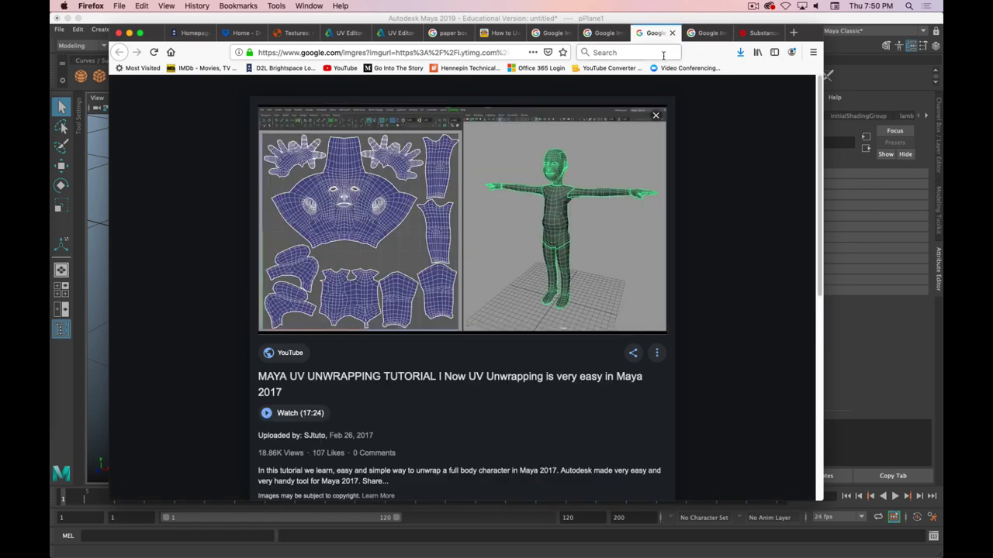
left_click(605, 34)
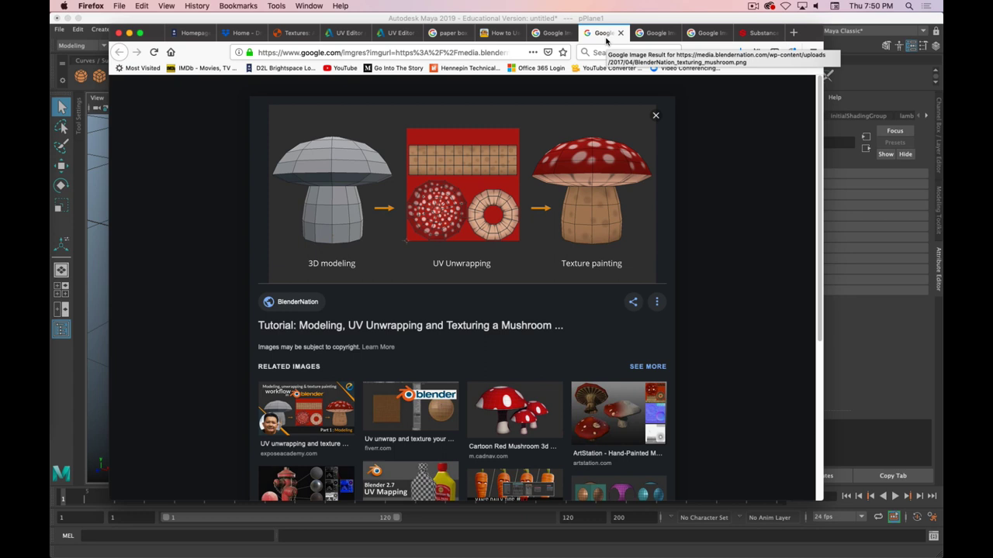
Look through the Substance Painter product page, examining its textured model examples, material features and Praise section
left_click(752, 34)
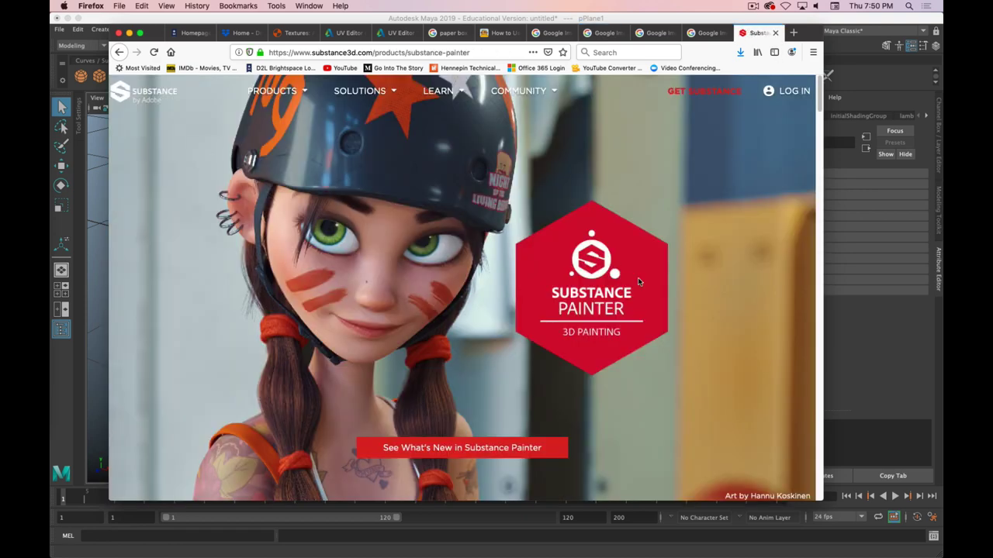
scroll(689, 288, "down", 1)
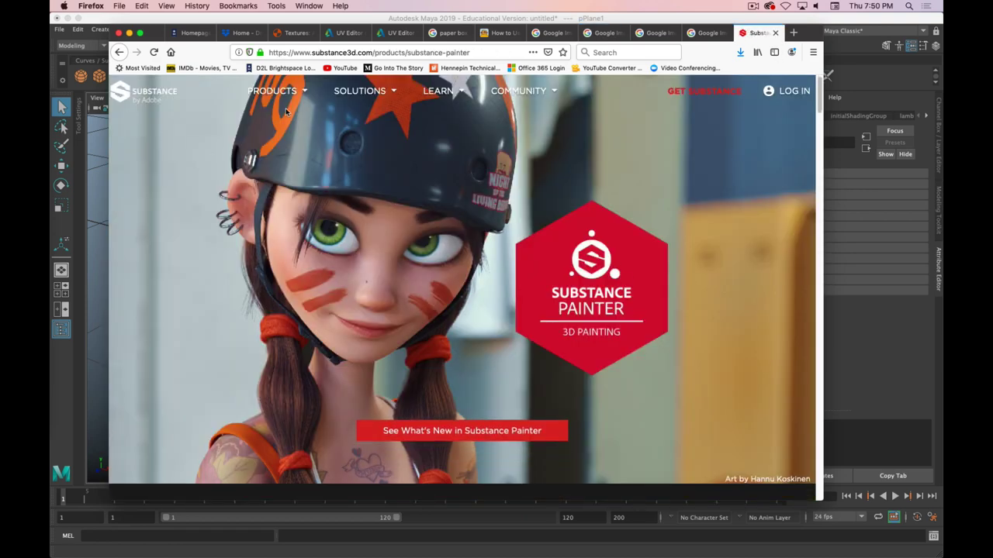
scroll(685, 284, "down", 5)
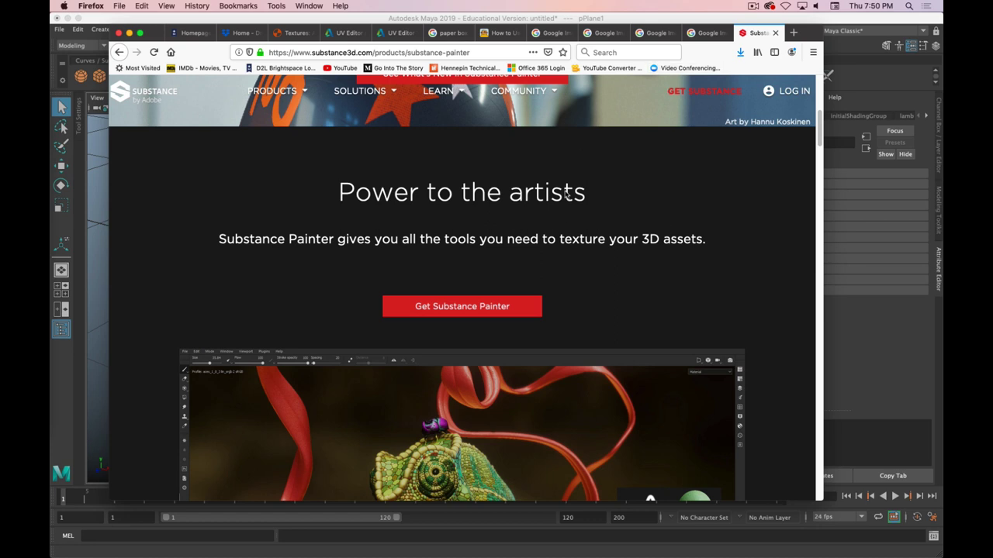
scroll(697, 189, "down", 5)
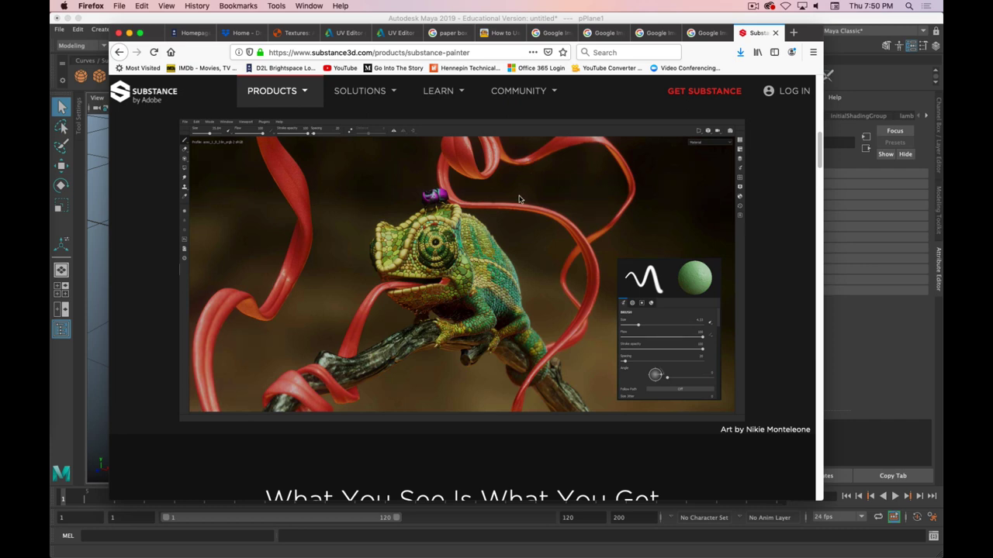
scroll(518, 200, "down", 8)
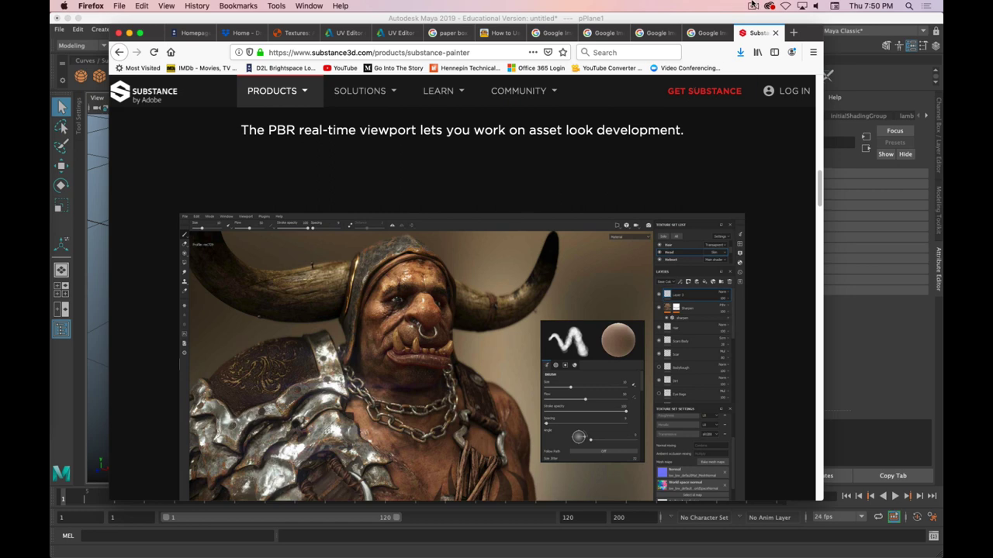
left_click(752, 5)
left_click(757, 39)
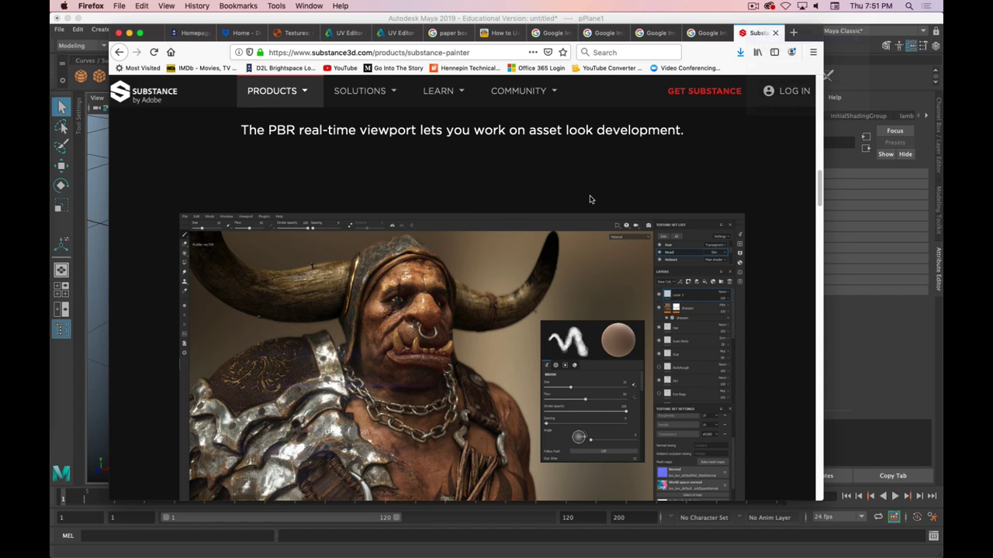
scroll(589, 199, "down", 1)
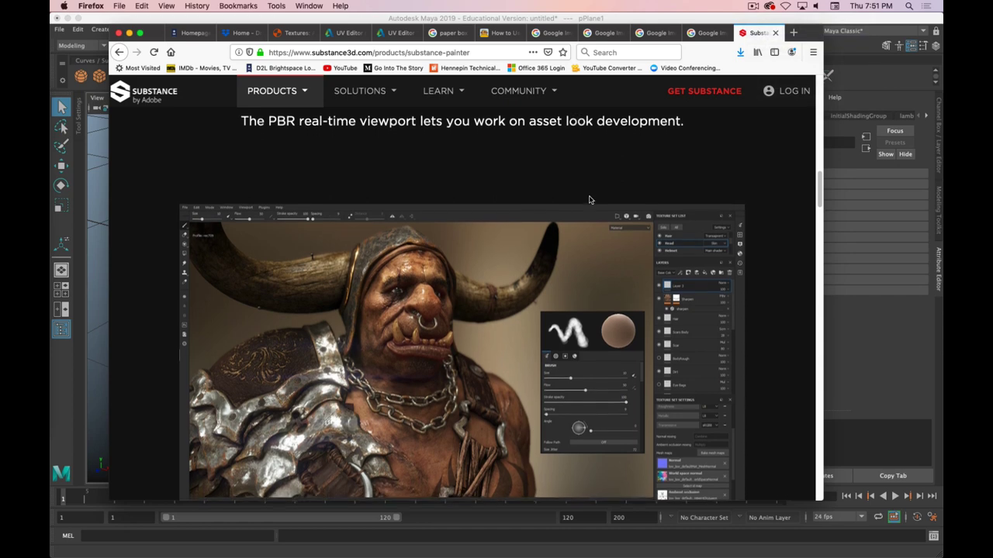
scroll(590, 200, "down", 2)
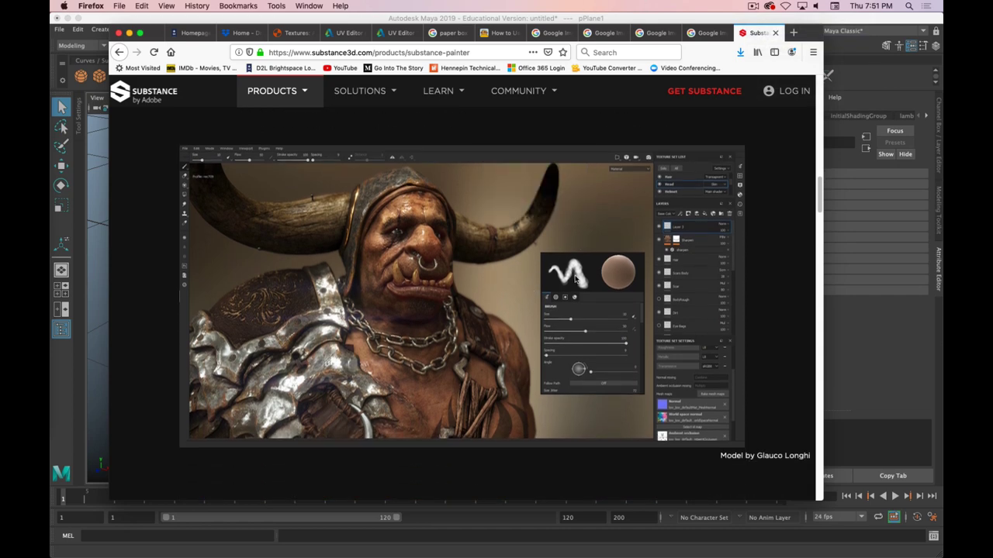
scroll(361, 250, "down", 5)
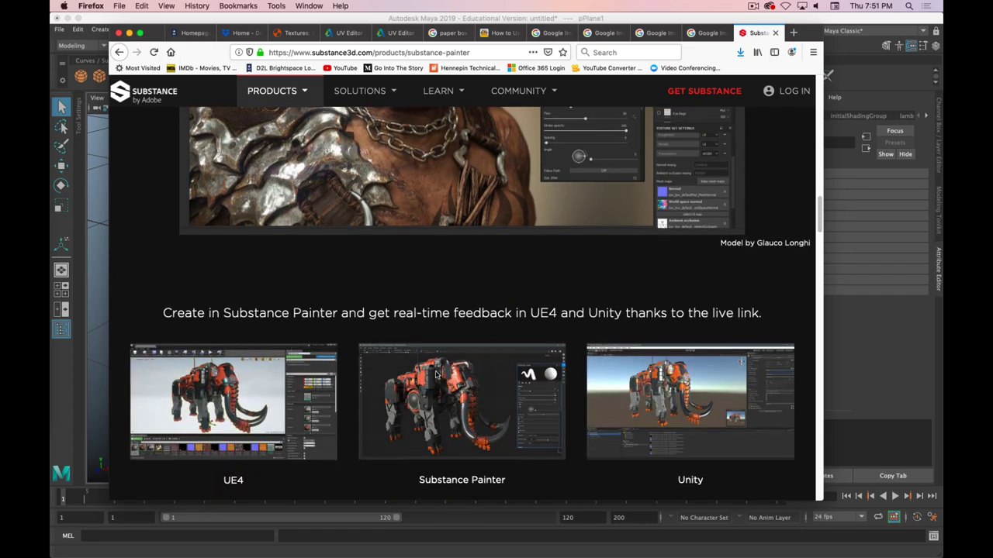
scroll(425, 359, "up", 7)
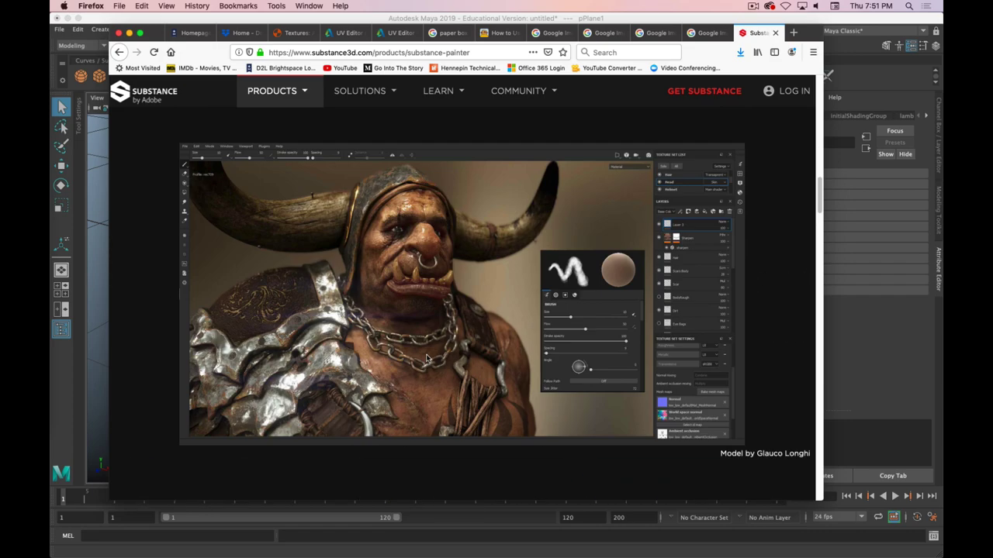
scroll(427, 357, "up", 4)
scroll(427, 356, "down", 5)
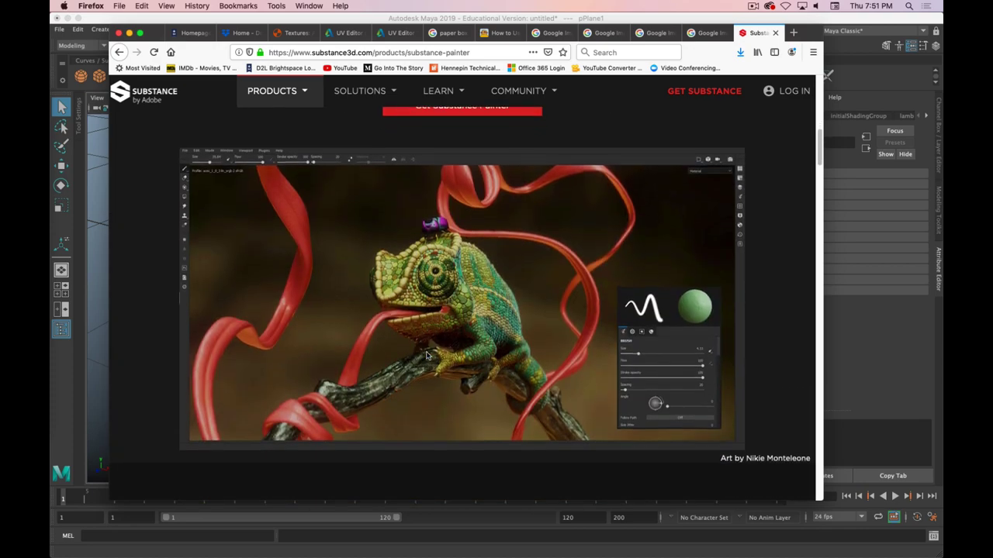
scroll(427, 357, "down", 10)
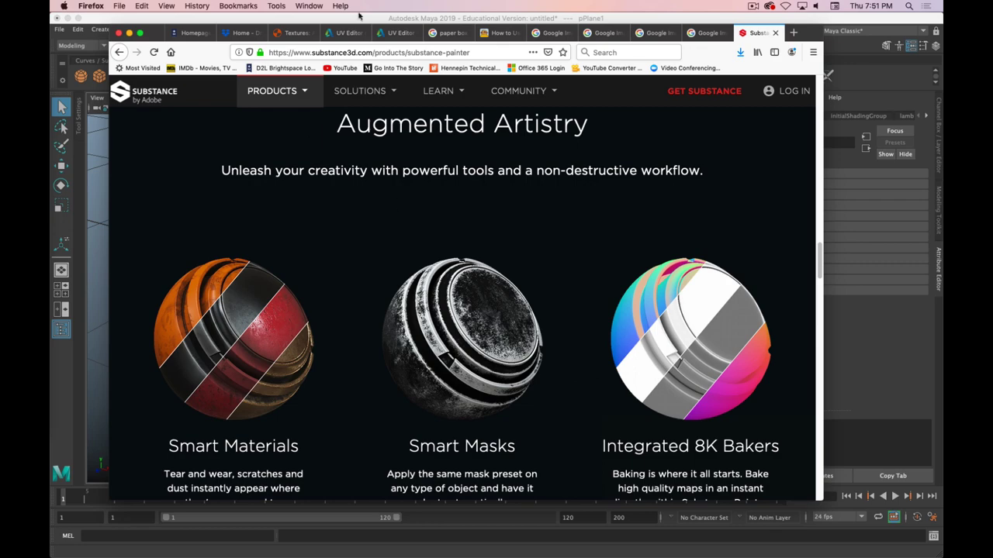
scroll(580, 350, "down", 10)
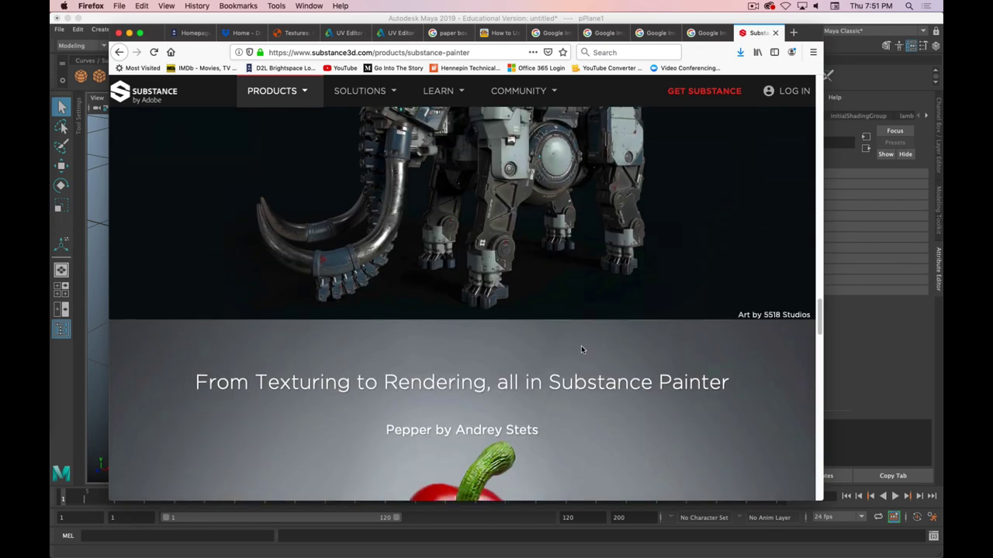
scroll(582, 349, "down", 15)
scroll(581, 349, "up", 5)
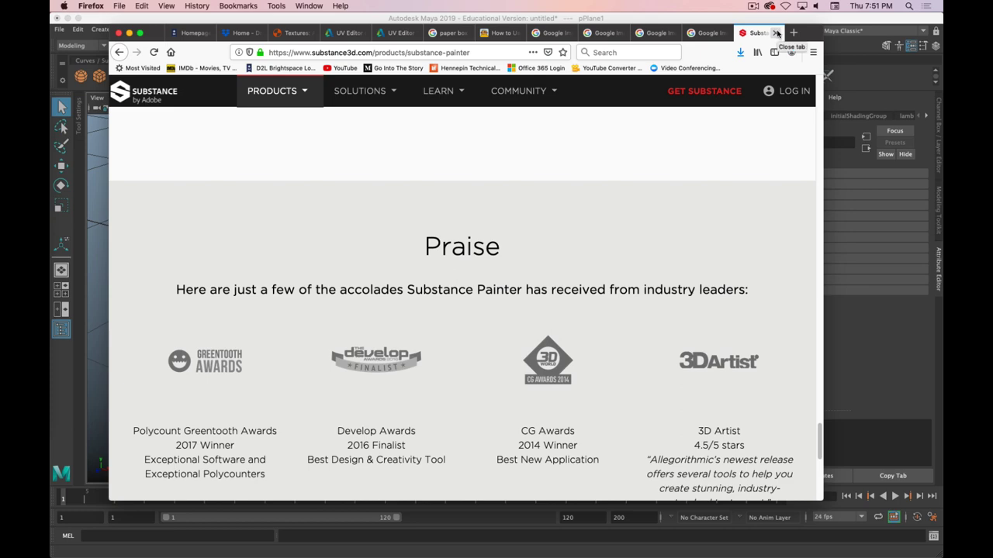
Close the Substance Painter page and switch to Maya, using the UV Editing workspace for the plane
left_click(777, 33)
double_click(808, 33)
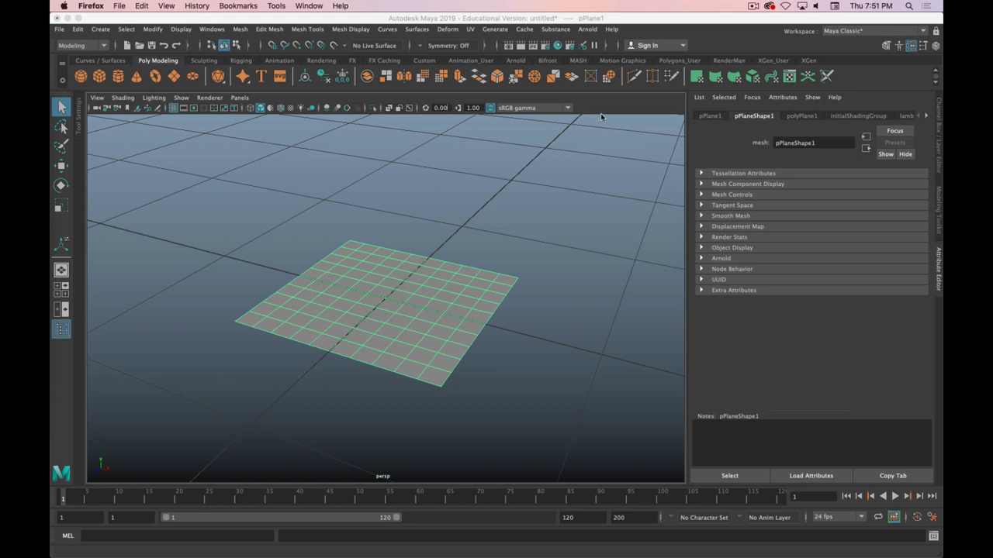
left_click(848, 33)
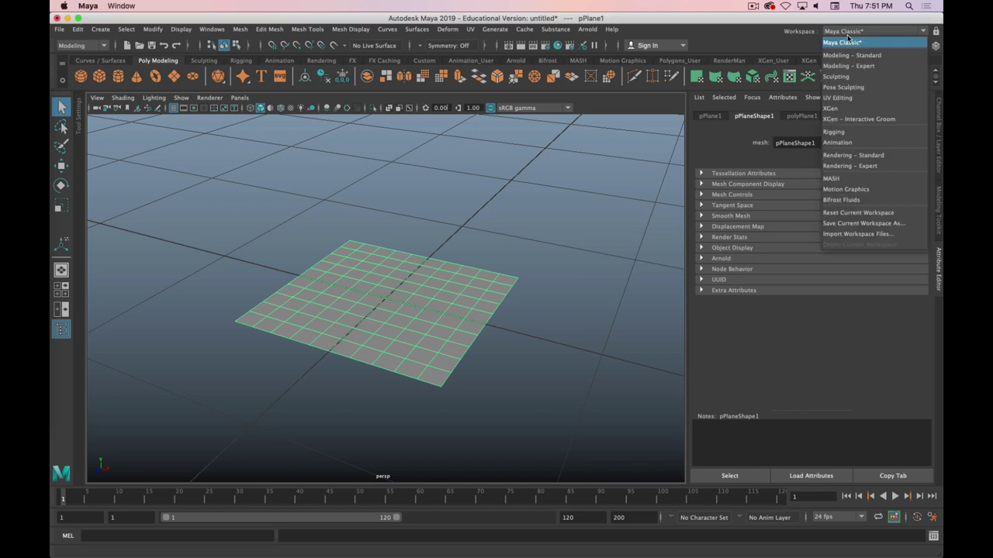
left_click(874, 94)
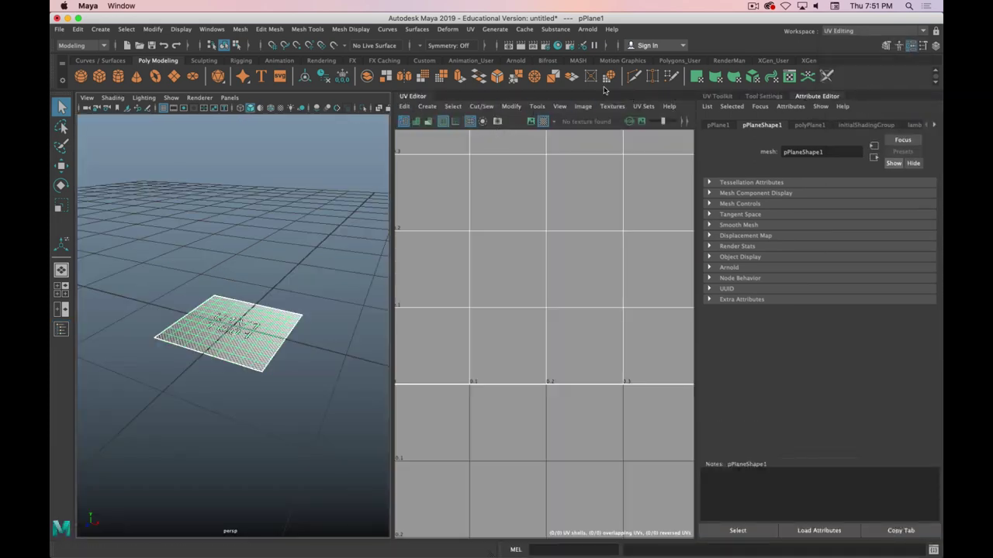
scroll(523, 266, "up", 2)
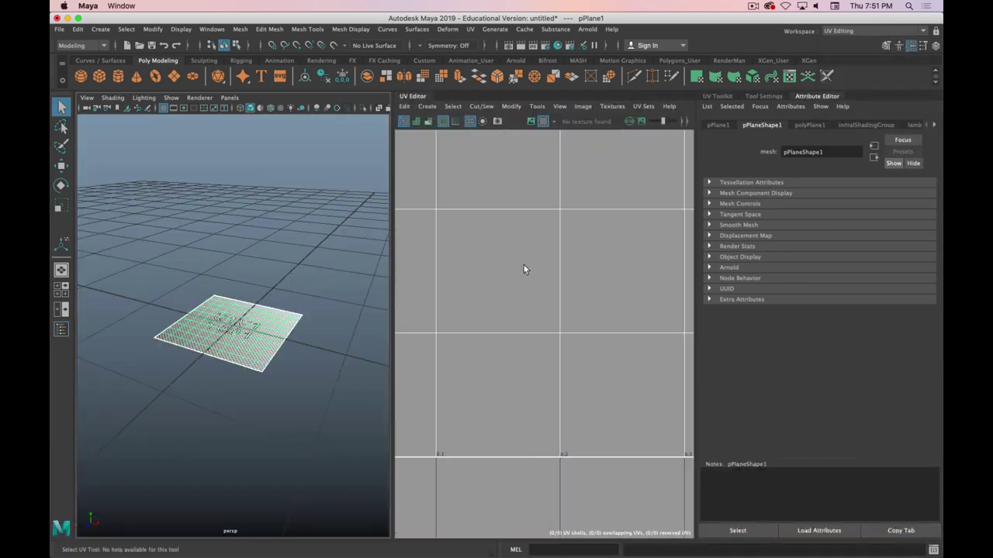
scroll(524, 265, "down", 5)
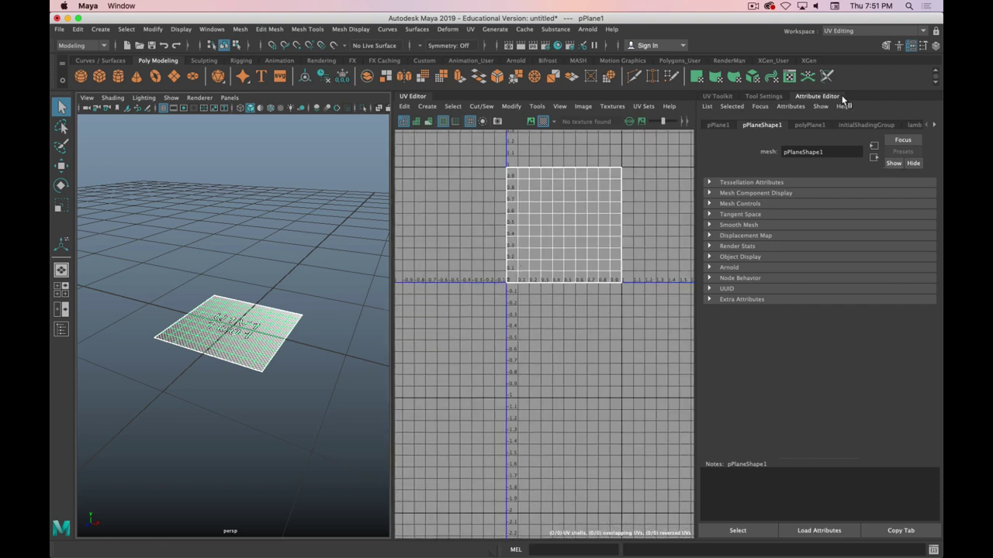
Display the UV Toolkit and collapse its Cut and Sew, Unfold, Align and Snap, and Arrange and Layout sections
left_click(775, 99)
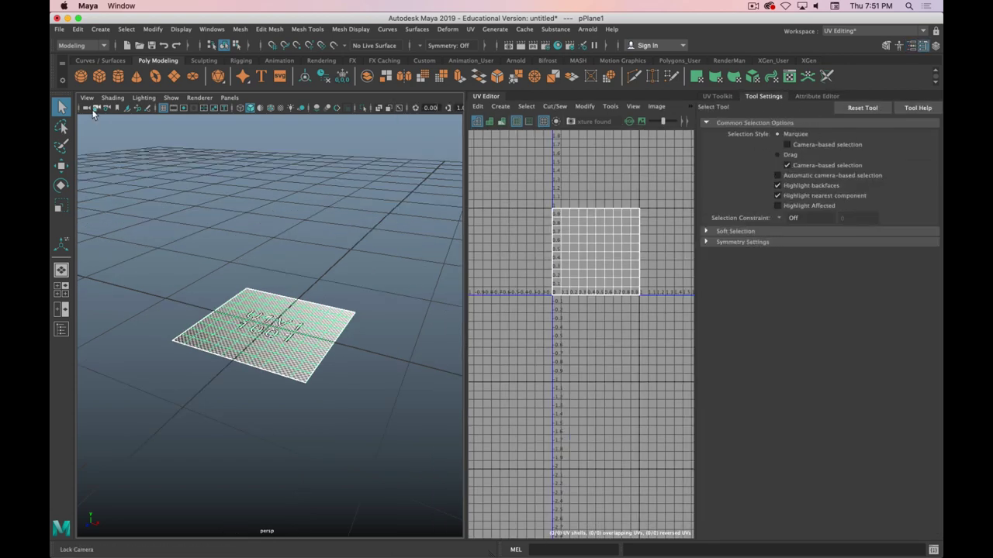
left_click(719, 97)
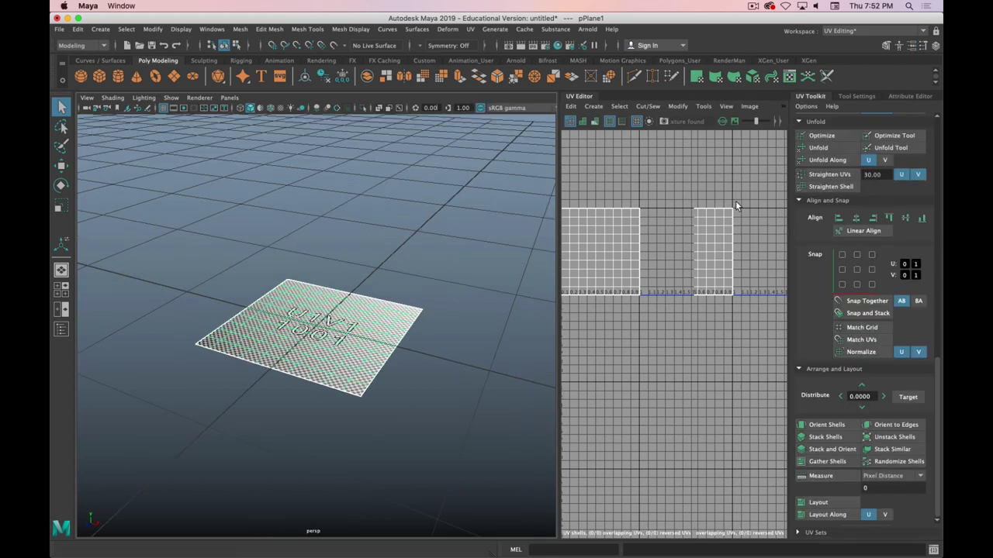
left_click(804, 370)
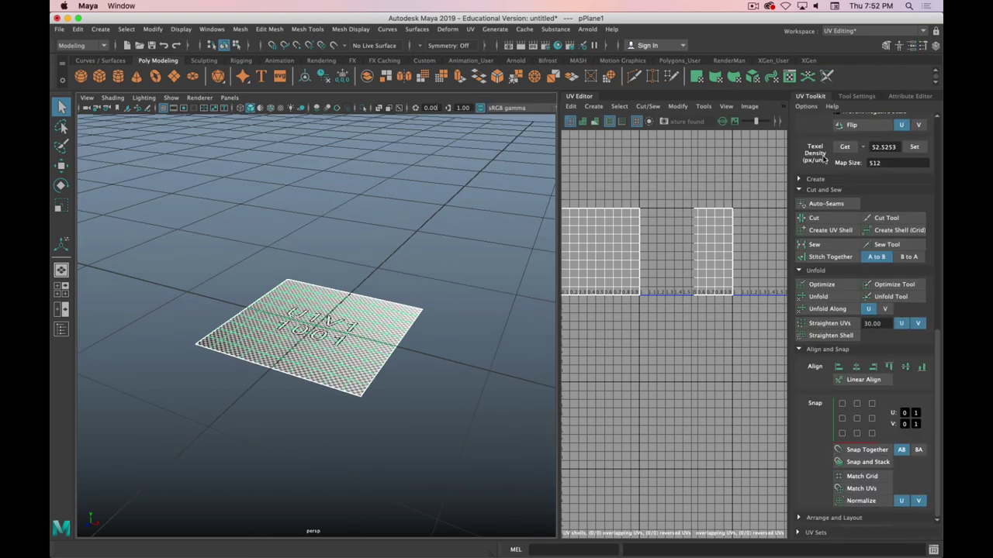
left_click(800, 270)
left_click(800, 350)
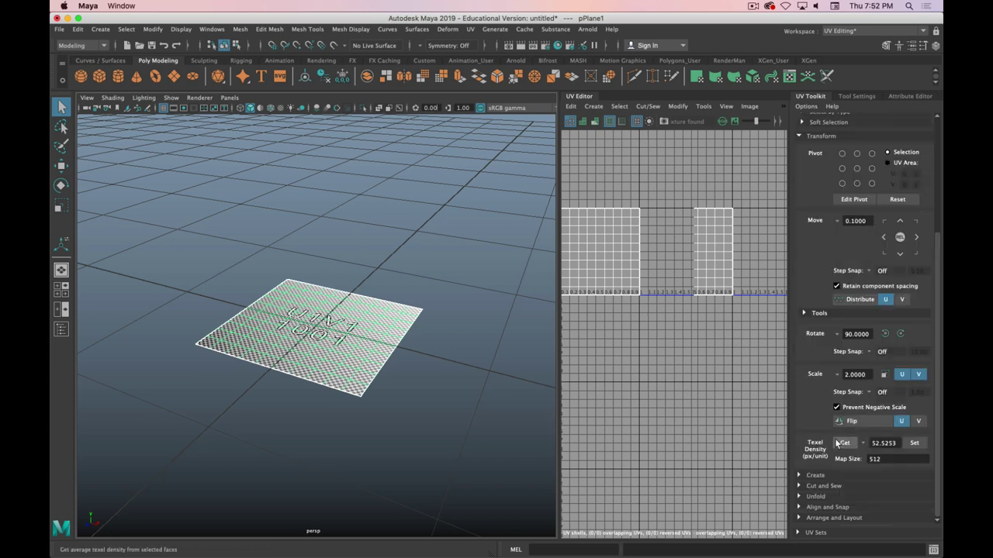
Collapse the UV Toolkit's Transform section and widen the UV Editor to give the plane's UV shell more room
left_click(816, 136)
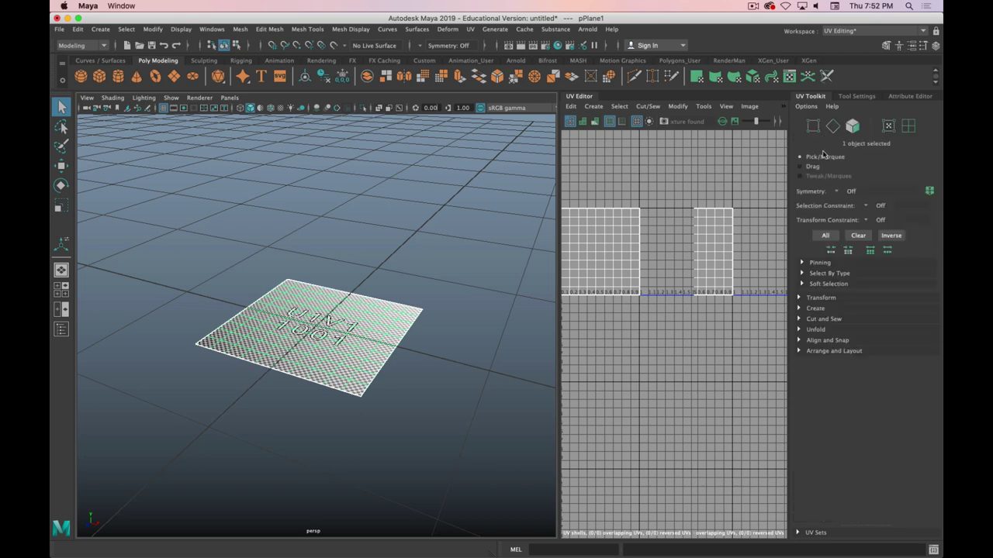
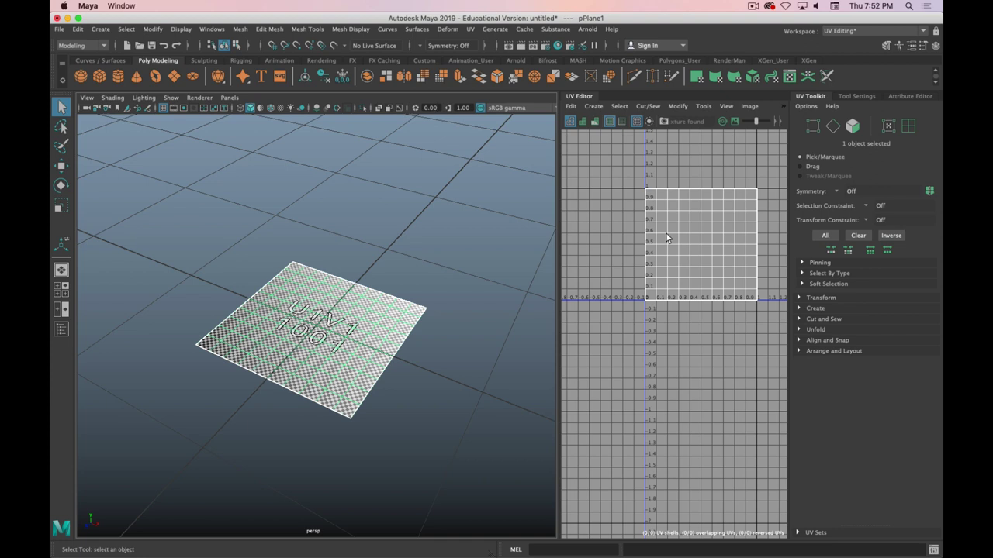
key("super")
left_click_drag(555, 238, 437, 237)
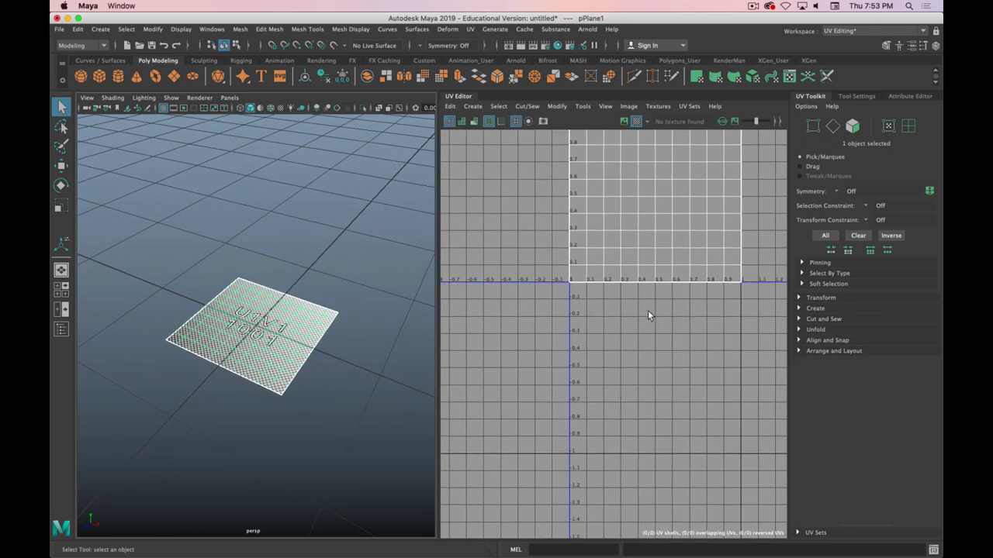
middle_click_drag(636, 230, 607, 302, "alt")
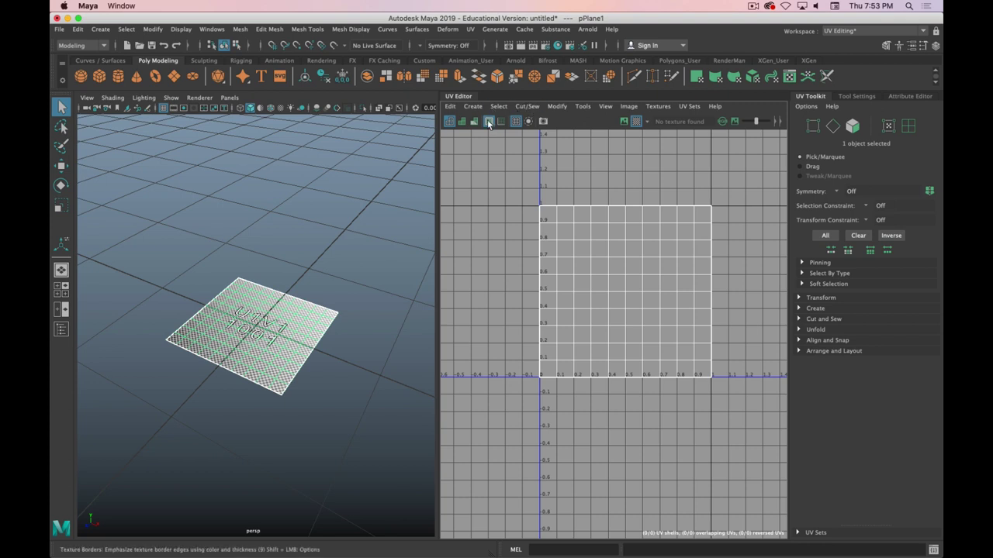
Expand the UV Toolkit's Create section and compare its mapping options with the UV Editor's Create commands and Maya's main UV commands
left_click(451, 108)
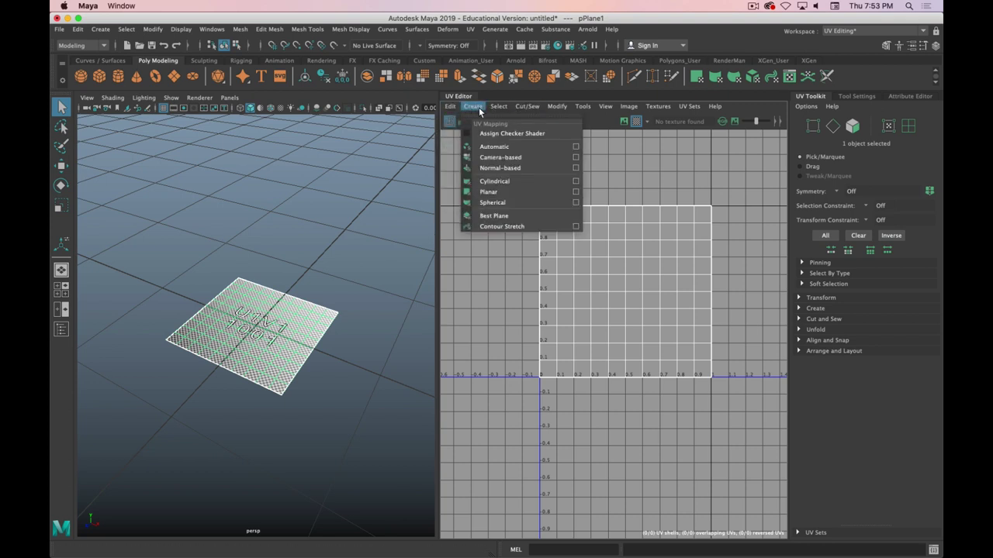
mouse_move(515, 111)
left_click(812, 310)
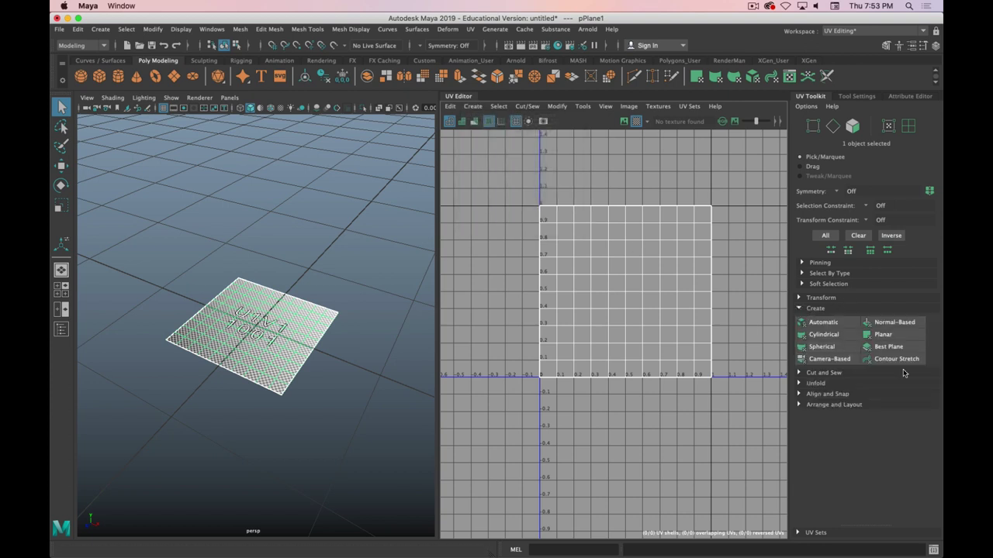
left_click(472, 107)
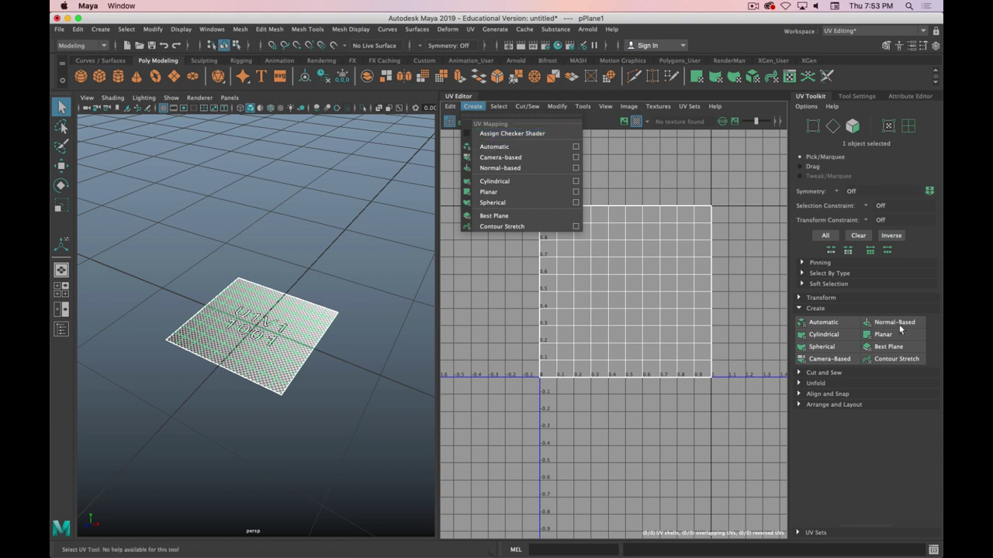
left_click(471, 30)
left_click(472, 30)
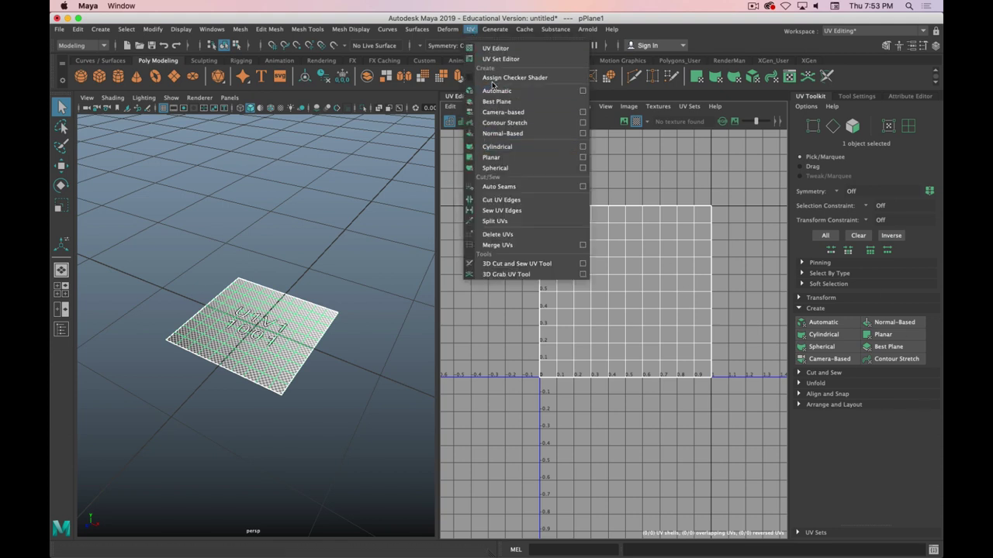
left_click(472, 29)
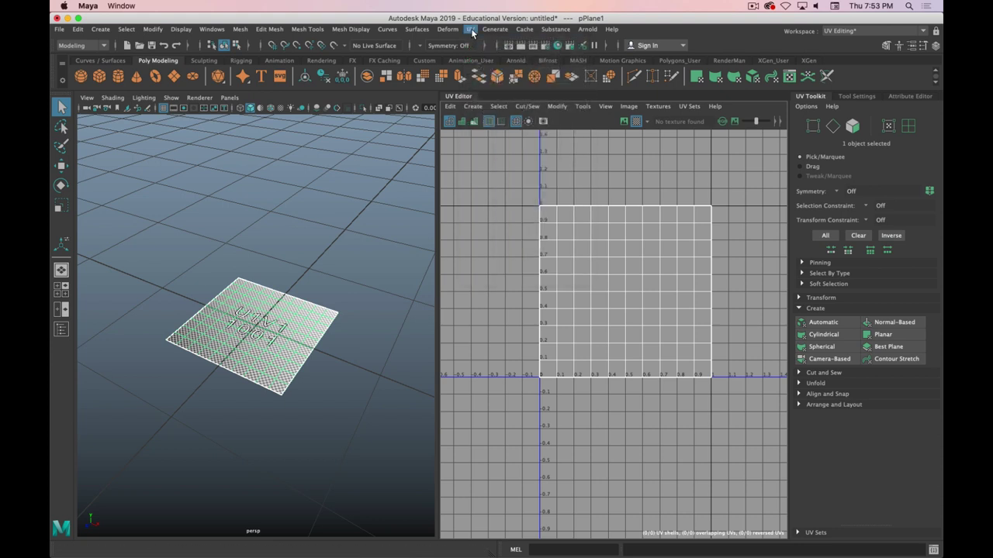
Look through the UV Editor's remaining command groups, from Select and Cut/Sew to Image and Help
left_click(498, 107)
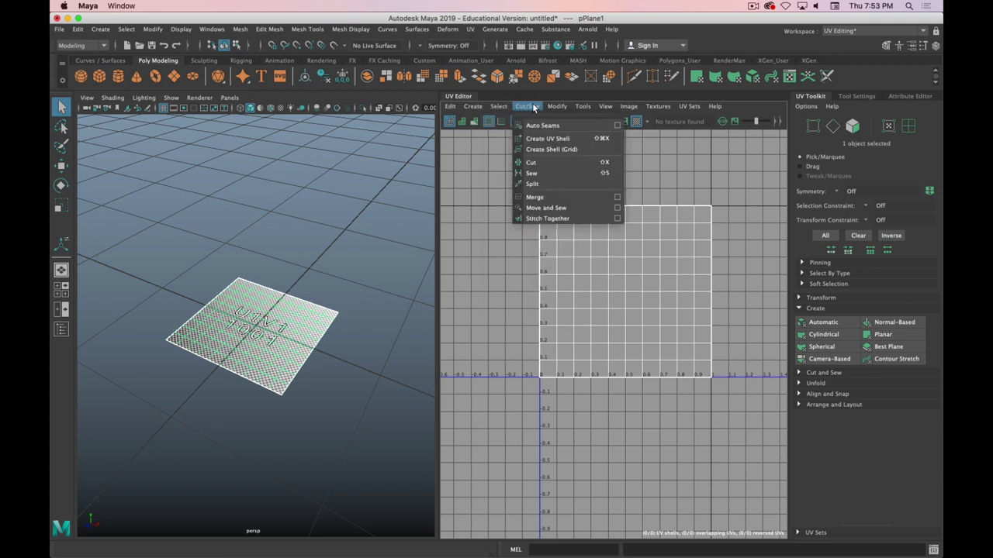
mouse_move(551, 108)
mouse_move(581, 107)
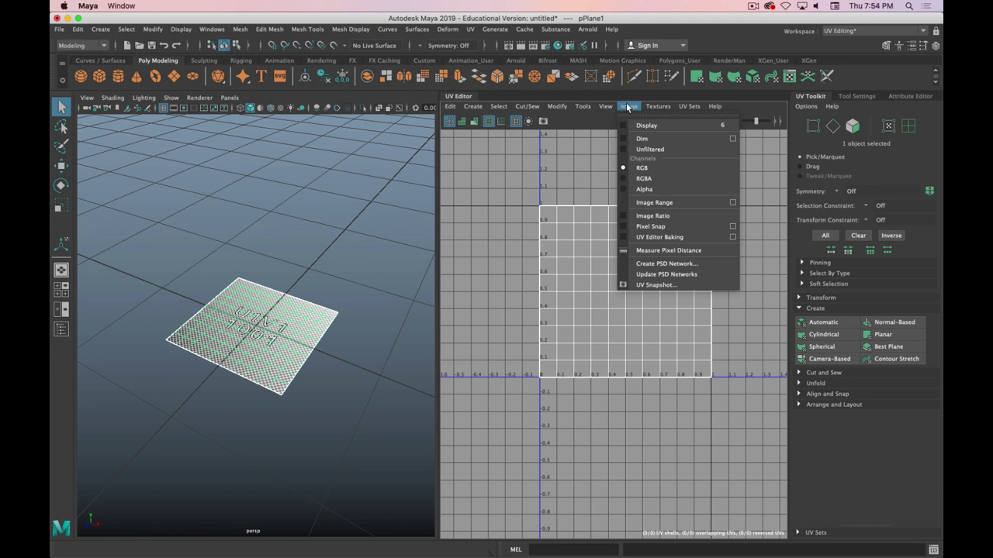
mouse_move(679, 108)
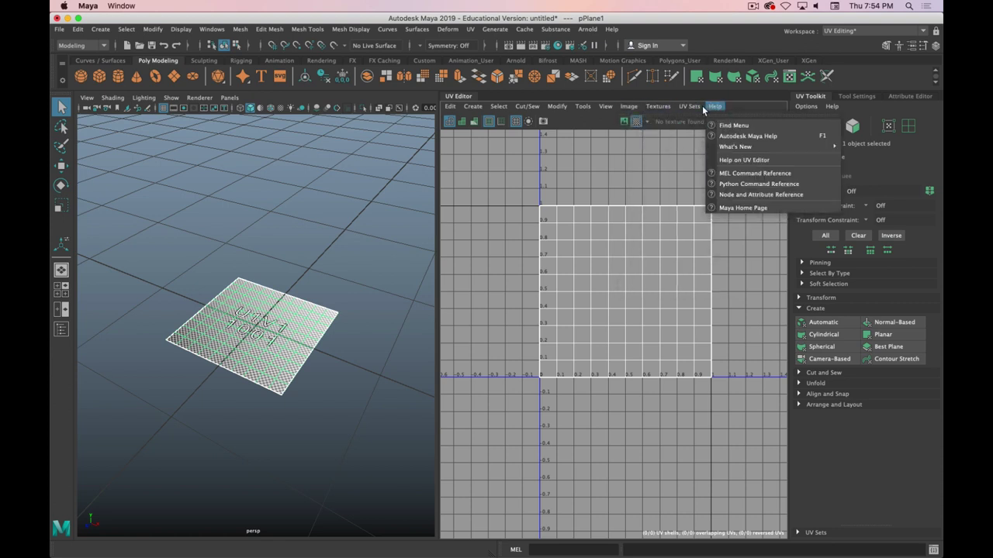
left_click(894, 96)
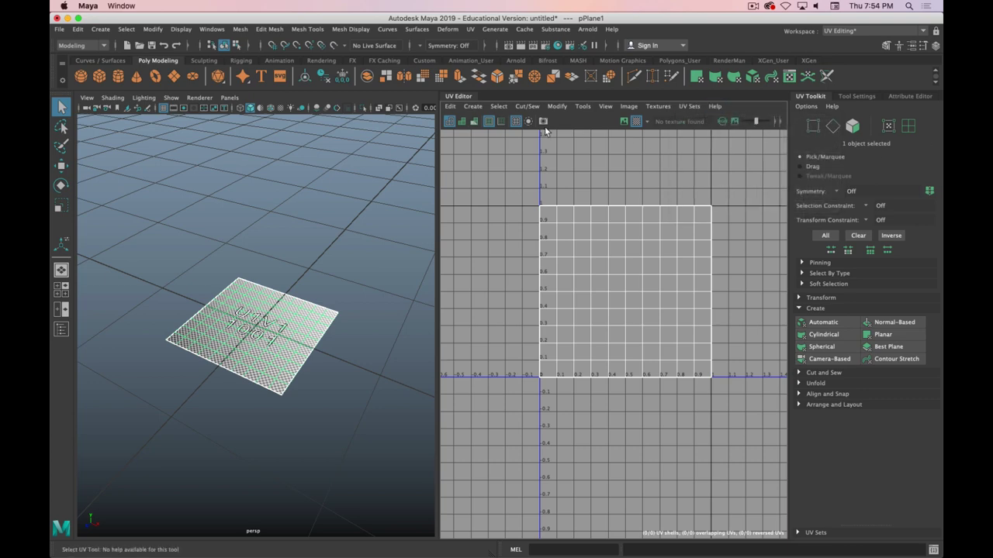
Widen the UV Editor further and frame the plane in the perspective view
left_click_drag(437, 148, 381, 149)
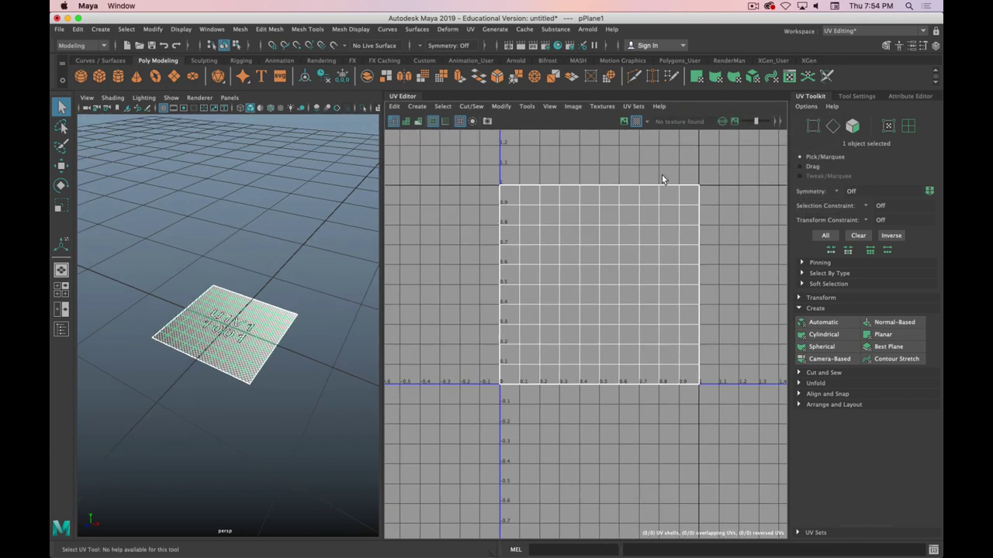
left_click(395, 122)
left_click(229, 303)
key("f")
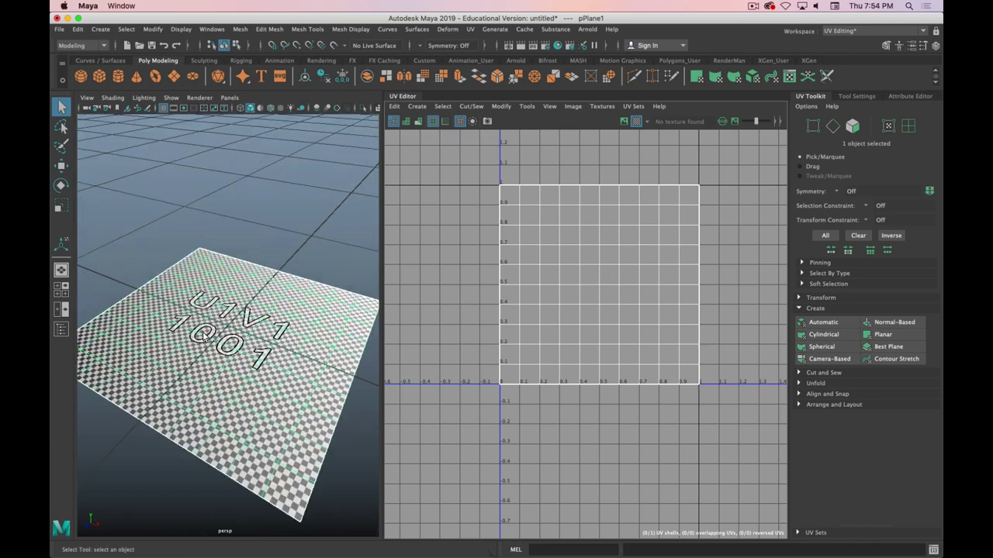
Turn off the checker map, enable the UV Editor's texture image display, and view the plane from above
left_click(635, 122)
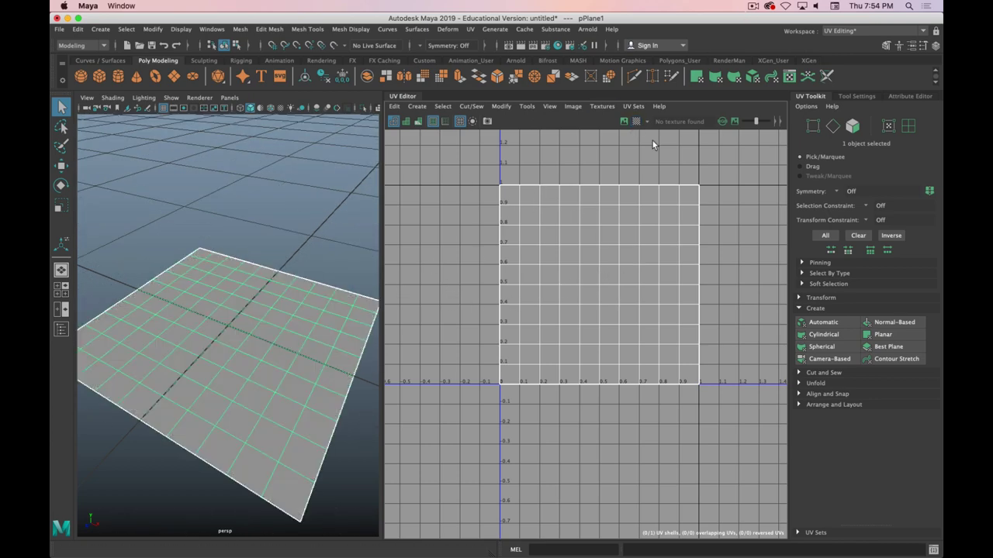
left_click(624, 121)
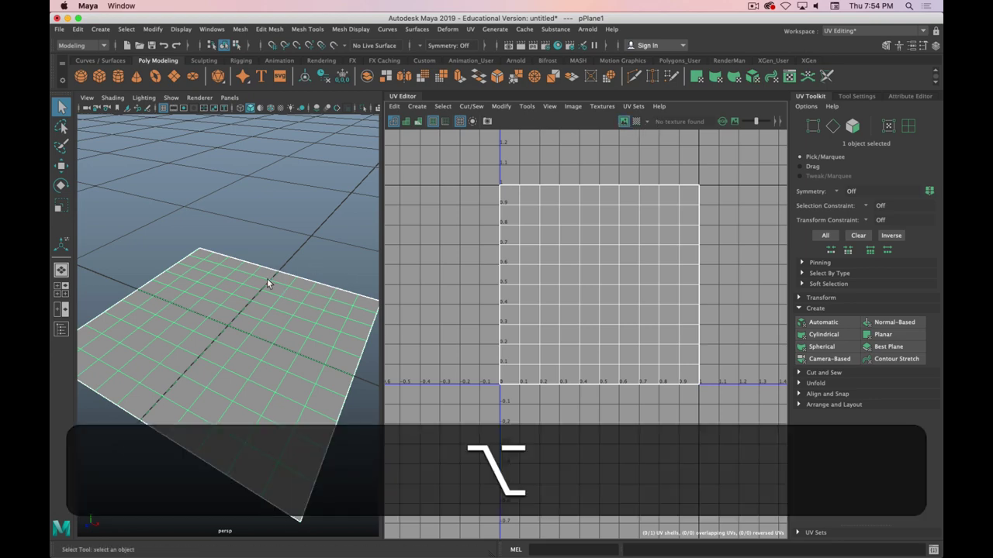
left_click_drag(268, 281, 459, 261, "alt")
left_click_drag(209, 293, 273, 284, "alt")
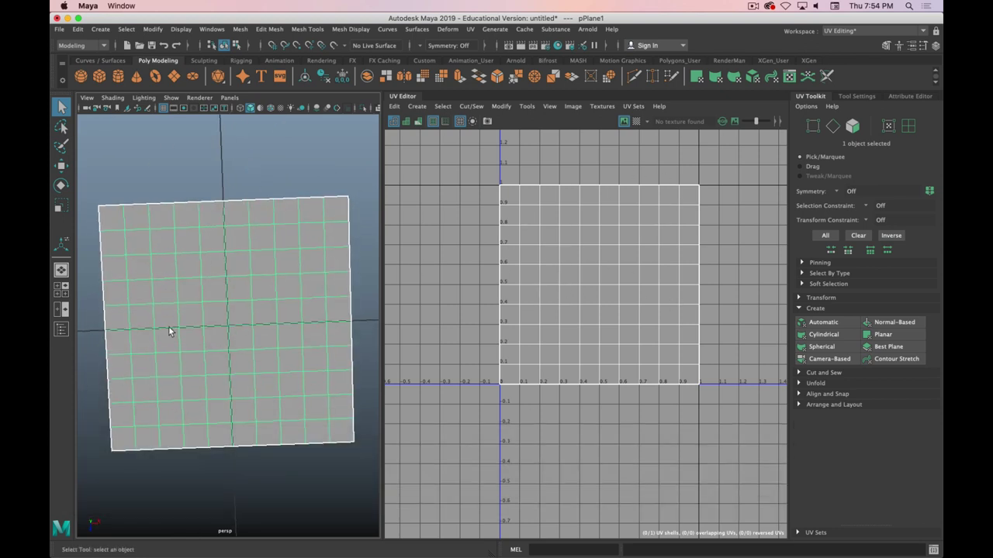
Turn on shaded UV shell display and select the two UVs at the end of the shell's upper edge by its upper-right corner
left_click(407, 122)
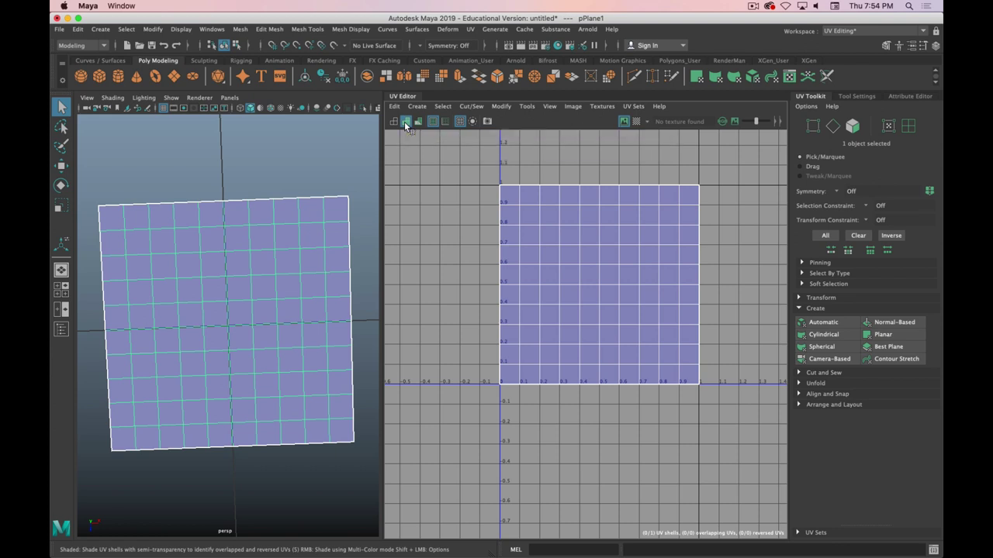
right_click(685, 192)
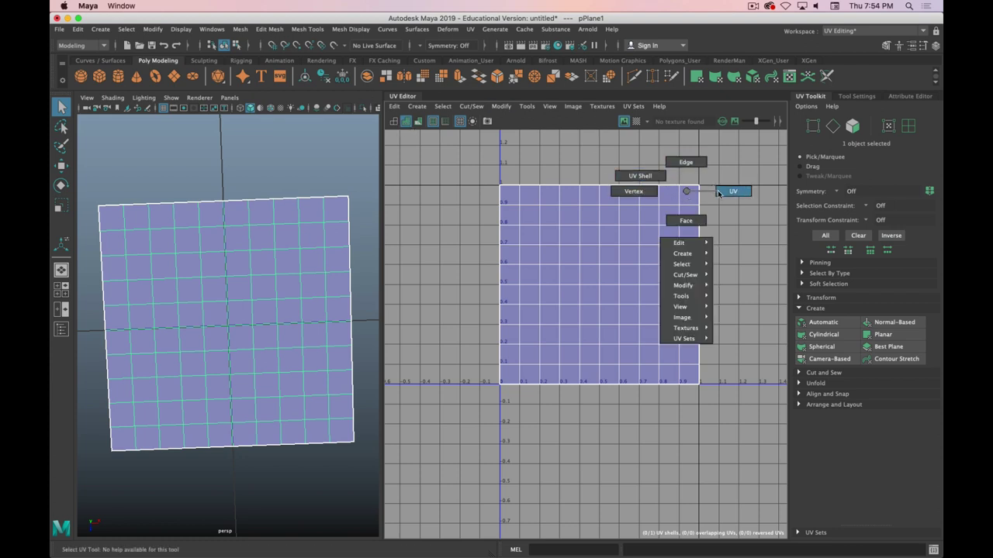
left_click(720, 190)
left_click_drag(726, 176, 702, 202)
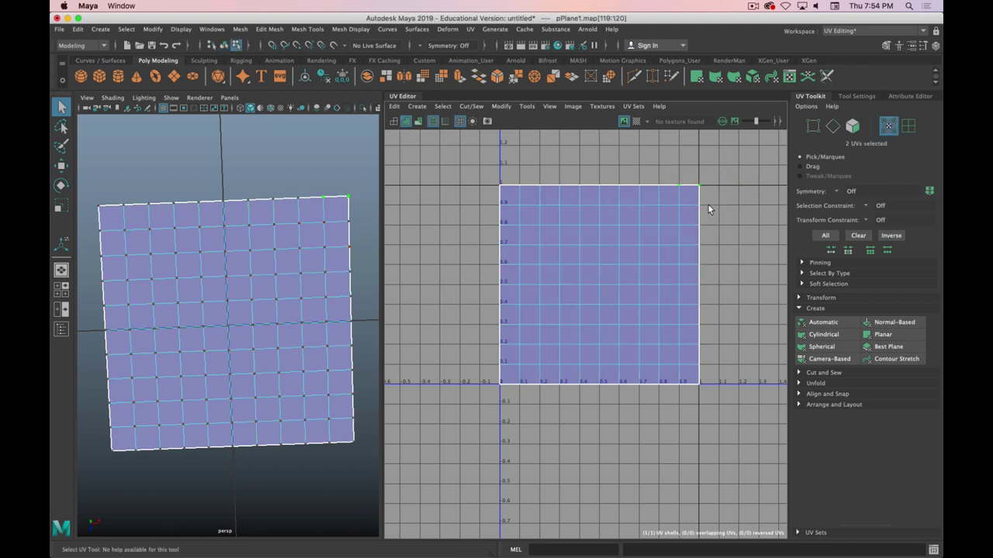
Try moving the two selected corner UVs down across the shell so faces overlap, and restore their original position
key("w")
left_click_drag(719, 169, 674, 277)
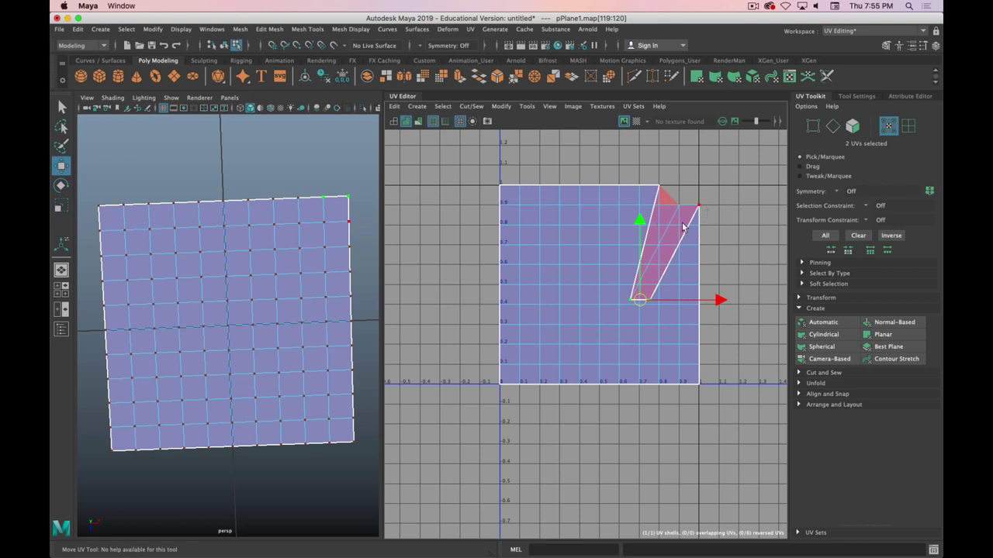
middle_click_drag(643, 326, 690, 207)
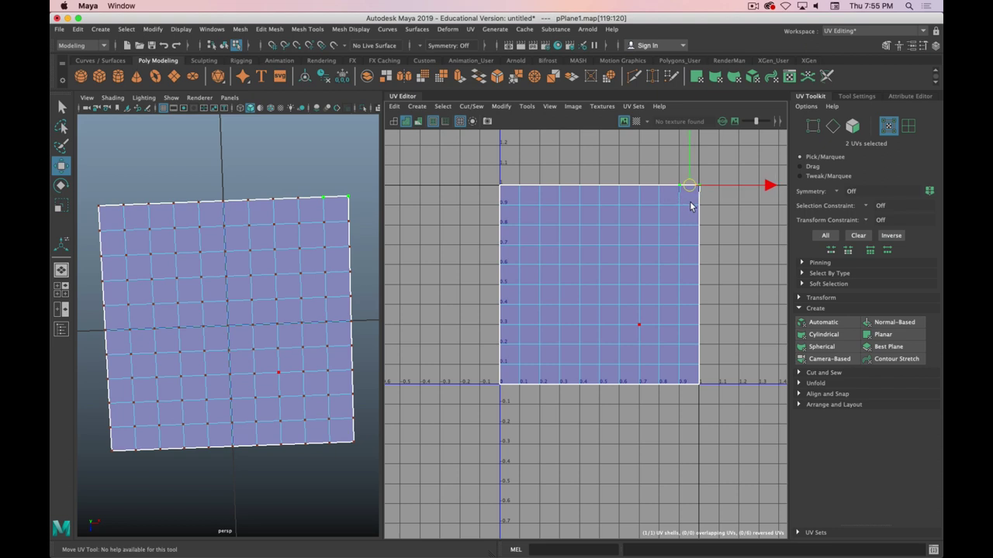
Display UV distortion, try pulling the two selected corner UVs outward beyond the shell, and undo the move
left_click(418, 122)
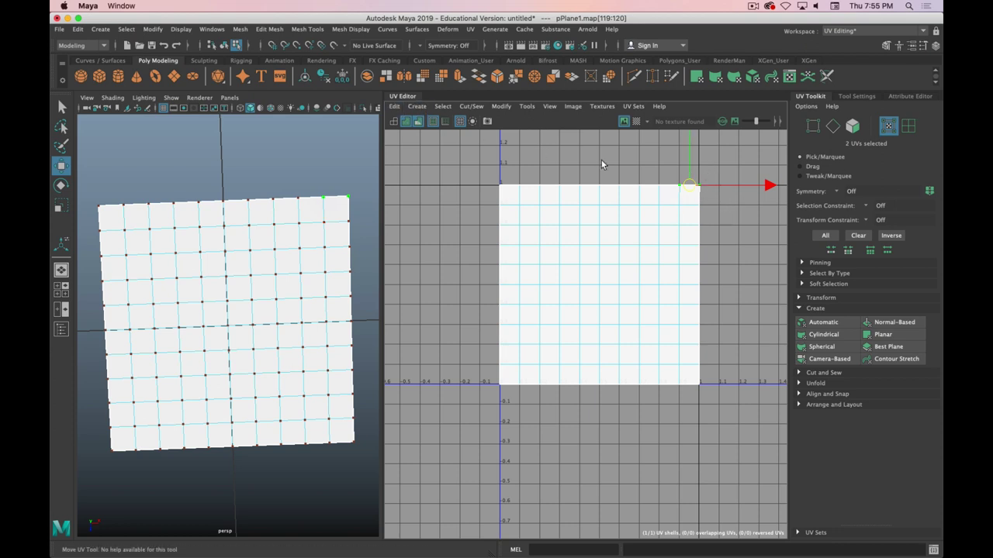
middle_click_drag(717, 154, 749, 130)
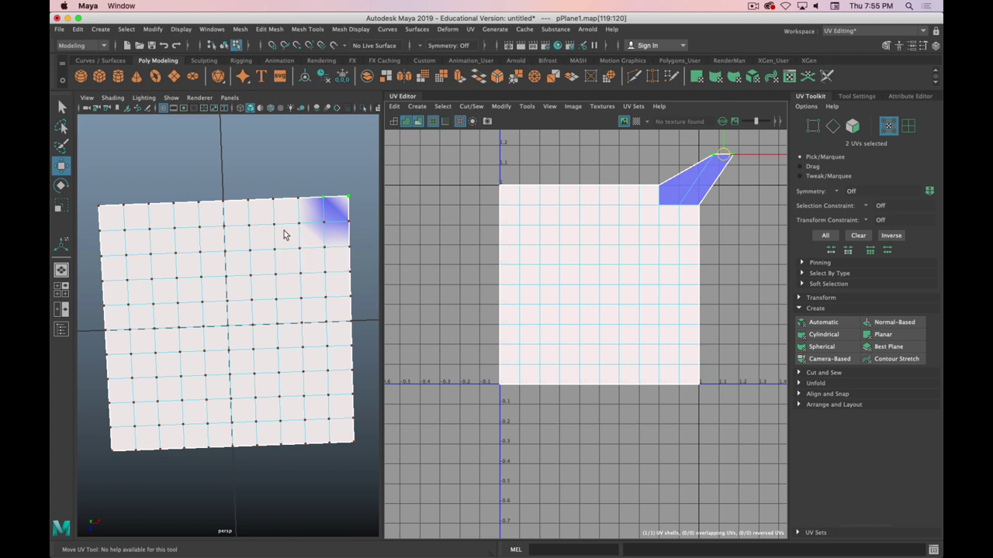
mouse_move(736, 183)
left_mouse_down()
mouse_move(714, 188)
mouse_move(681, 226)
mouse_move(719, 183)
left_mouse_up()
middle_click_drag(717, 187, 693, 210)
key("z")
key("ctrl+z")
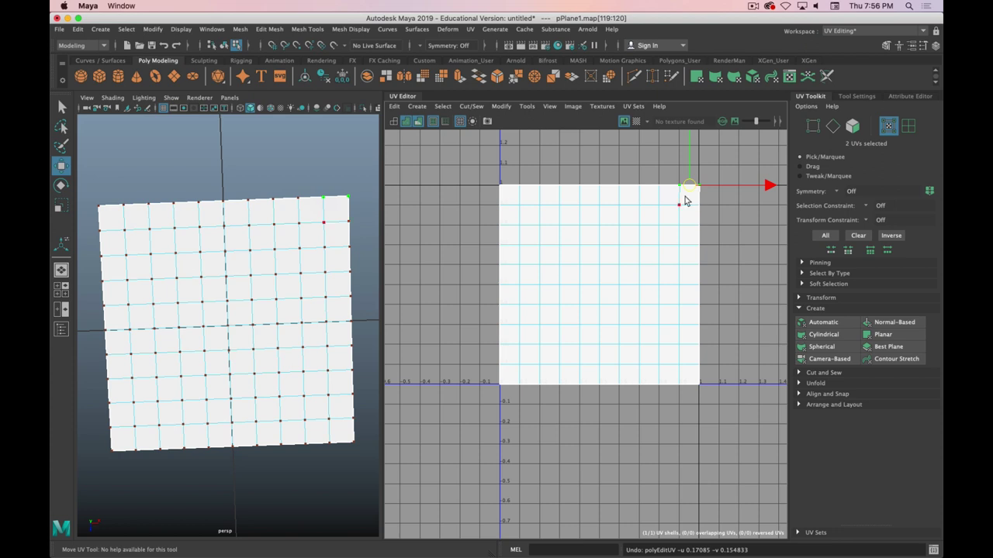
Turn off the distortion and shaded displays to return to wireframe, and toggle the UV grid off and back on
left_click(405, 123)
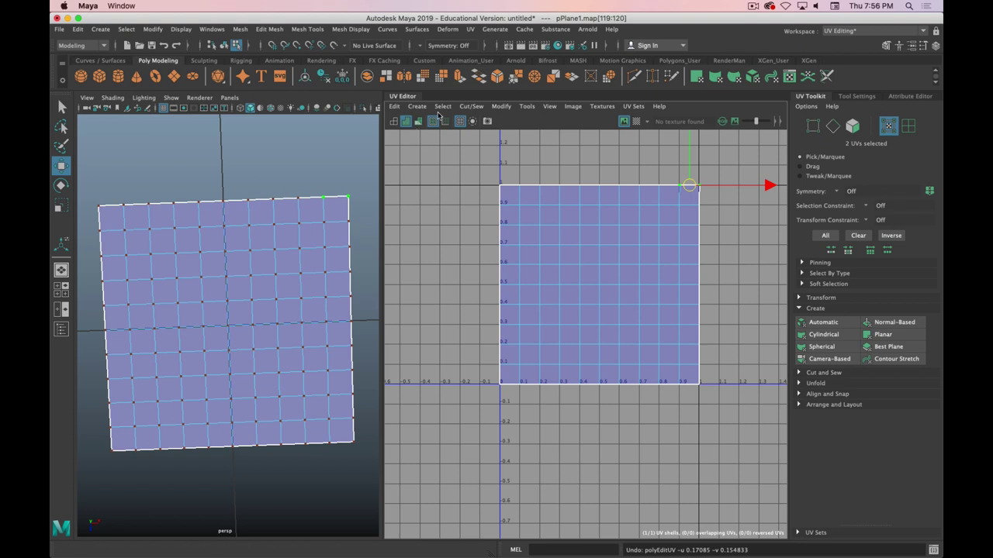
left_click(405, 122)
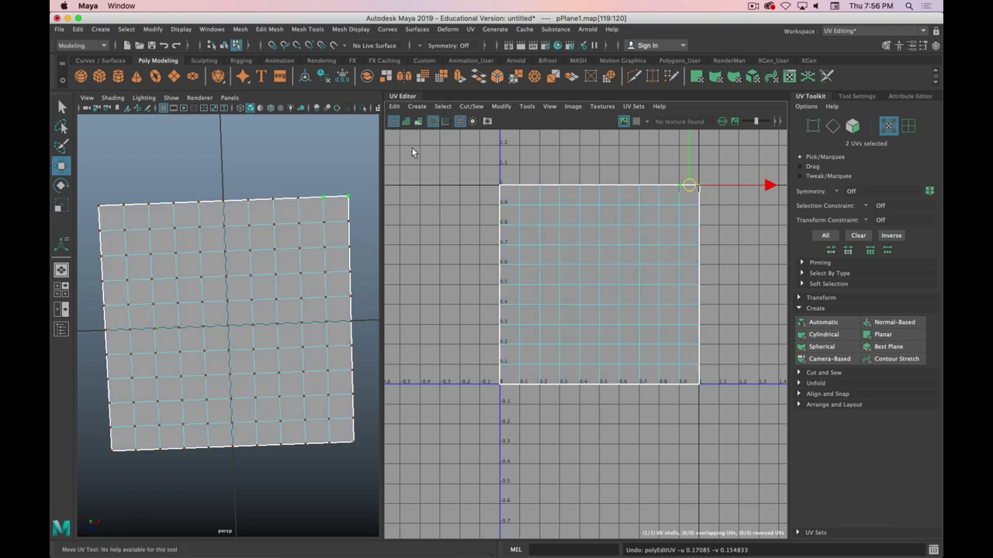
left_click(460, 122)
left_click(460, 122)
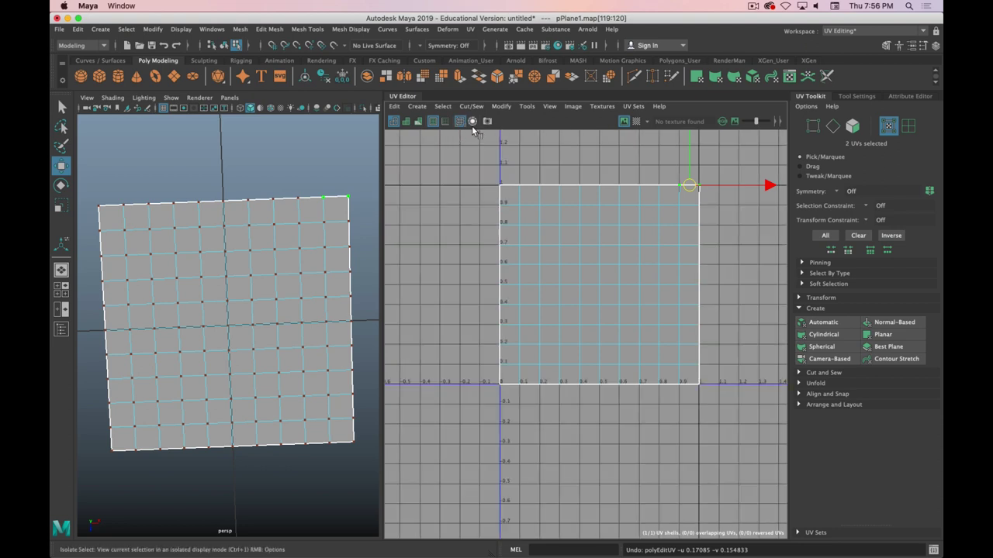
Reveal the UV Editor's hidden toolbar options, turn on the checker map, and hide its image behind the UVs
left_click(777, 121)
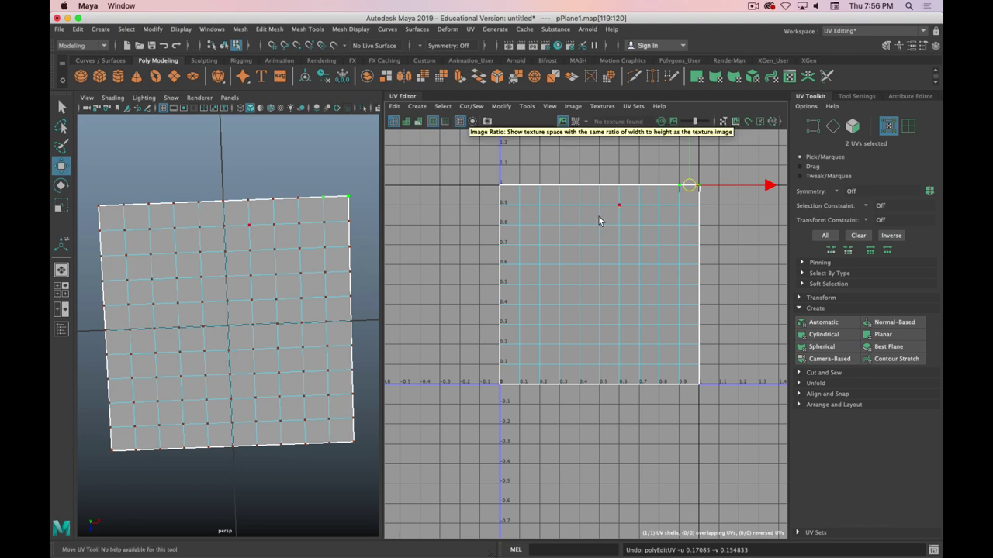
left_click(575, 122)
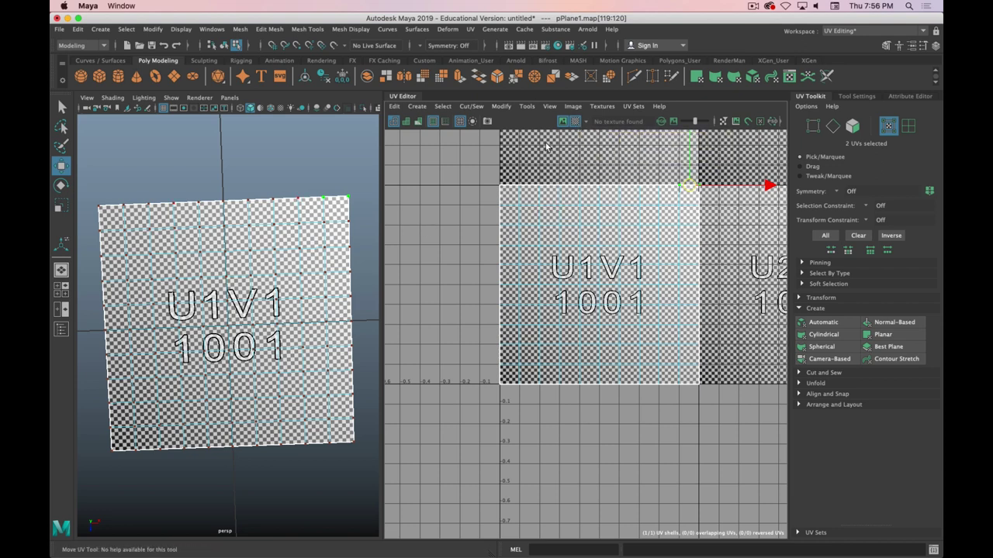
scroll(645, 190, "up", 1)
middle_click_drag(706, 213, 642, 251, "alt")
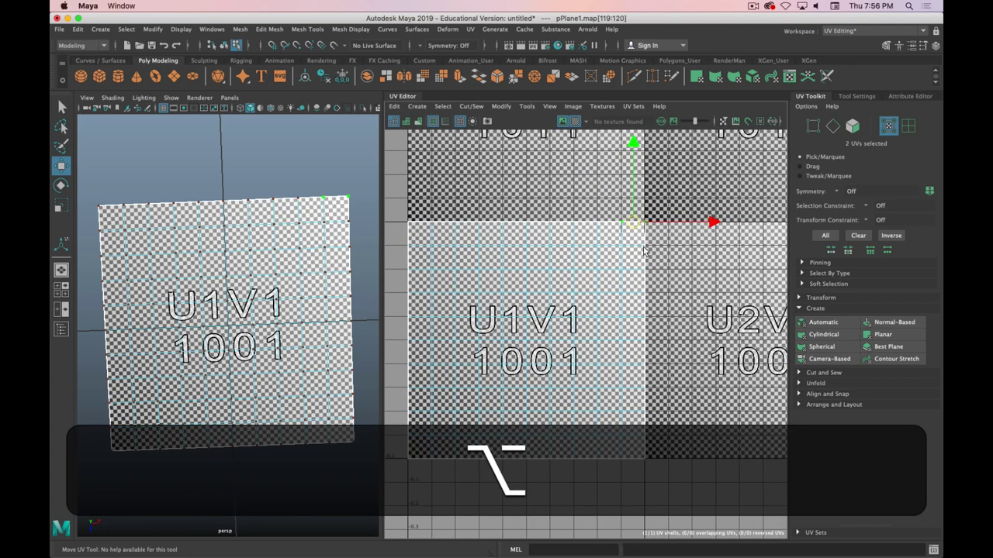
left_click(564, 122)
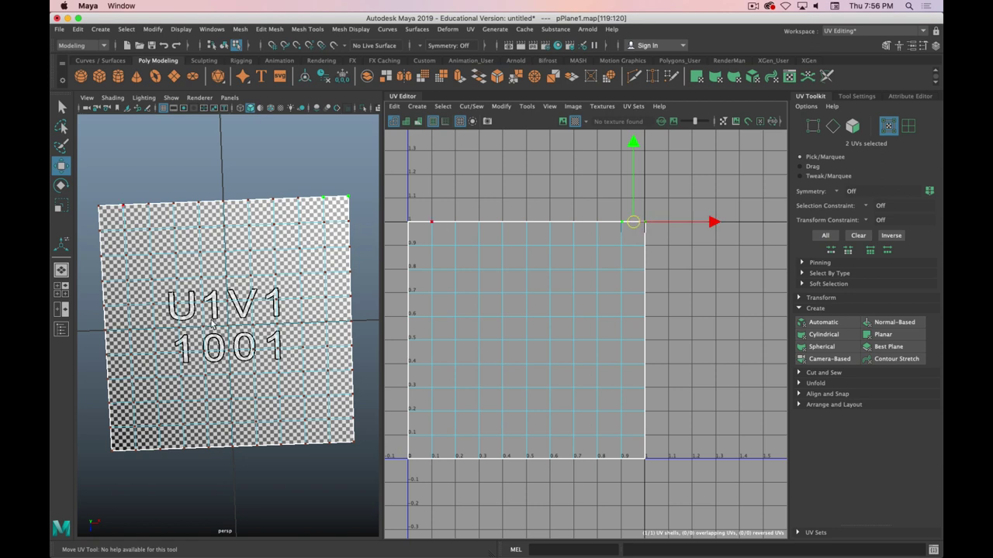
Select the four UVs at the shell's upper-right corner and move them diagonally outward beyond the 0 to 1 UV square
left_click_drag(684, 188, 619, 258)
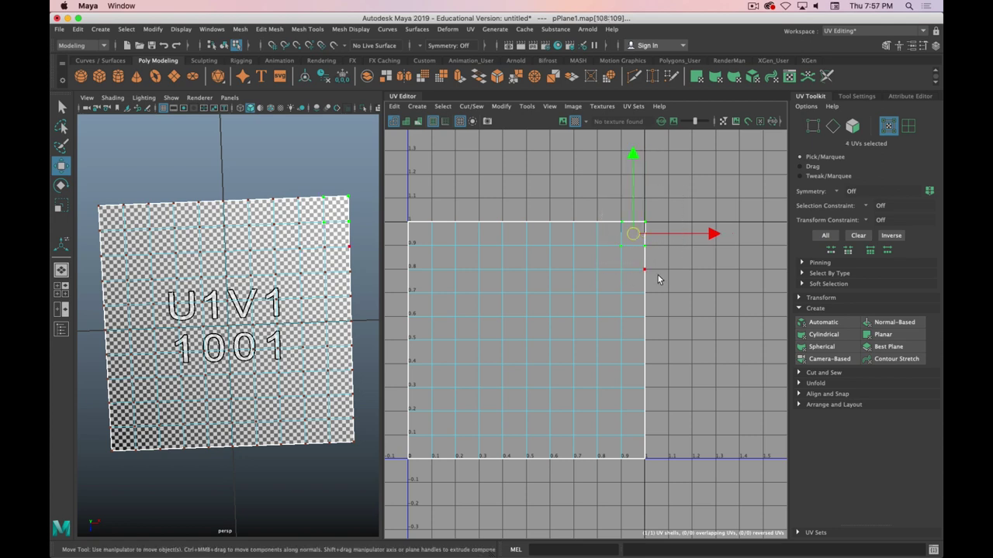
middle_click_drag(673, 269, 728, 234)
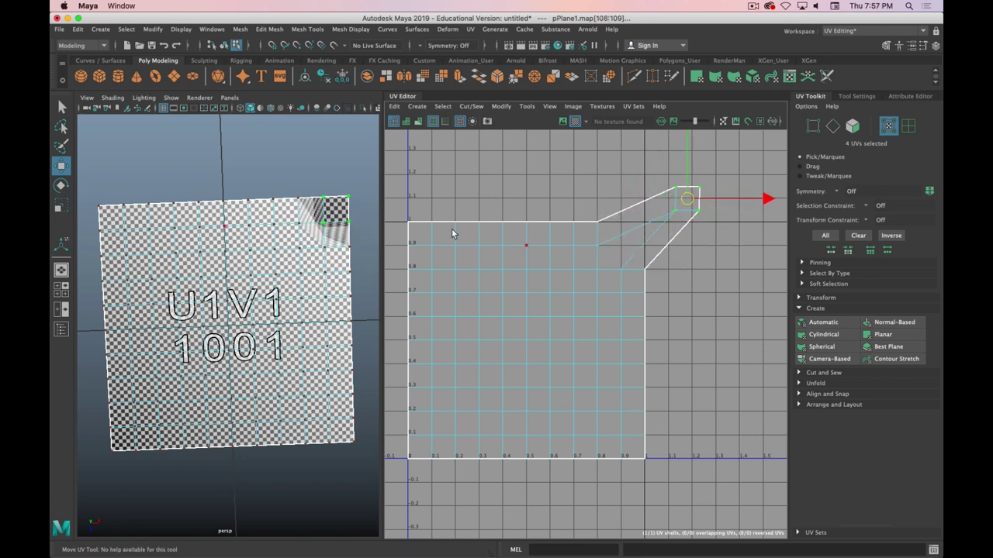
Move the four selected UVs partway back toward the upper-right corner of the 0 to 1 UV square
key("alt")
middle_click_drag(728, 215, 687, 238)
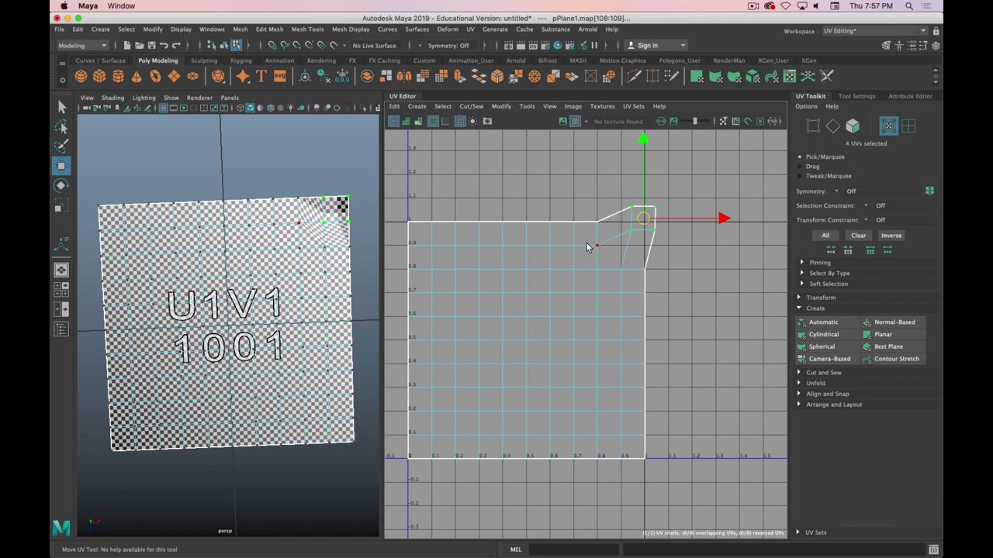
key("z")
key("z")
key("z")
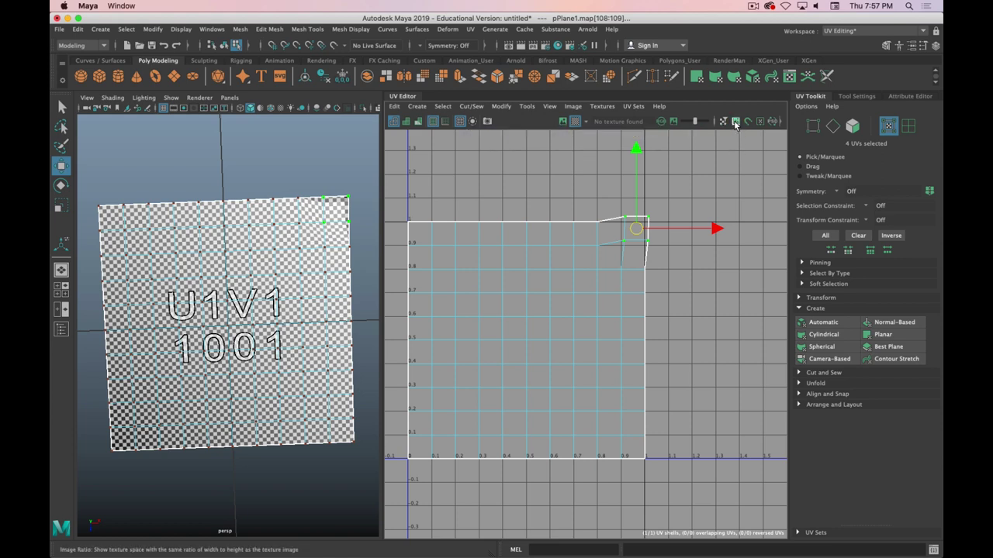
Try the Image Ratio display, and undo the remaining moves of the four corner UVs
left_click(735, 122)
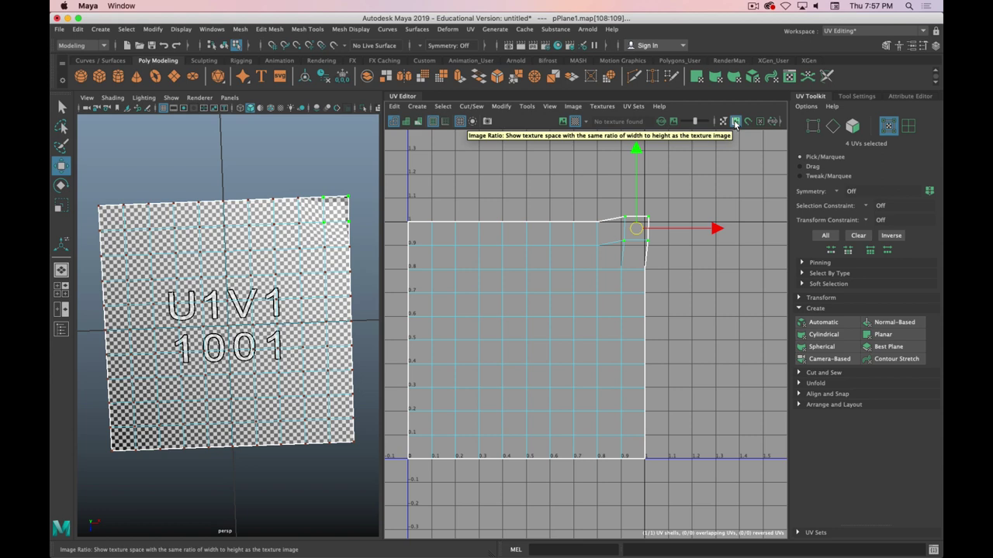
left_click(470, 29)
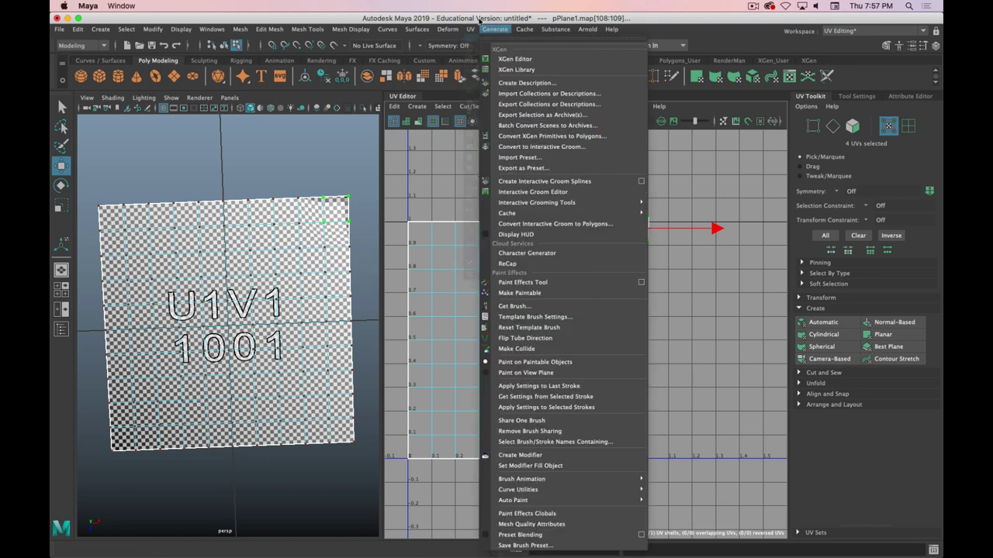
left_click(470, 29)
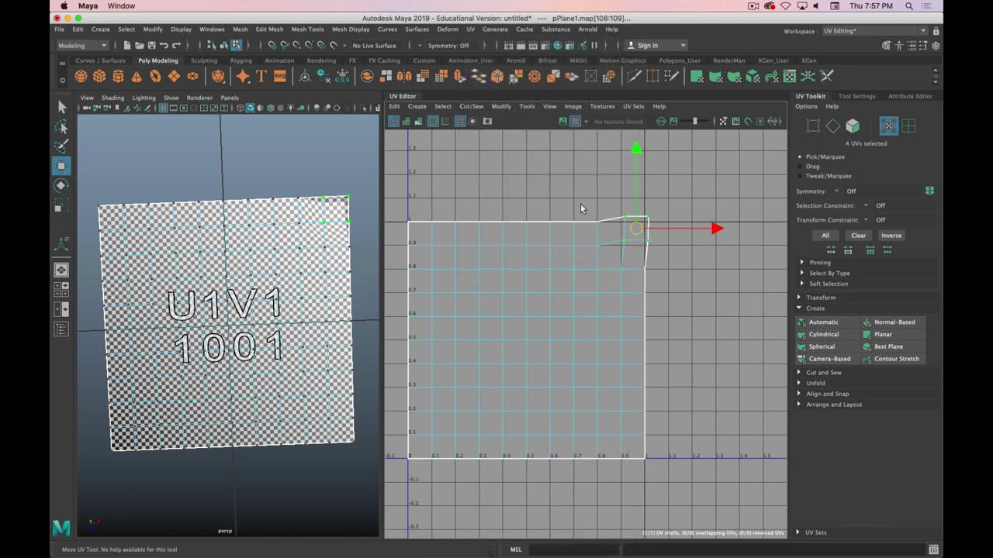
key("super+z")
key("ctrl+z")
key("ctrl+z")
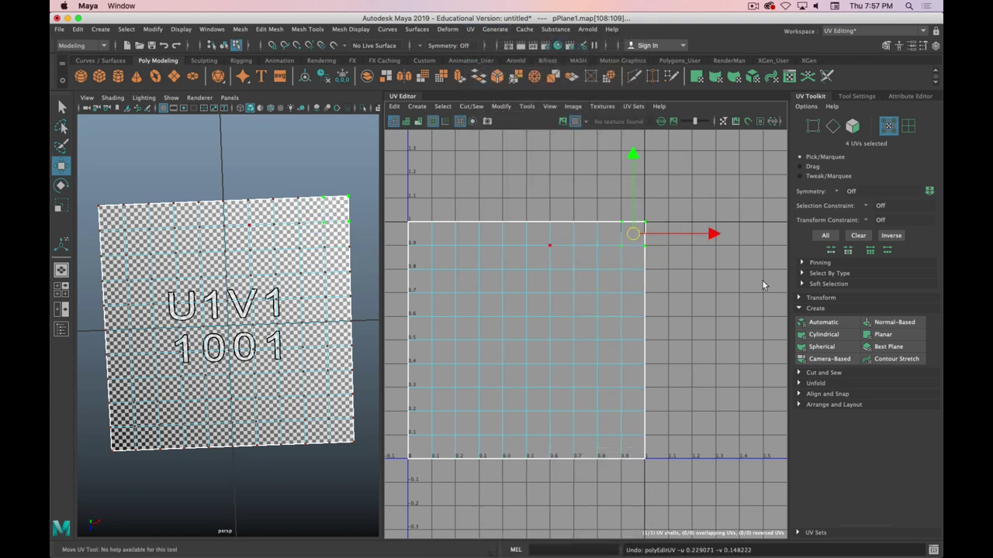
Switch the UV Editor to UV Shell selection and select the plane's whole UV shell
middle_click_drag(508, 304, 556, 277, "alt")
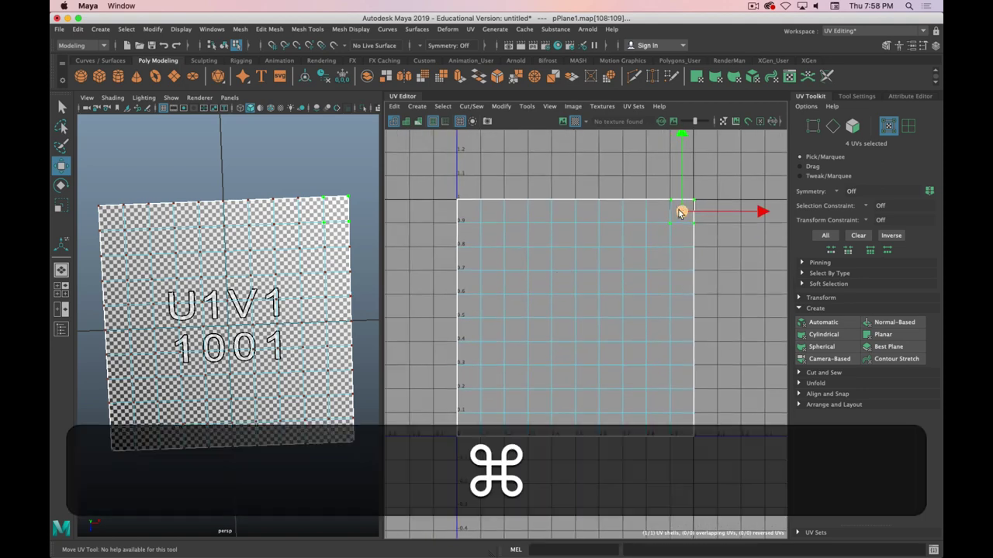
scroll(306, 304, "down", 5)
scroll(306, 303, "up", 5)
left_click_drag(250, 398, 284, 387, "alt")
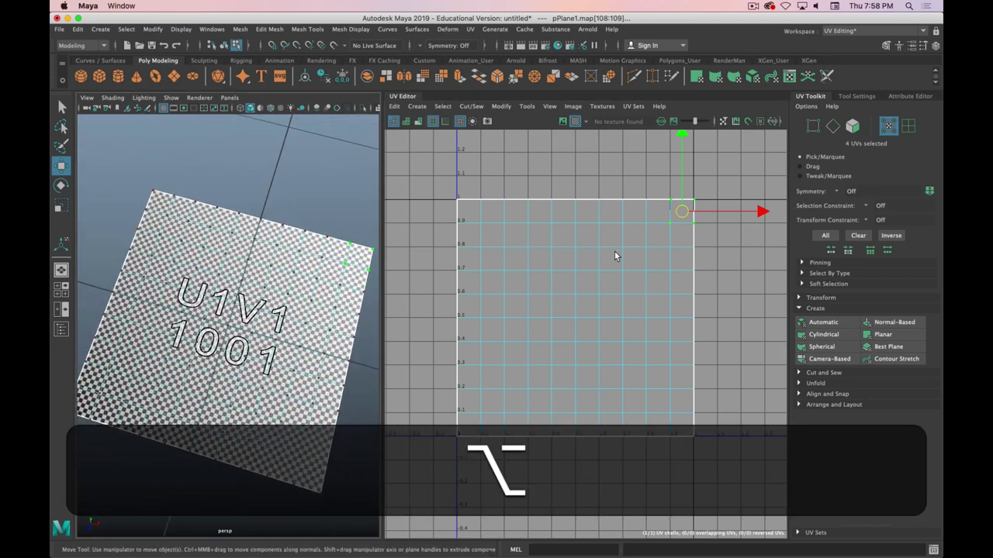
right_click_drag(613, 251, 672, 229)
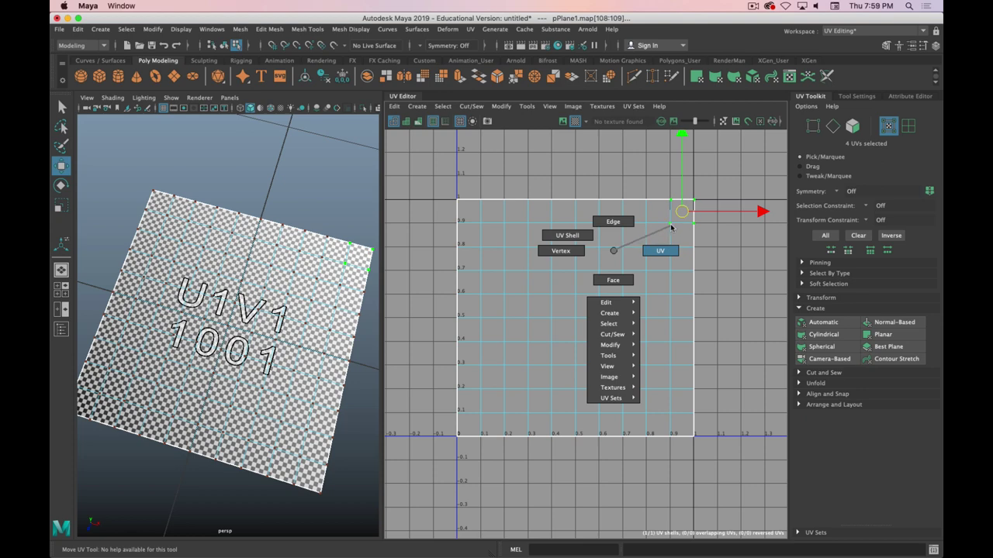
right_click_drag(672, 227, 585, 239)
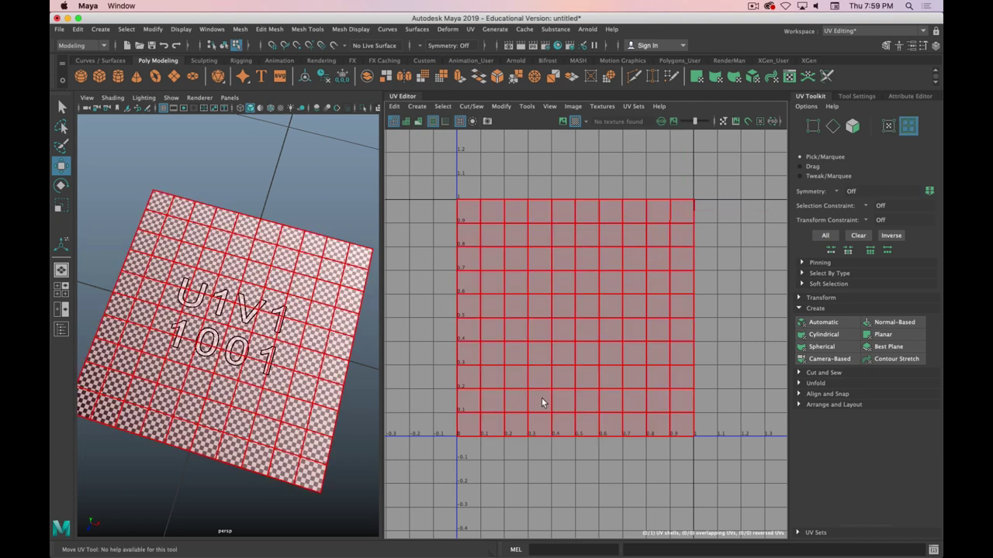
left_click(342, 226)
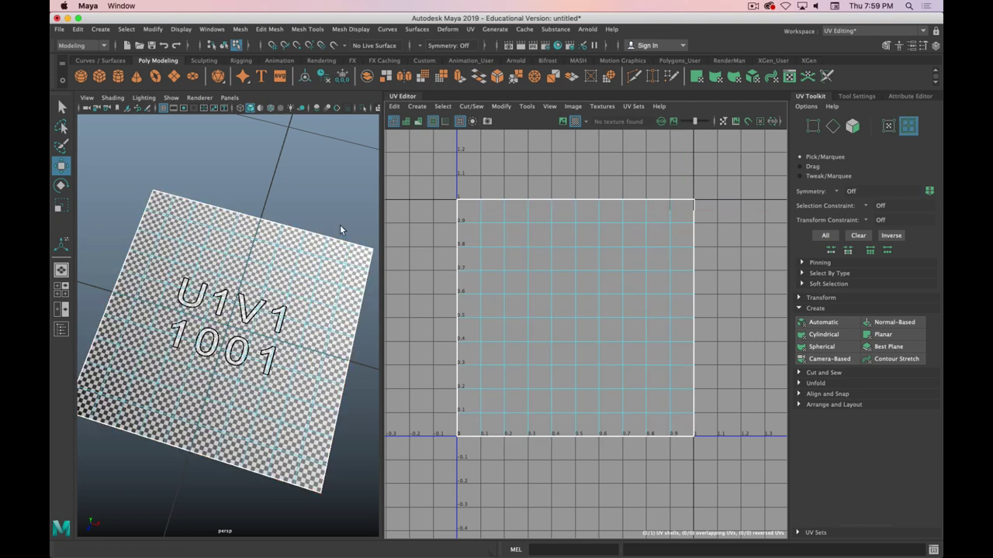
left_click(664, 295)
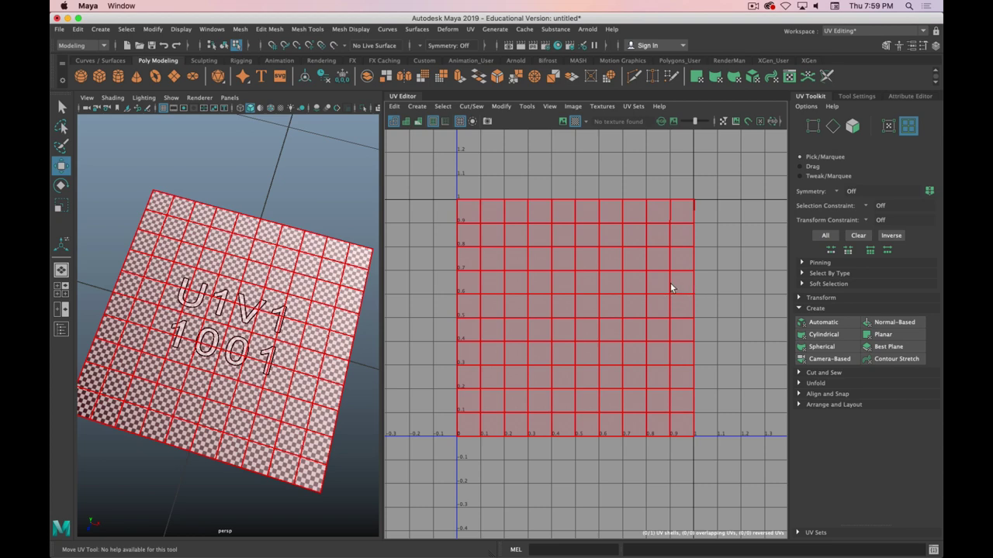
left_click(675, 346)
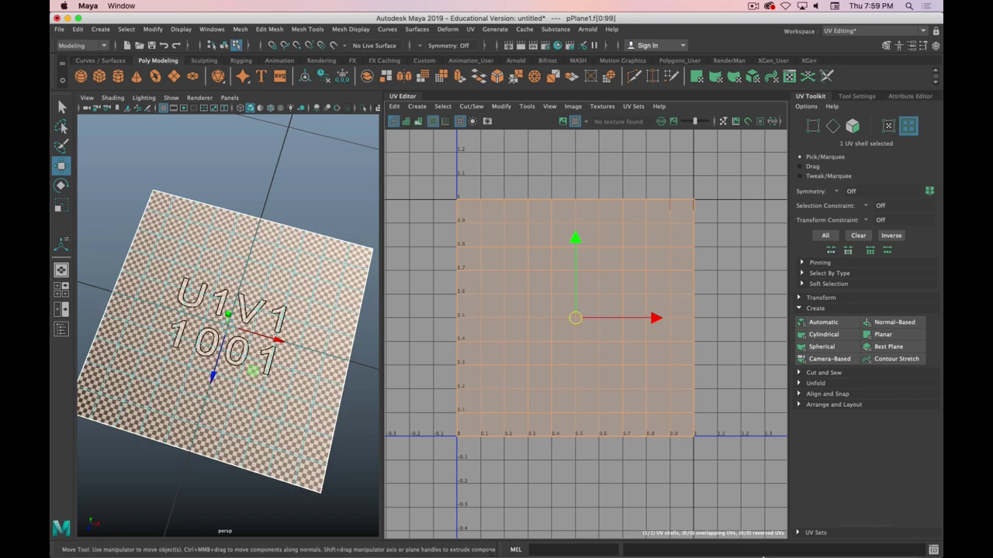
Move the UV shell diagonally up and right past the 0 to 1 square, and display the checker image behind it
middle_click_drag(727, 293, 772, 258)
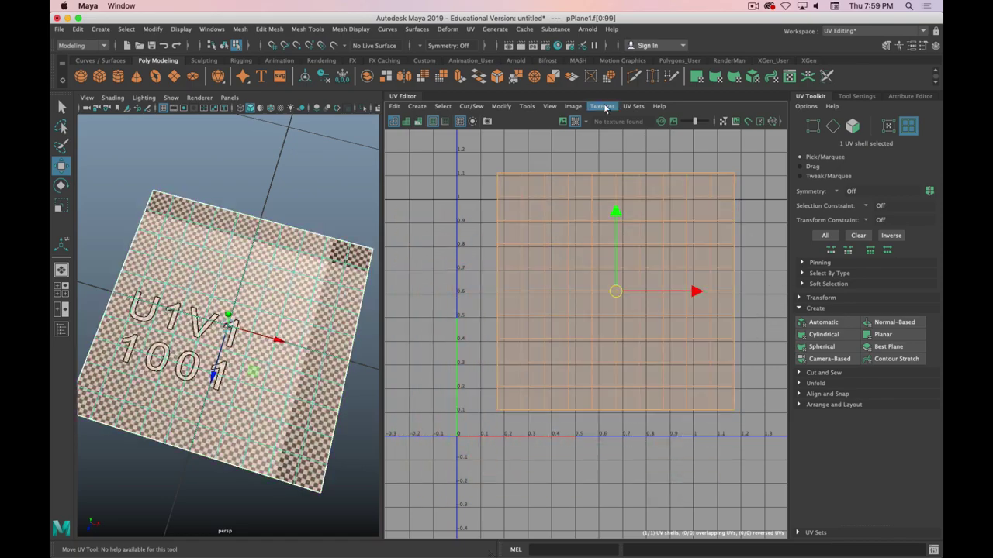
left_click(563, 122)
scroll(570, 438, "down", 4)
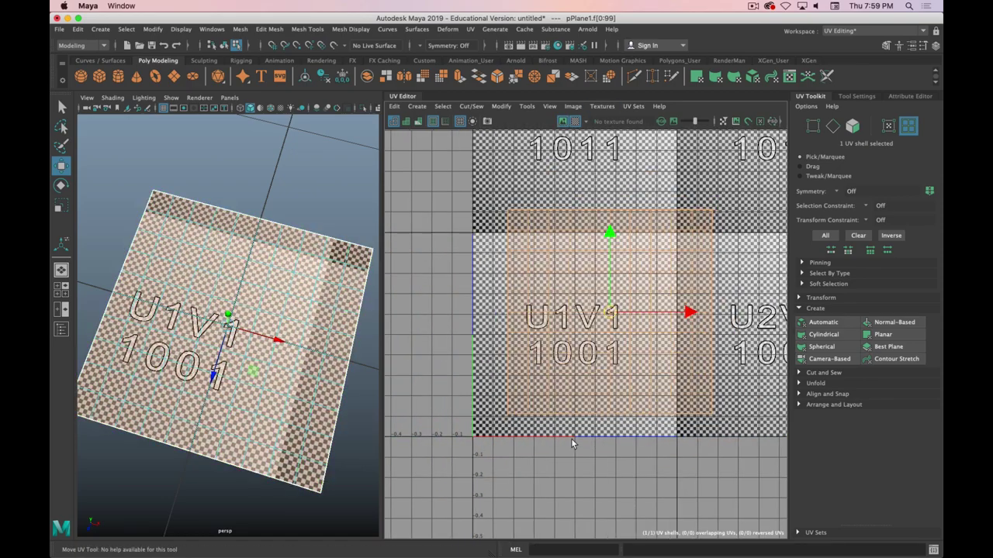
Shift the UV shell over the tiled image until it straddles the U-1 and U1 tile columns
middle_click_drag(715, 290, 706, 263)
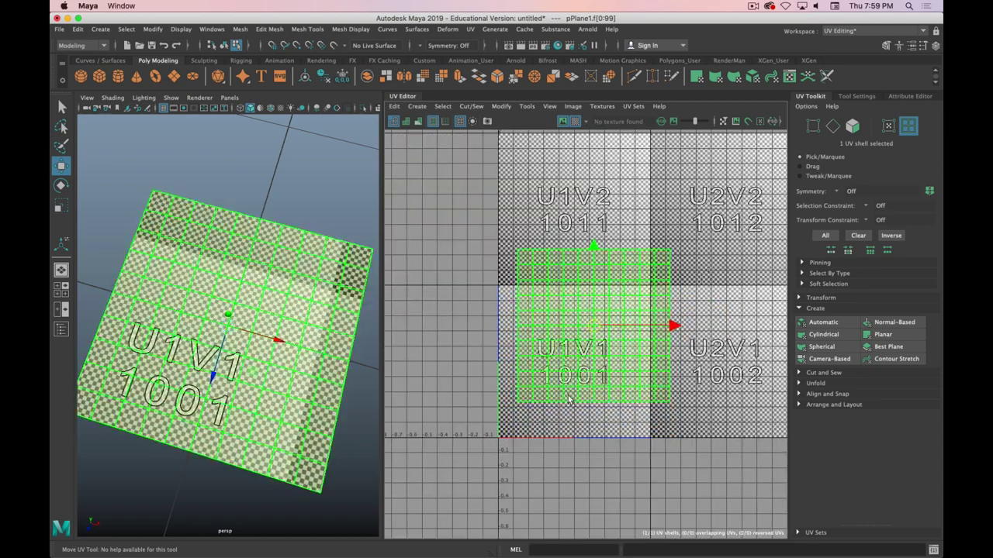
scroll(561, 439, "down", 1)
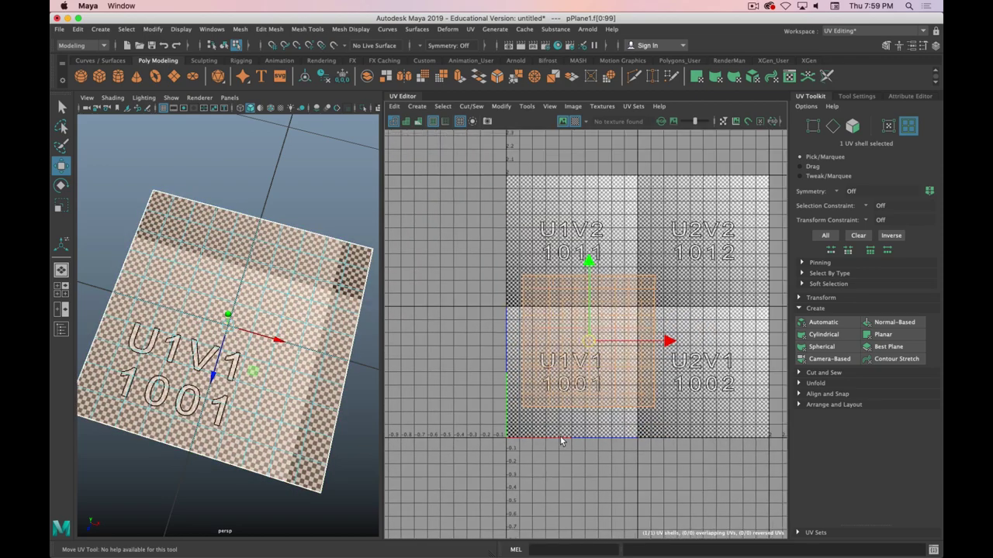
scroll(563, 439, "up", 5)
middle_click_drag(569, 457, 578, 384, "alt")
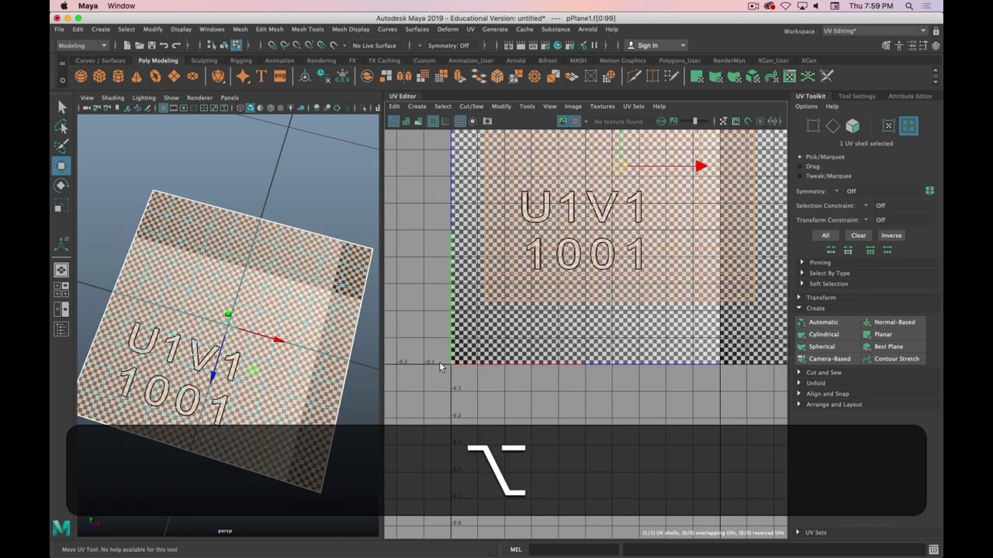
scroll(728, 369, "down", 5)
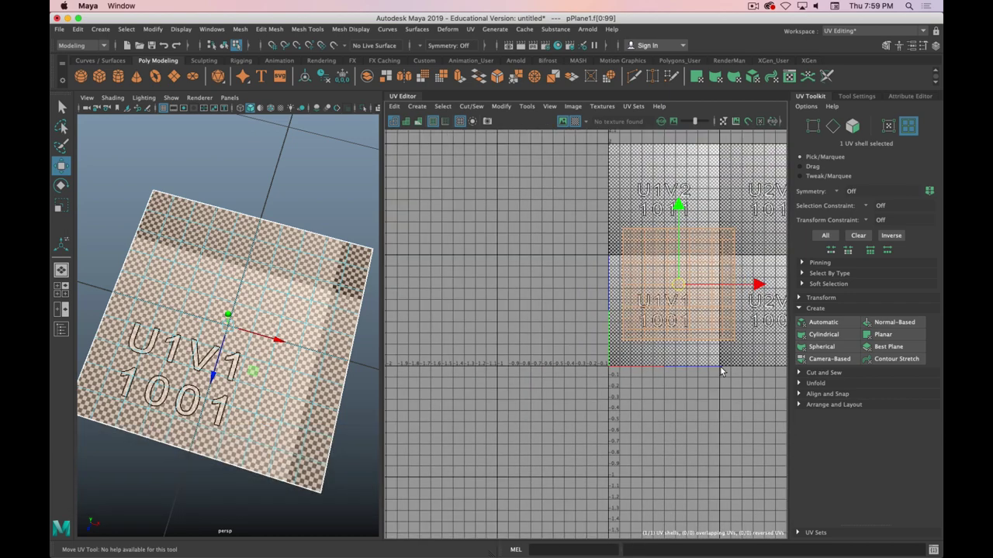
middle_click_drag(721, 373, 649, 361)
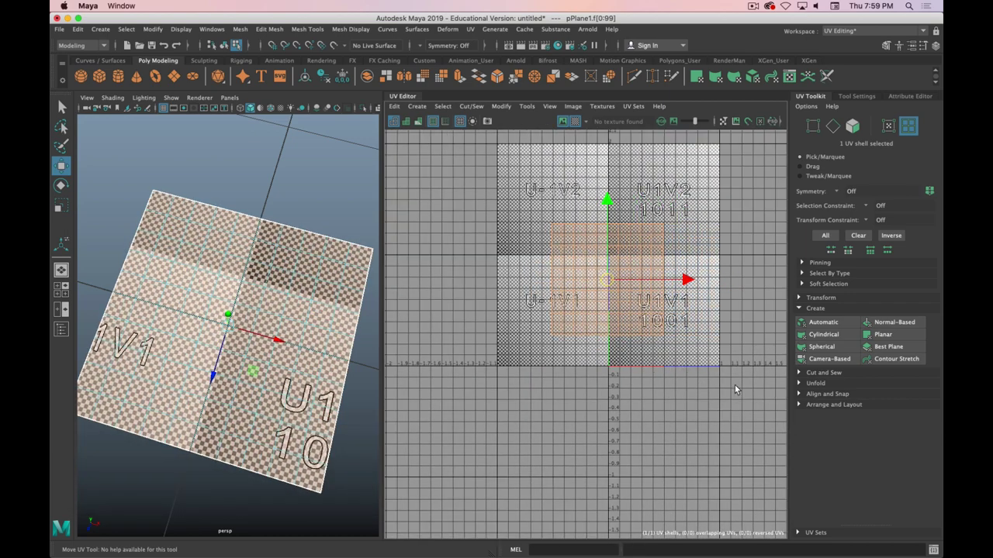
Move the UV shell around the U1V1 1001 tile and align it with the 0 to 1 square
middle_click_drag(726, 375, 635, 357, "alt")
scroll(631, 327, "up", 5)
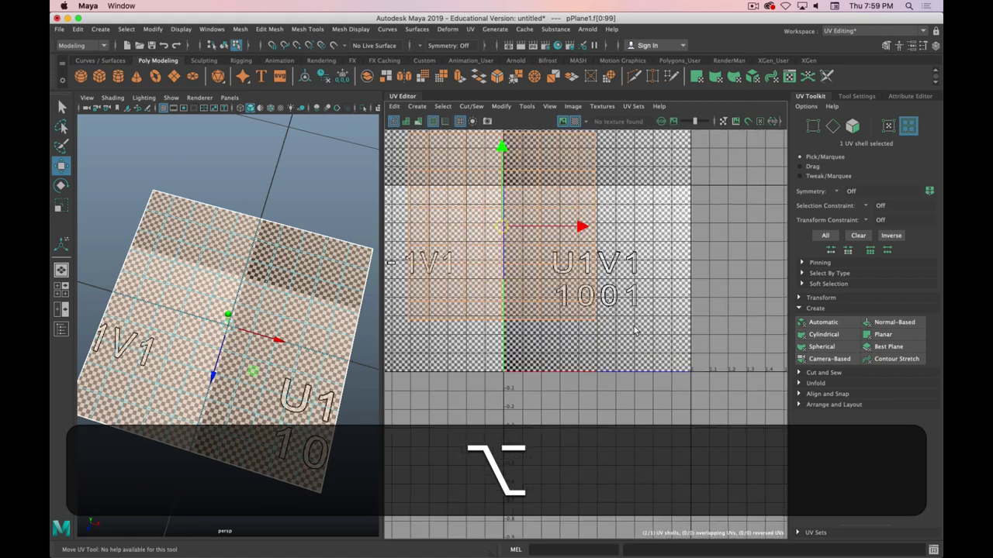
scroll(634, 332, "up", 1)
left_click(573, 309)
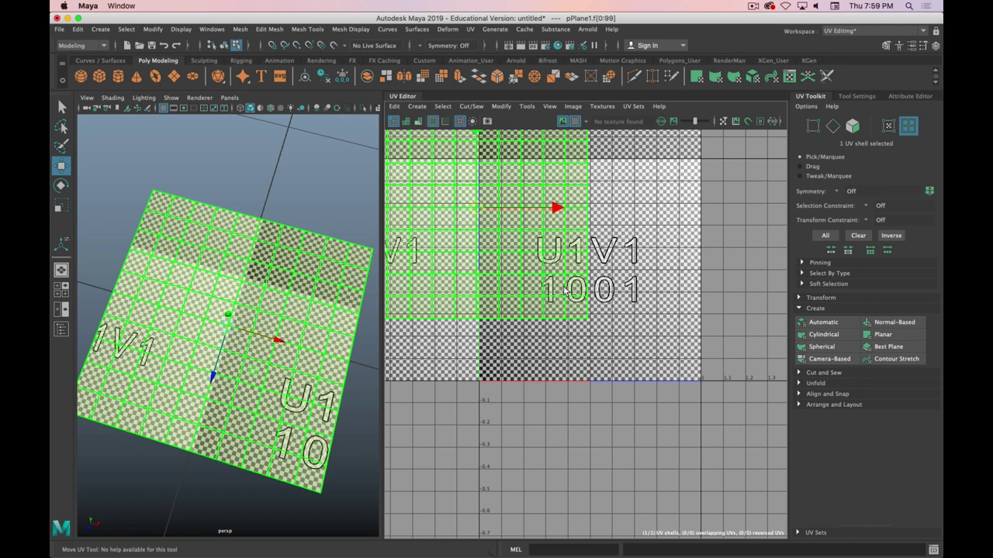
left_click(411, 387)
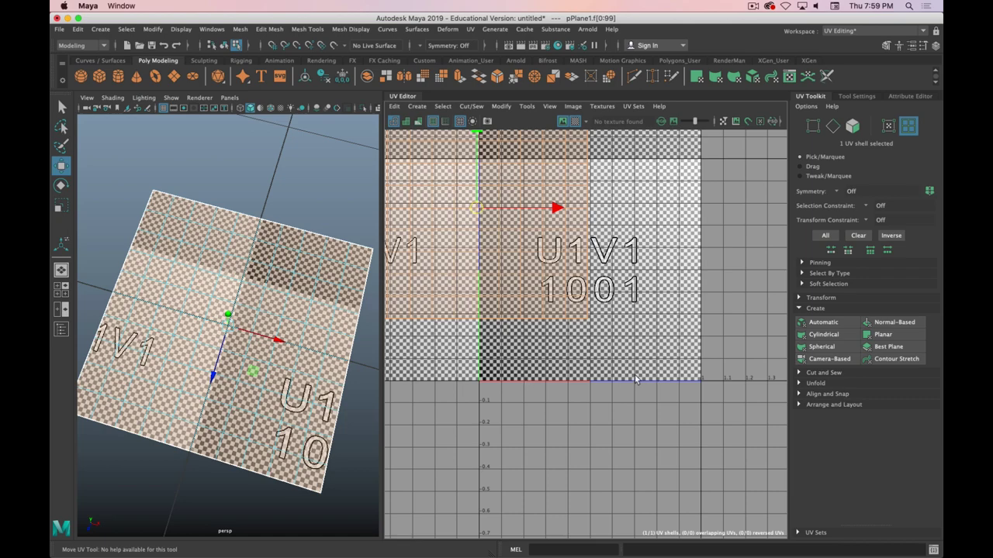
left_click(599, 334)
left_click(559, 382)
middle_click_drag(563, 390, 681, 458)
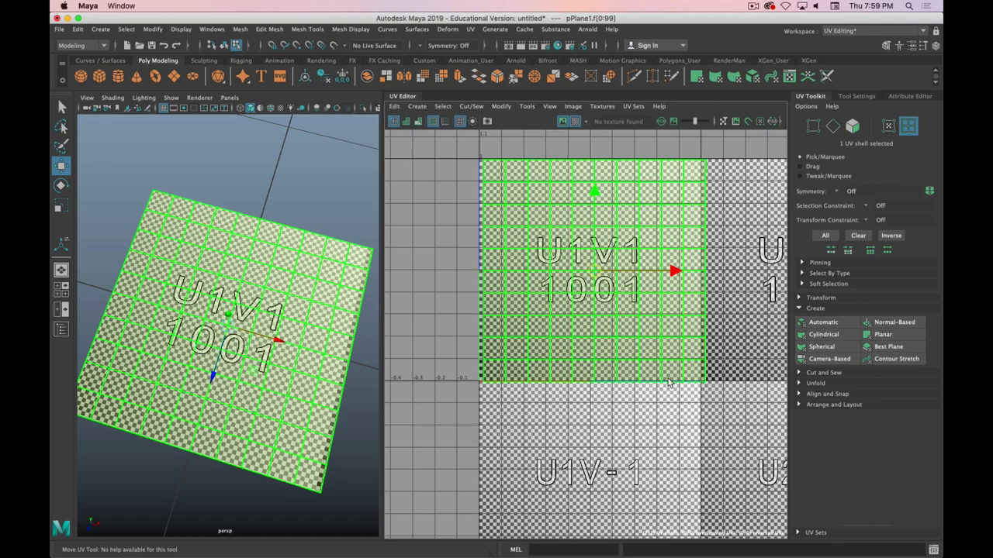
middle_click_drag(664, 377, 602, 444)
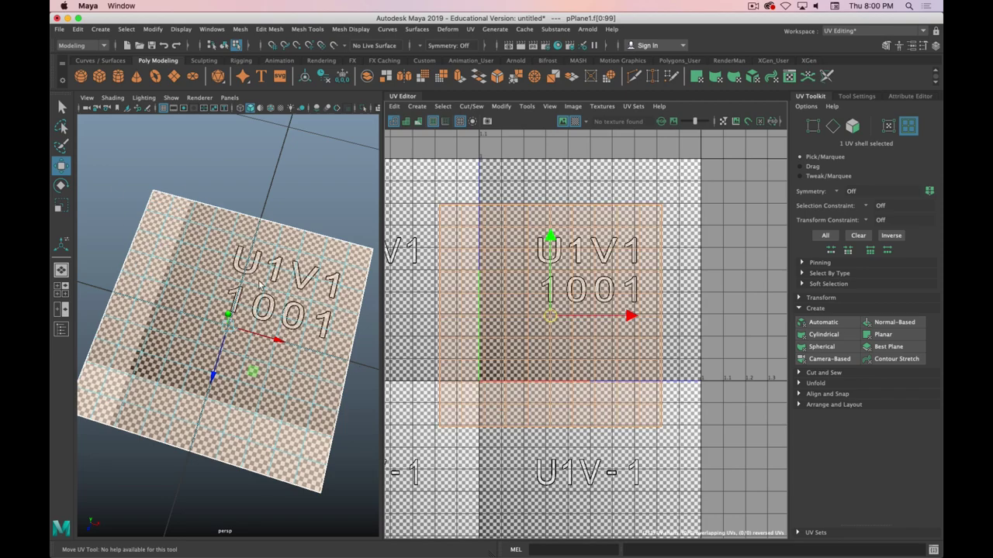
middle_click_drag(563, 352, 606, 304)
Scale the UV shell down uniformly to about 0.23 around its center within the U1V1 tile
key("r")
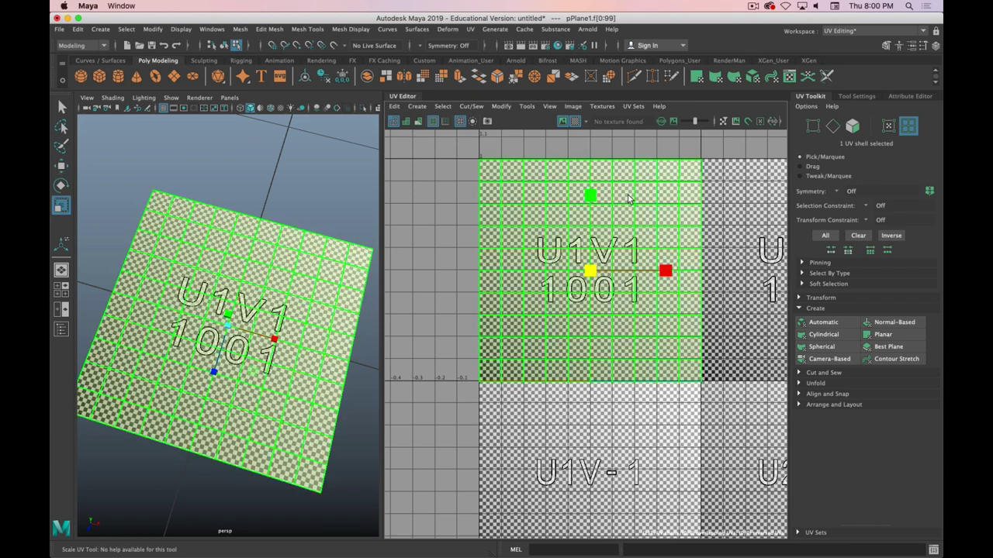
left_click(737, 349)
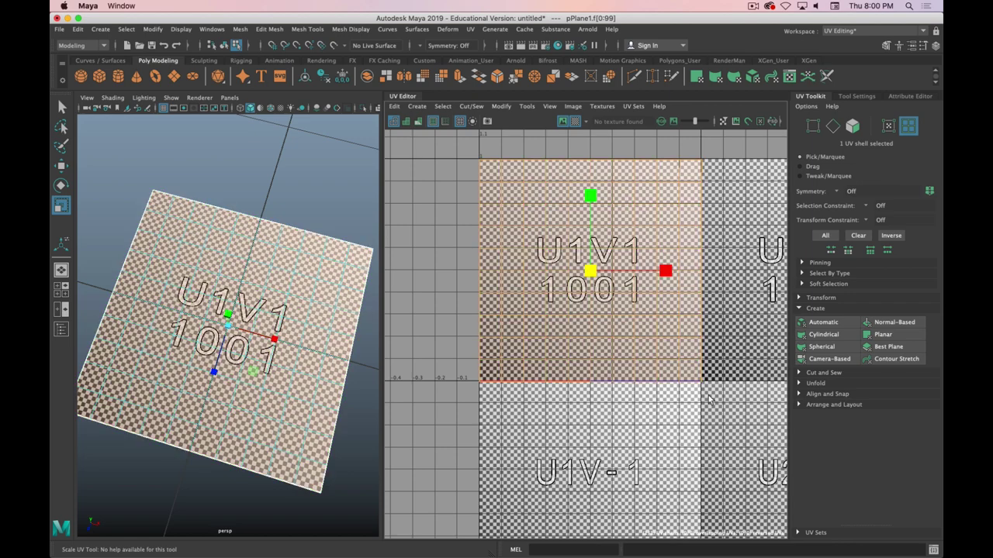
middle_click_drag(710, 399, 663, 357)
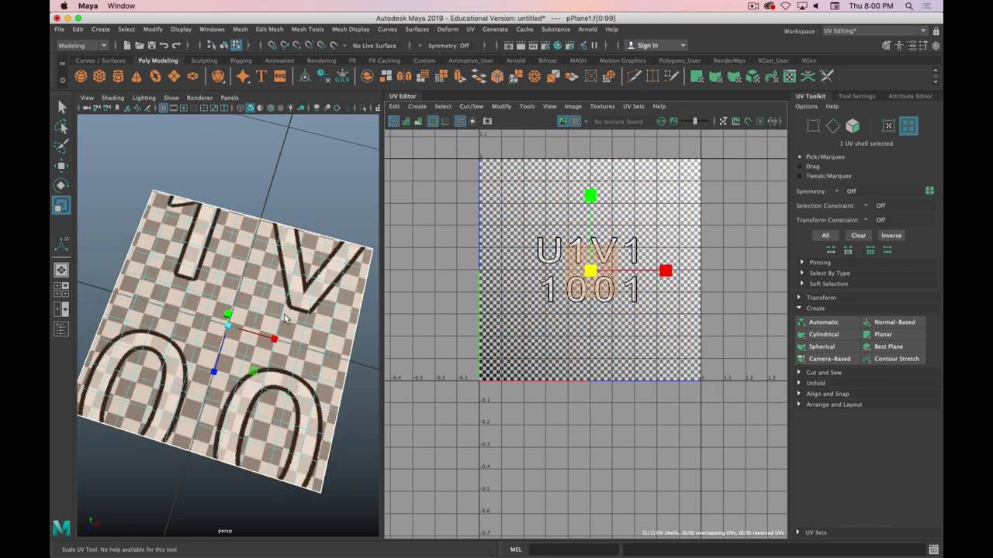
left_click(588, 262)
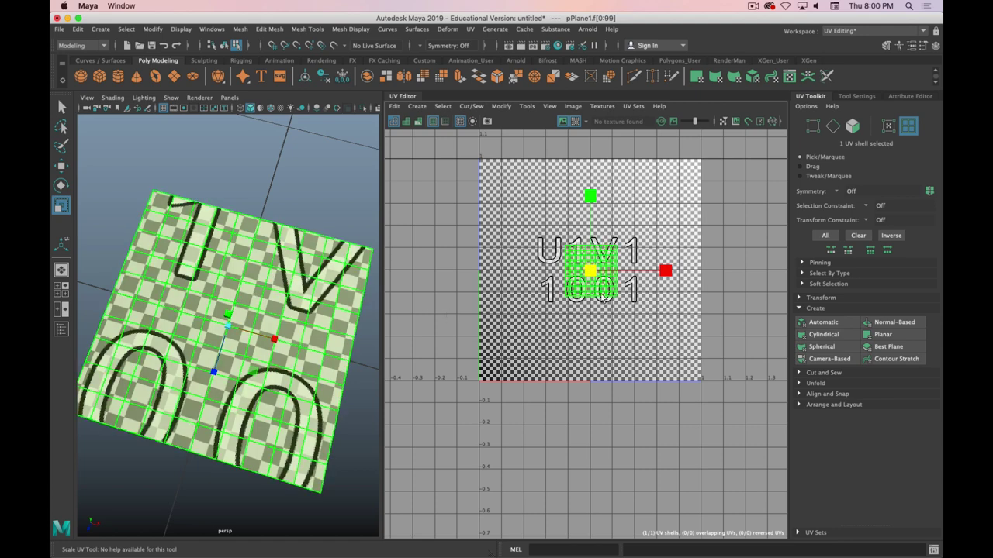
left_click(173, 219)
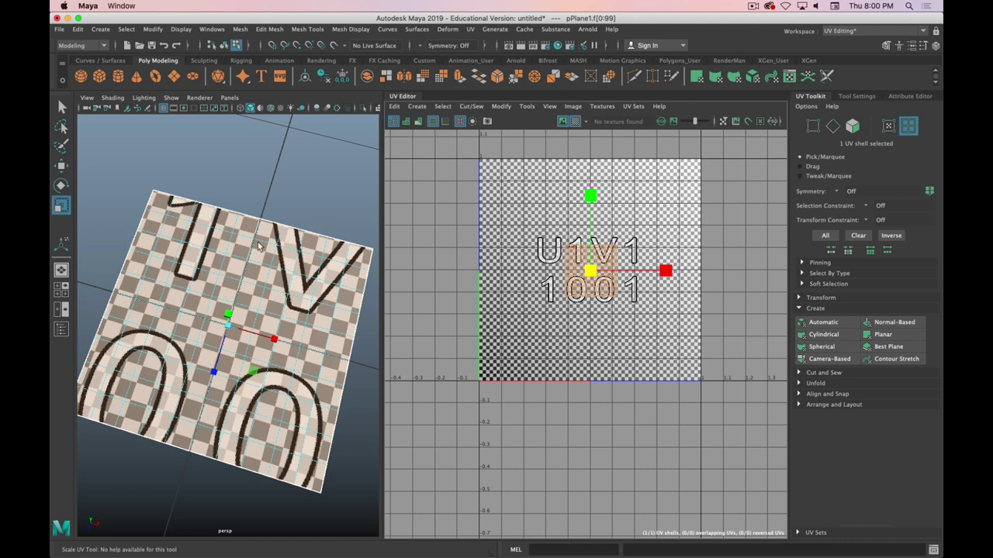
Try rotating the small UV shell, and undo both the rotation and the scaling
key("e")
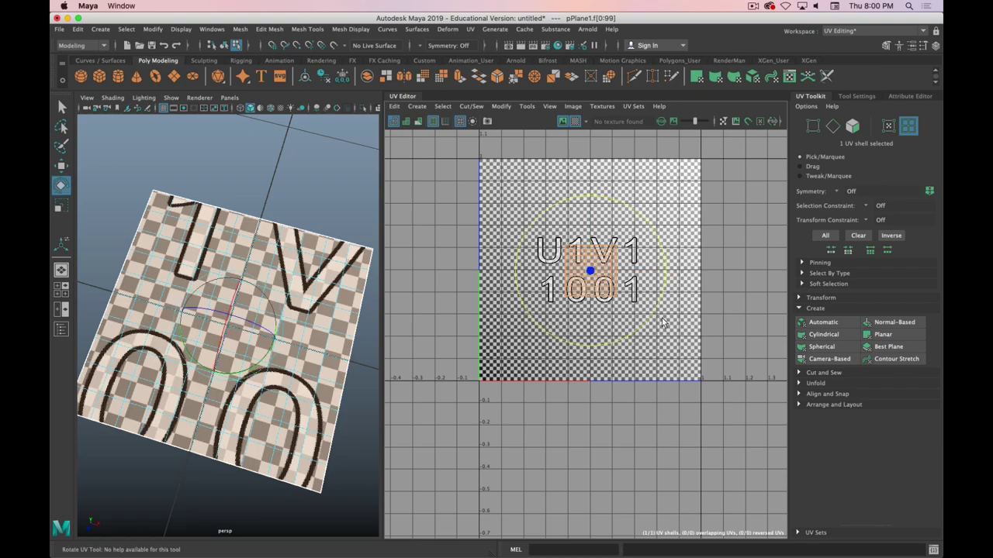
mouse_move(664, 324)
left_mouse_down()
mouse_move(653, 362)
mouse_move(691, 244)
mouse_move(671, 320)
mouse_move(650, 327)
left_mouse_up()
key("w")
key("z")
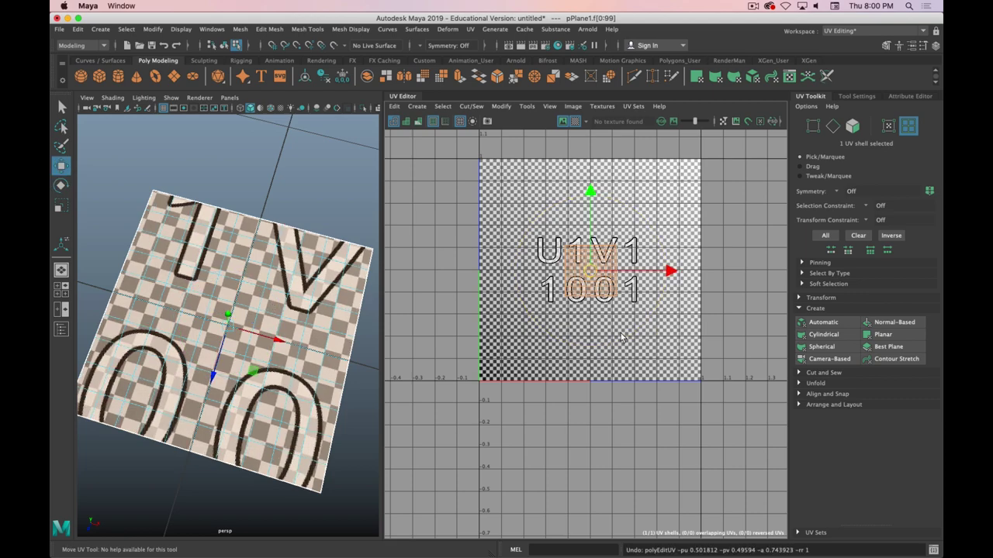
key("z")
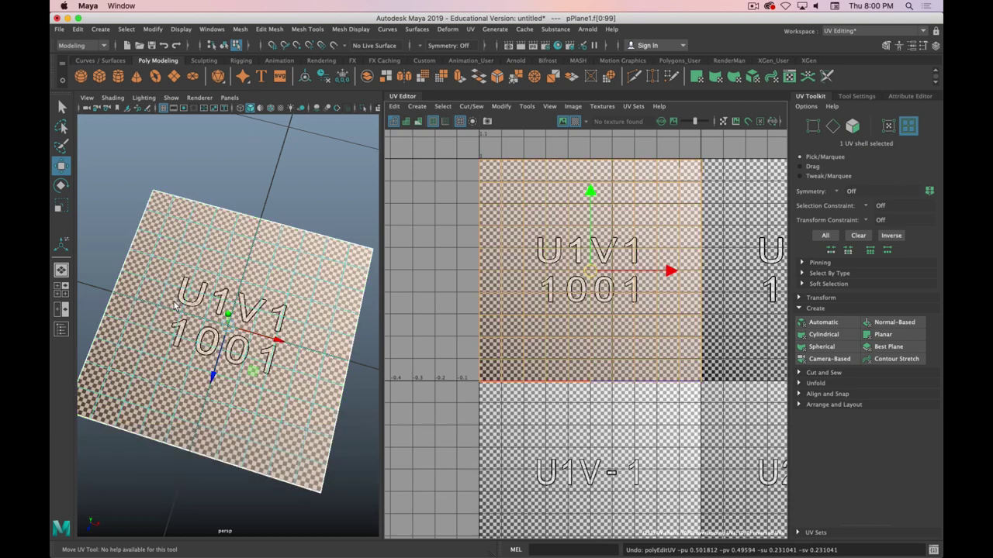
Examine the plane's checker texture from its underside in the perspective view
left_click_drag(139, 300, 210, 247, "alt")
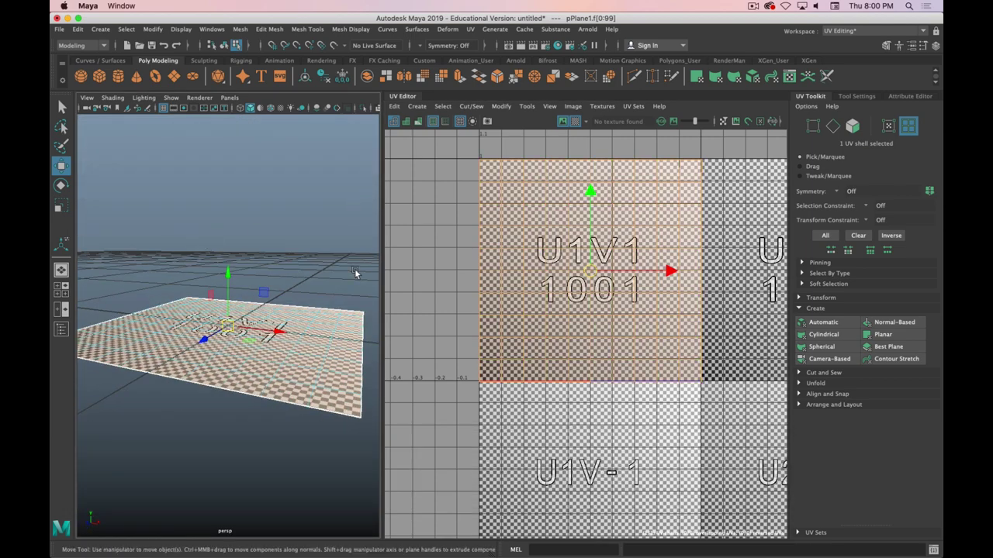
left_click_drag(274, 436, 66, 341, "alt")
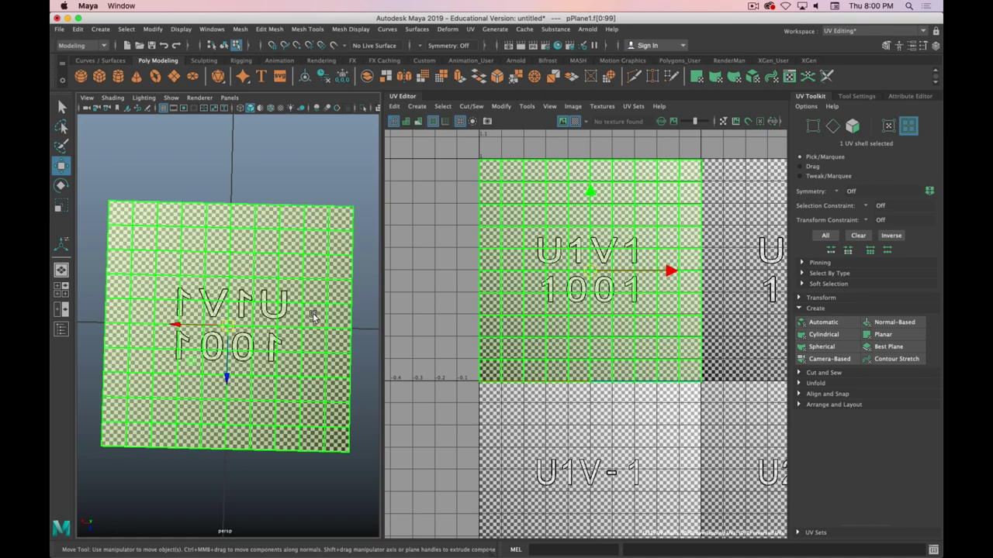
View the plane from above, preview its UV distortion, and shade the UV shell by orientation in the UV Editor
left_click_drag(314, 316, 91, 403, "alt")
left_click_drag(305, 388, 307, 413, "alt")
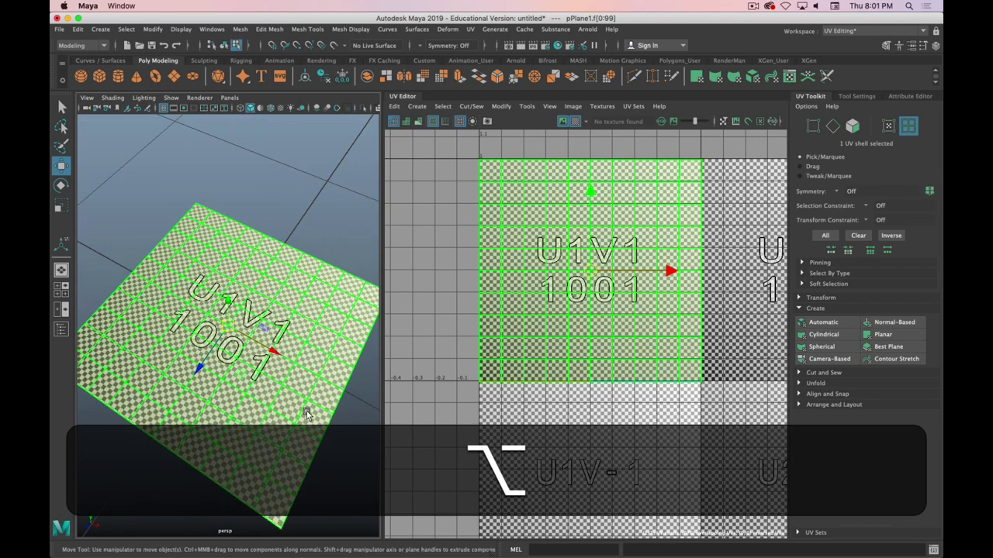
left_click(422, 377)
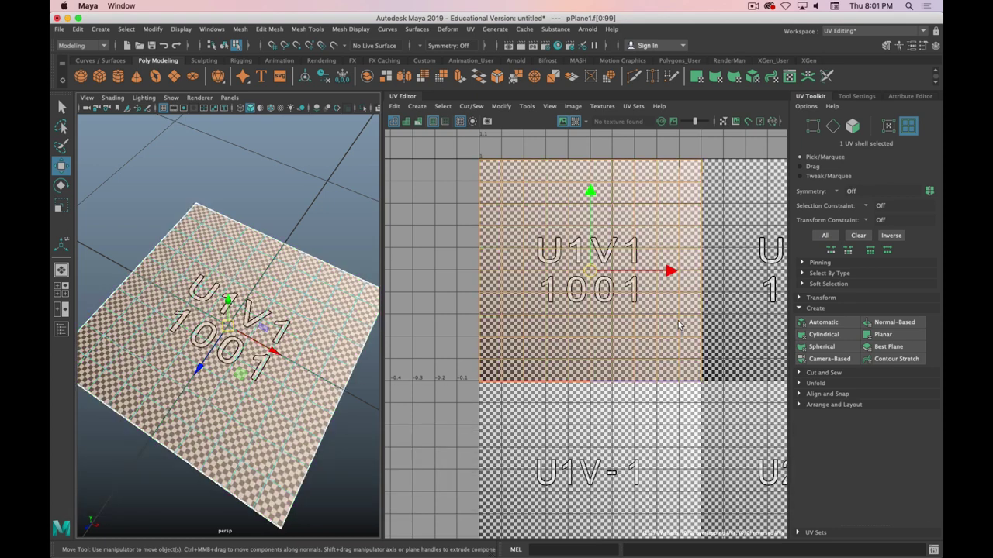
left_click(419, 122)
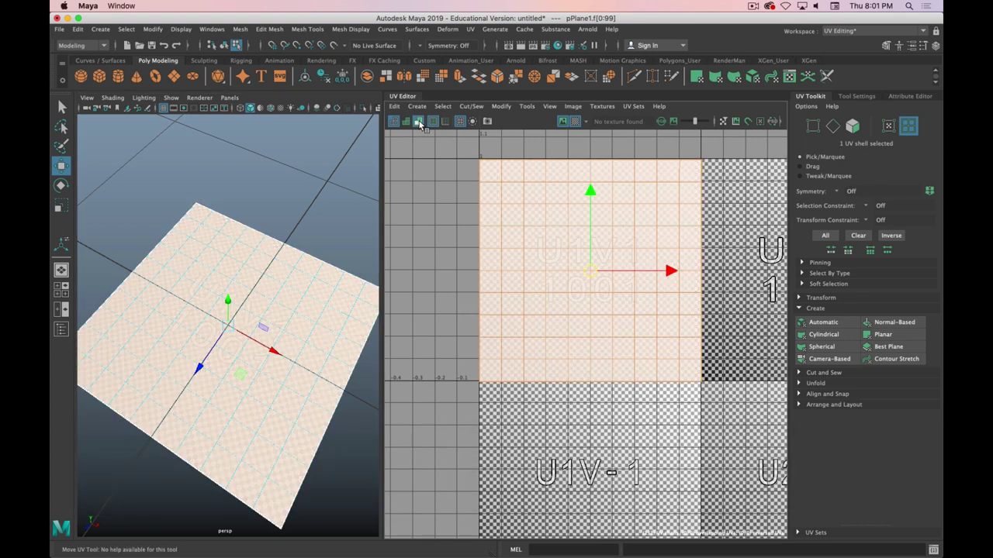
left_click(419, 122)
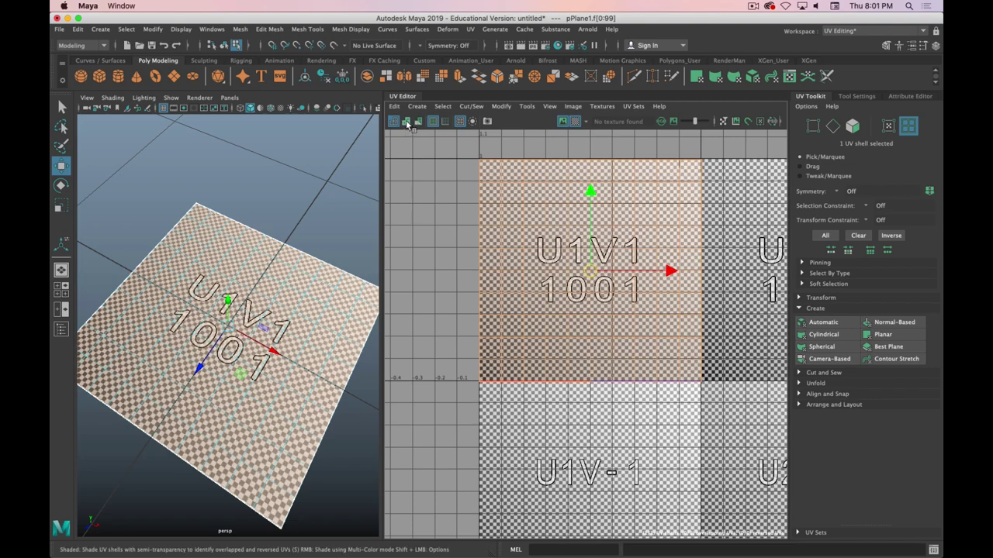
left_click(540, 339)
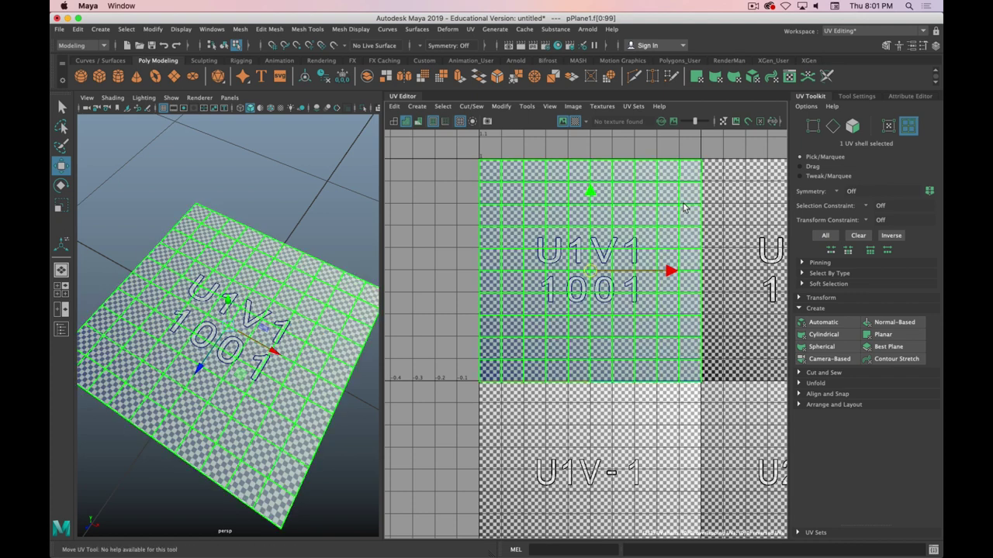
Flip the plane's UV shell in the U direction and hide the texture image in the UV Editor
left_click(812, 297)
scroll(800, 338, "down", 2)
scroll(800, 338, "down", 4)
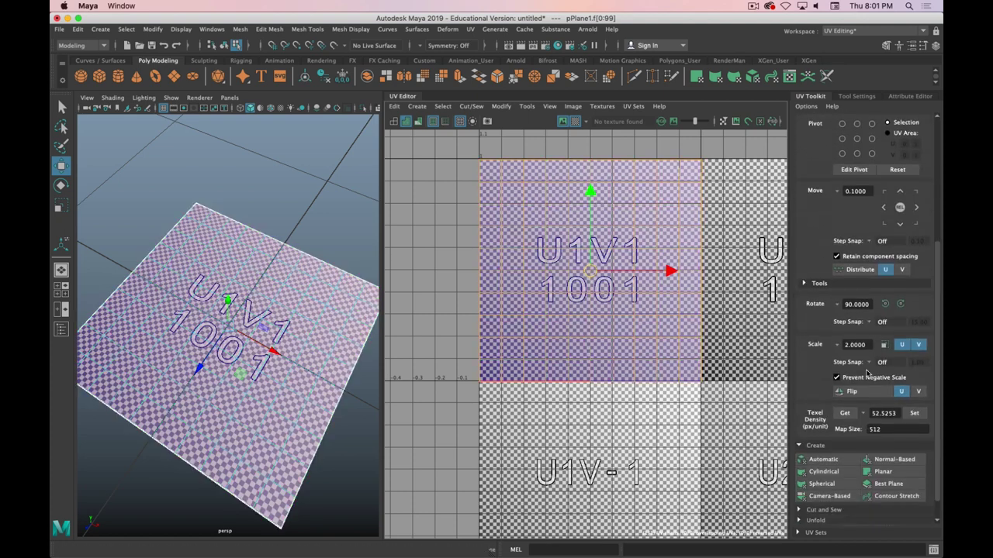
left_click(851, 391)
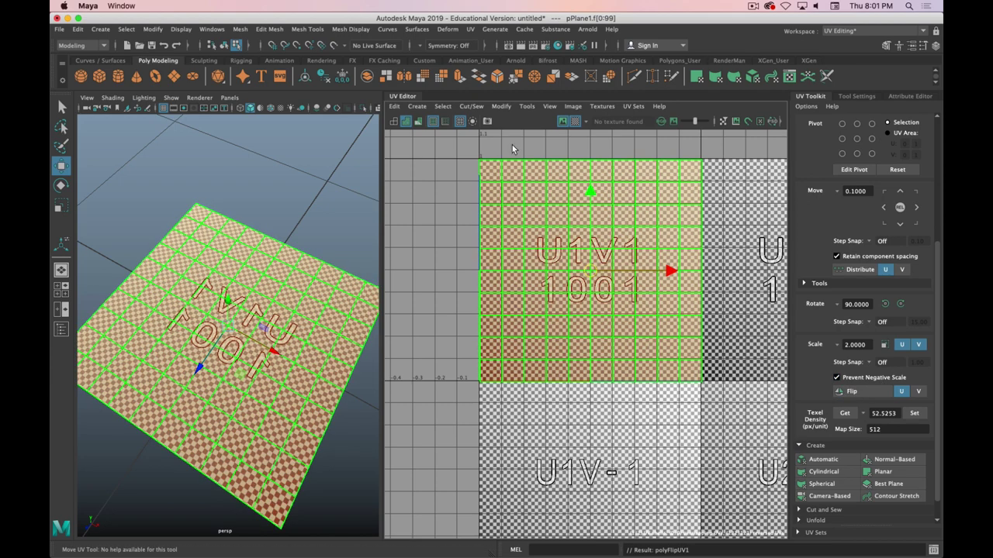
left_click(563, 122)
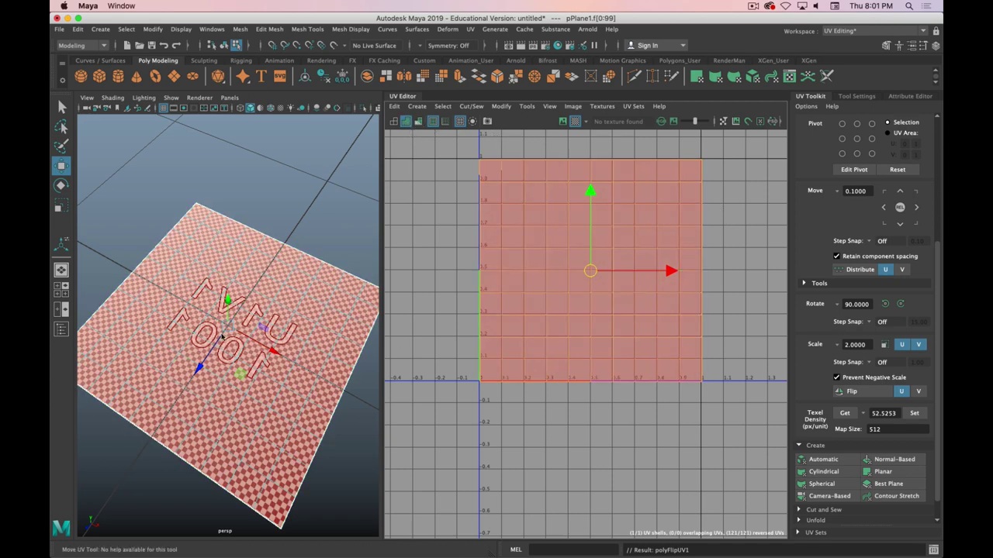
Flip the plane's UV shell in U again and restore the wireframe UV display
left_click_drag(223, 336, 233, 333, "alt")
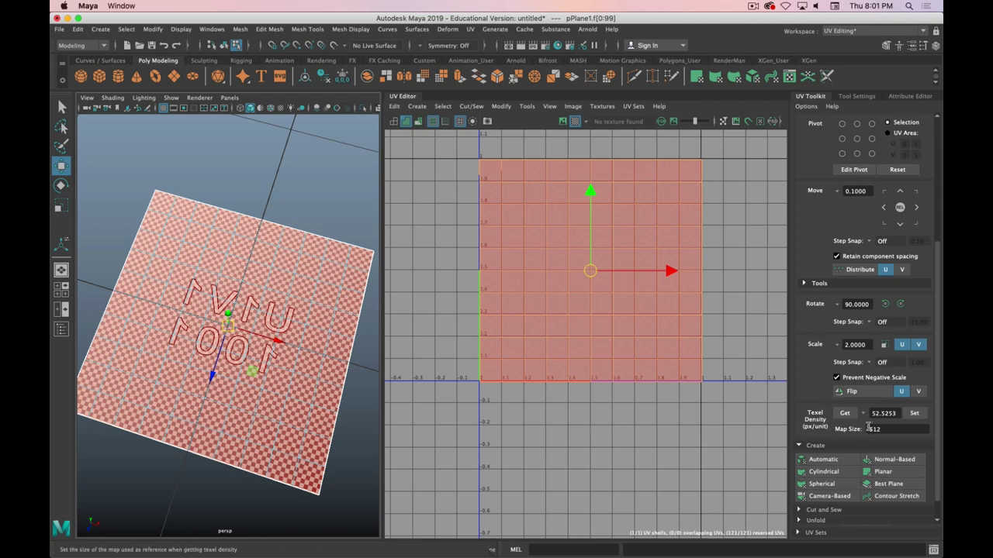
left_click(850, 391)
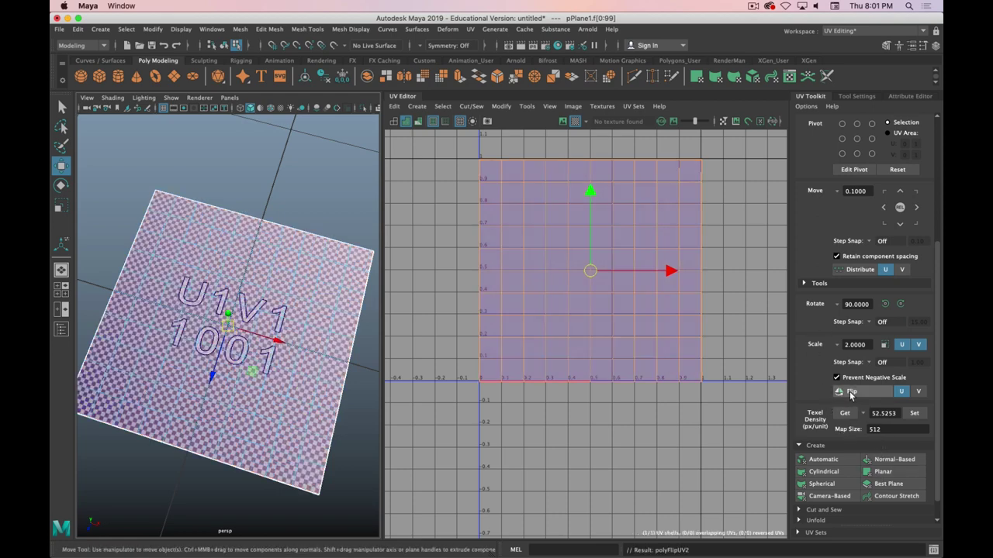
left_click(395, 121)
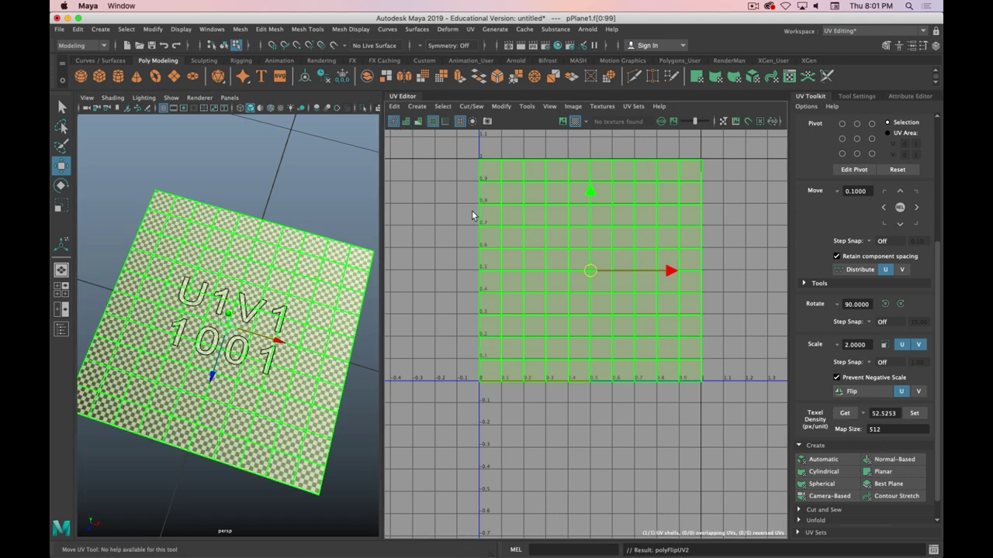
Create a polygon cube and move it along X to stand beside the plane
scroll(306, 274, "down", 10)
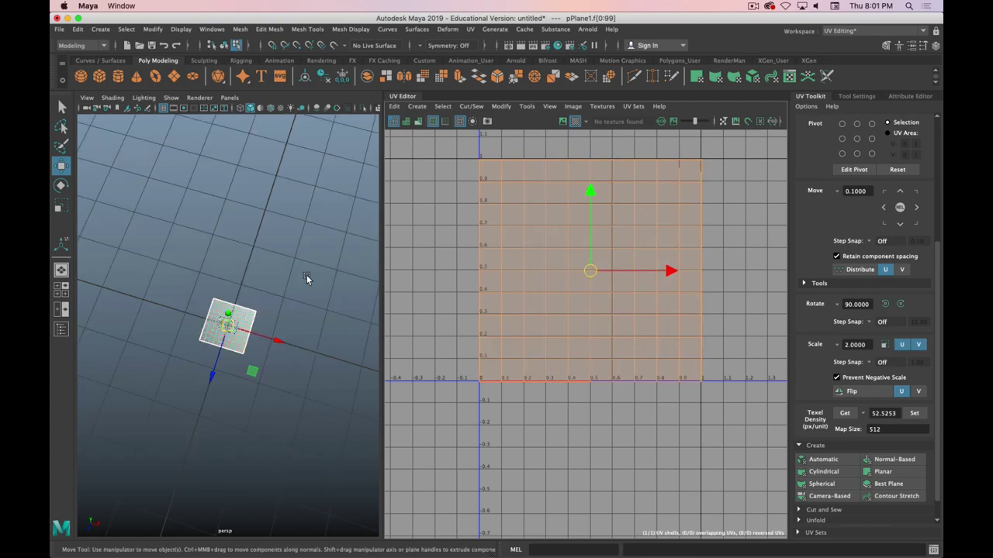
key("f")
left_click_drag(266, 387, 255, 328, "alt")
middle_click_drag(313, 342, 190, 277, "alt")
left_click(100, 77)
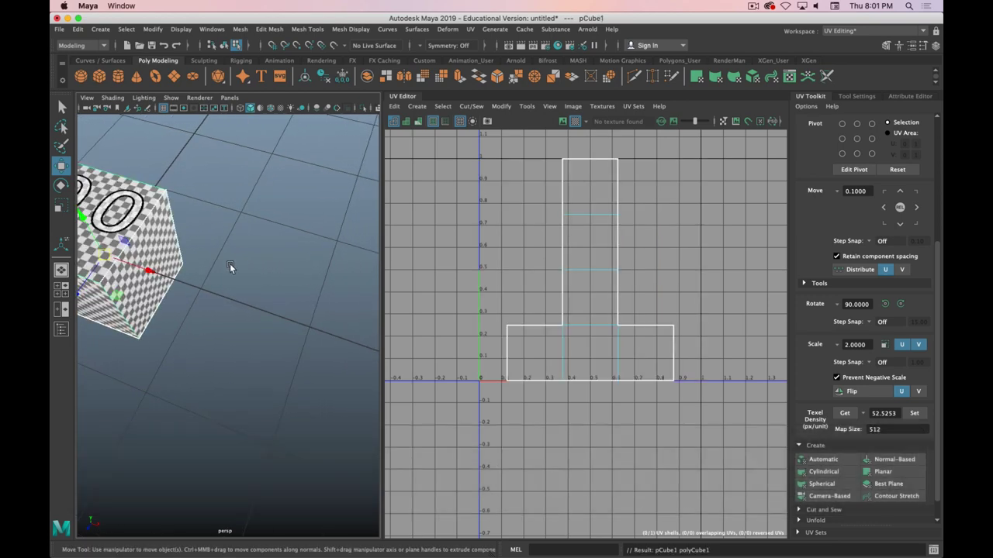
left_click_drag(154, 273, 328, 312)
left_click_drag(181, 375, 181, 347, "alt")
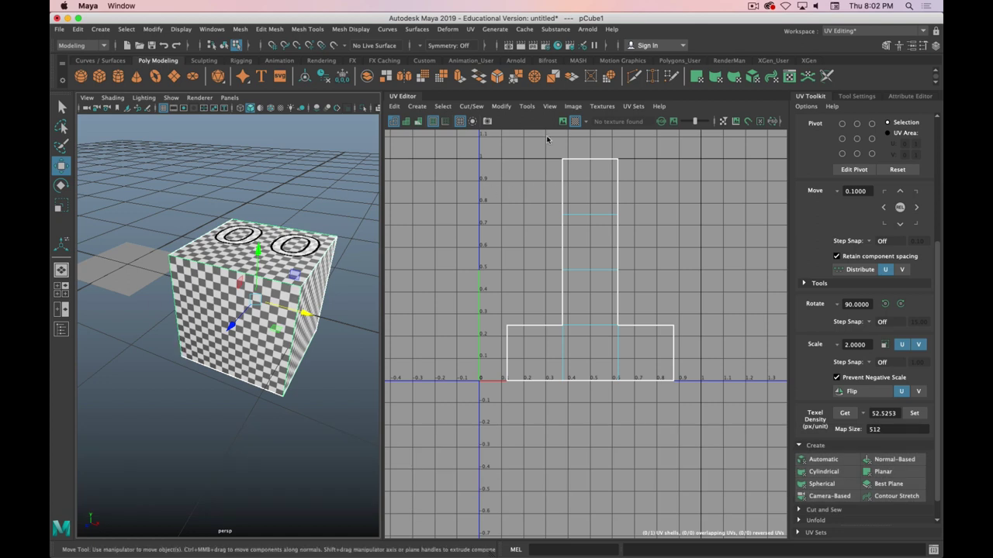
Switch the cube's checker map off and on, and display the texture image behind its UV layout
left_click(575, 121)
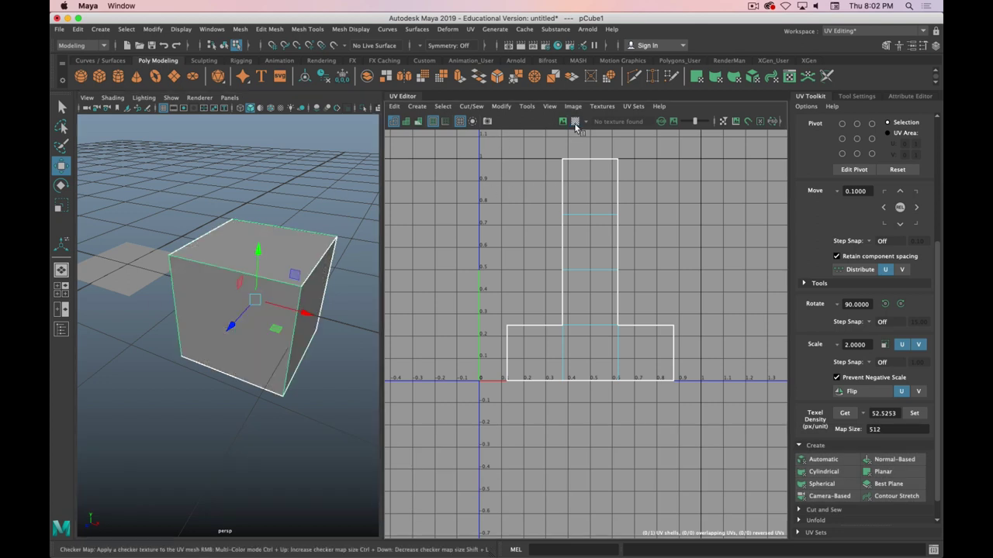
left_click(575, 121)
left_click(563, 122)
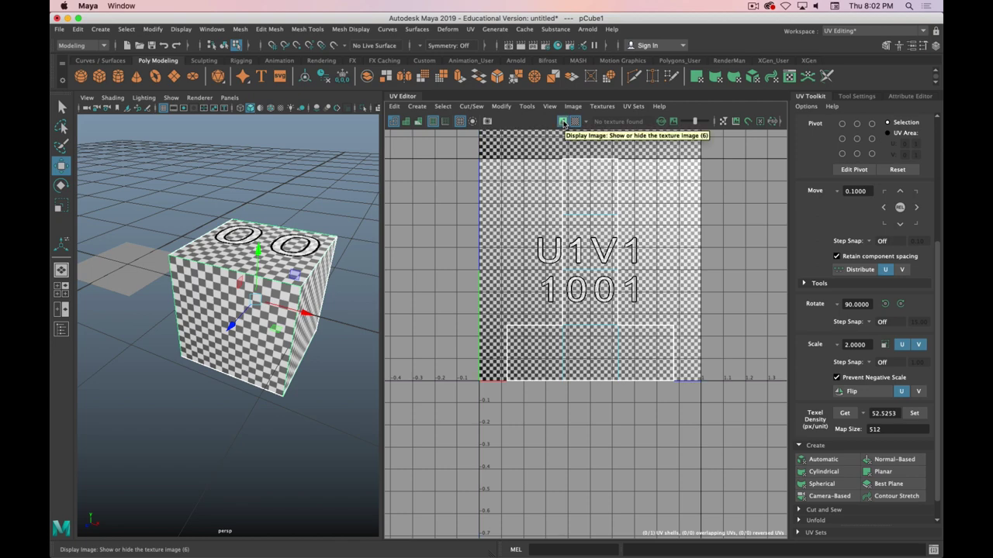
left_click(563, 122)
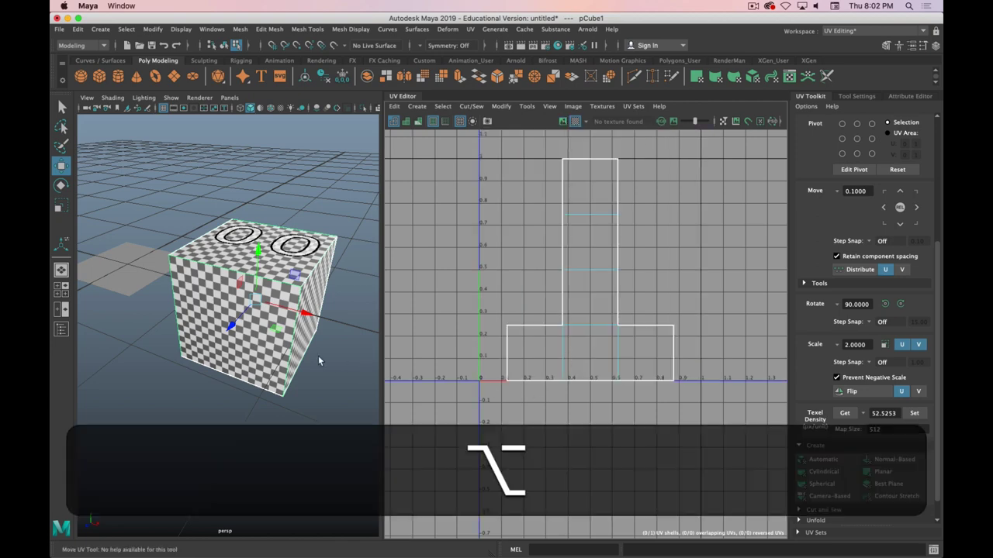
left_click_drag(318, 355, 308, 391, "alt")
left_click(563, 122)
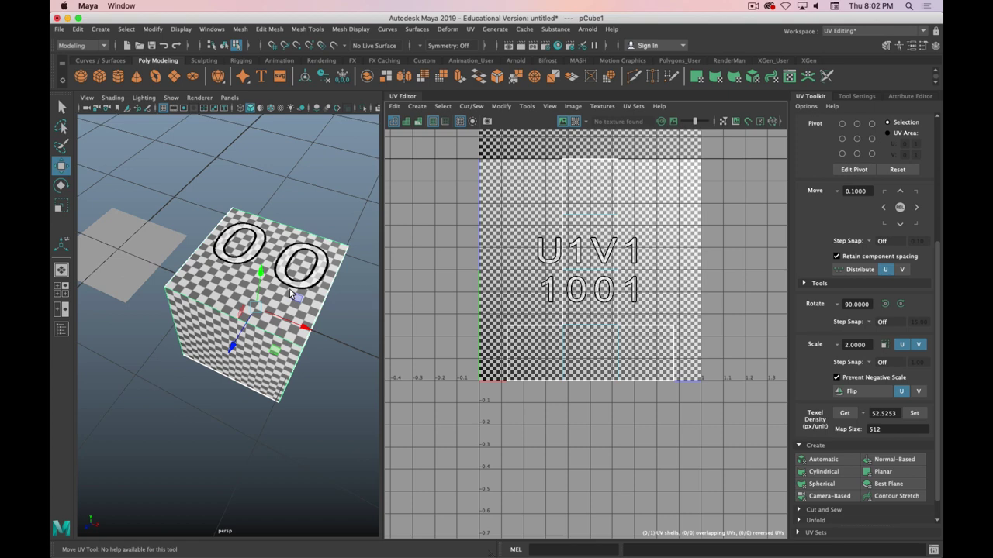
mouse_move(288, 254)
left_mouse_down("alt")
mouse_move(323, 272)
mouse_move(317, 232)
mouse_move(279, 260)
mouse_move(266, 224)
mouse_move(279, 241)
left_mouse_up("alt")
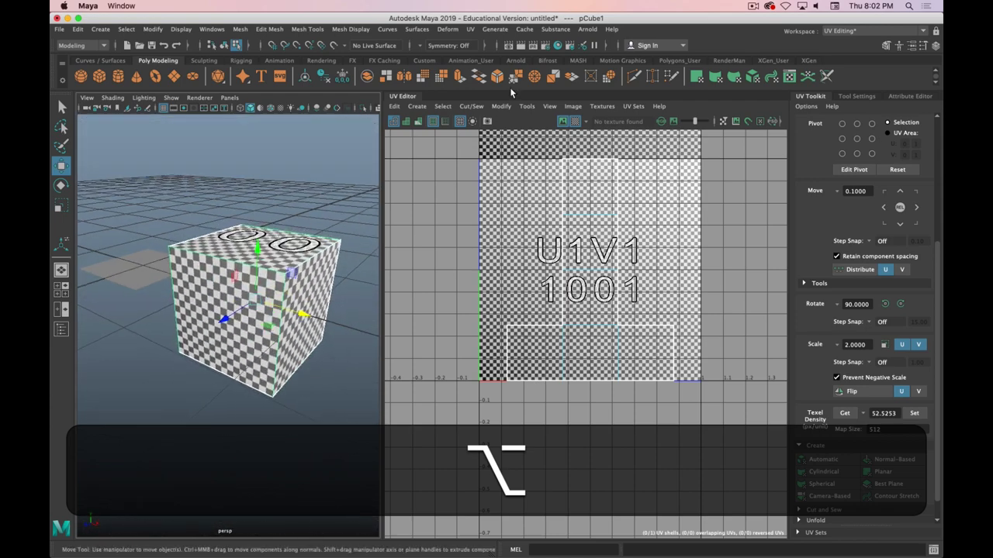
Deselect the cube and examine its unfolded UV layout with the checker map and texture image toggled off
left_click(349, 279)
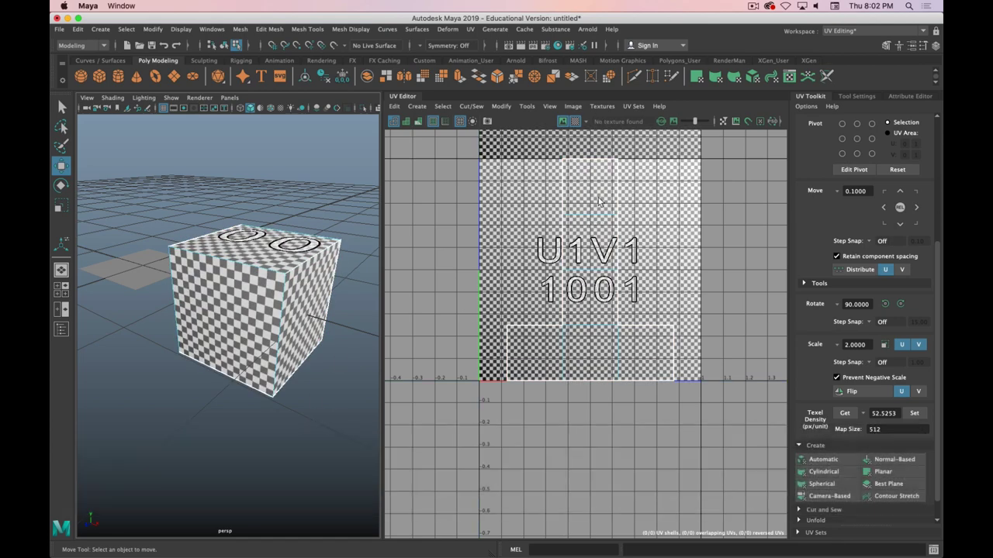
left_click_drag(297, 259, 311, 296, "alt")
left_click(510, 207)
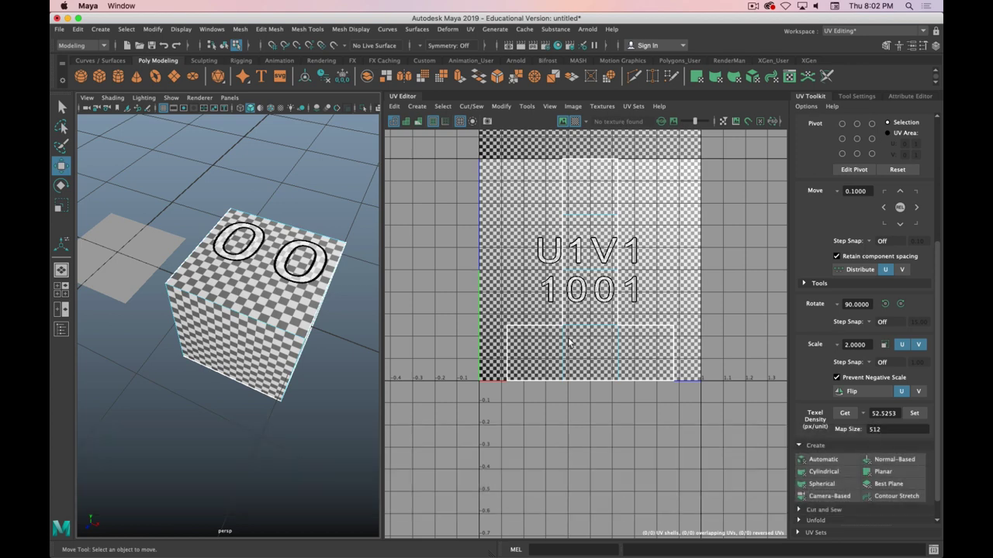
left_click(591, 251)
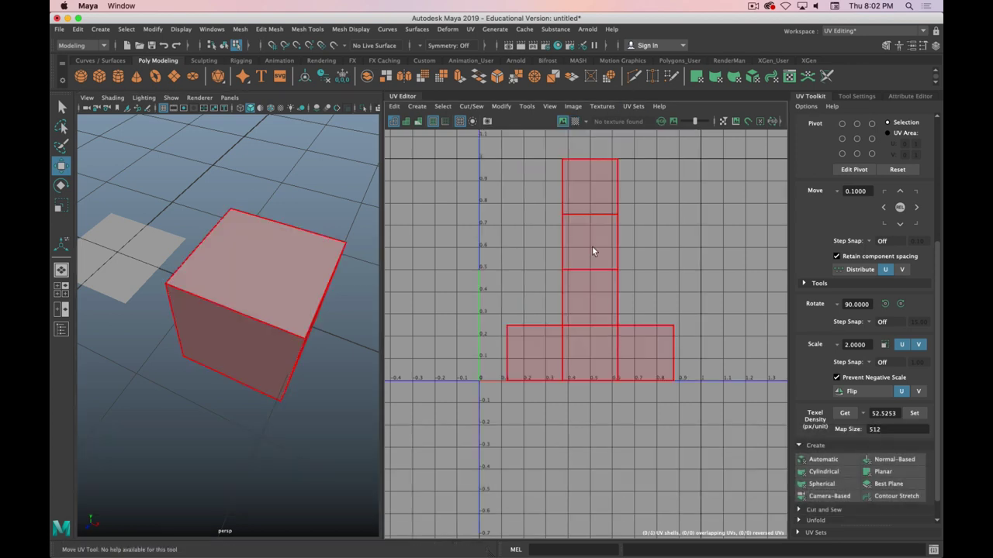
left_click(579, 225)
left_click(574, 121)
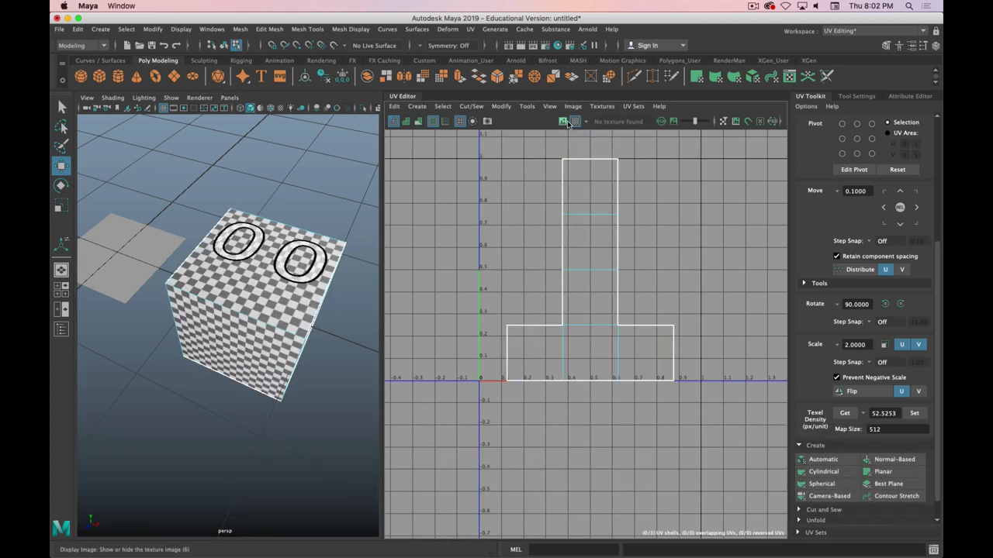
left_click(562, 222)
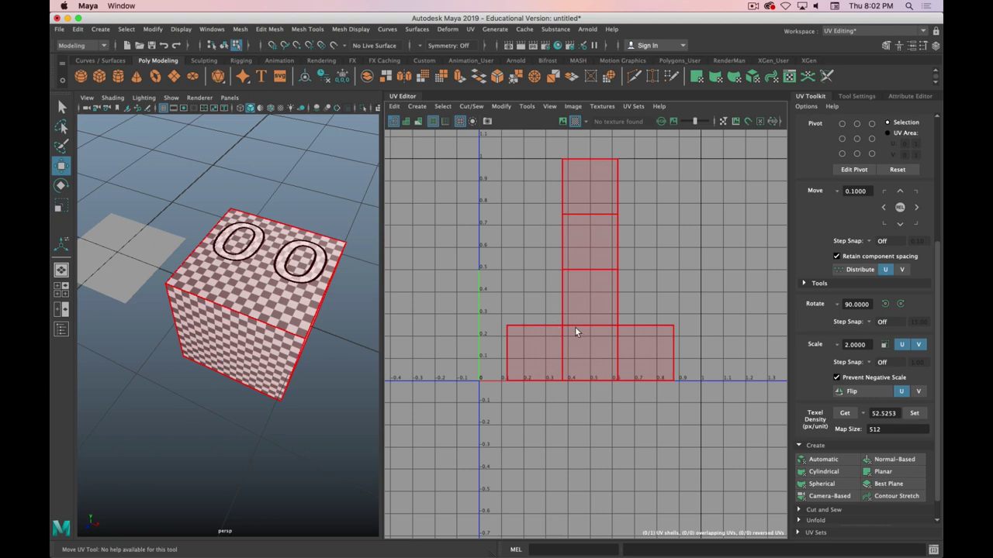
left_click(501, 329)
left_click(657, 365)
left_click(652, 304)
left_click(596, 226)
left_click(546, 203)
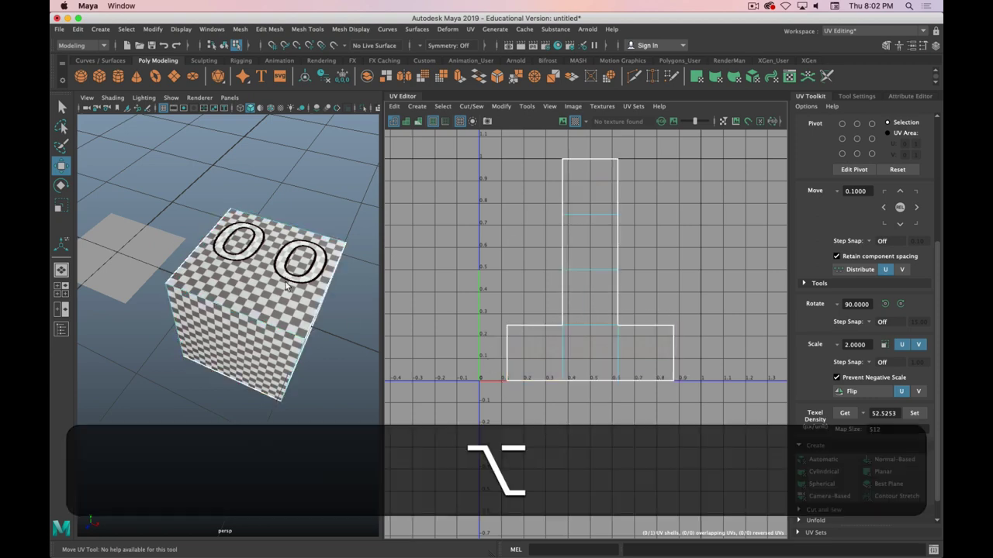
Display the texture image behind the cube's UVs and compare it with the texture on the cube's top and side faces
left_click_drag(286, 281, 422, 229, "alt")
left_click(594, 163)
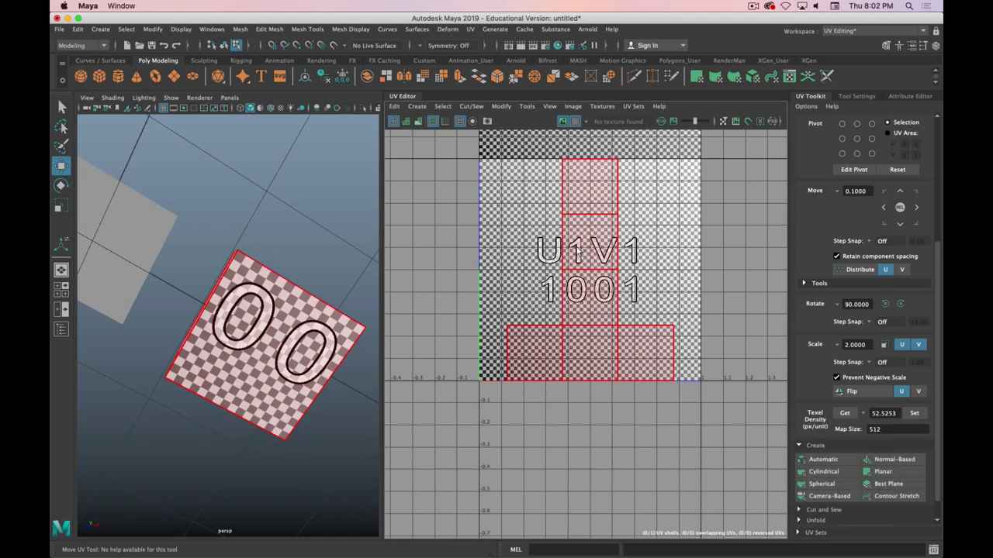
left_click(535, 247)
left_click_drag(253, 325, 445, 217, "alt")
left_click(200, 368)
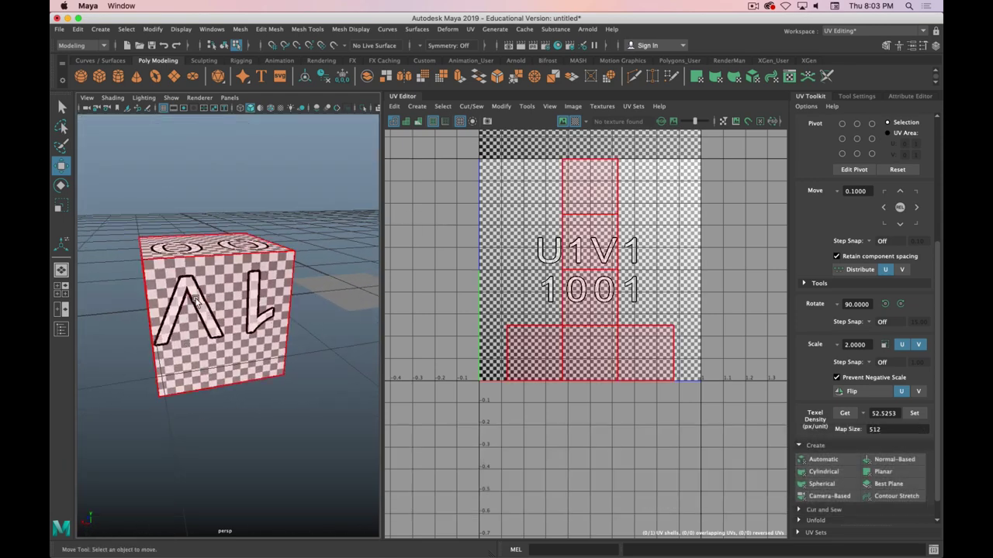
left_click_drag(171, 306, 478, 343, "alt")
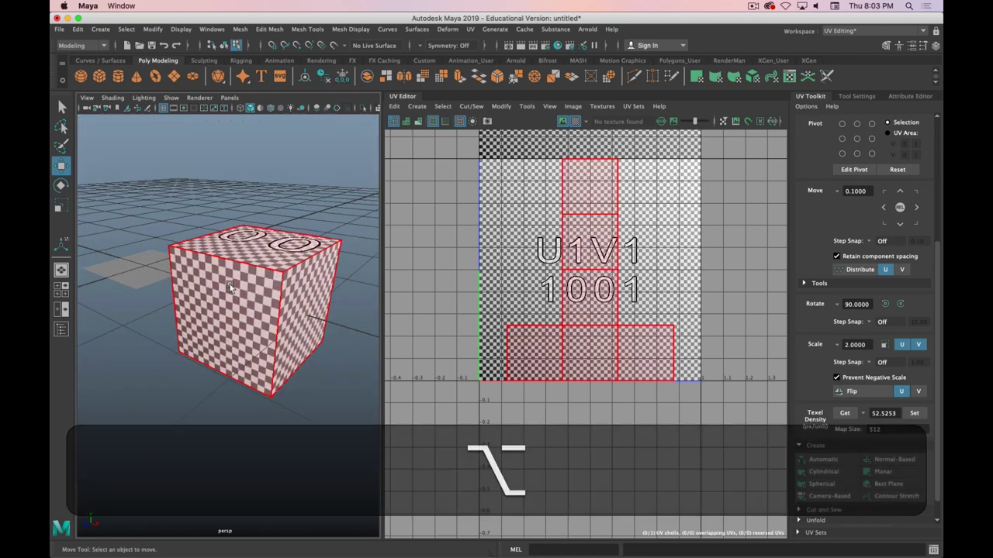
left_click_drag(221, 271, 239, 255, "alt")
Switch to face selection, select one side face of the cube, and activate the Select tool
right_click_drag(239, 254, 239, 284)
left_click(240, 284)
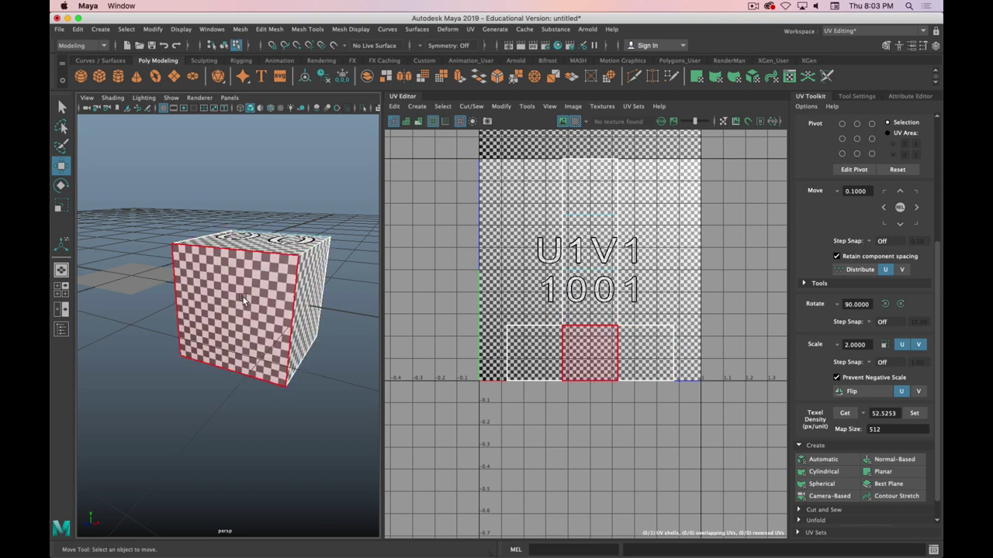
mouse_move(243, 297)
left_mouse_down("alt")
mouse_move(314, 296)
mouse_move(250, 304)
left_mouse_up("alt")
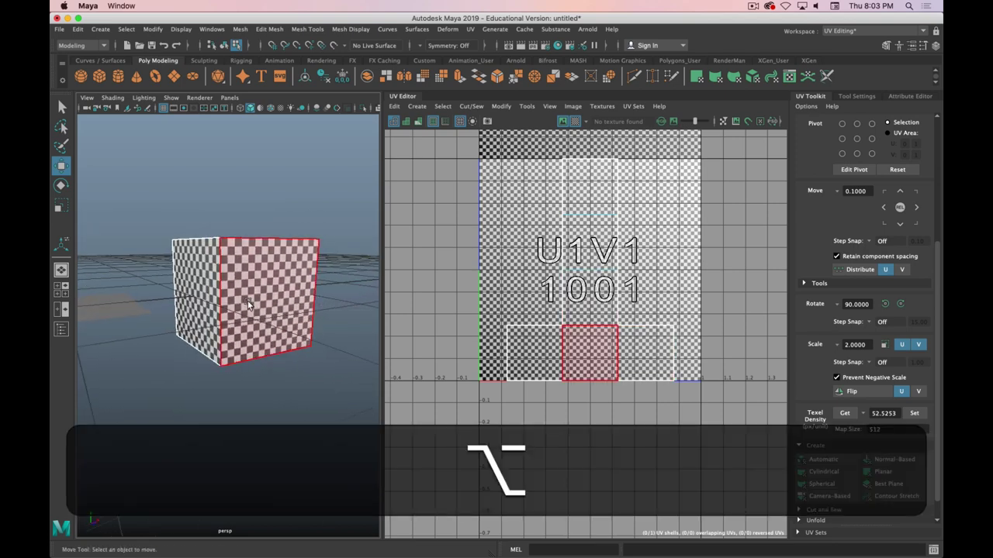
left_click(198, 295)
left_click(299, 259)
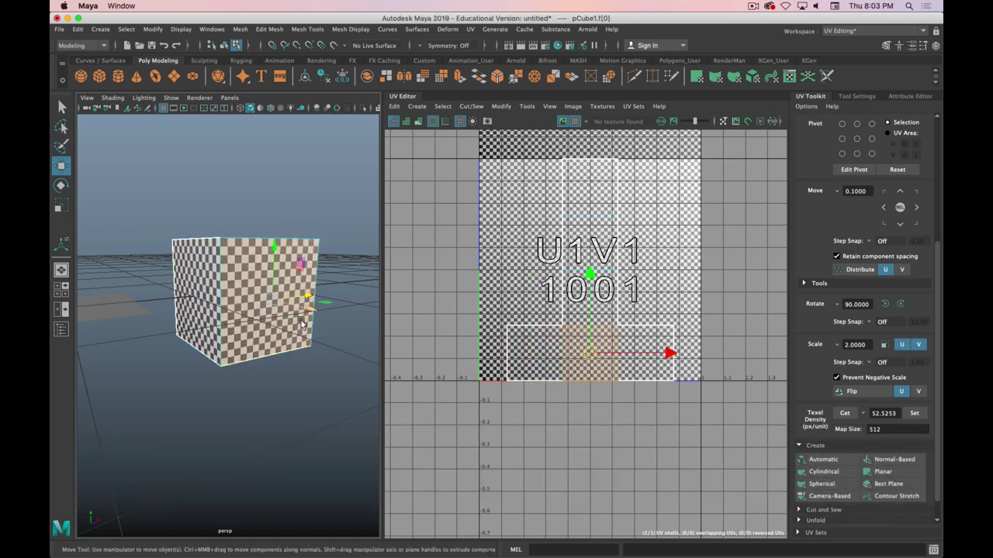
key("q")
left_click_drag(302, 273, 233, 289, "alt")
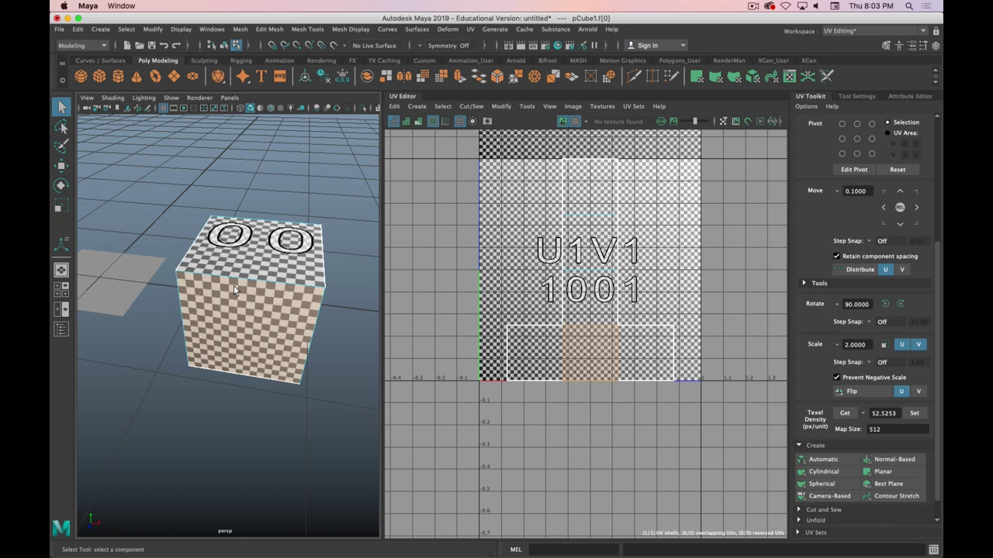
key("ctrl+e")
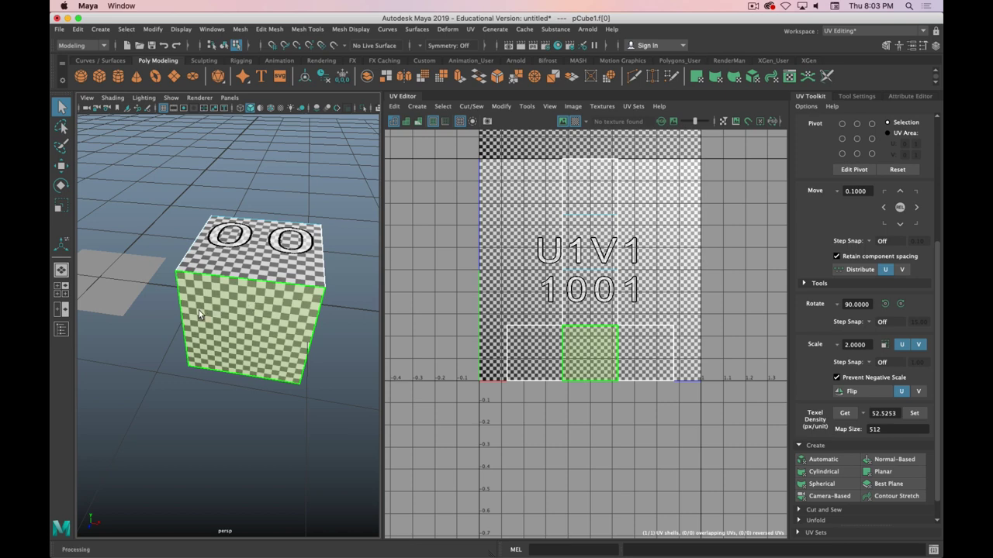
left_click(518, 329)
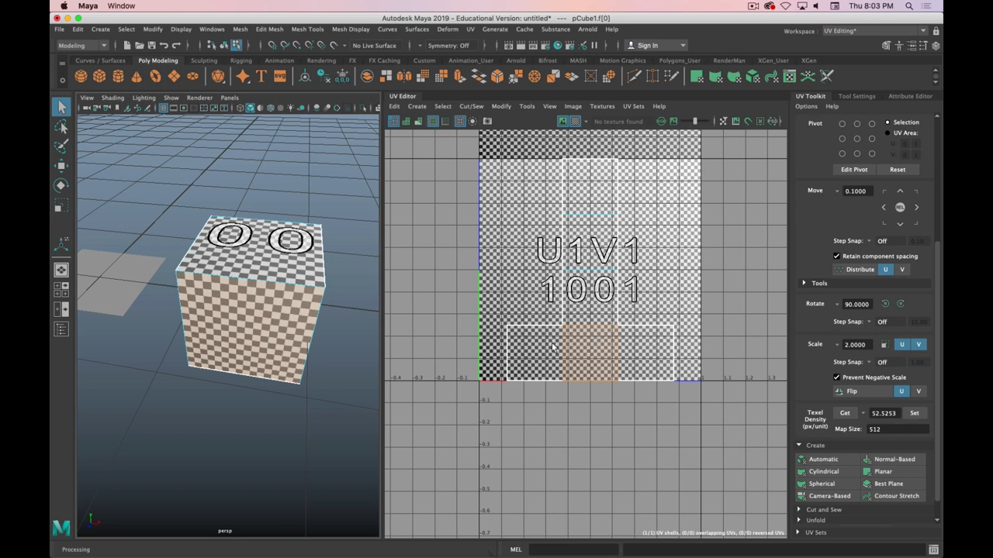
key("alt")
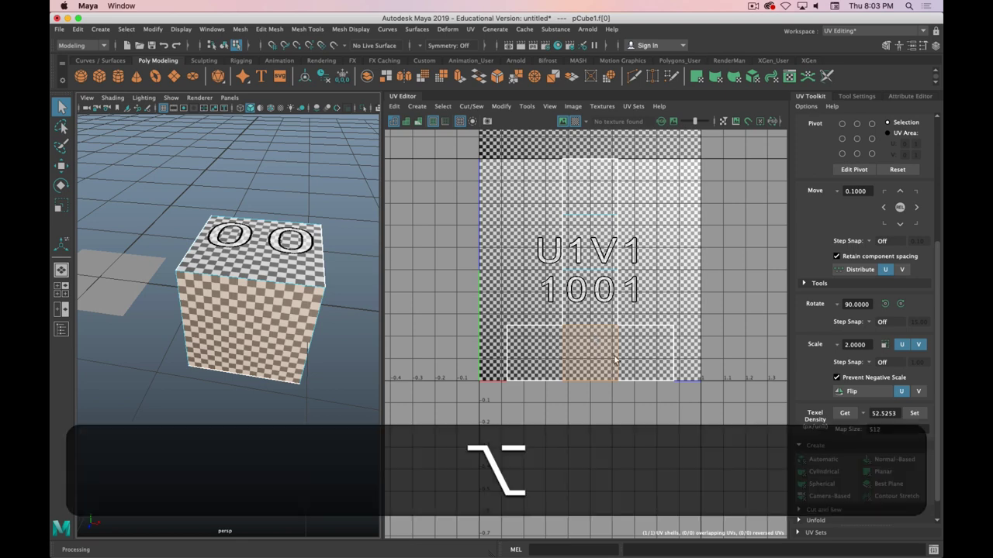
Select the cube's faces one after another in the UV layout and compare each with its matching face on the cube
left_click(524, 341)
left_click(599, 350)
left_click(663, 353)
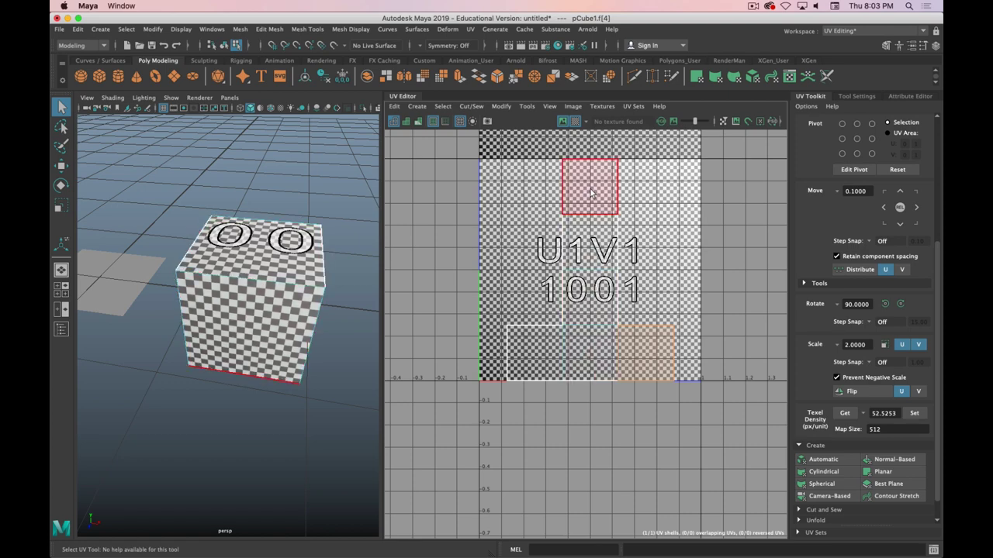
left_click(590, 246)
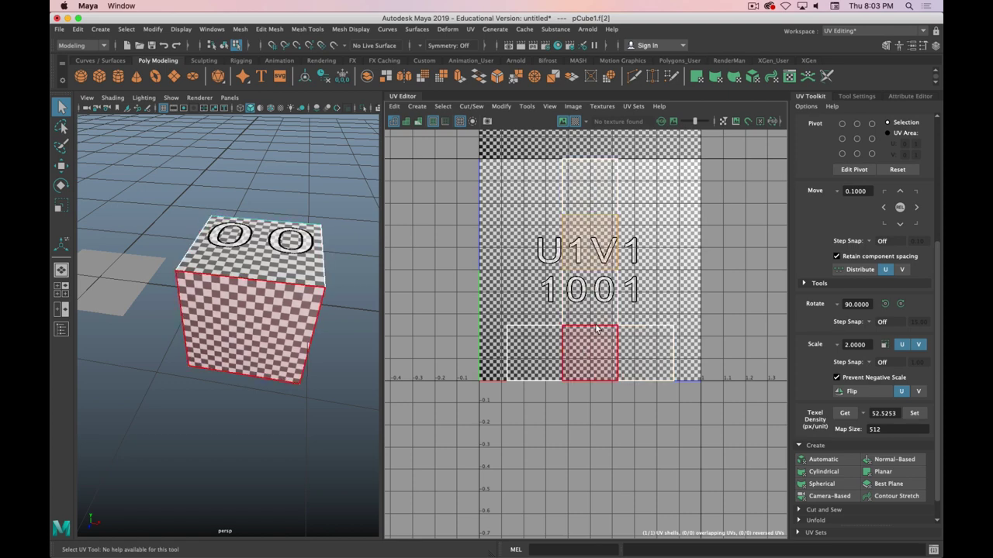
left_click_drag(266, 315, 326, 279, "alt")
left_click(535, 353)
double_click(599, 344)
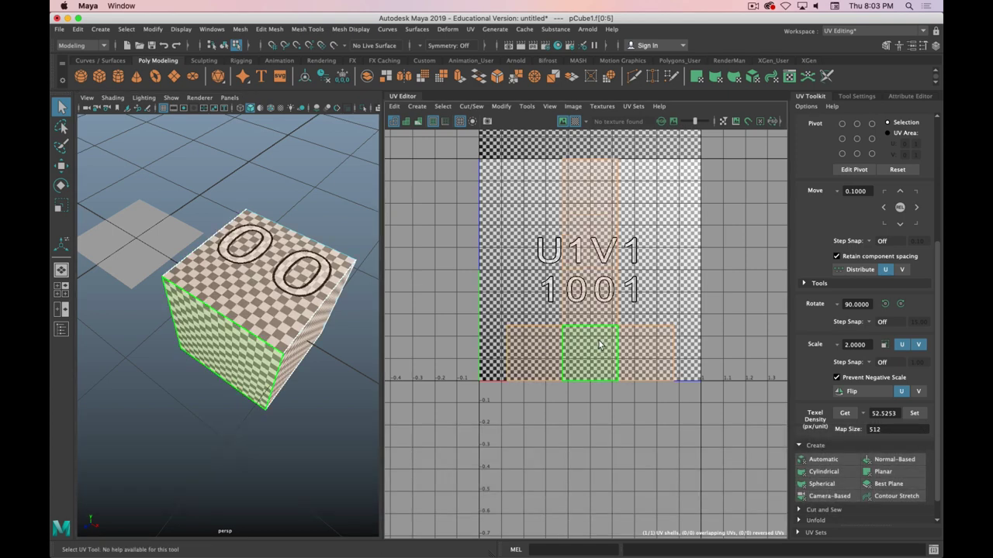
Select the cube's whole UV shell and scale it down uniformly within the checker texture tile
right_click_drag(577, 283, 532, 269)
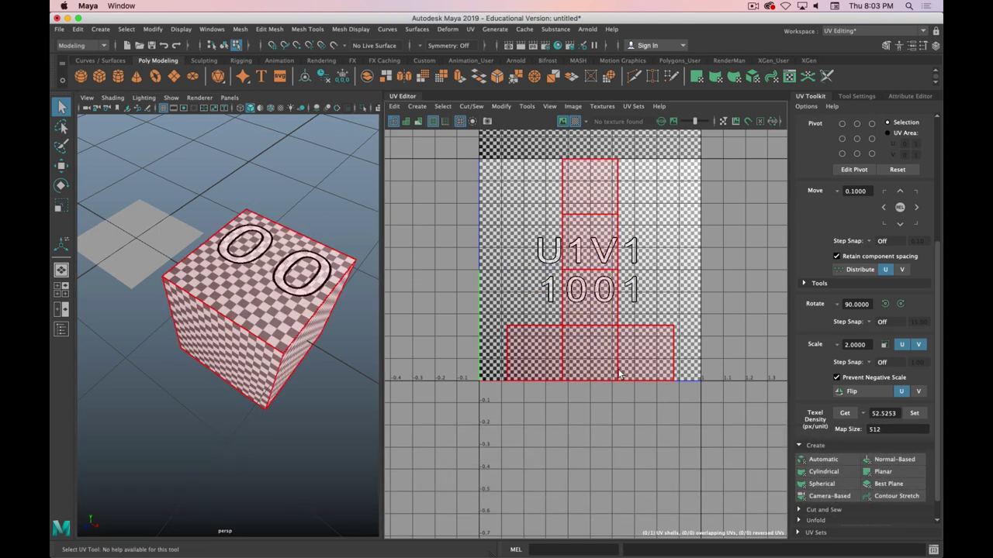
left_click(622, 372)
key("w")
key("r")
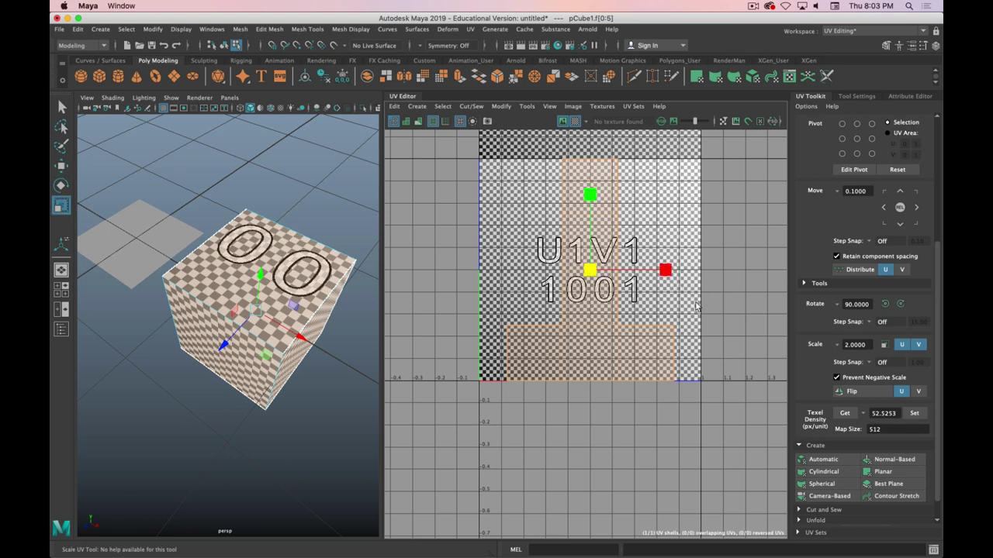
middle_click_drag(731, 391, 709, 384)
Move the cube's UV shell slightly down, left and back up over the checker texture to shift the pattern on the cube
key("w")
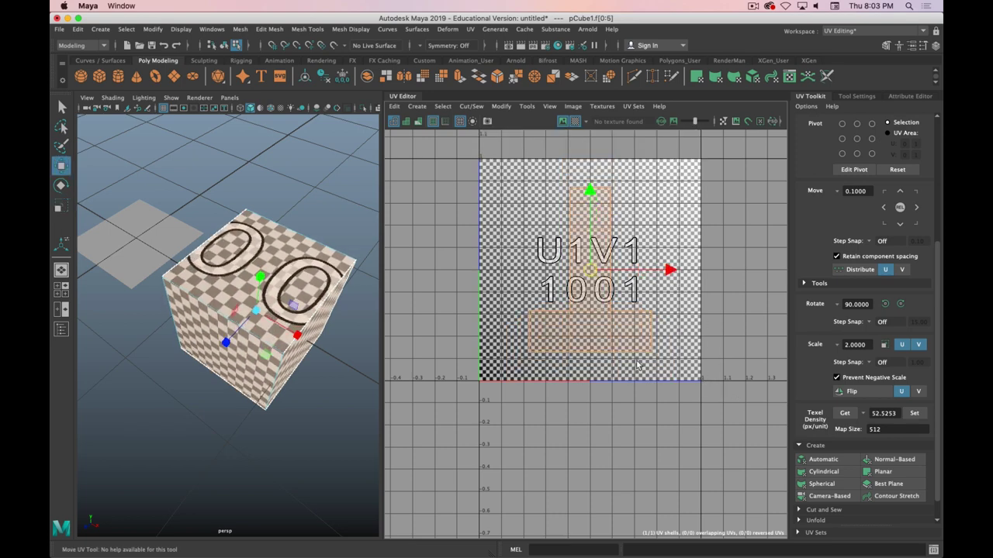
left_click_drag(589, 194, 611, 206)
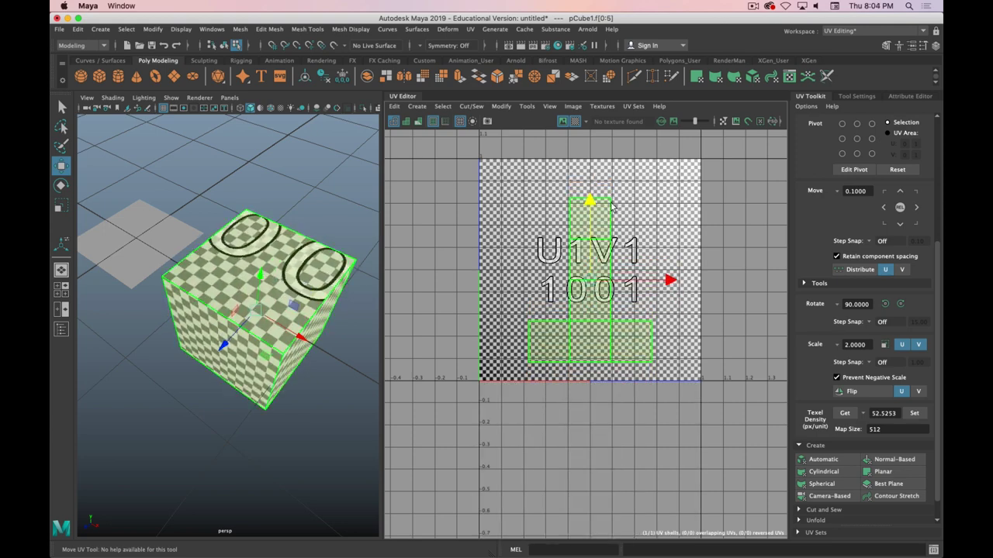
left_click_drag(670, 280, 664, 280)
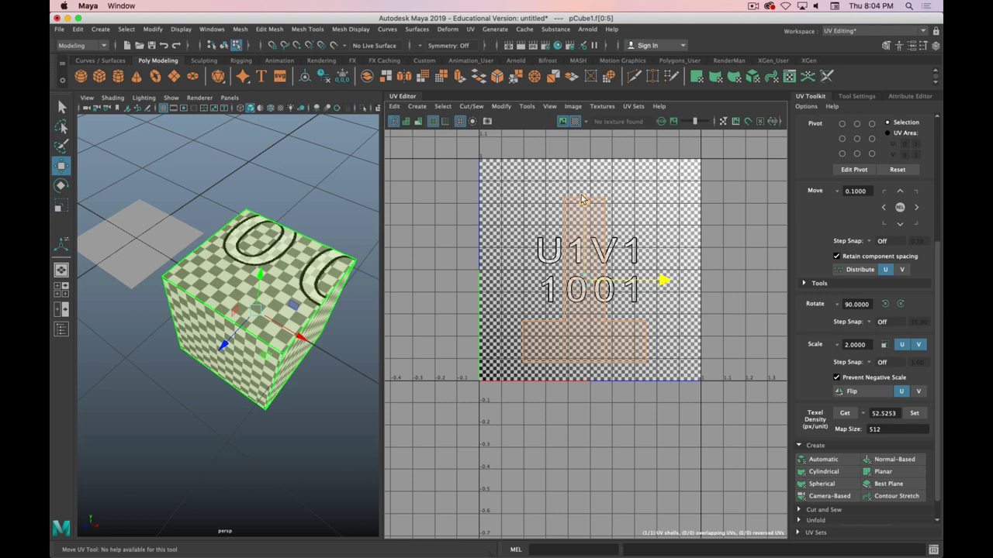
left_click_drag(586, 204, 587, 198)
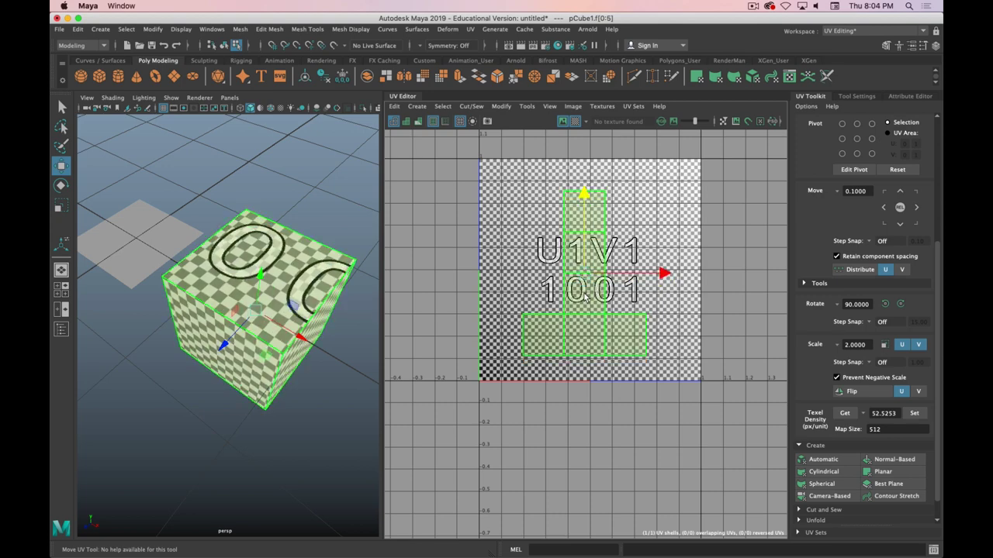
Select the cube's top face in the UV layout and compare the texture beneath it with the cube's top surface
right_click_drag(585, 293, 591, 332)
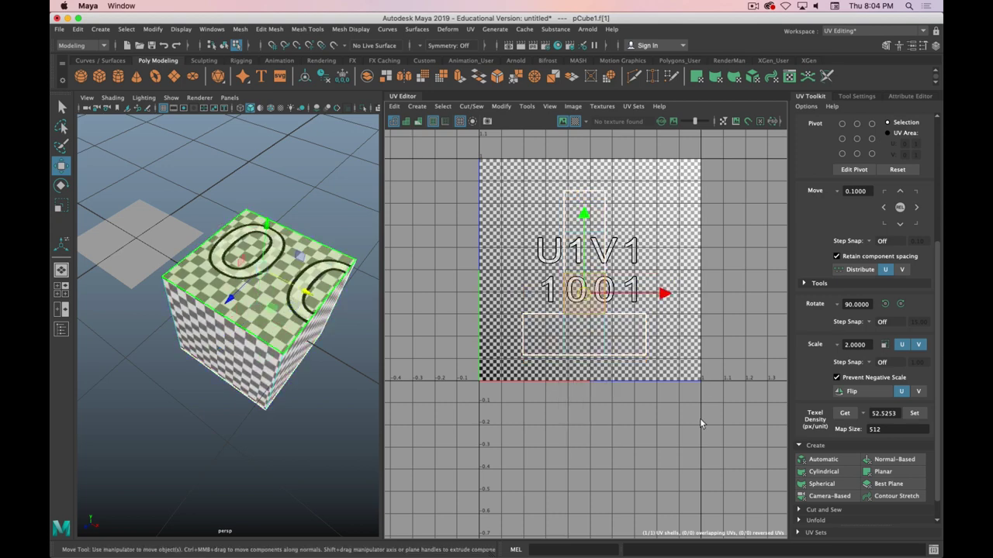
left_click_drag(279, 351, 225, 310, "alt")
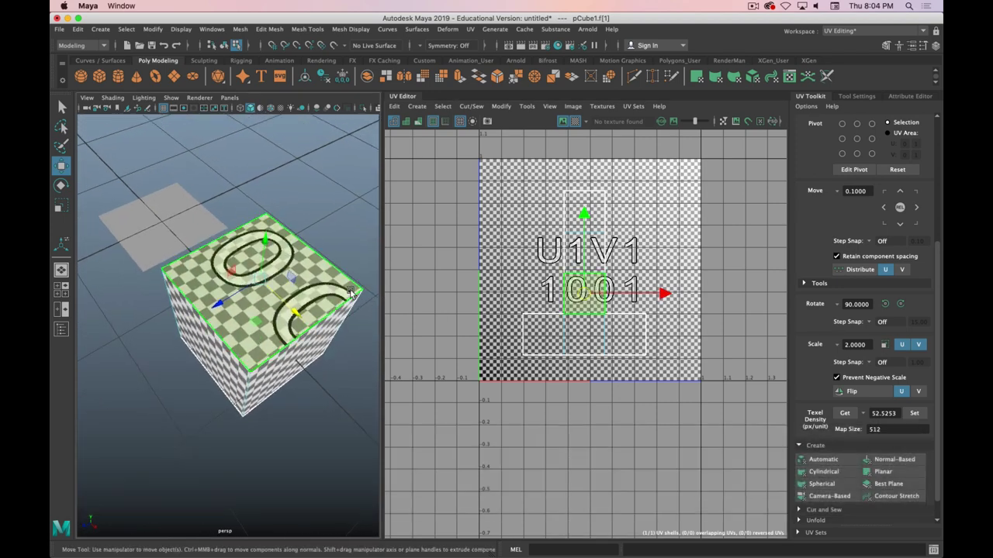
left_click_drag(318, 333, 318, 330, "alt")
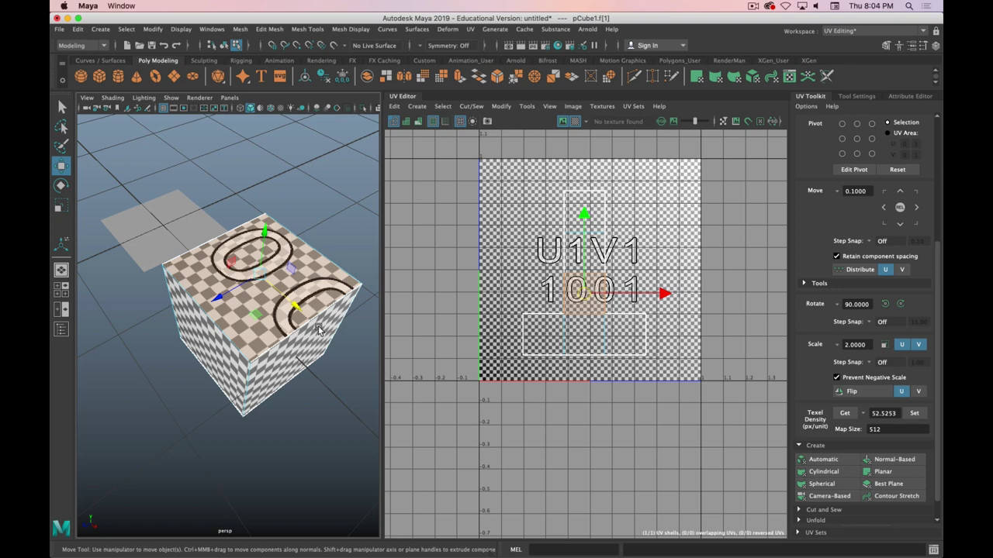
mouse_move(306, 293)
left_mouse_down("alt")
mouse_move(300, 283)
mouse_move(309, 281)
left_mouse_up("alt")
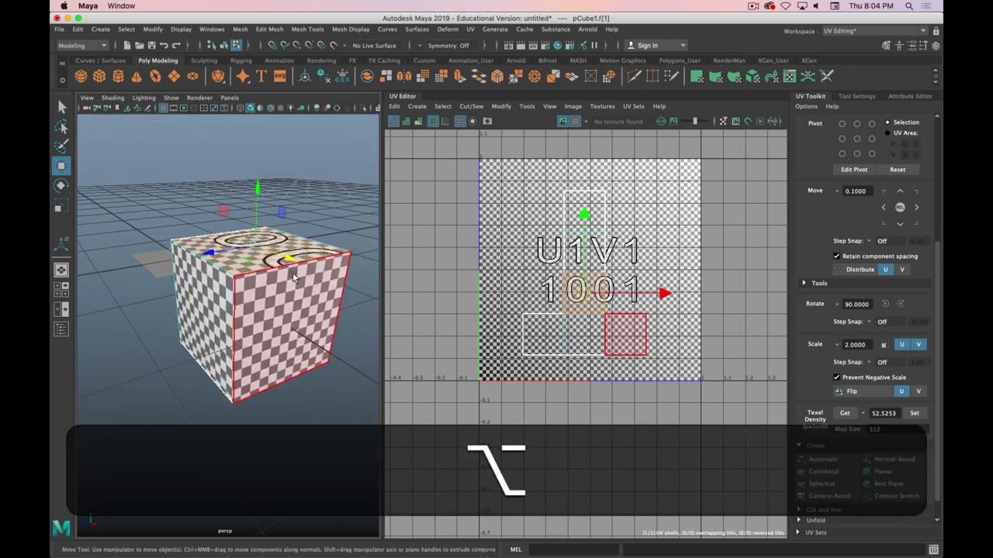
Hide the texture image behind the UV layout while keeping the checker map displayed on the cube
scroll(625, 246, "up", 4)
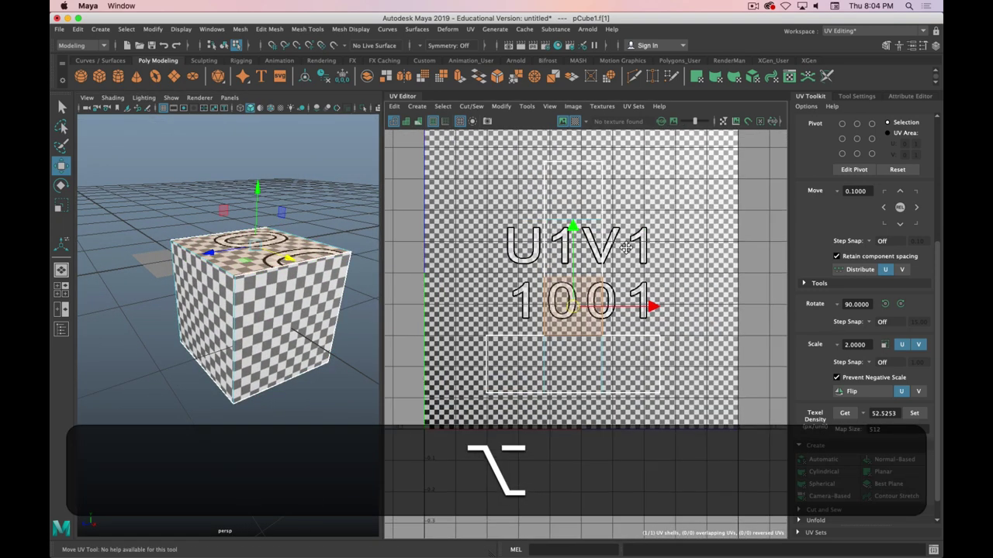
left_click(575, 121)
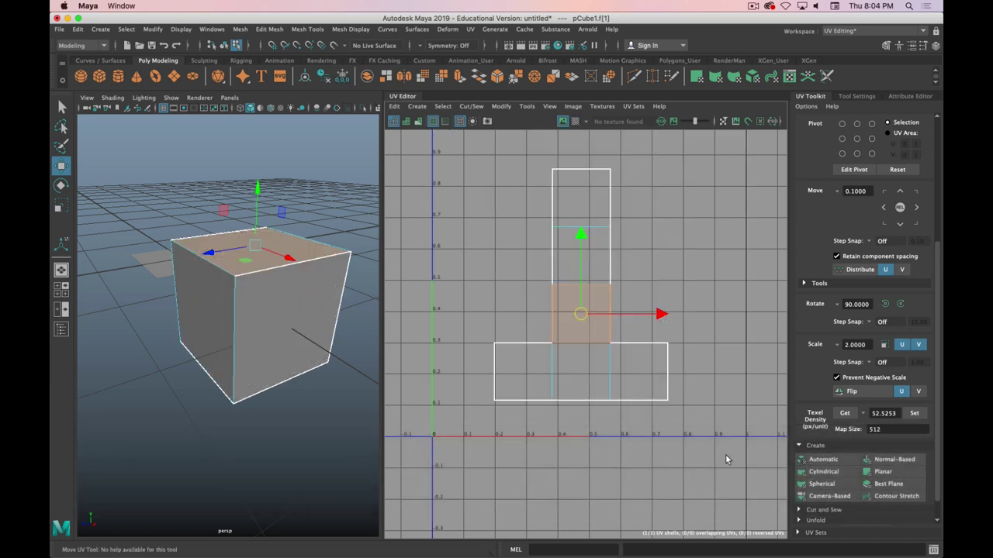
left_click(574, 121)
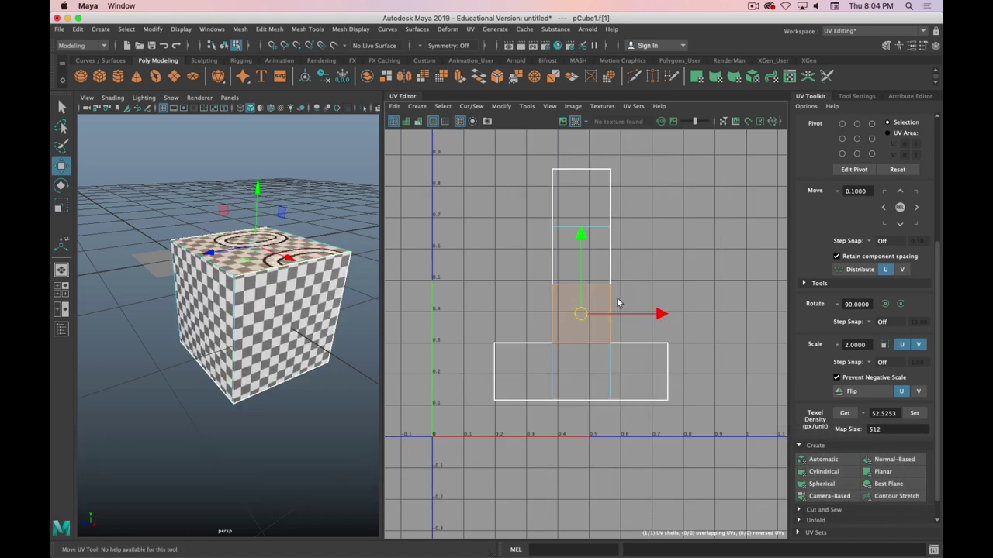
Switch the cube to edge selection and select one top edge to locate it in the UV layout
right_click(308, 264)
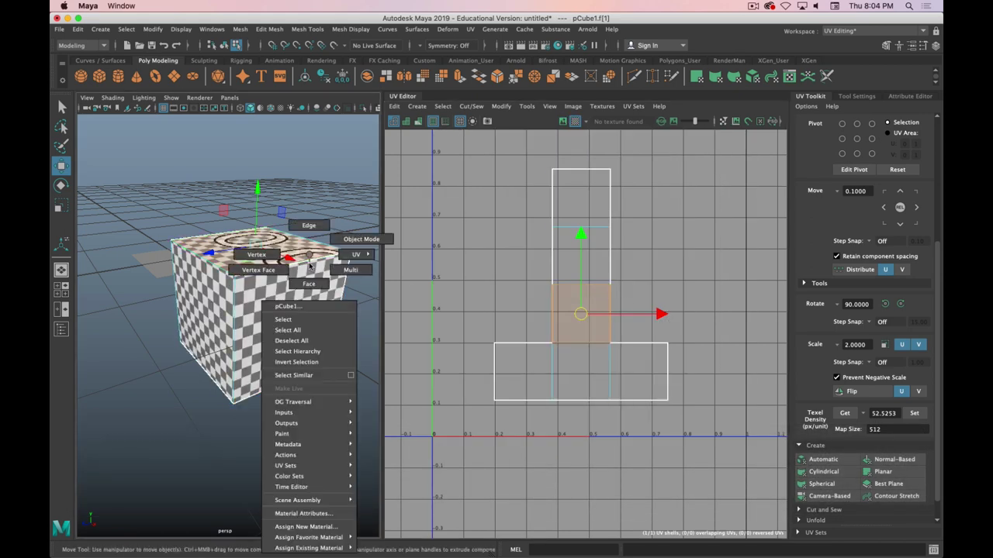
left_click(308, 226)
left_click(310, 262)
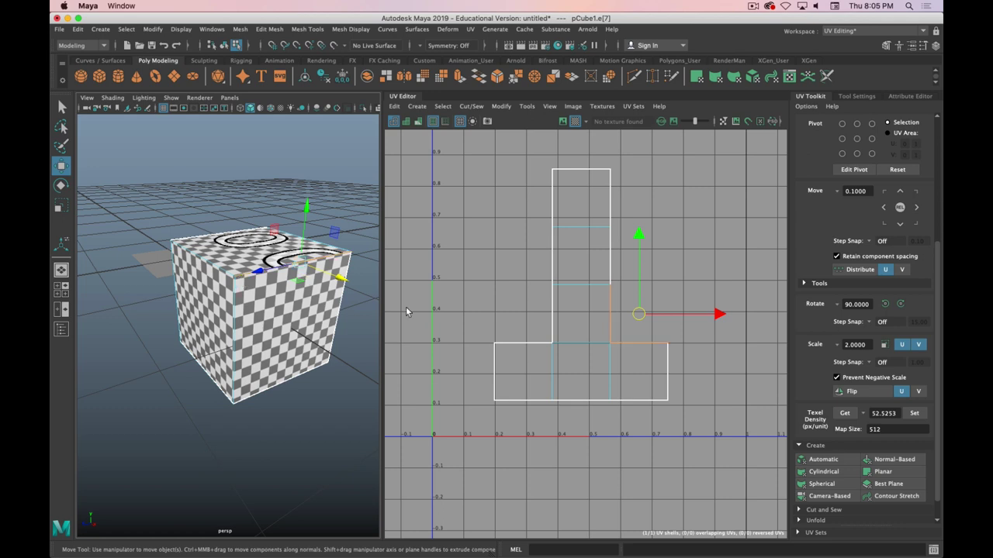
key("super")
key("super+Tab")
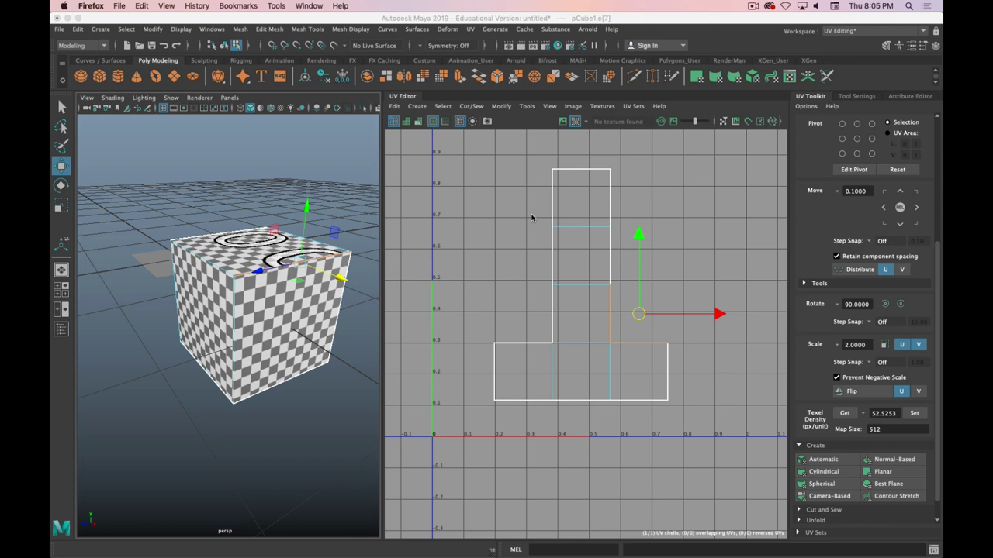
Return the cube to object mode and delete all of its UVs
right_click_drag(252, 322, 303, 242)
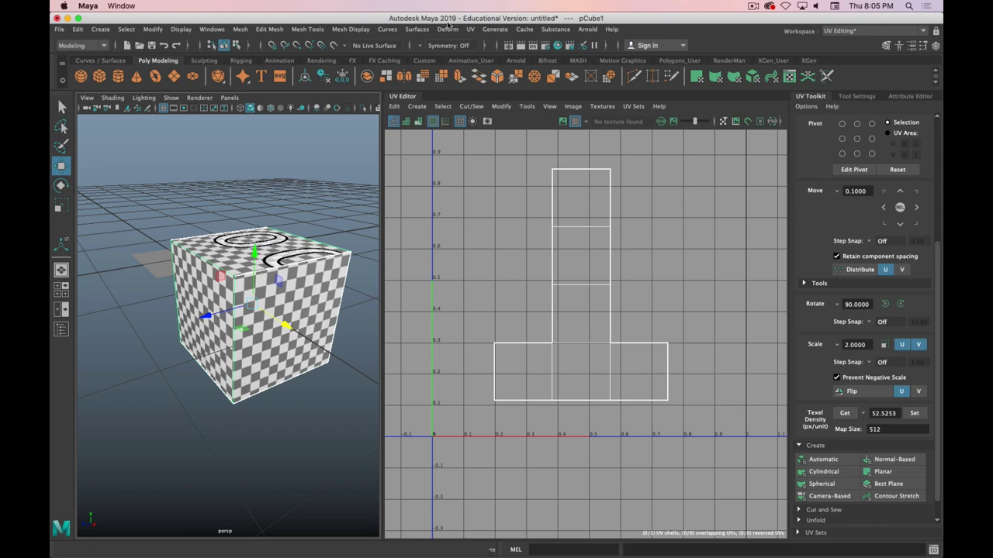
left_click(471, 29)
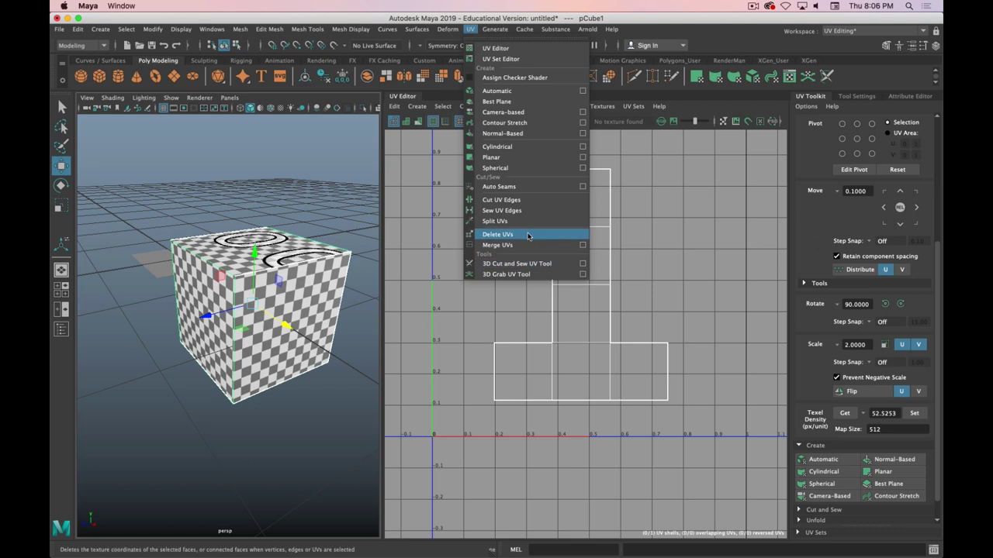
left_click(528, 237)
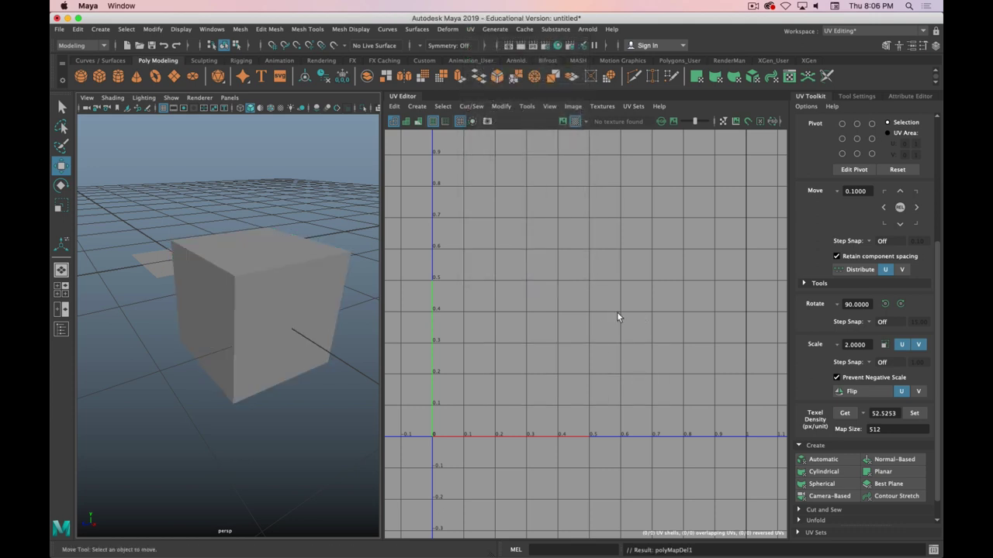
Reselect the cube and collapse the UV Toolkit's Transform section to expose the UV creation options
left_click_drag(98, 288, 259, 278, "alt")
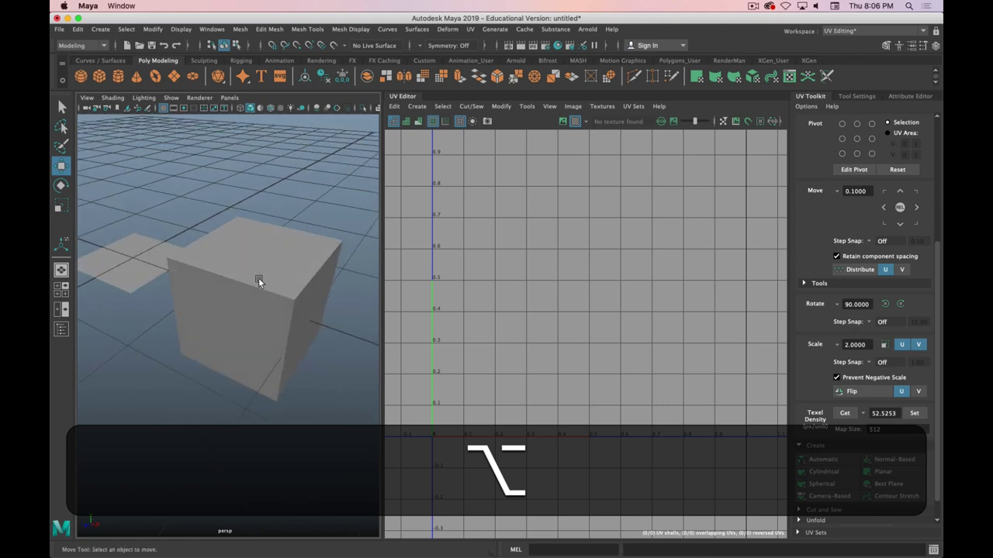
left_click(259, 279)
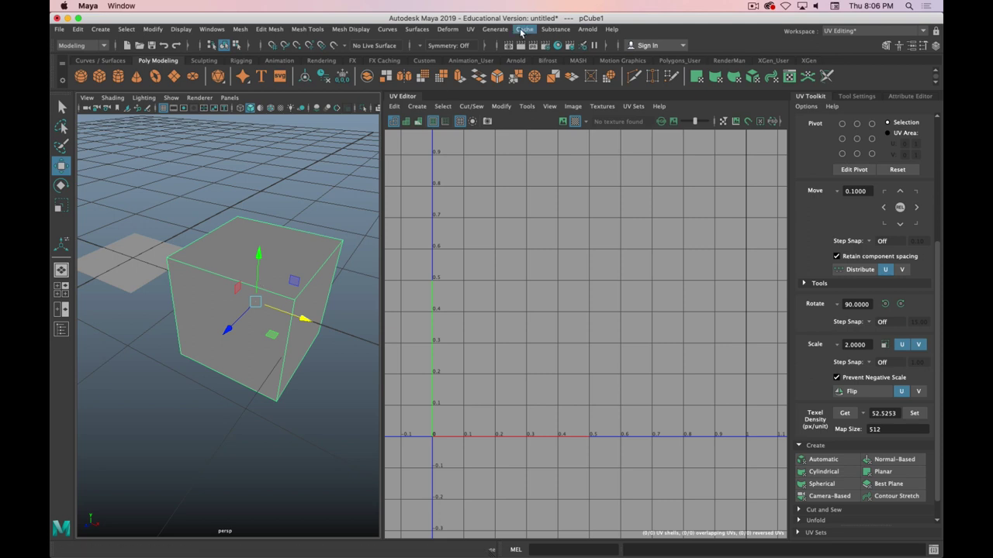
scroll(794, 155, "up", 5)
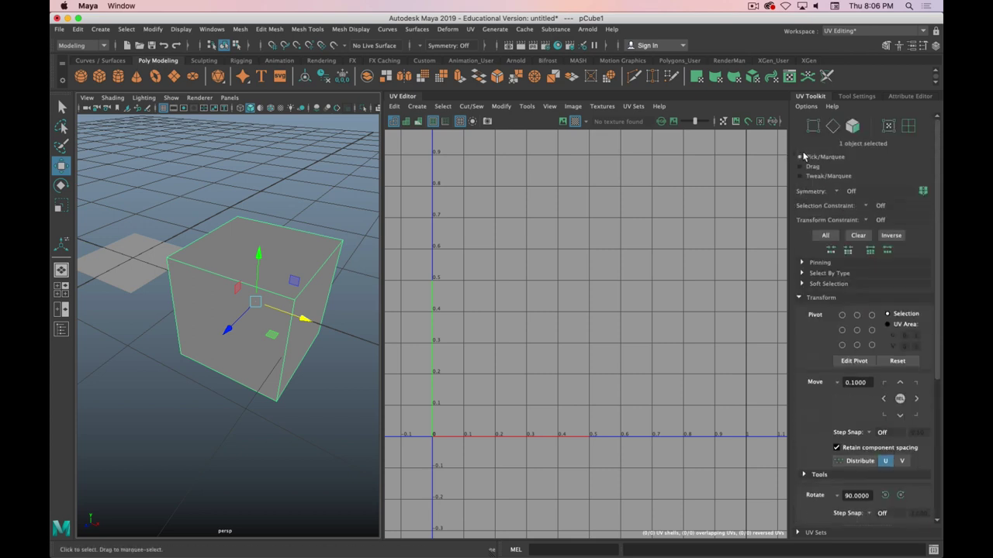
left_click(798, 298)
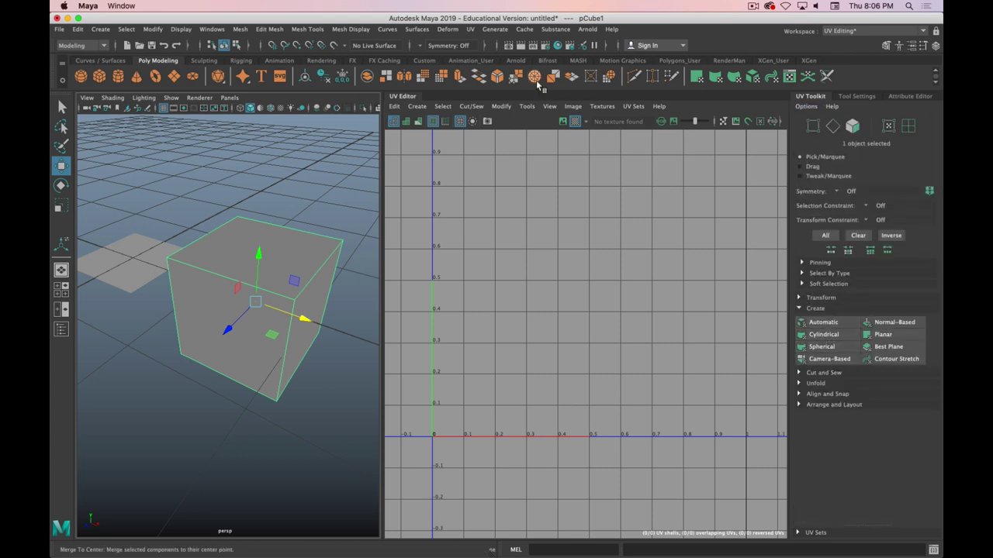
Project planar UVs onto the cube from the Y axis, fitted to the bounding box and keeping the image width/height ratio
left_click(470, 28)
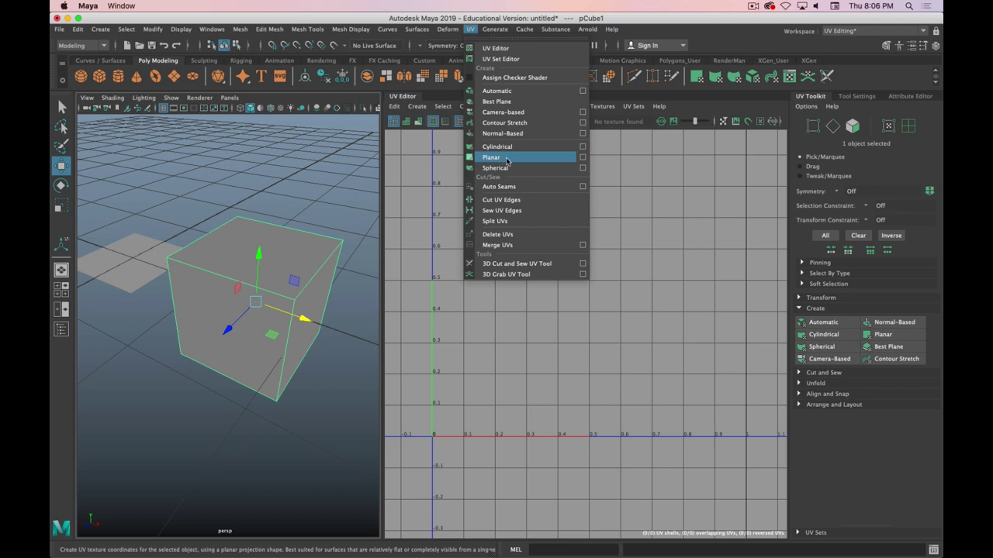
left_click(584, 161)
left_click_drag(527, 225, 564, 70)
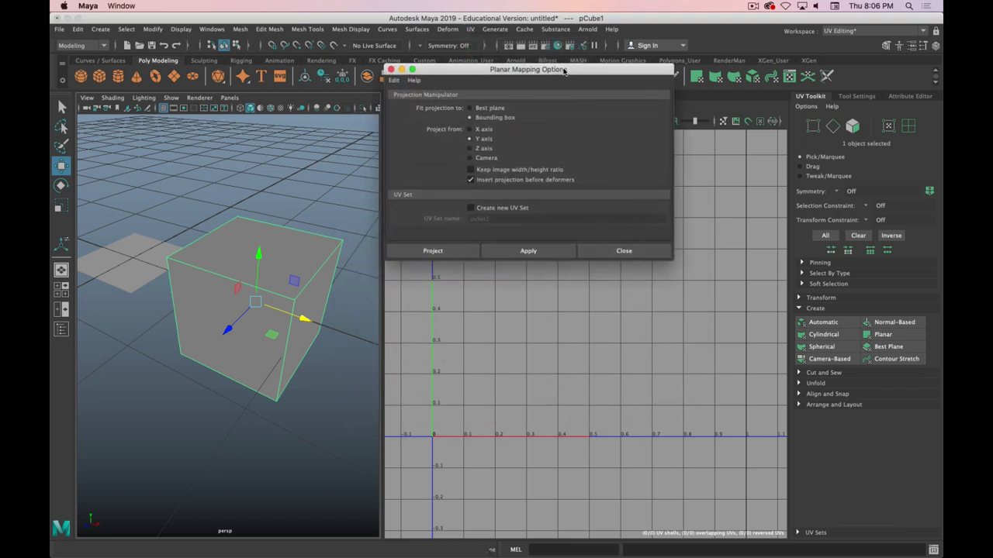
left_click(470, 171)
left_click_drag(448, 69, 531, 86)
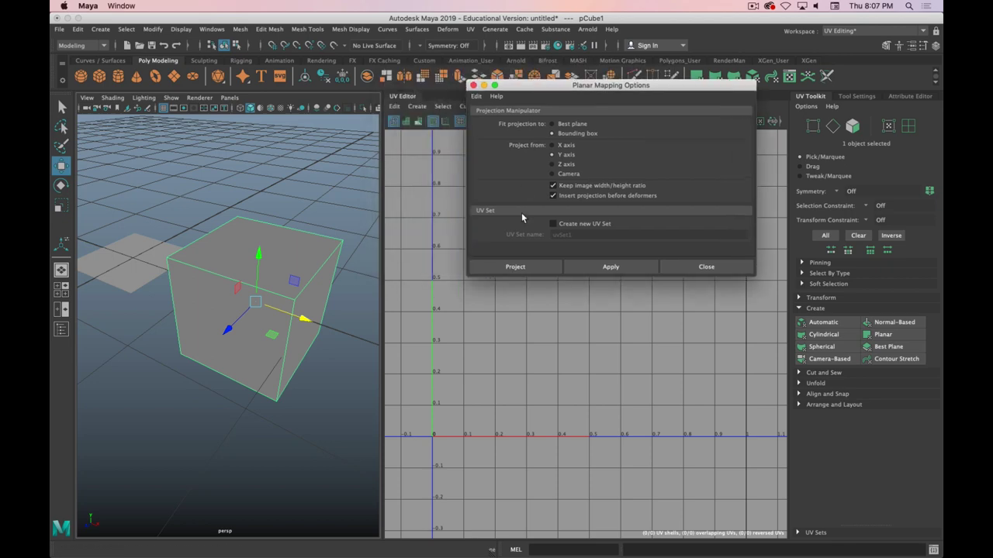
left_click(528, 268)
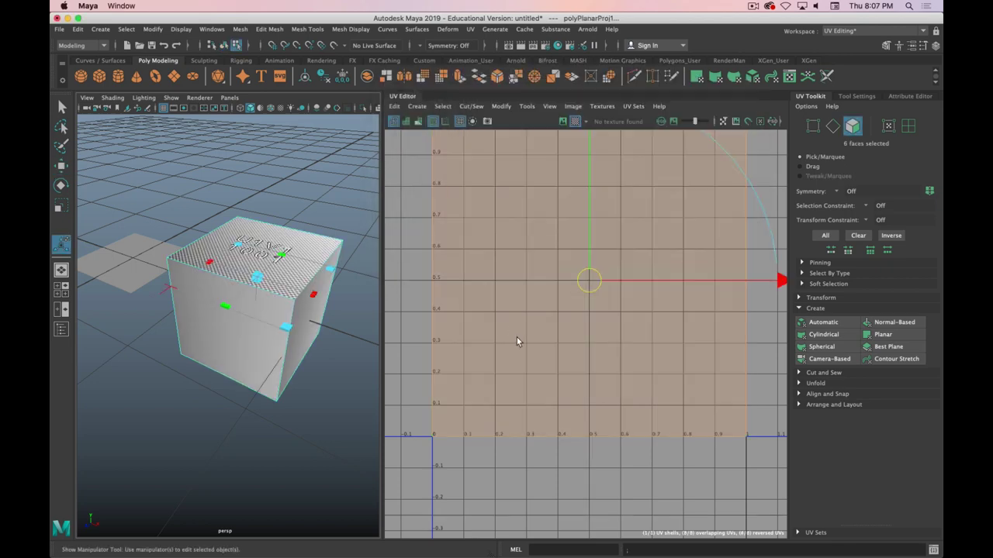
Examine the planar projection on the cube's top and side faces, and display the texture image behind the UV layout
scroll(575, 273, "down", 6)
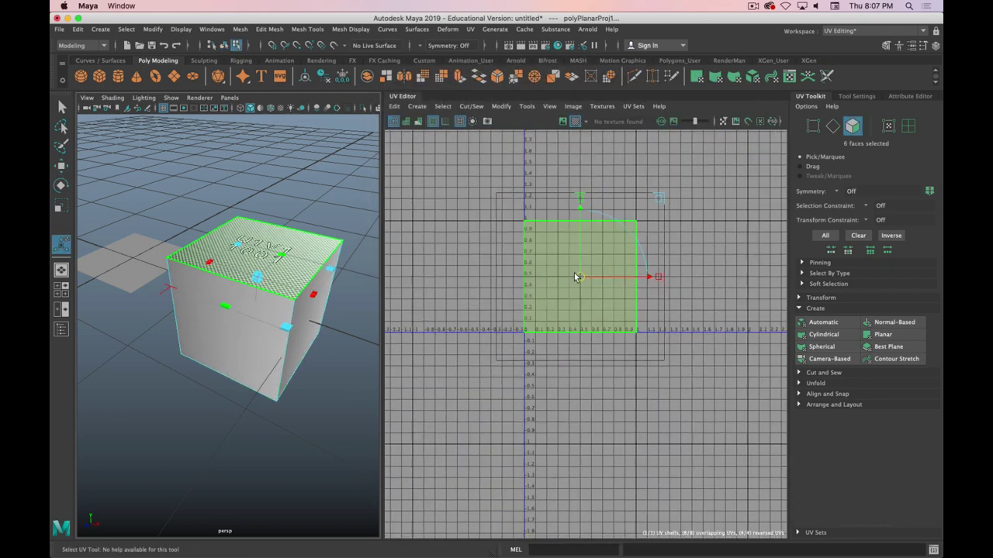
scroll(565, 276, "up", 4)
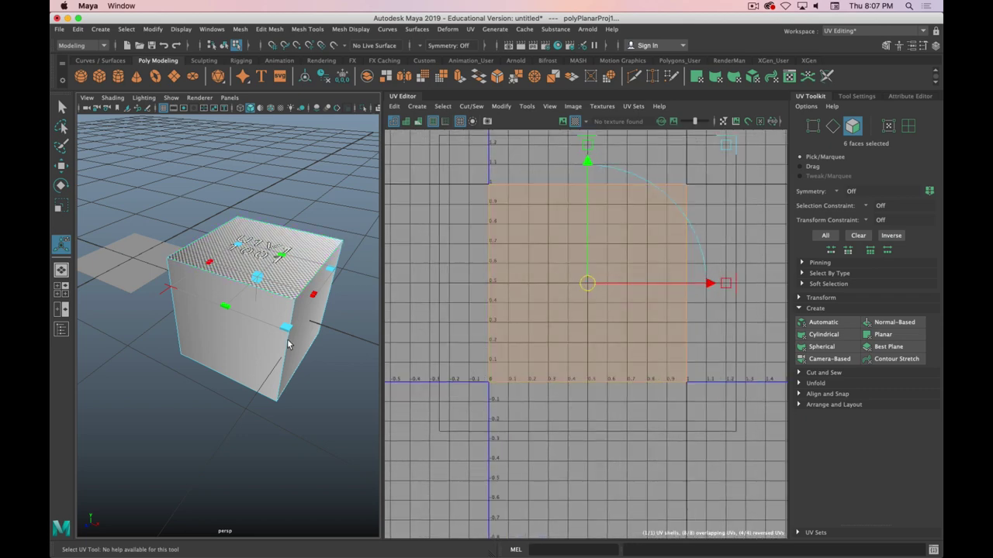
left_click_drag(321, 377, 319, 366, "alt")
left_click_drag(339, 386, 285, 280, "alt")
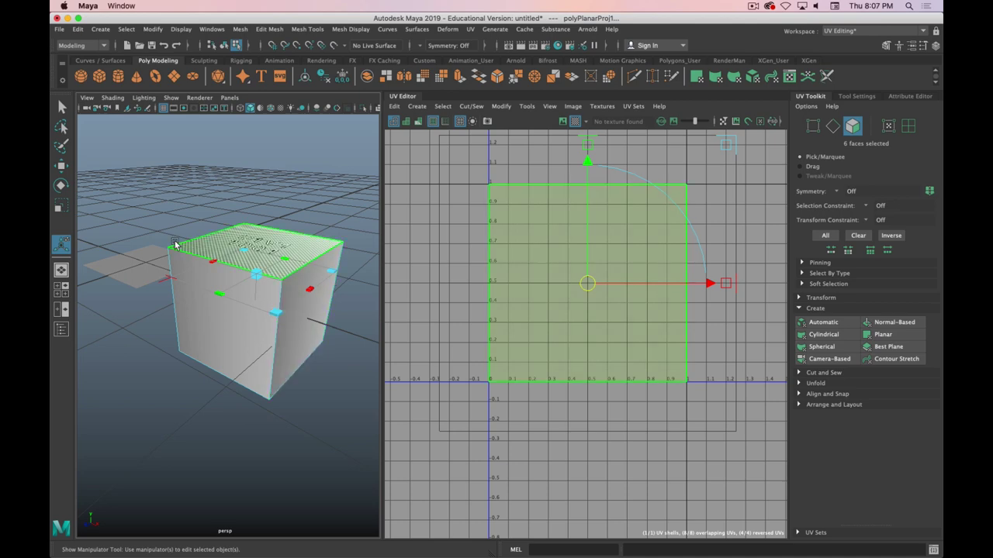
left_click_drag(176, 245, 189, 241, "alt")
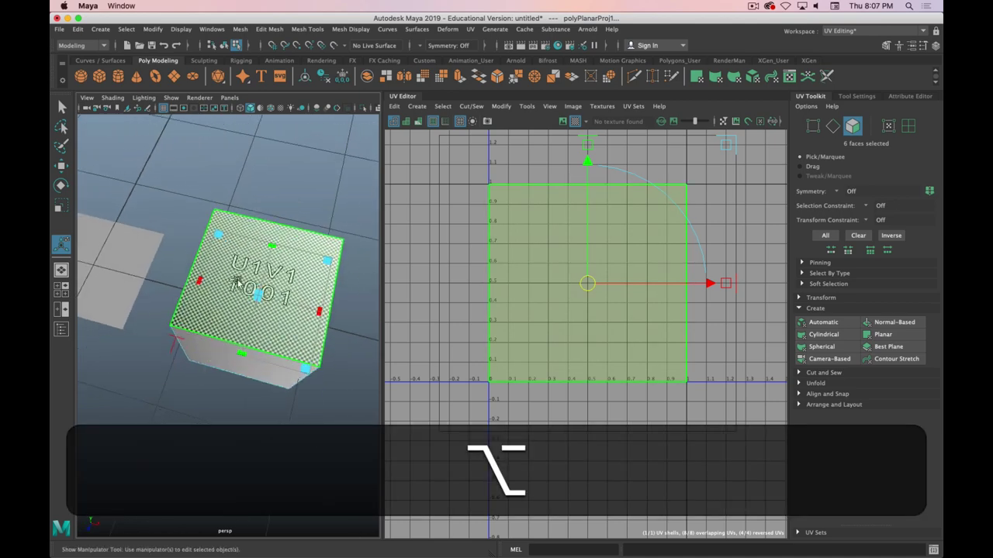
left_click(575, 123)
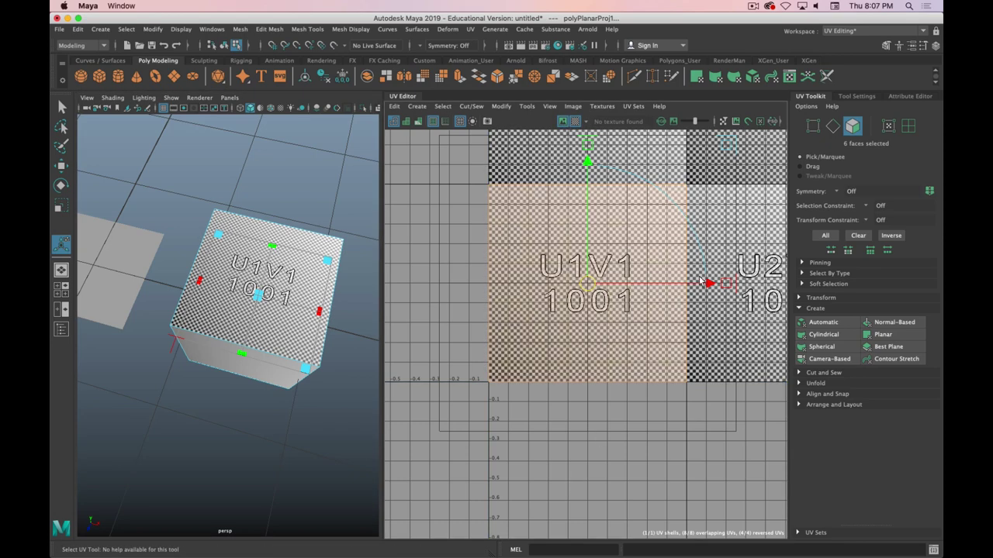
Examine how the Y-axis planar projection covers the cube's top and side faces compared with its overlapping square in the UV layout
right_click_drag(571, 395, 608, 298, "alt")
middle_click_drag(608, 298, 591, 383, "alt")
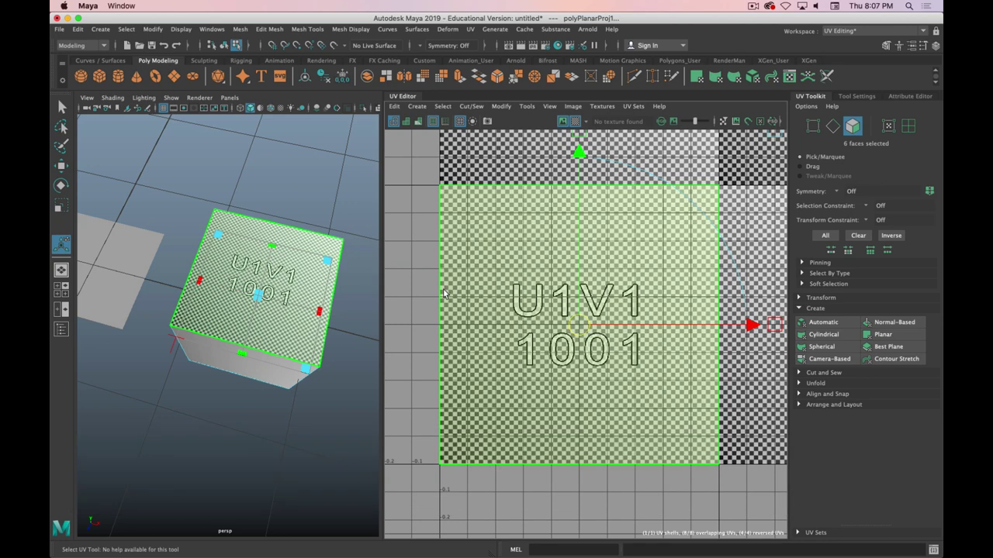
scroll(444, 292, "up", 2)
key("alt")
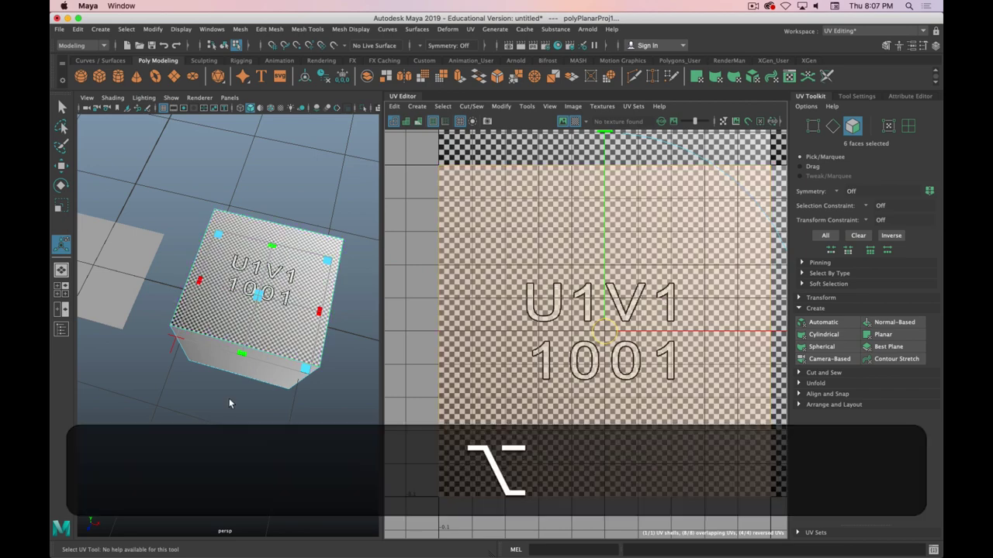
left_click_drag(228, 403, 184, 313, "alt")
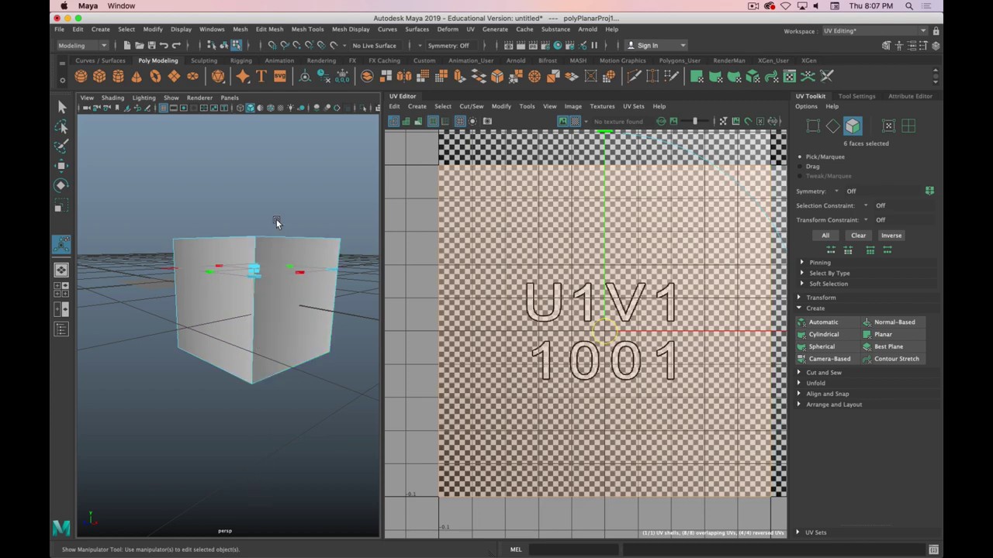
left_click_drag(381, 262, 458, 262)
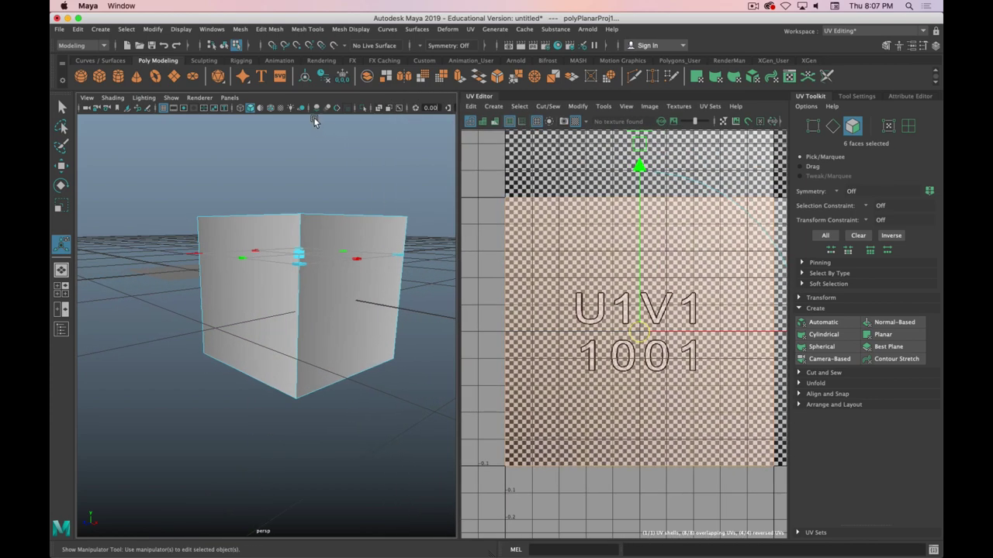
left_click_drag(308, 324, 335, 353, "alt")
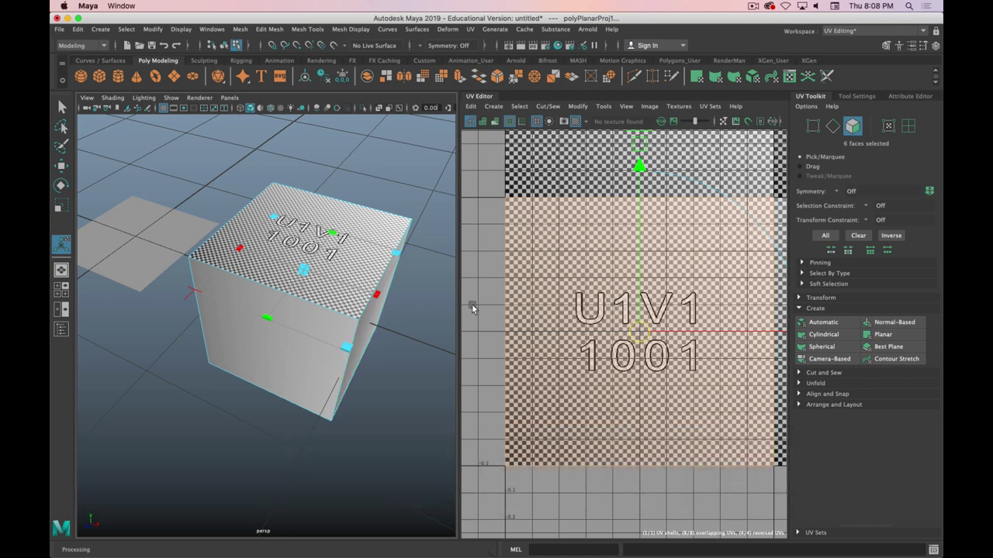
key("alt")
middle_click_drag(499, 284, 504, 262, "alt")
scroll(506, 264, "up", 3, "alt")
scroll(500, 261, "down", 2, "alt")
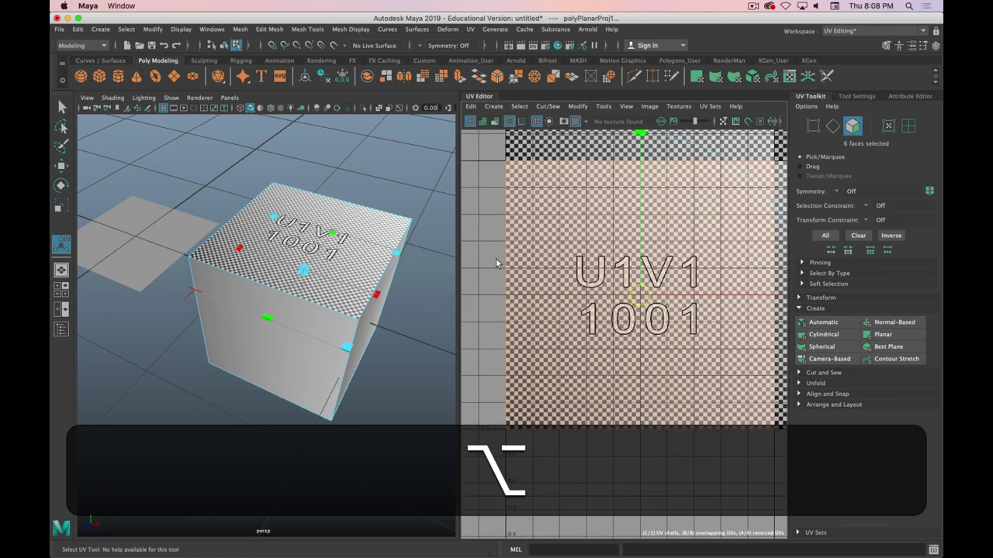
scroll(515, 220, "up", 5, "alt")
scroll(518, 219, "down", 5, "alt")
scroll(574, 325, "down", 2)
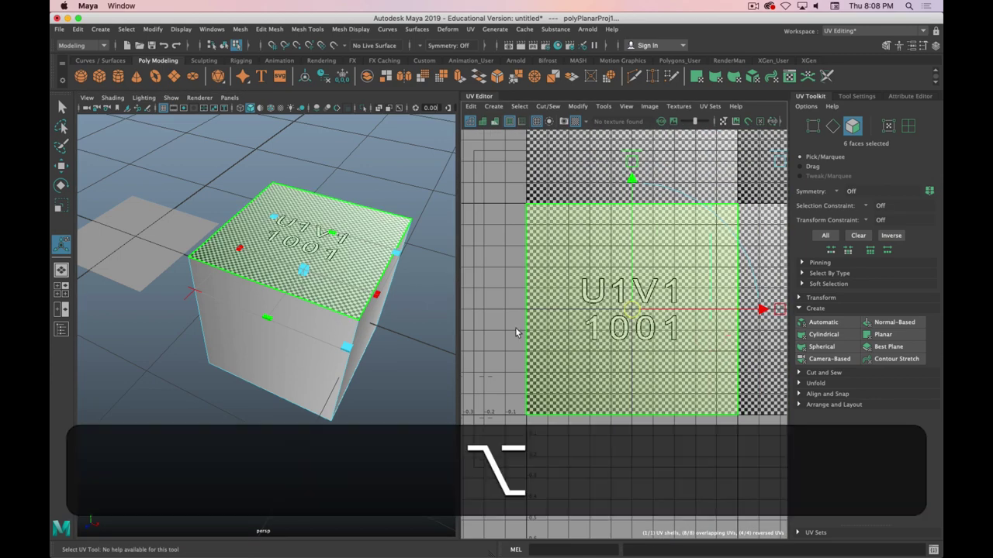
Select individual side faces of the cube to see where each one lies in the UV layout
left_click_drag(358, 374, 334, 359, "alt")
left_click(313, 345)
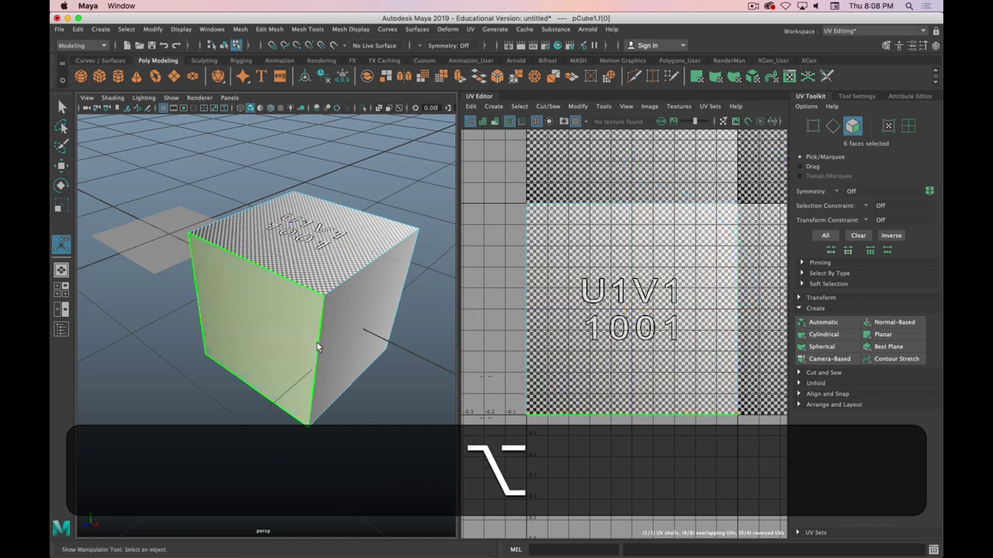
left_click_drag(396, 349, 431, 400, "alt")
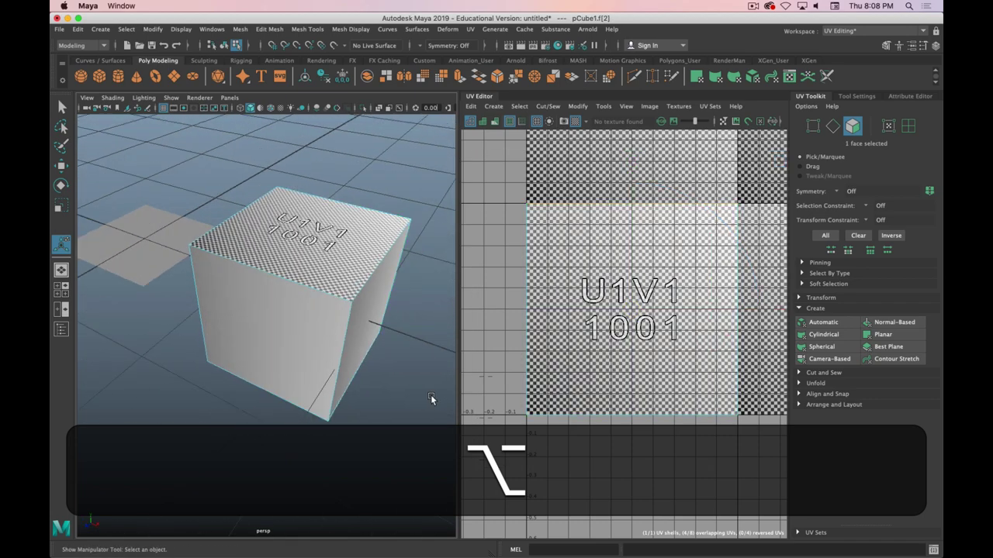
left_click_drag(288, 260, 295, 307, "alt")
left_click(346, 334)
left_click_drag(310, 484, 305, 446, "alt")
Switch the cube to edge selection and select the four edges around its top face
key("F8")
right_click_drag(366, 240, 364, 192)
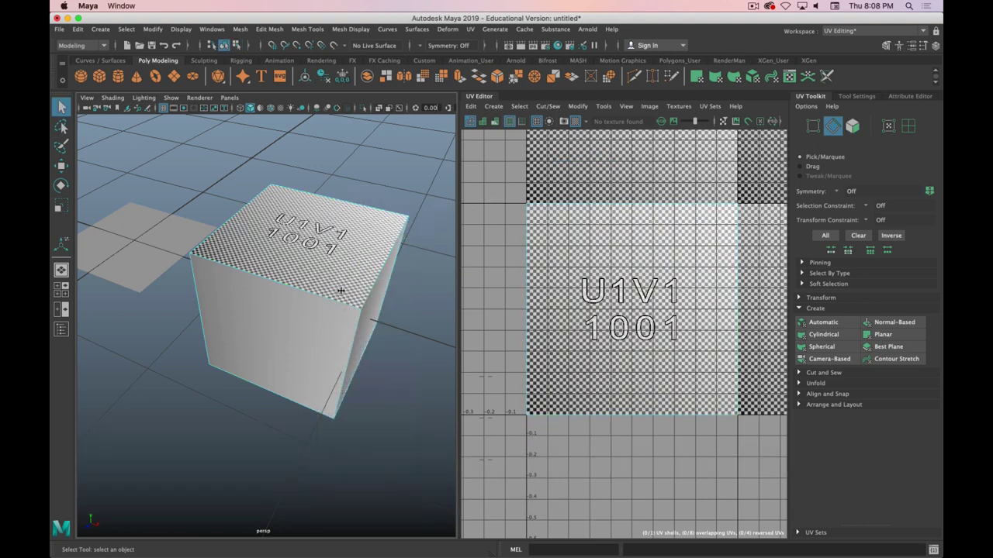
right_click(378, 287)
left_click(343, 303)
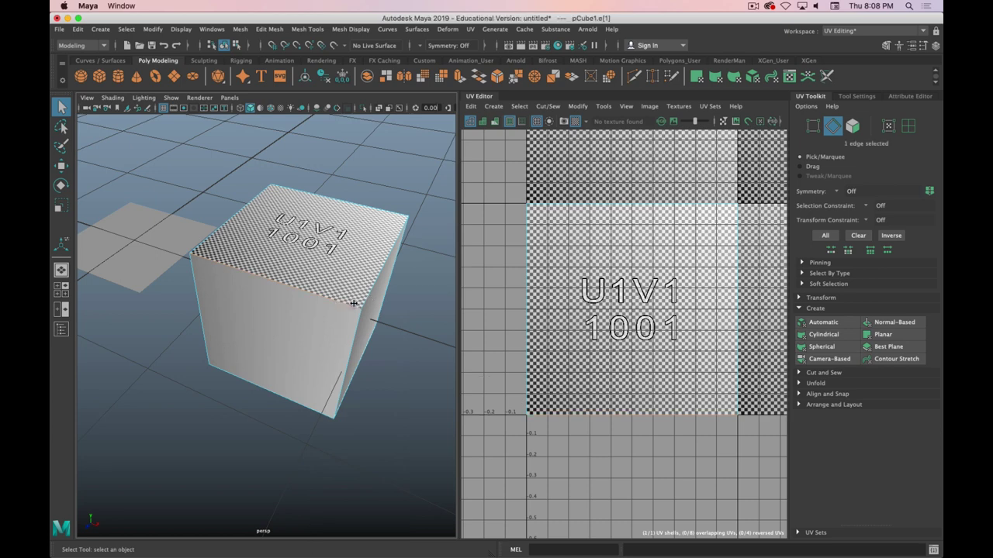
mouse_move(345, 304)
left_mouse_down("alt")
mouse_move(373, 301)
mouse_move(354, 302)
left_mouse_up("alt")
left_click(353, 285, "shift")
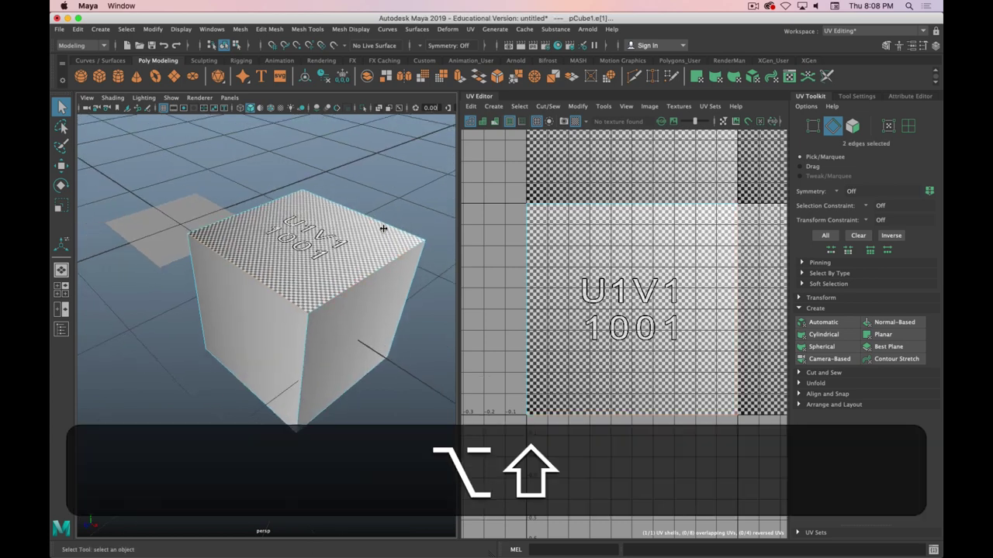
left_click(384, 226, "shift")
left_click_drag(330, 228, 364, 227, "alt+shift")
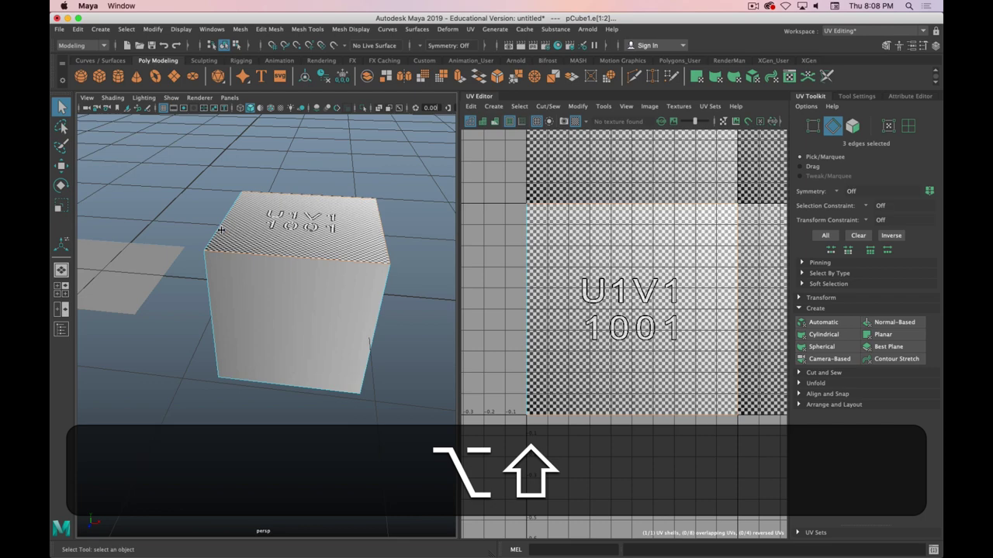
left_click(221, 229, "shift")
left_click_drag(308, 240, 346, 276, "alt+shift")
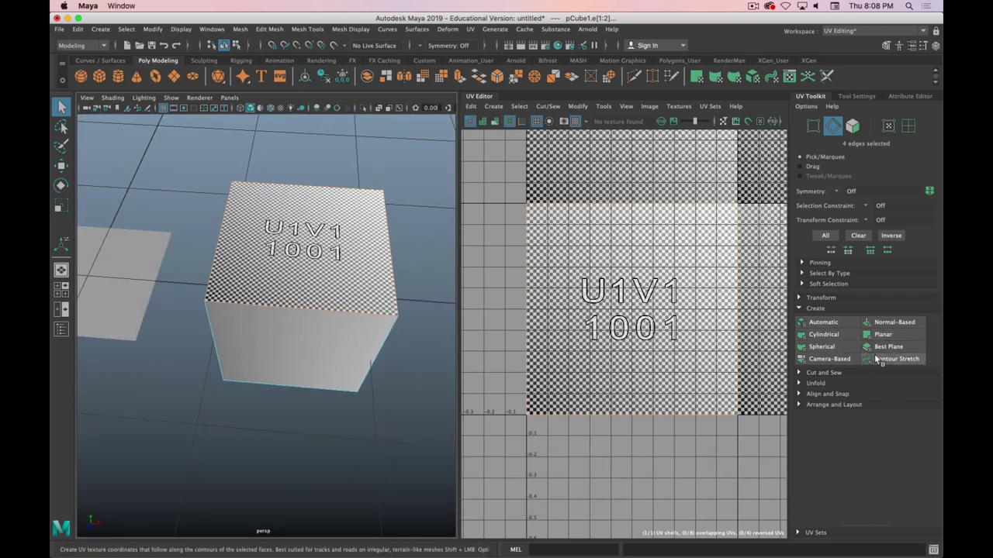
Expand the UV Toolkit's Cut and Sew section and hide the texture image in a widened UV Editor
left_click(840, 372)
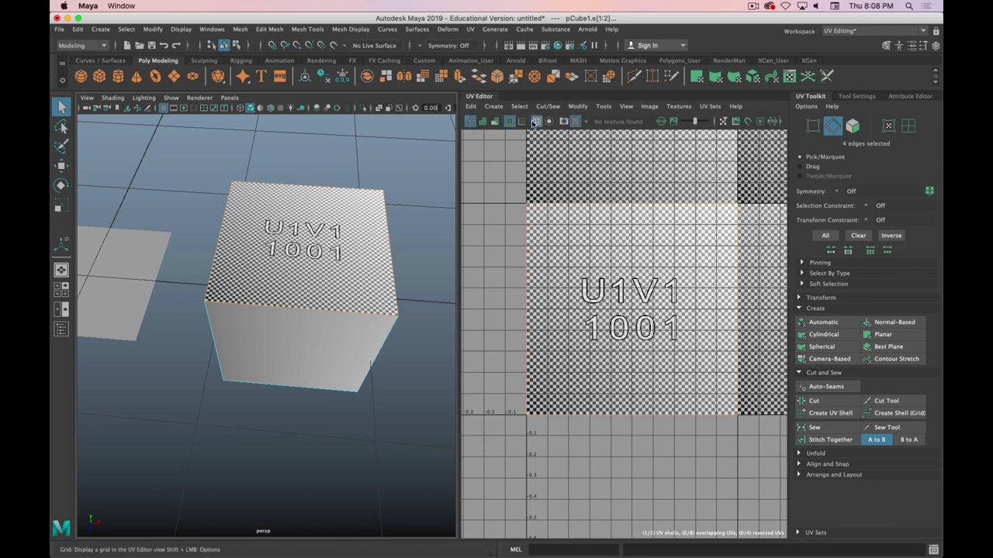
left_click_drag(459, 136, 390, 135)
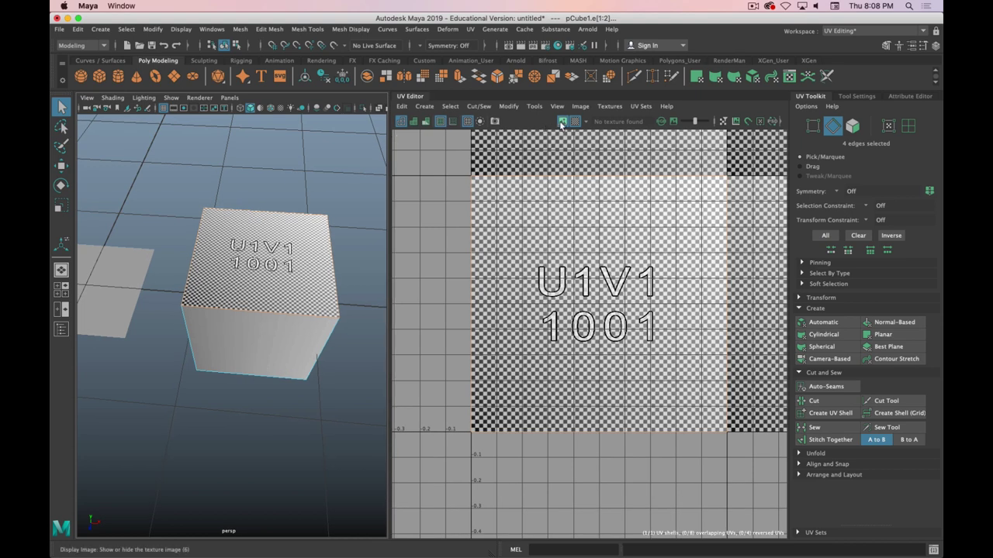
left_click(565, 121)
left_click(565, 122)
left_click(566, 122)
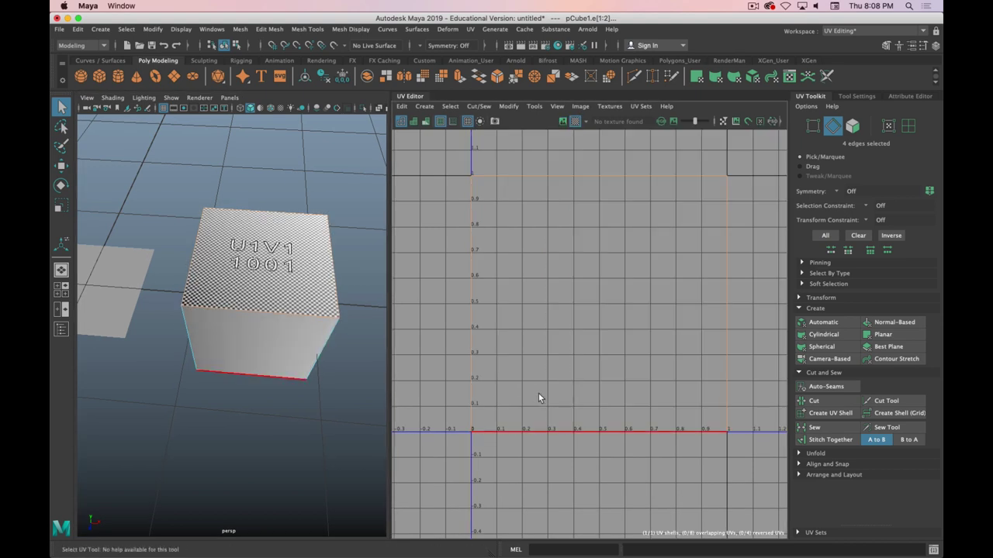
scroll(571, 356, "down", 1)
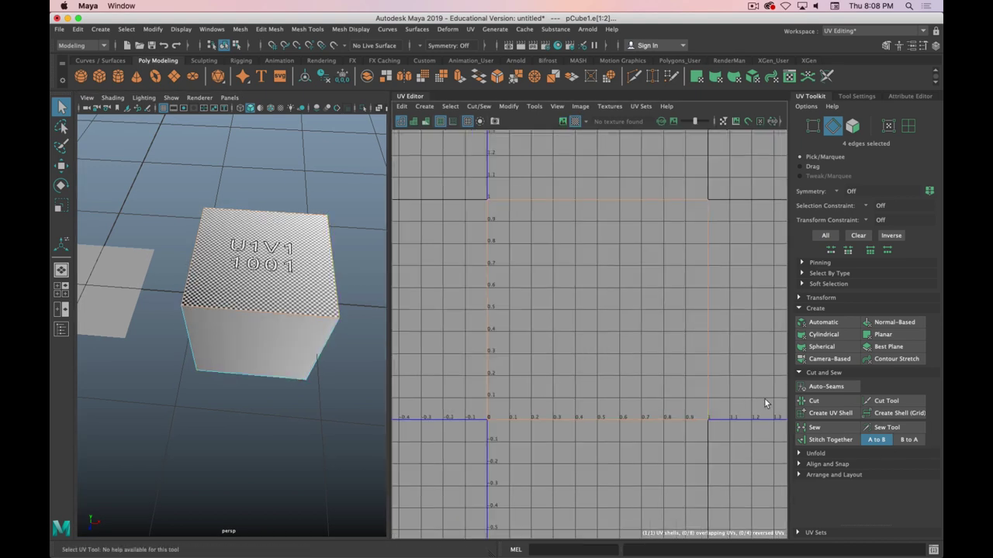
Cut the UVs along the four selected top edges
left_click(814, 401)
scroll(576, 354, "down", 3)
scroll(540, 358, "up", 1)
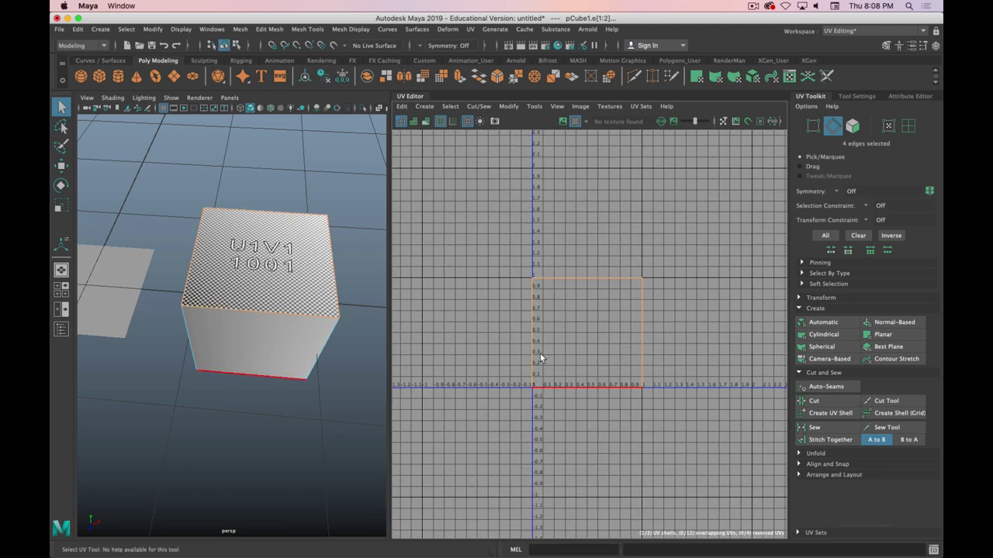
Select the cube's top face and move its UVs into the negative-U area above the 0–1 tile
right_click_drag(308, 255, 309, 294)
left_click(309, 292)
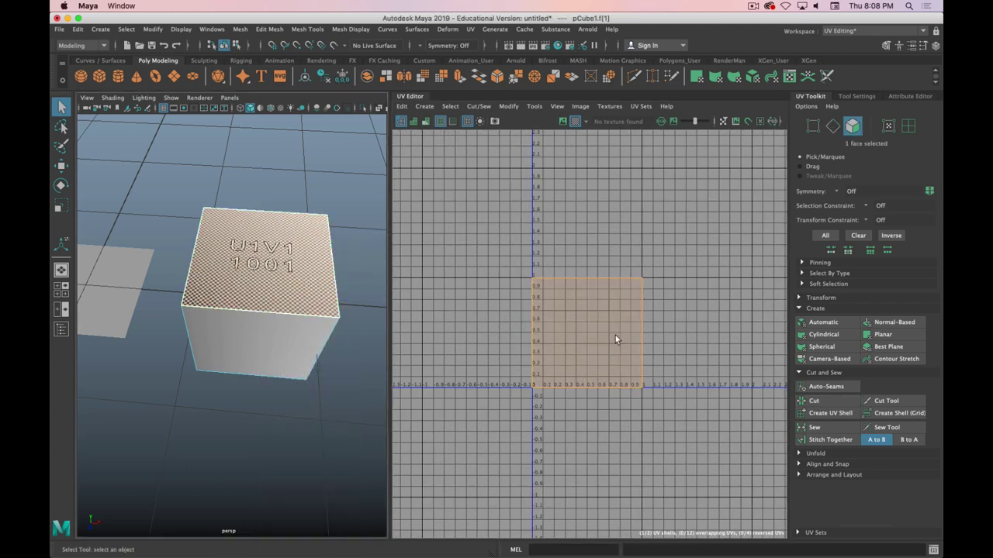
key("w")
left_click_drag(604, 345, 525, 236)
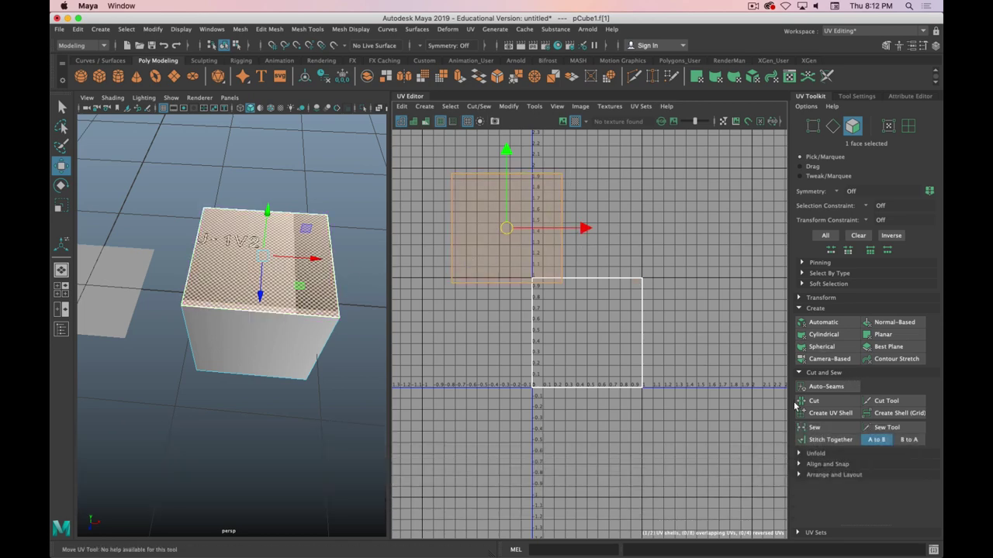
left_click_drag(505, 153, 505, 135)
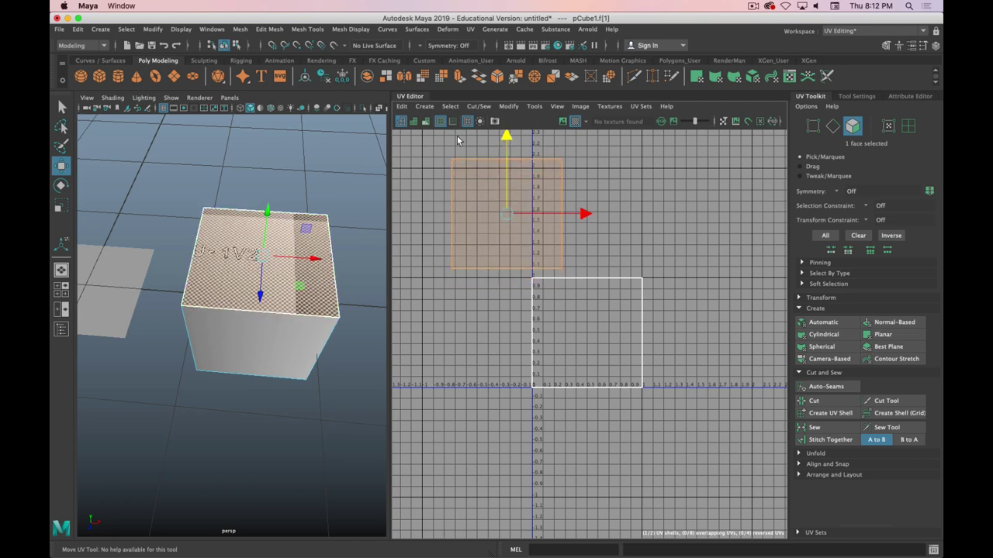
left_click_drag(509, 215, 456, 194)
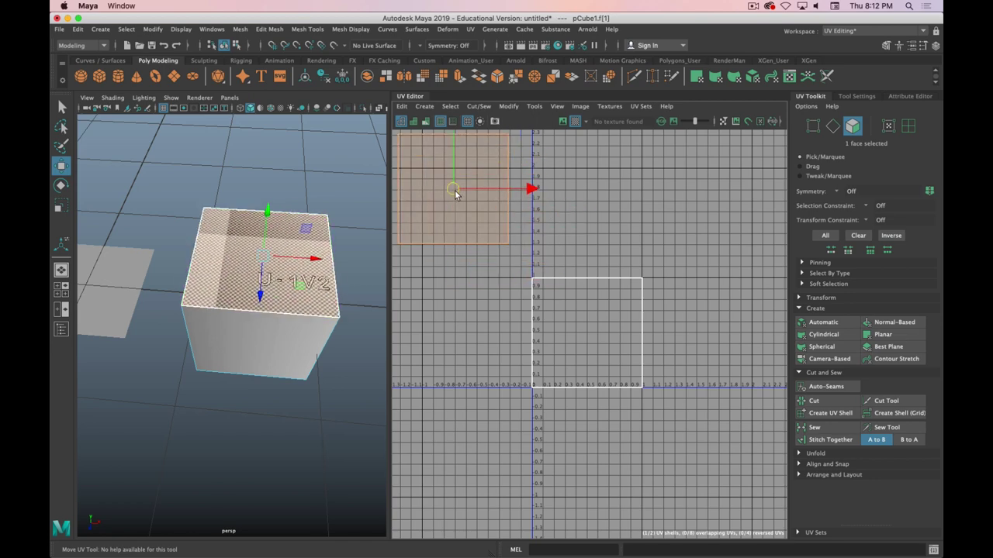
Select the four edges around the cube's bottom face and cut the UVs along them
scroll(476, 262, "down", 5)
middle_click_drag(538, 297, 594, 287, "alt")
left_click_drag(302, 354, 276, 302, "alt")
left_click(277, 302)
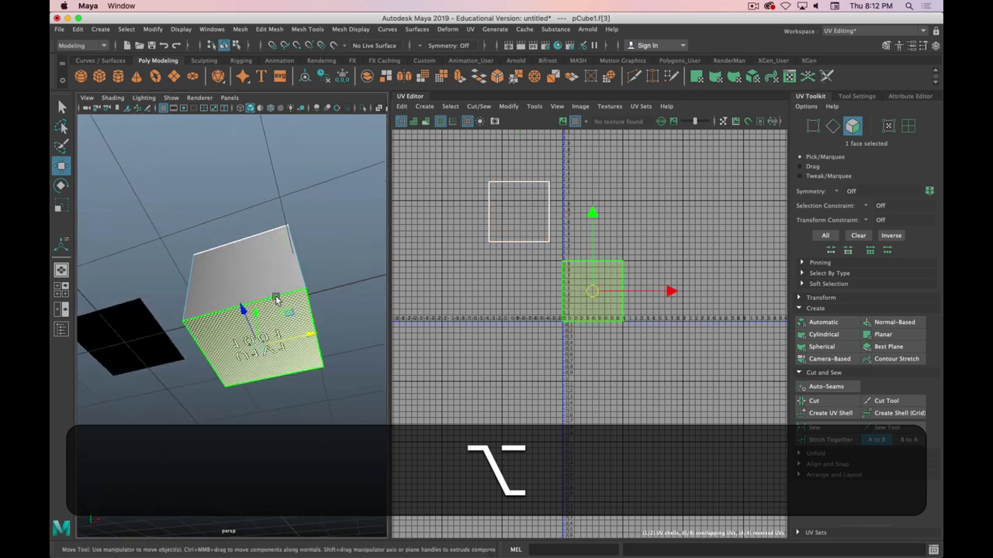
key("F8")
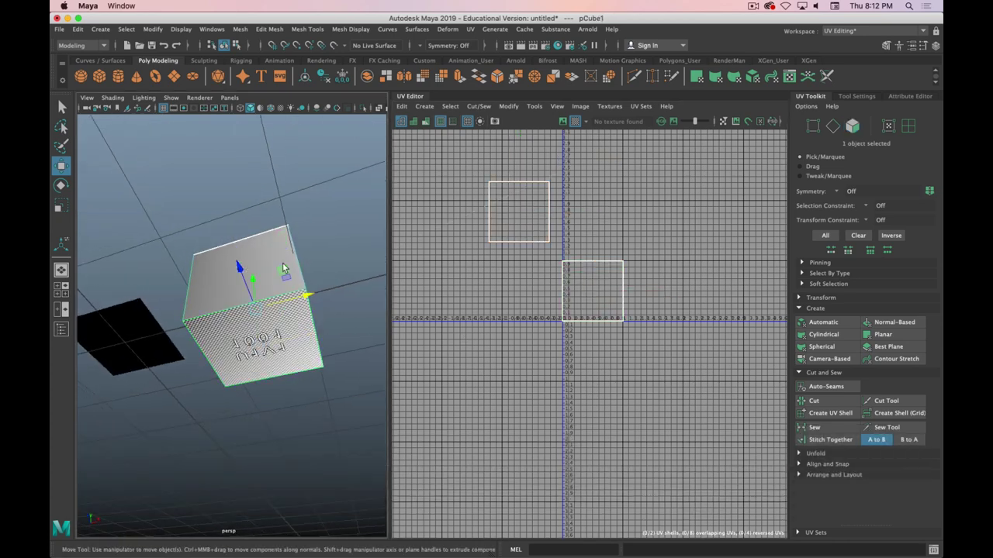
right_click(204, 305)
left_click(201, 225)
left_click(229, 305)
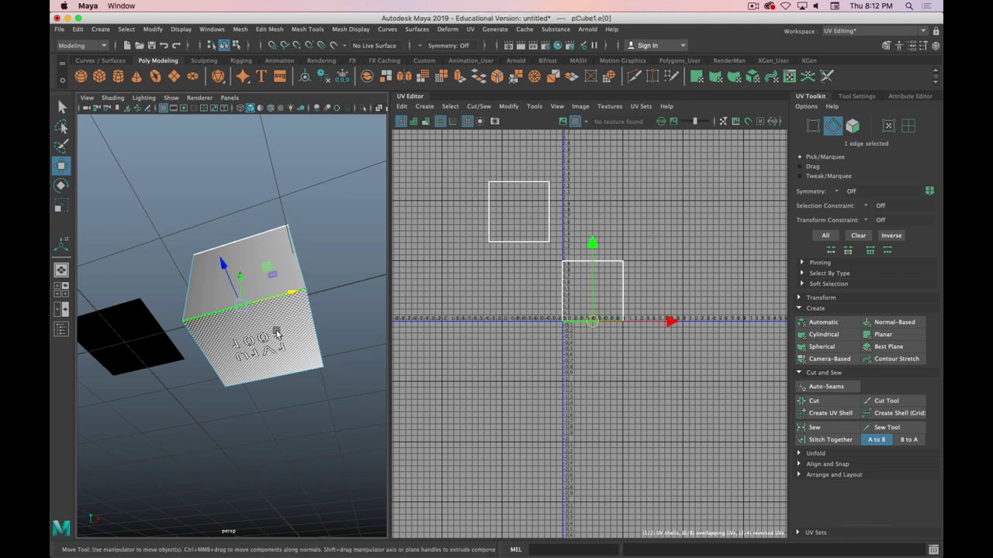
left_click_drag(228, 304, 309, 304, "alt")
left_click(314, 302, "shift")
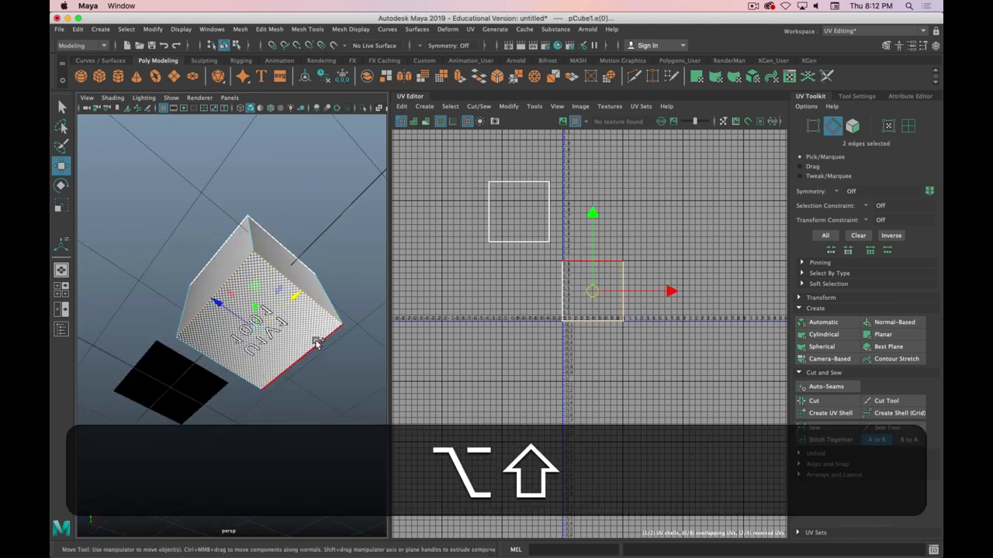
left_click(314, 344, "shift")
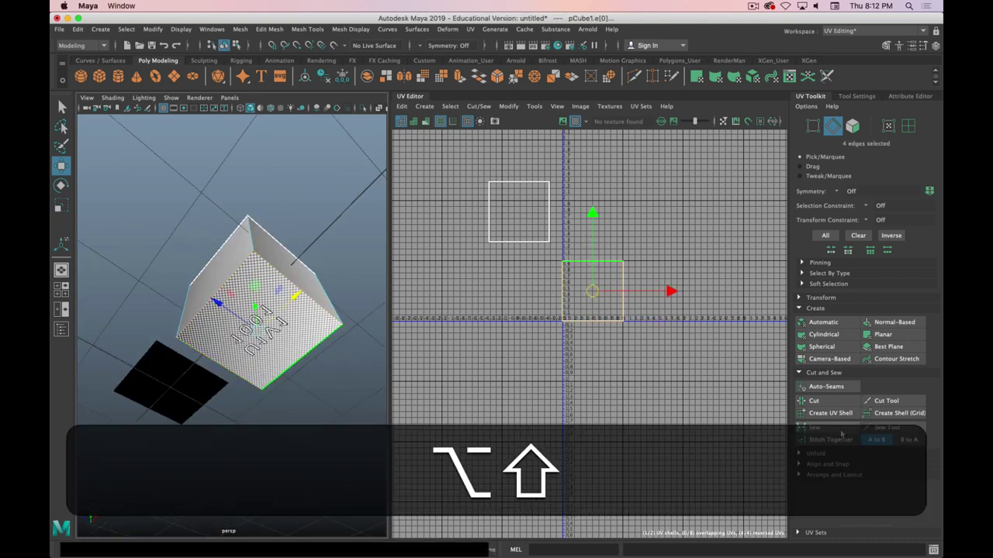
left_click(814, 400)
Try moving the bottom edges' UVs along U and V in the UV layout, and undo both moves
middle_click_drag(619, 325, 622, 346, "alt")
left_click_drag(673, 309, 756, 310)
left_click_drag(678, 238, 676, 167)
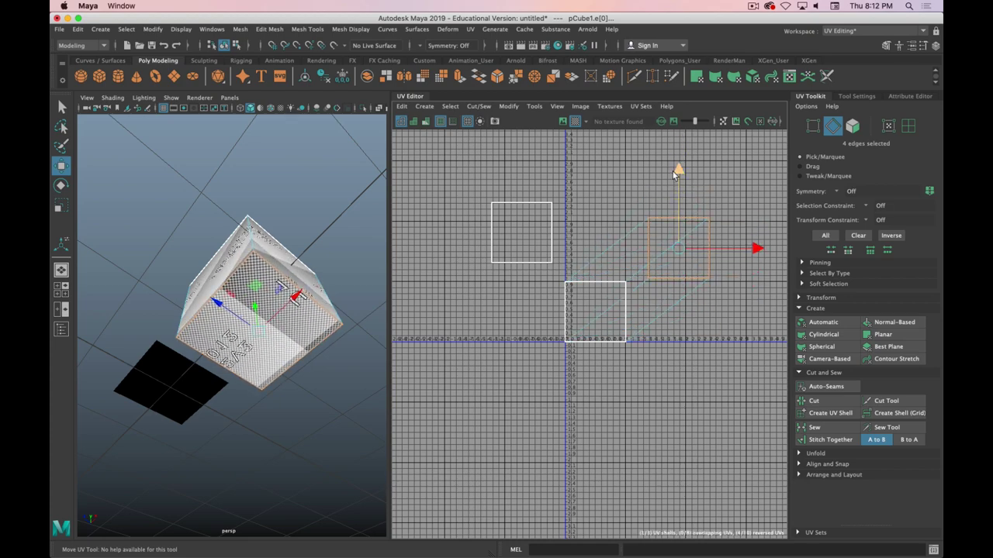
key("ctrl+z")
key("ctrl+z")
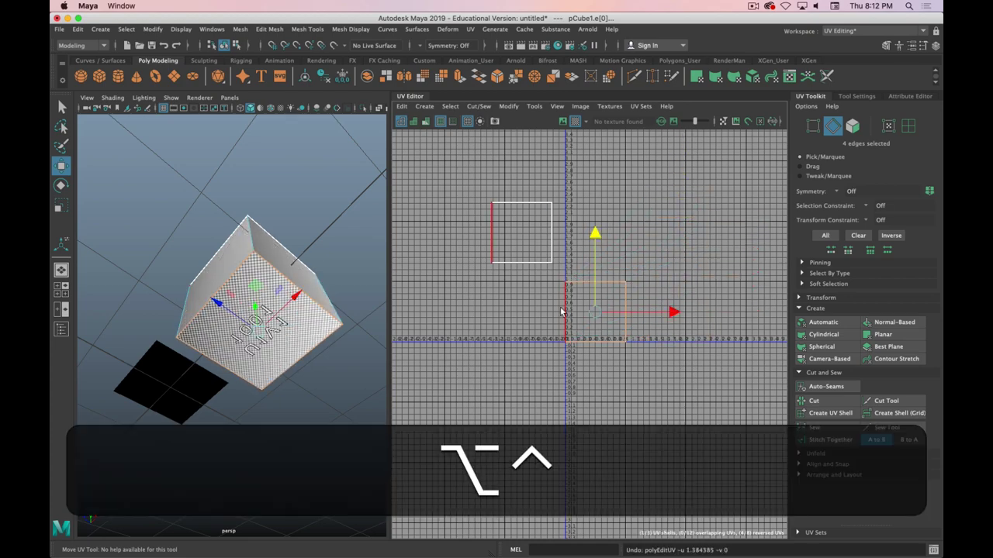
middle_click_drag(563, 313, 572, 288, "alt")
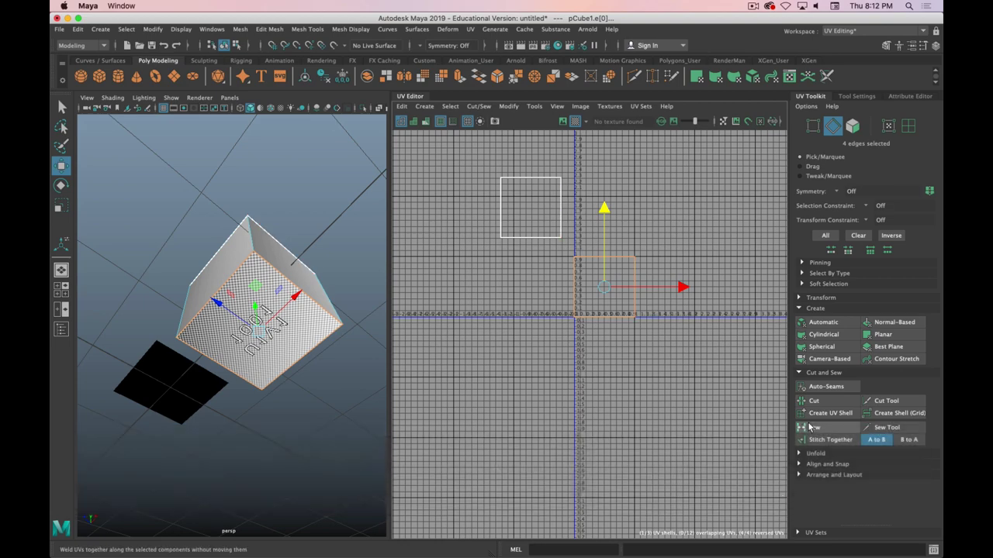
Switch the cube to face selection and select its bottom face
left_click_drag(263, 285, 310, 306, "alt")
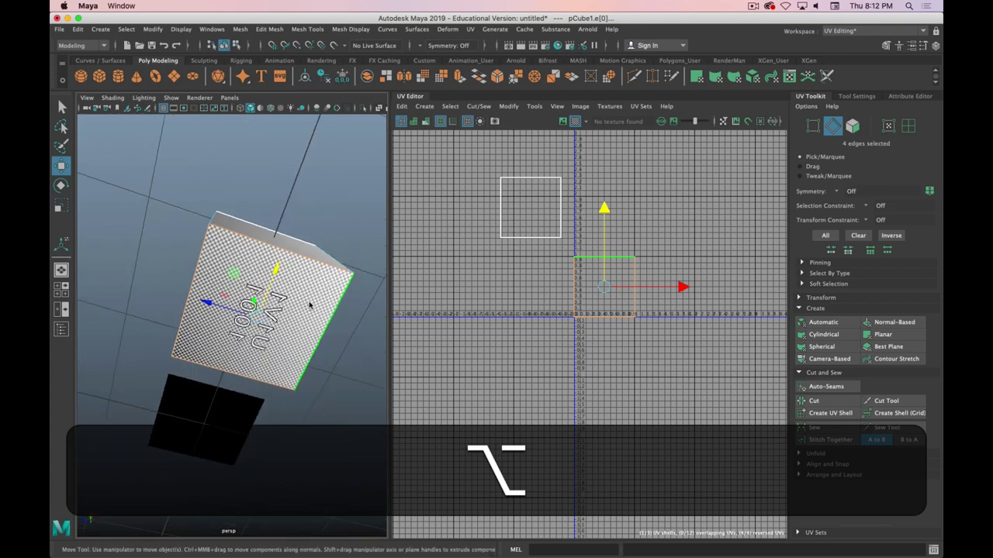
right_click_drag(310, 255, 317, 288)
left_click(317, 290)
middle_click_drag(528, 337, 531, 335, "alt")
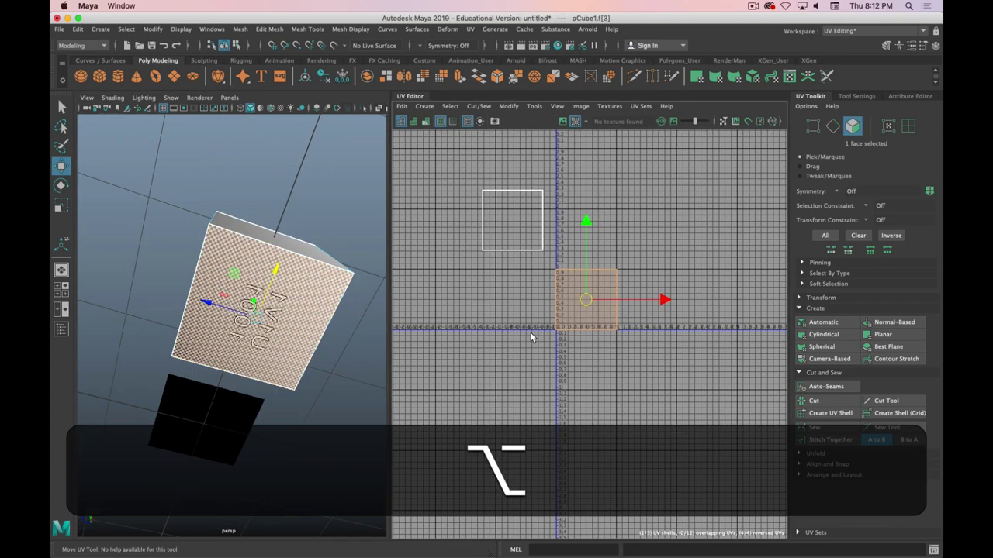
Try cutting the bottom face's UVs again and moving them along U, and undo both operations
left_click(813, 400)
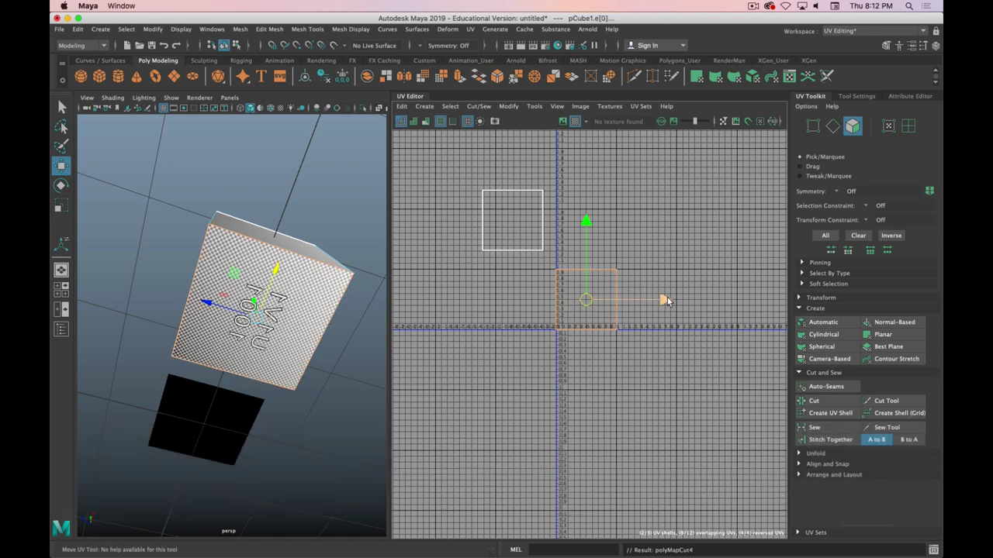
left_click_drag(666, 301, 725, 299)
key("ctrl+z")
key("ctrl+z")
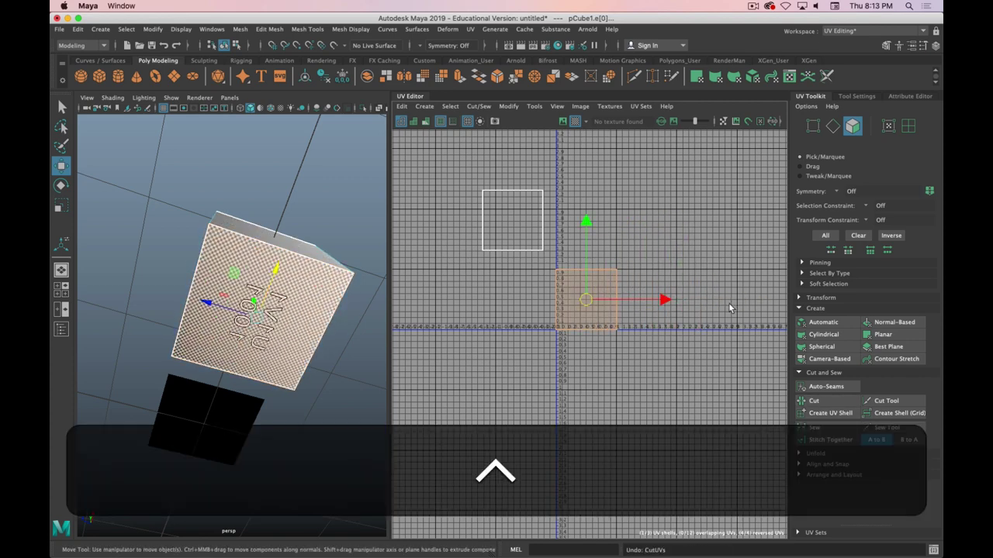
Move the bottom face's UV shell along U and V to sit left of the top face's shell
left_click_drag(661, 299, 743, 301)
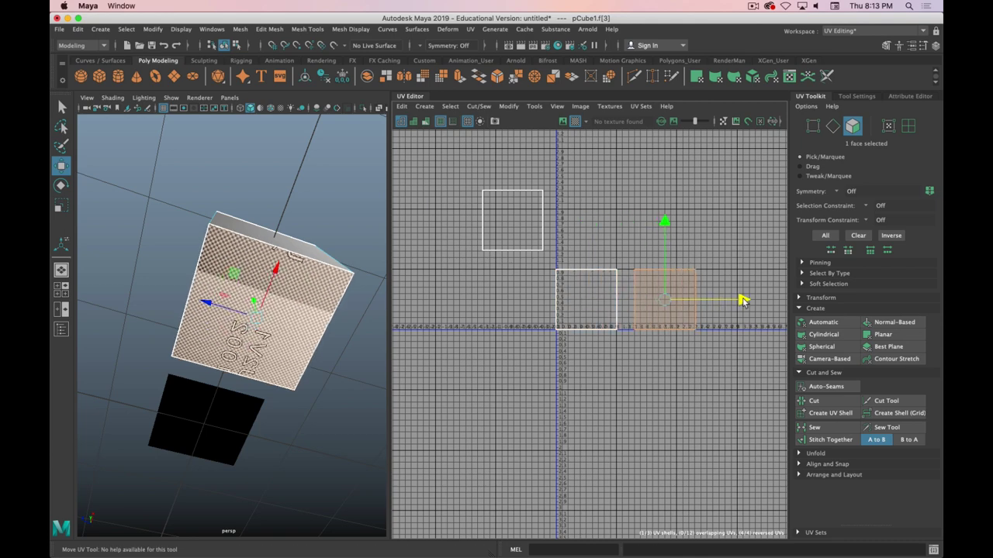
left_click_drag(658, 225, 657, 153)
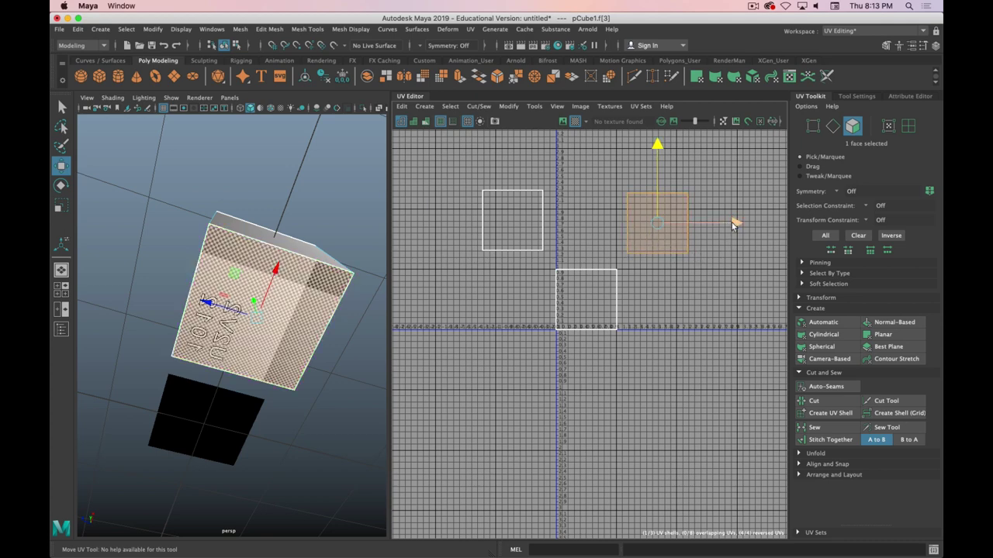
left_click_drag(735, 225, 513, 225)
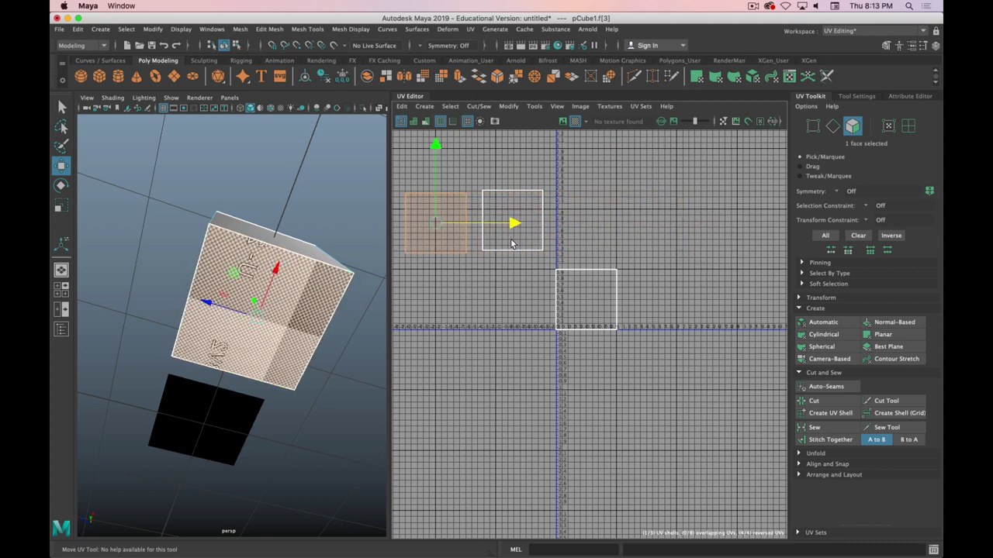
Clear the face selection by returning the cube to object mode
key("alt")
mouse_move(307, 276)
left_mouse_down("alt")
mouse_move(337, 333)
mouse_move(344, 398)
mouse_move(323, 245)
mouse_move(328, 390)
mouse_move(301, 364)
mouse_move(301, 264)
left_mouse_up("alt")
left_click_drag(328, 339, 129, 332)
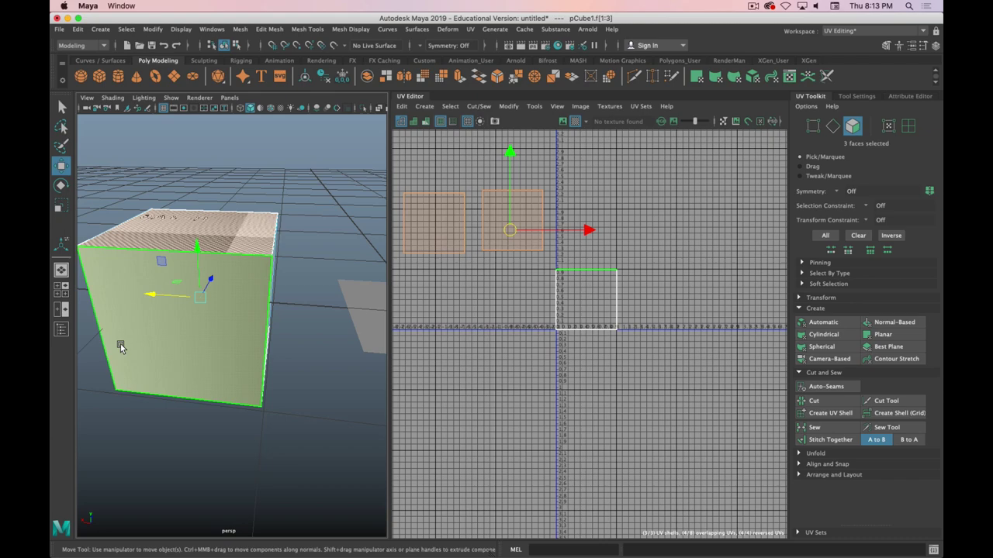
left_click_drag(100, 355, 302, 334, "alt")
right_click(208, 254)
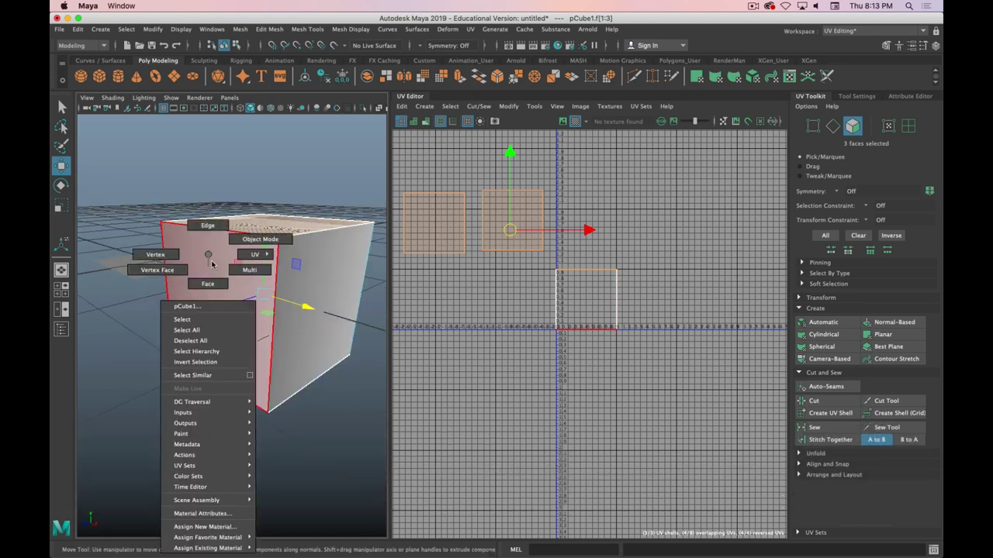
left_click(252, 242)
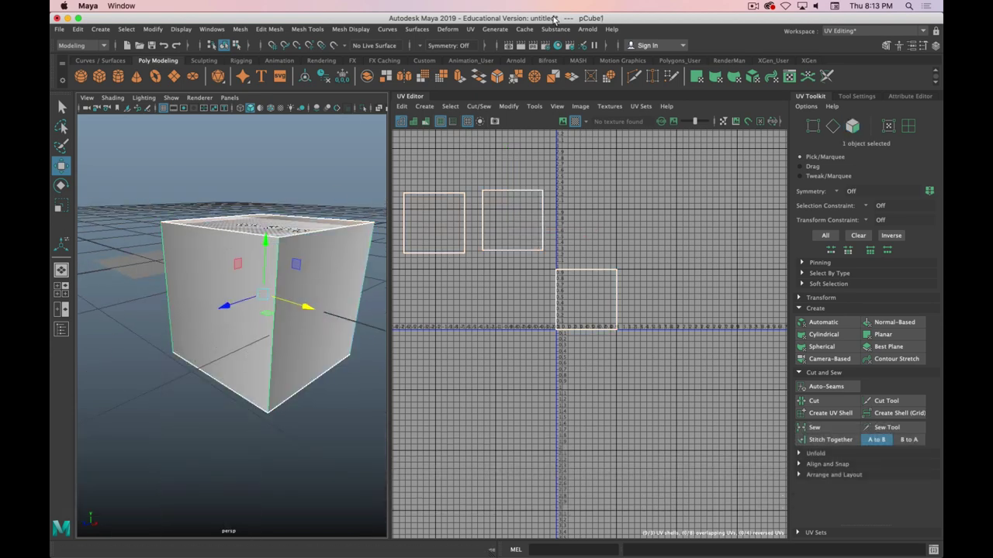
Select the cube's front and back faces and apply a planar UV projection from the Z axis
mouse_move(328, 282)
left_mouse_down("alt")
mouse_move(318, 295)
mouse_move(335, 300)
left_mouse_up("alt")
right_click_drag(273, 327, 277, 322)
left_click(345, 344)
left_click_drag(345, 344, 213, 346, "alt")
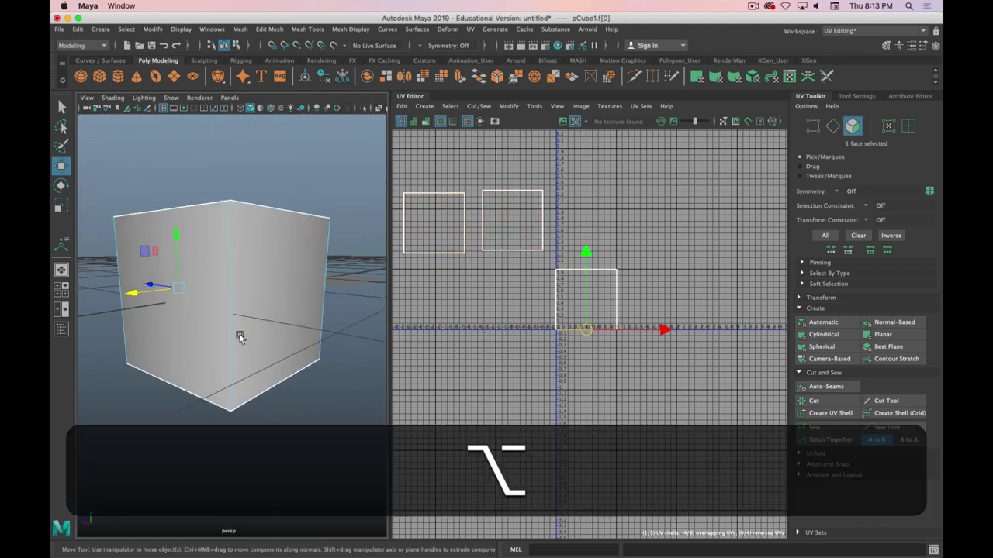
left_click(242, 335, "shift")
left_click_drag(148, 362, 220, 379, "alt")
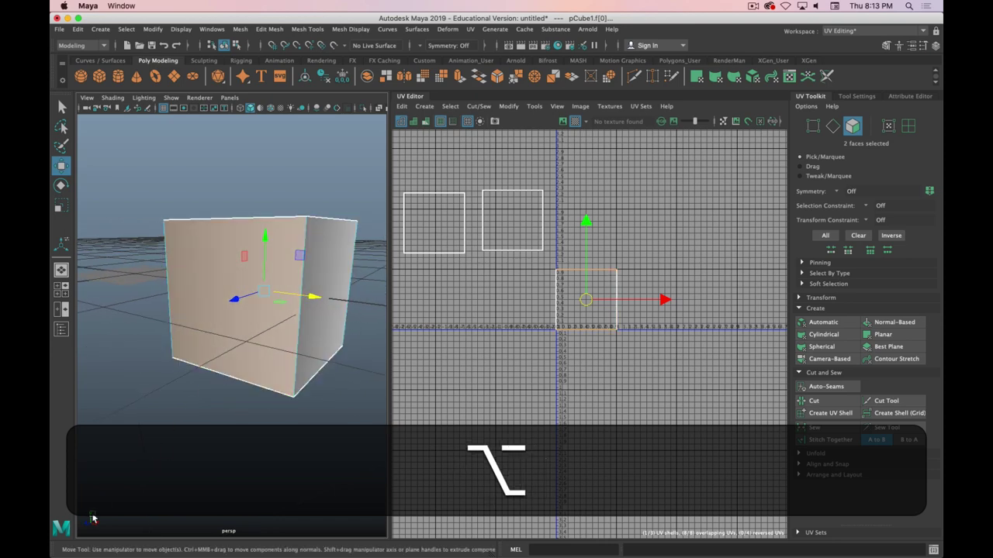
left_click(471, 29)
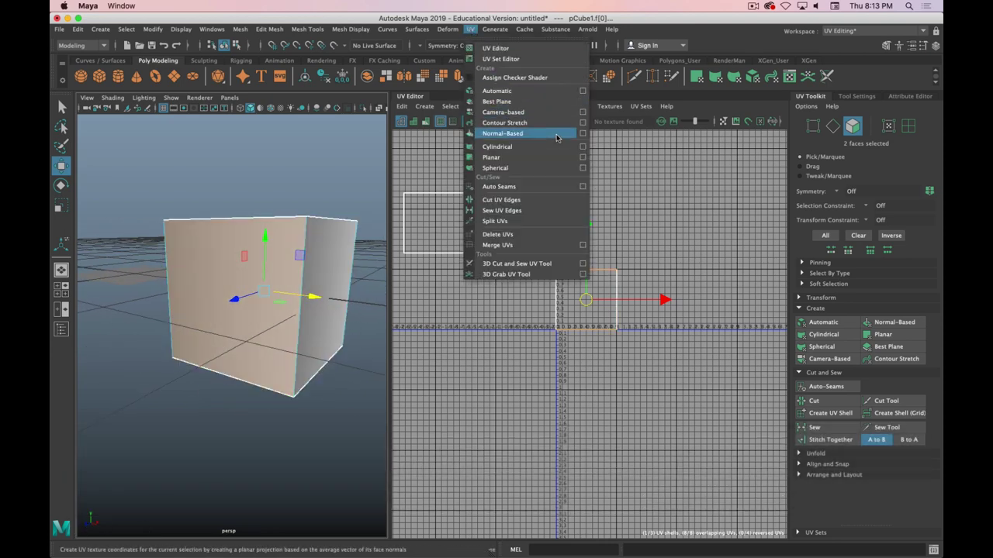
left_click(583, 157)
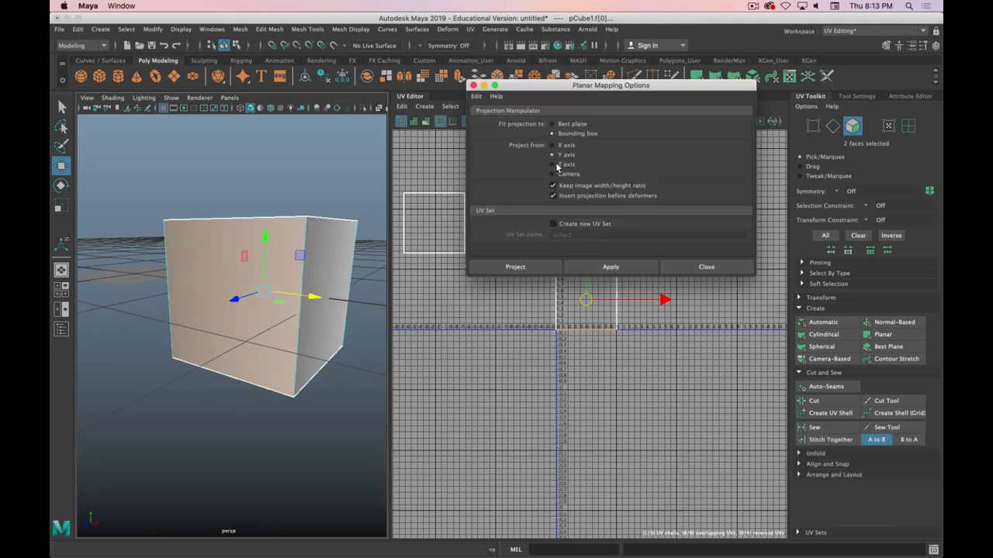
left_click(515, 267)
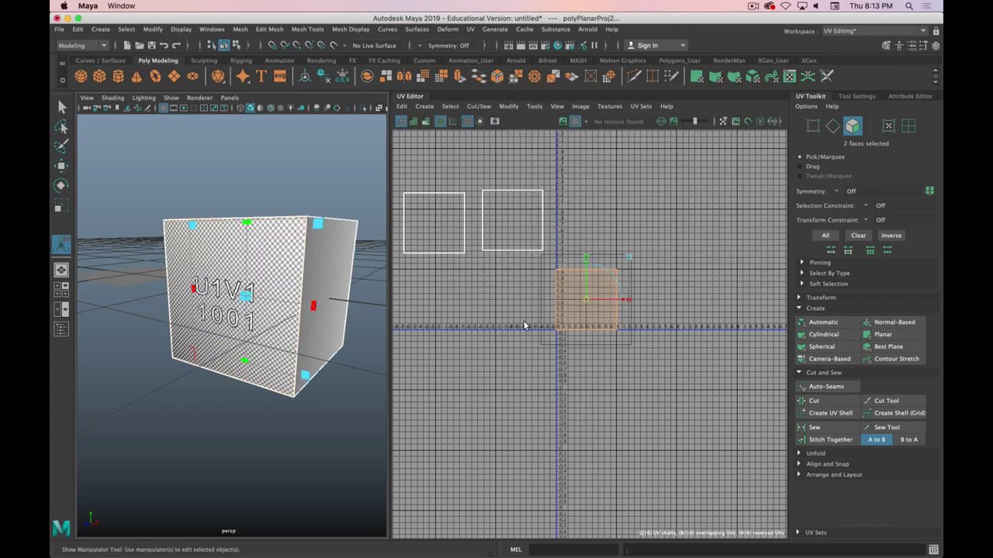
Switch to UV shell selection and move the overlapping front and back shells apart, into the row beside the top face's shell
mouse_move(356, 308)
left_mouse_down("alt")
mouse_move(93, 317)
mouse_move(356, 308)
left_mouse_up("alt")
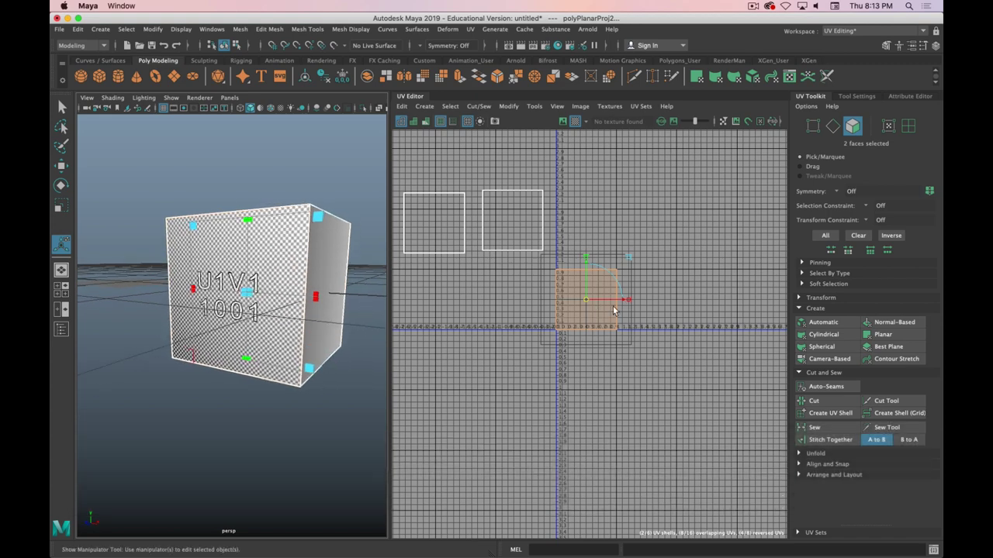
left_click(910, 128)
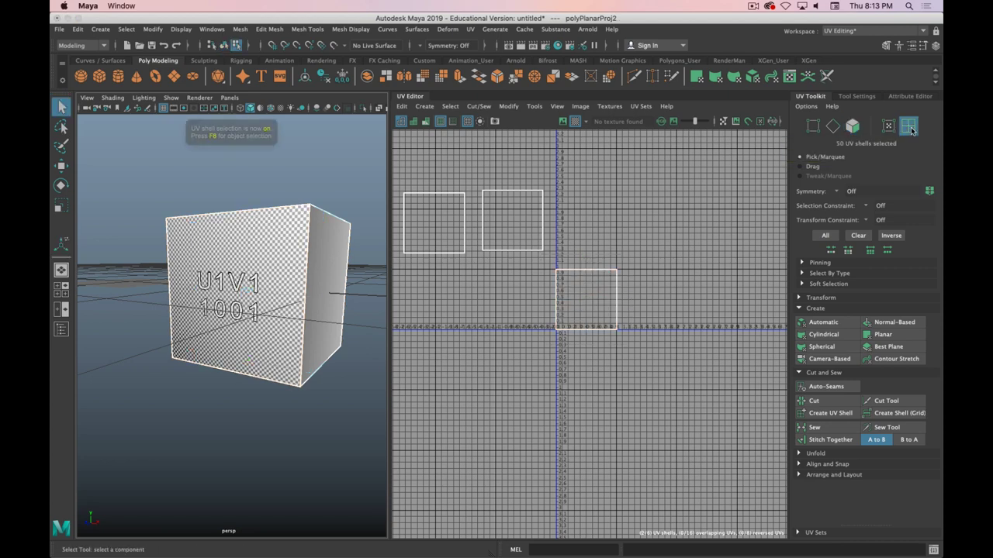
left_click(586, 310)
key("w")
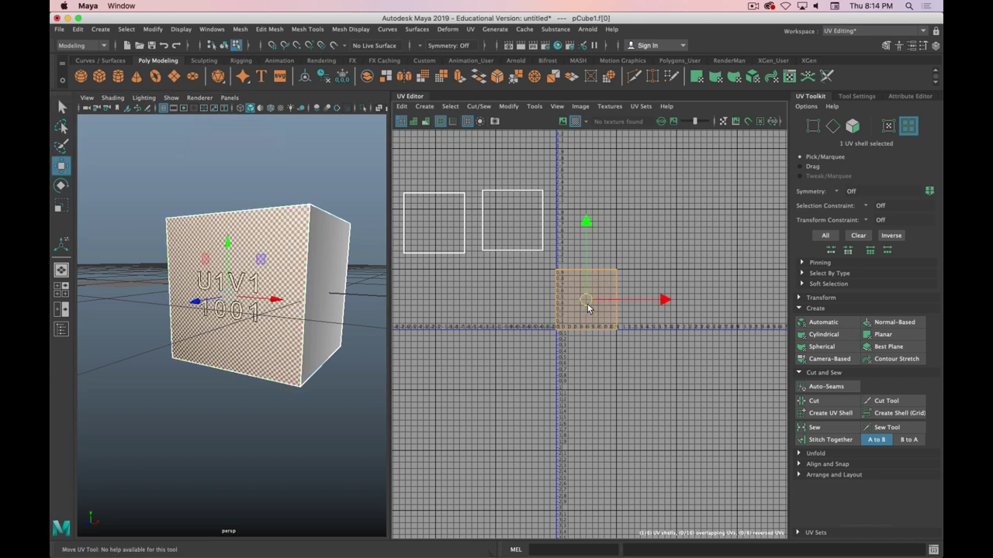
middle_click_drag(595, 344, 702, 267)
left_click(585, 302)
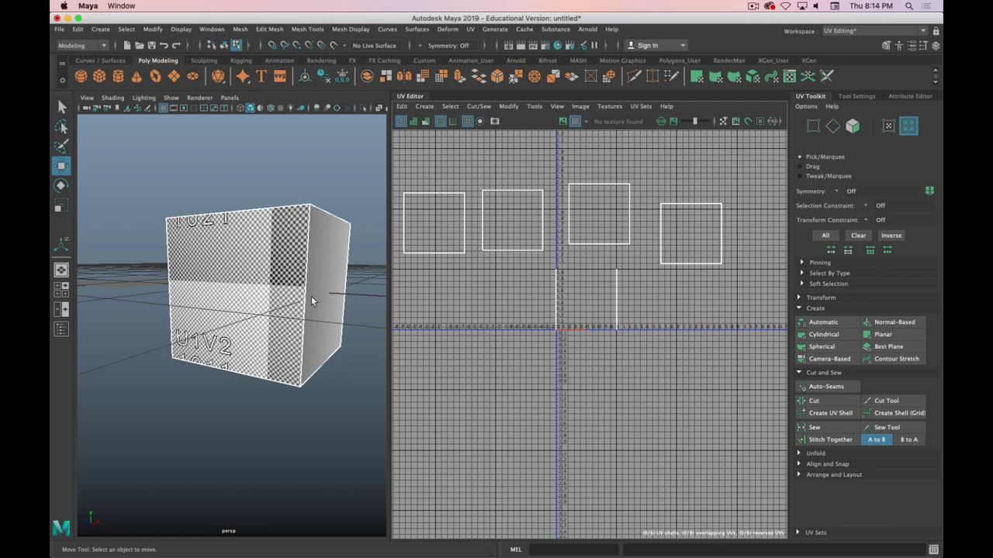
Select the shells of the cube's two remaining side faces and apply a planar UV projection from the X axis
left_click_drag(312, 301, 278, 299, "alt")
left_click(254, 295)
left_click_drag(183, 314, 329, 338, "alt")
left_click(195, 288, "shift")
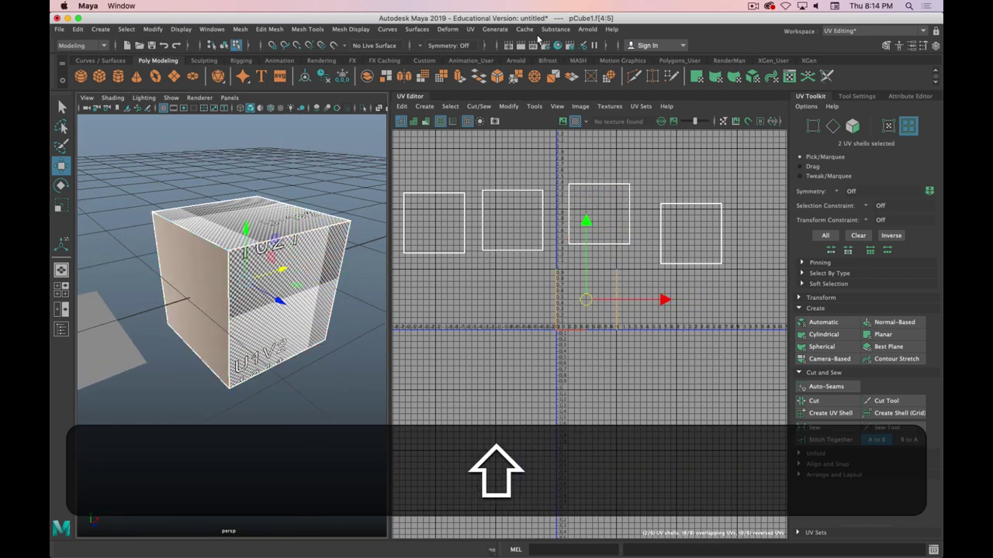
left_click(470, 29)
left_click(583, 158)
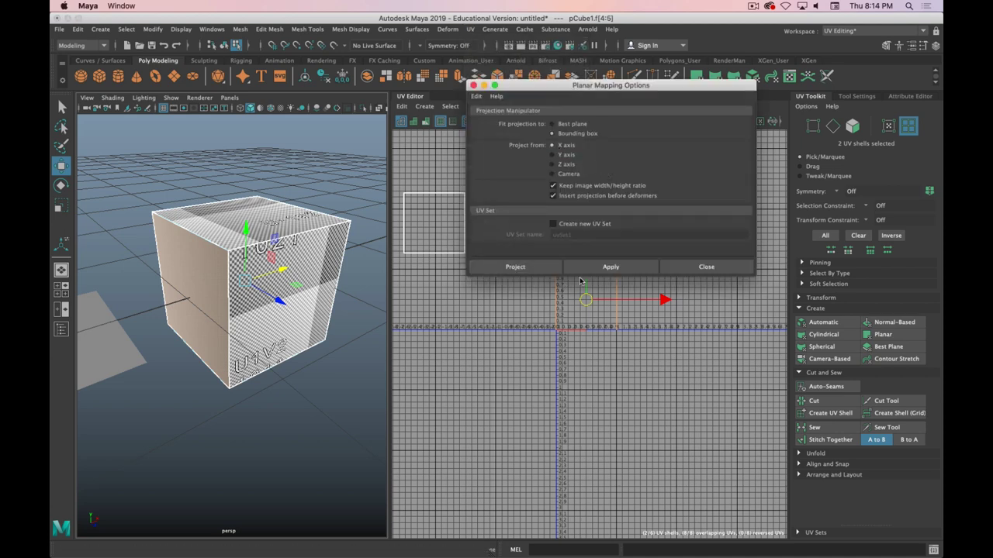
left_click(514, 267)
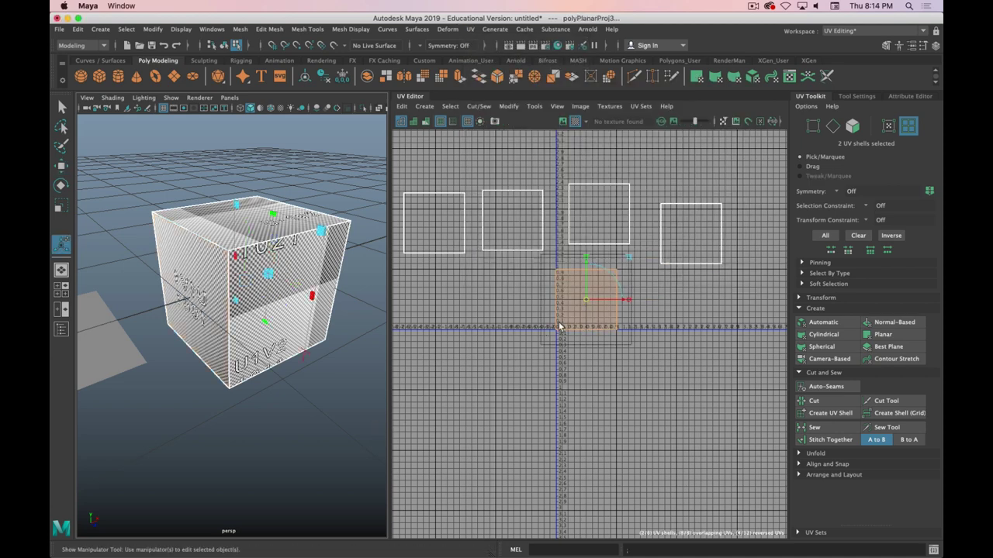
Separate the two overlapping side-face shells, moving one left and the other right beneath the upper row of shells
left_click(546, 356)
left_click(570, 305)
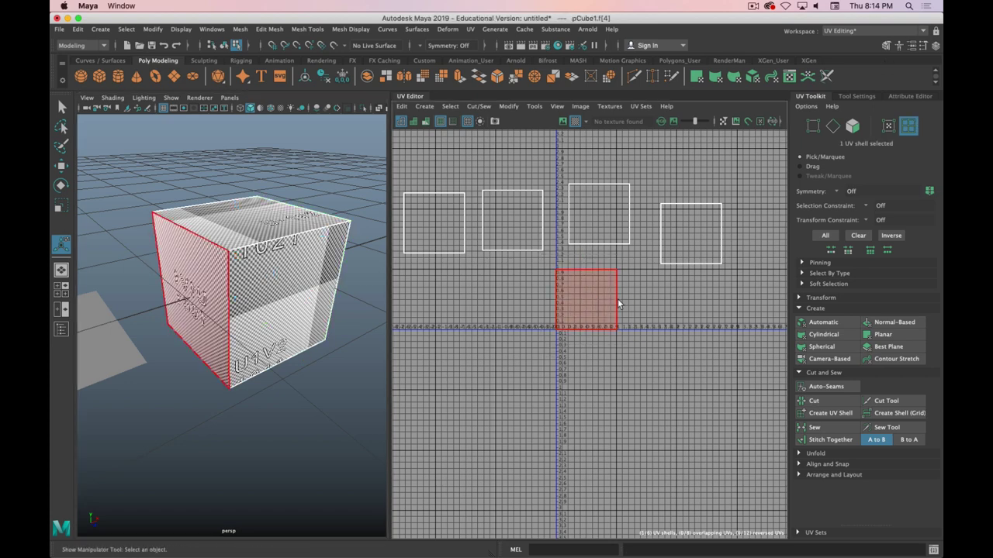
key("q")
key("w")
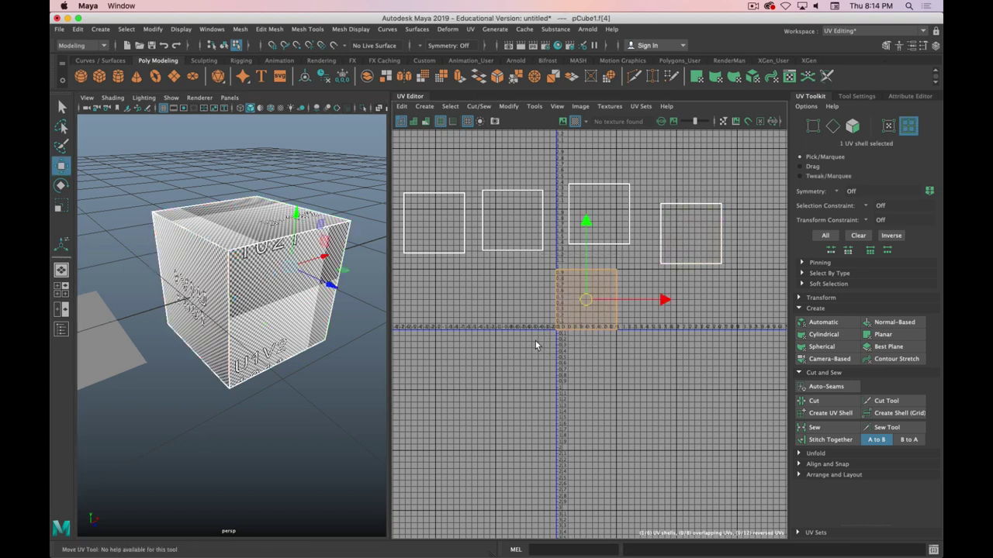
middle_click_drag(539, 343, 435, 348)
left_click(590, 310)
middle_click_drag(580, 353, 658, 372)
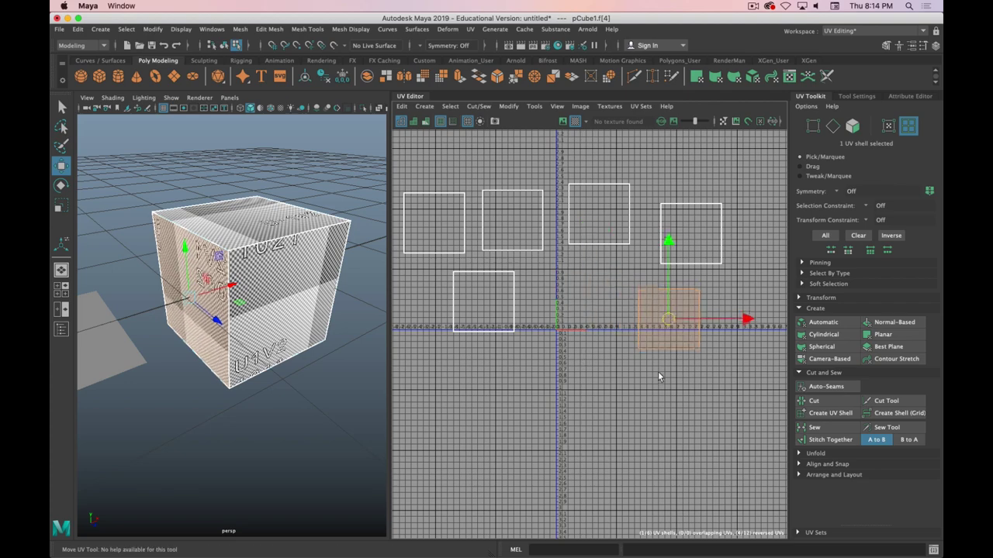
Examine the checker texture's lettering on all sides of the cube to check which faces are mirrored
middle_click_drag(539, 386, 558, 367, "alt")
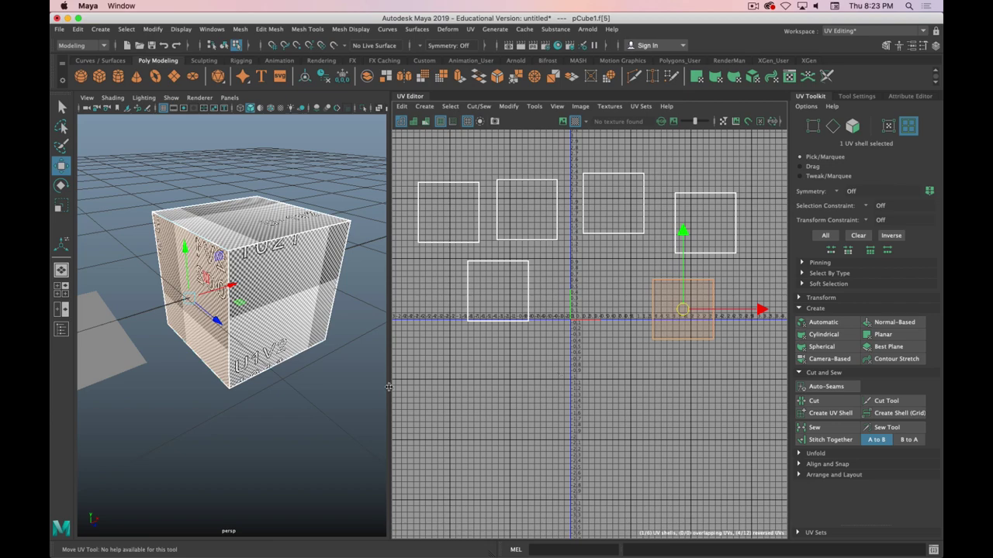
left_click_drag(187, 325, 199, 261, "alt")
scroll(241, 301, "up", 5)
scroll(195, 287, "down", 10)
scroll(194, 286, "up", 4)
left_click_drag(319, 312, 259, 303, "alt")
key("space")
key("space")
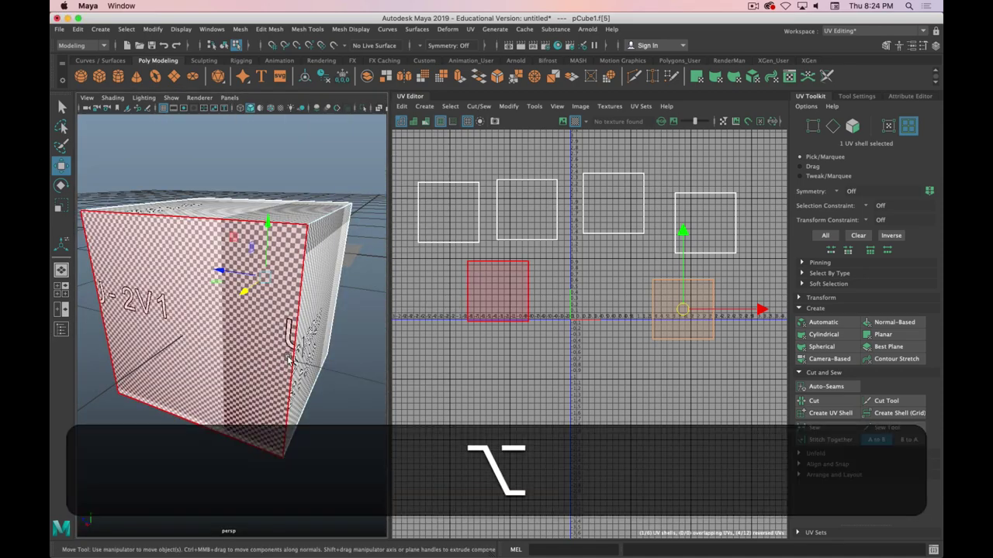
left_click_drag(289, 358, 237, 338, "alt")
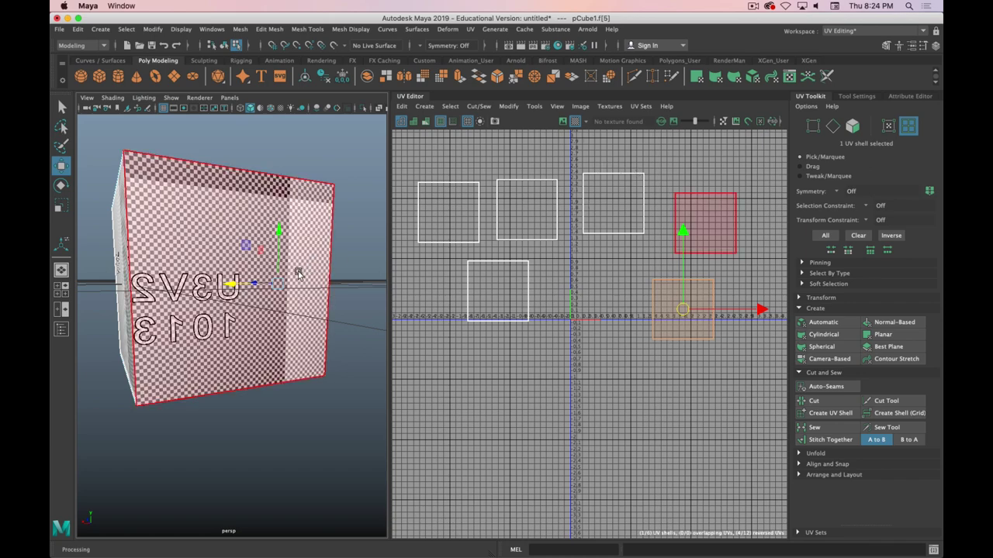
left_click_drag(257, 281, 353, 318, "alt")
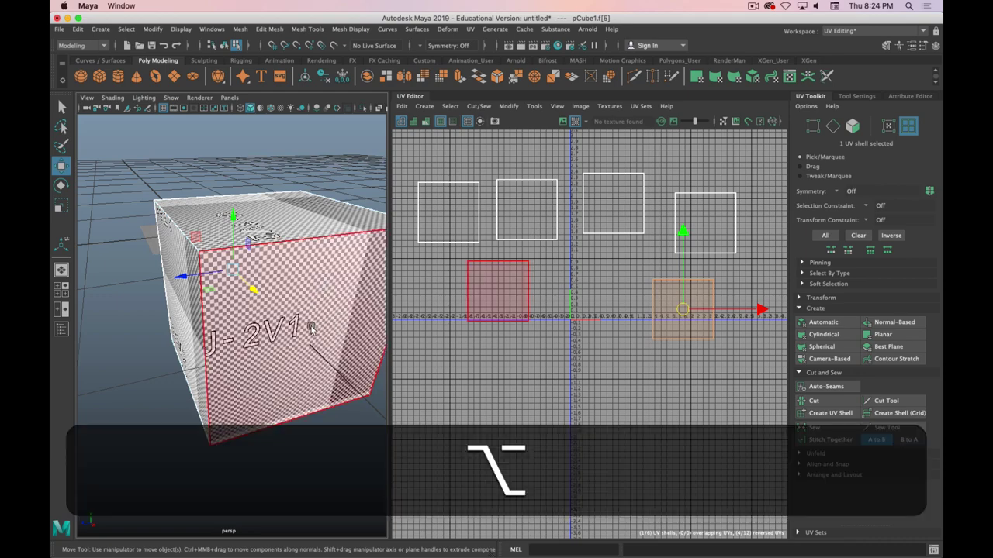
left_click_drag(318, 310, 357, 267, "alt")
left_click_drag(208, 270, 293, 270, "alt")
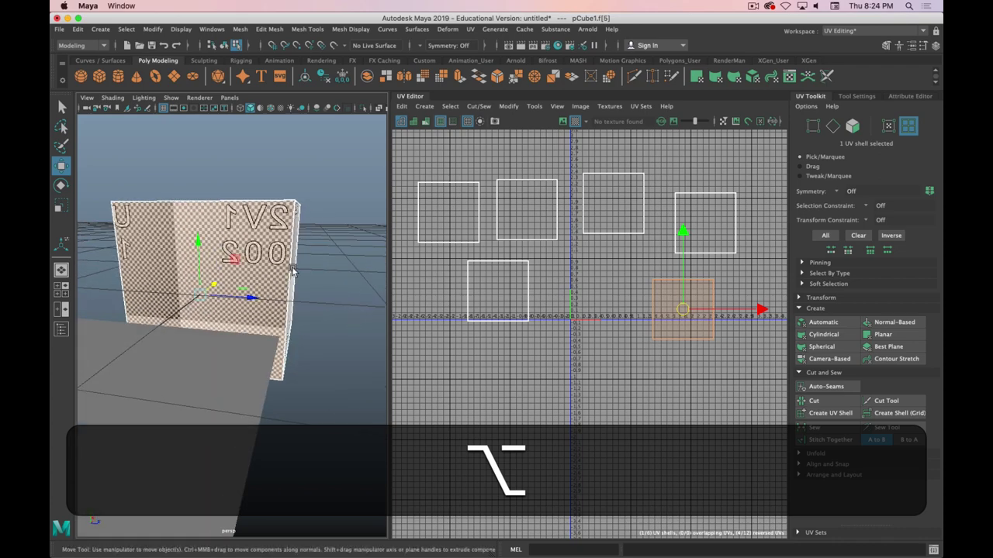
left_click_drag(256, 241, 245, 265, "alt")
left_click_drag(115, 288, 189, 263, "alt")
left_click_drag(222, 318, 351, 369, "alt")
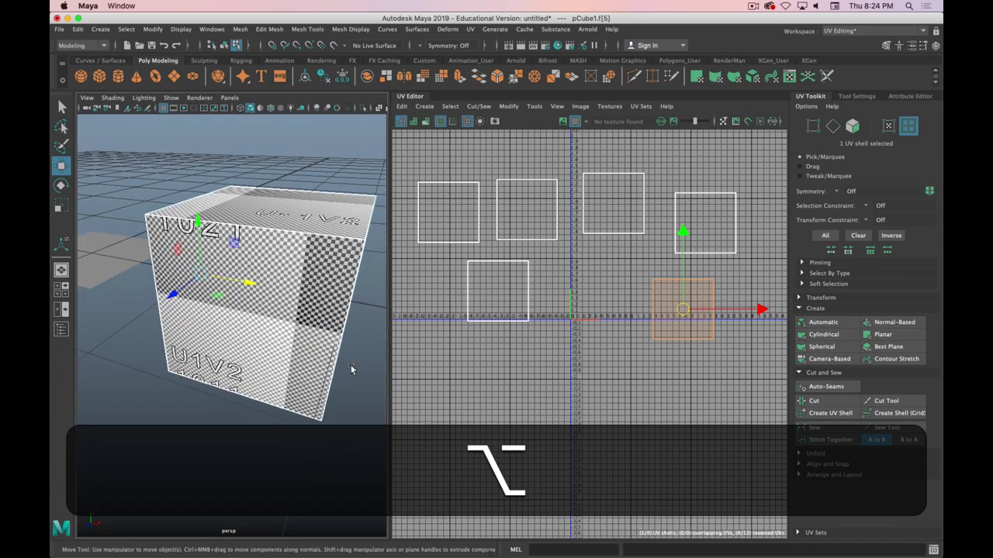
Turn on shaded display of the UV shells to tell reversed shells apart, and clear the shell selection
left_click(415, 123)
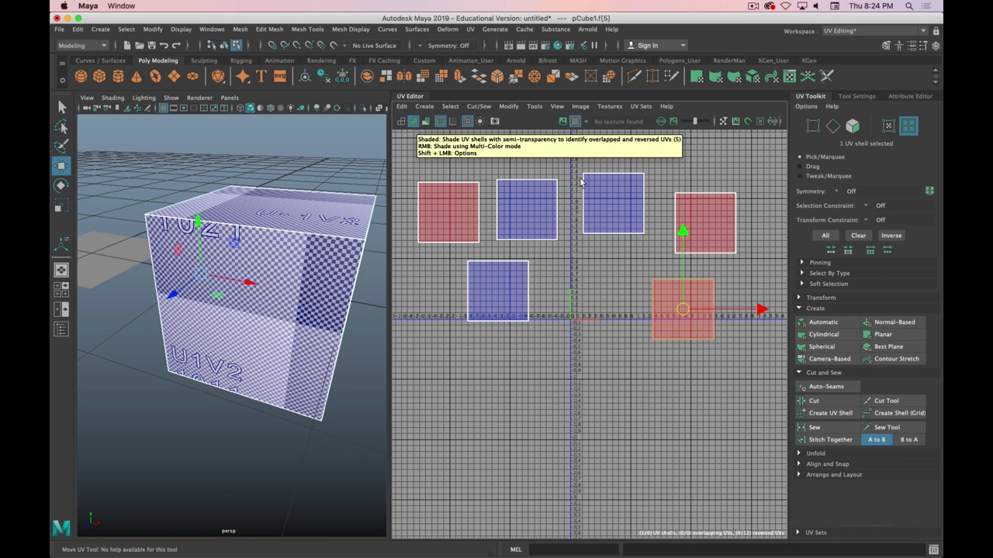
left_click(621, 358)
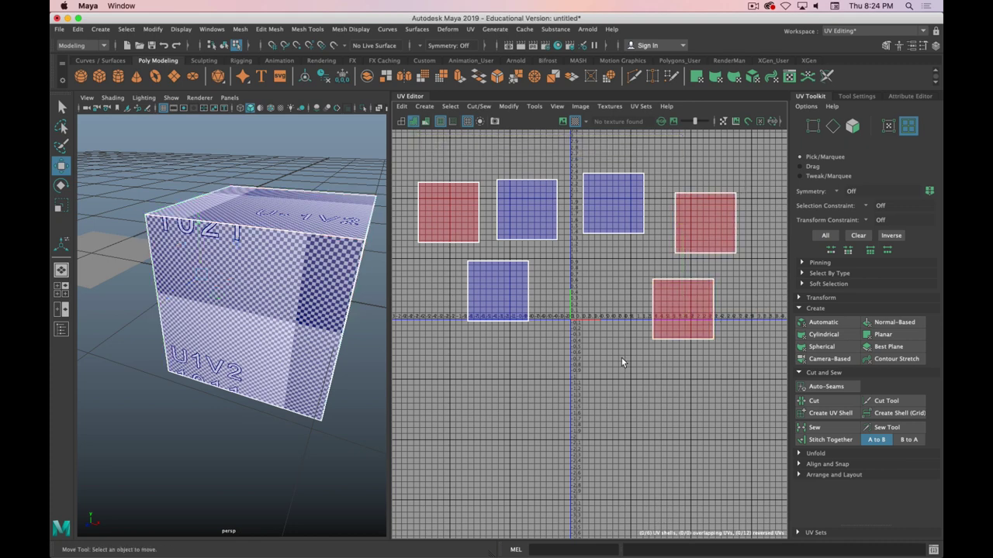
Flip the lower-right reversed UV shell along U, and do the same for the reversed shell above it
left_click(670, 312)
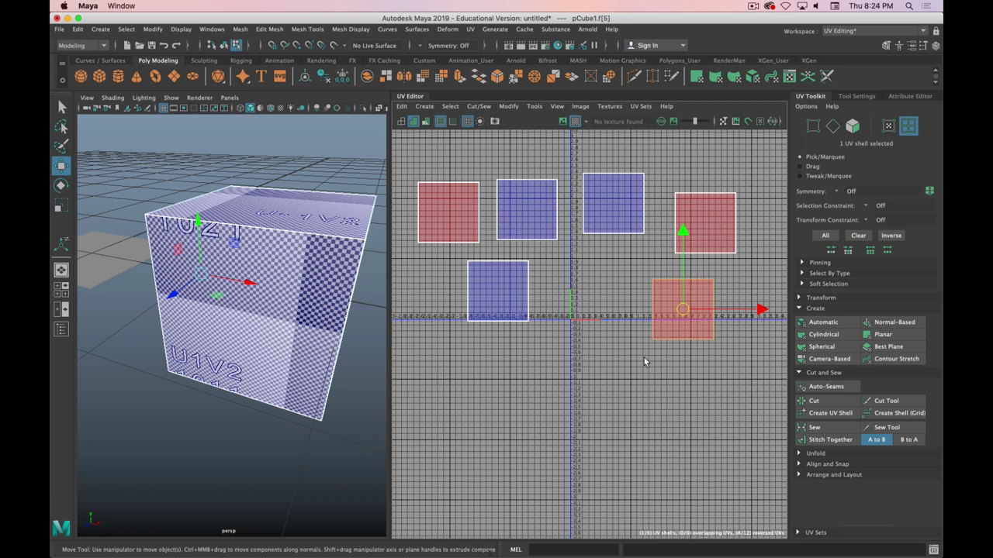
left_click_drag(236, 388, 158, 363, "alt")
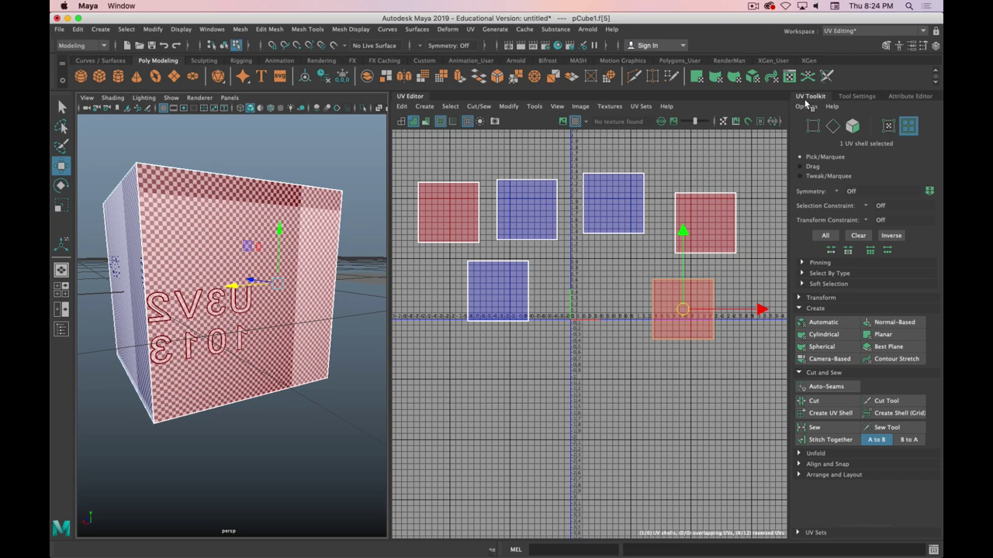
left_click(814, 299)
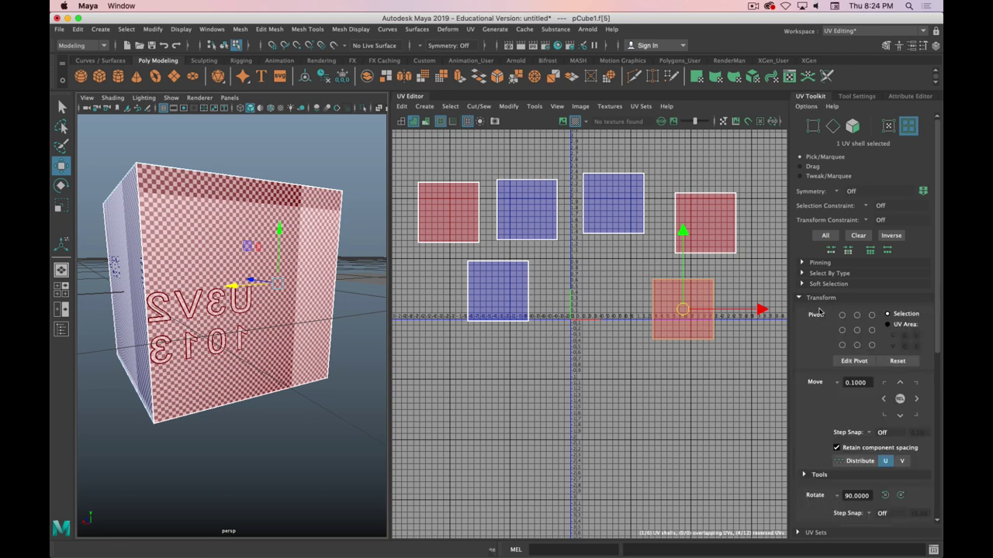
scroll(810, 311, "down", 2)
scroll(811, 312, "down", 3)
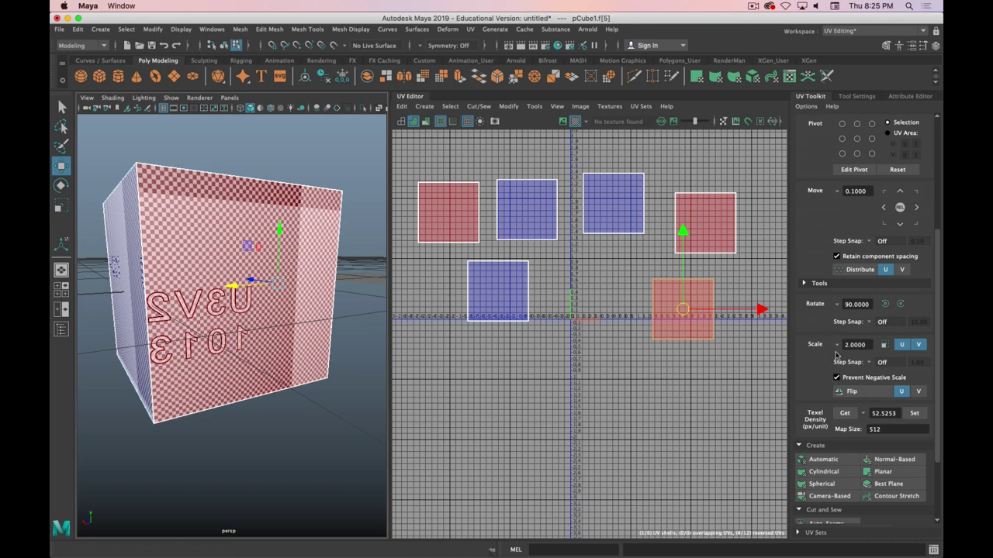
left_click(863, 394)
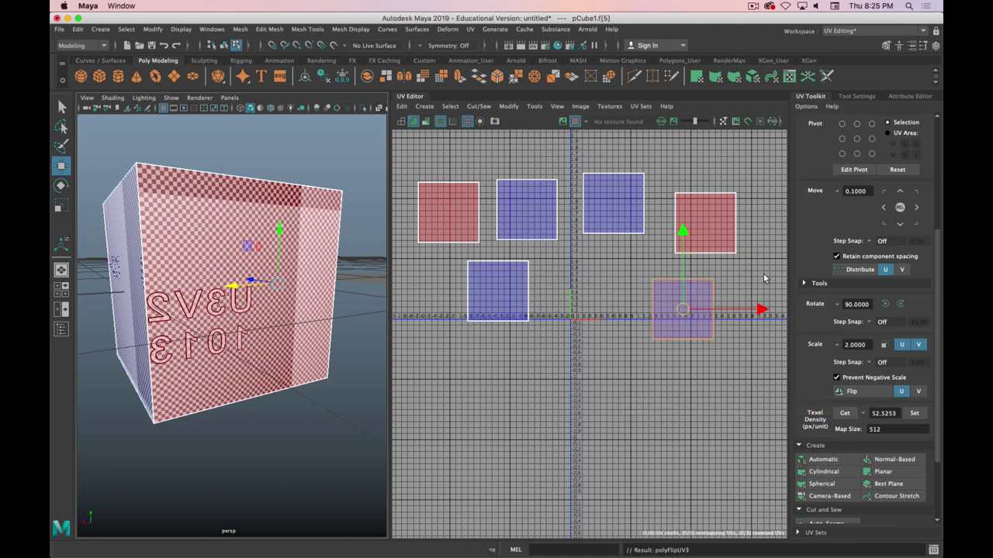
left_click(705, 221)
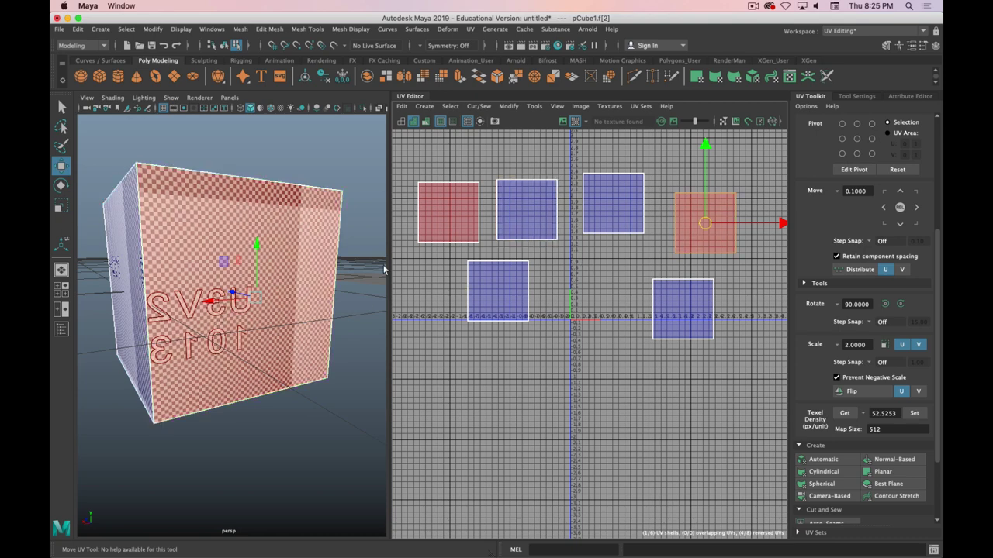
left_click(861, 391)
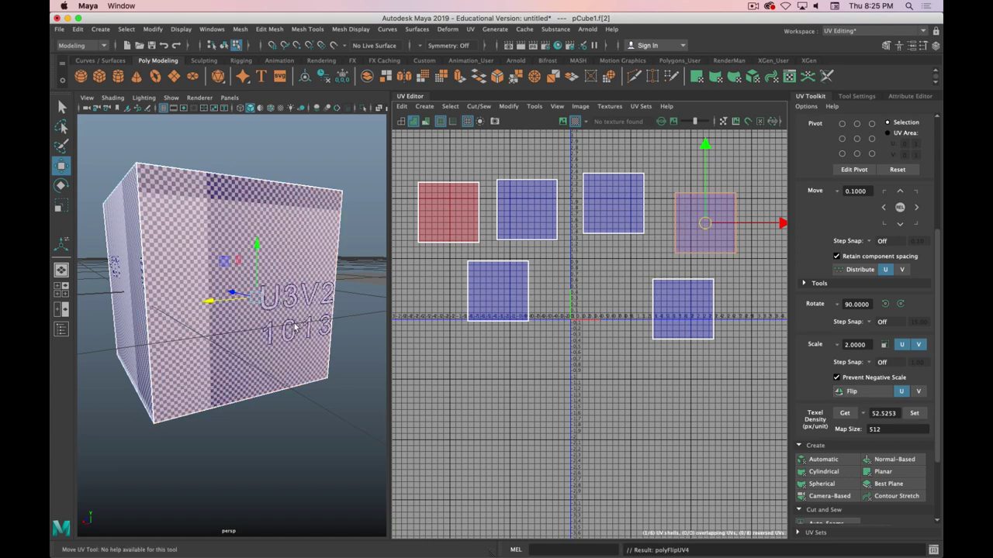
Flip the red, reversed UV shell in the U direction and collapse the Transform section
left_click_drag(296, 371, 267, 288, "alt")
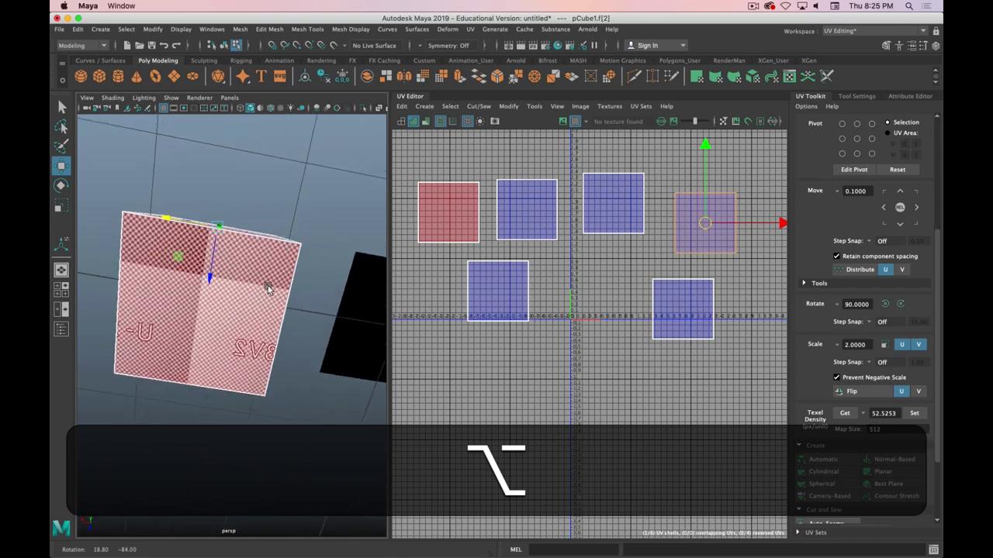
left_click(268, 289)
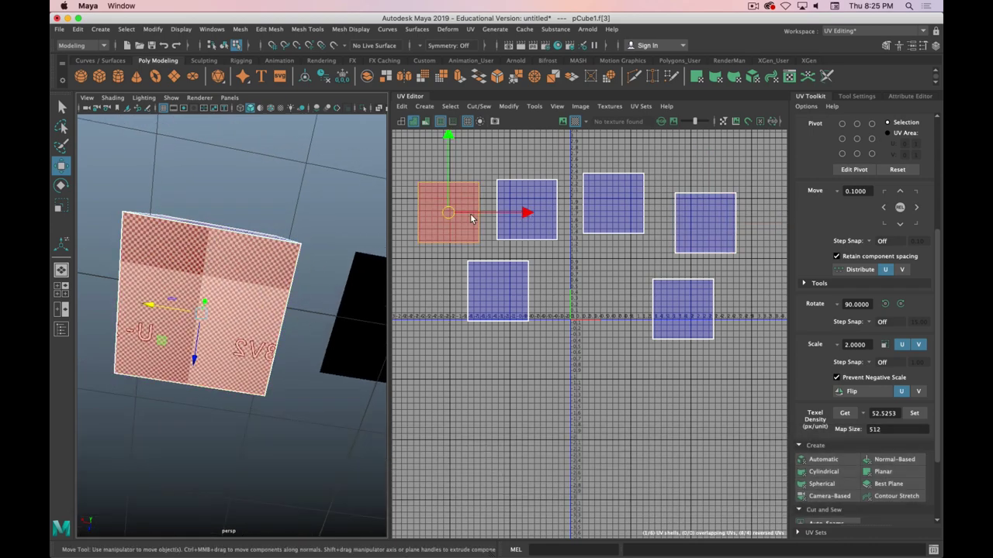
left_click(865, 391)
left_click_drag(356, 294, 264, 287, "alt")
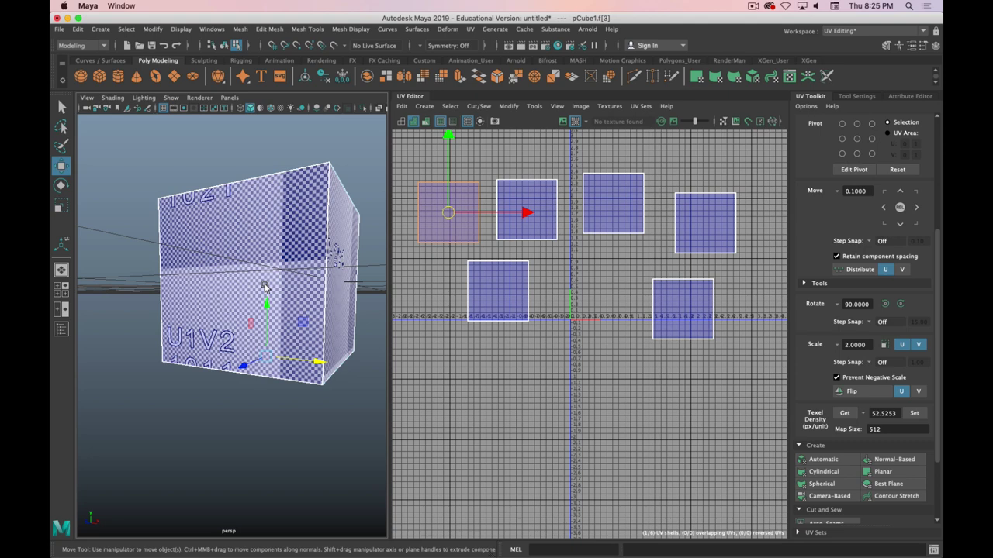
scroll(878, 292, "up", 5)
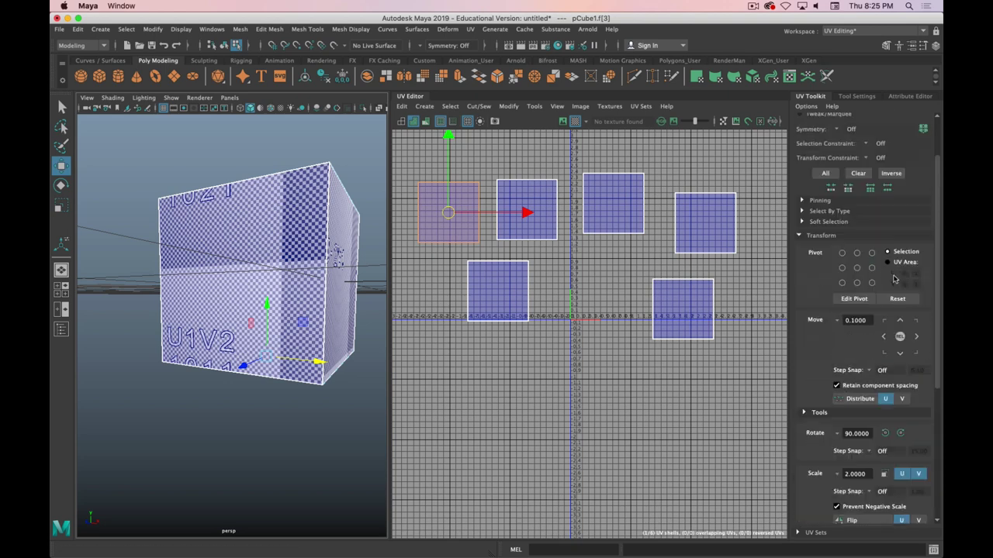
left_click(797, 298)
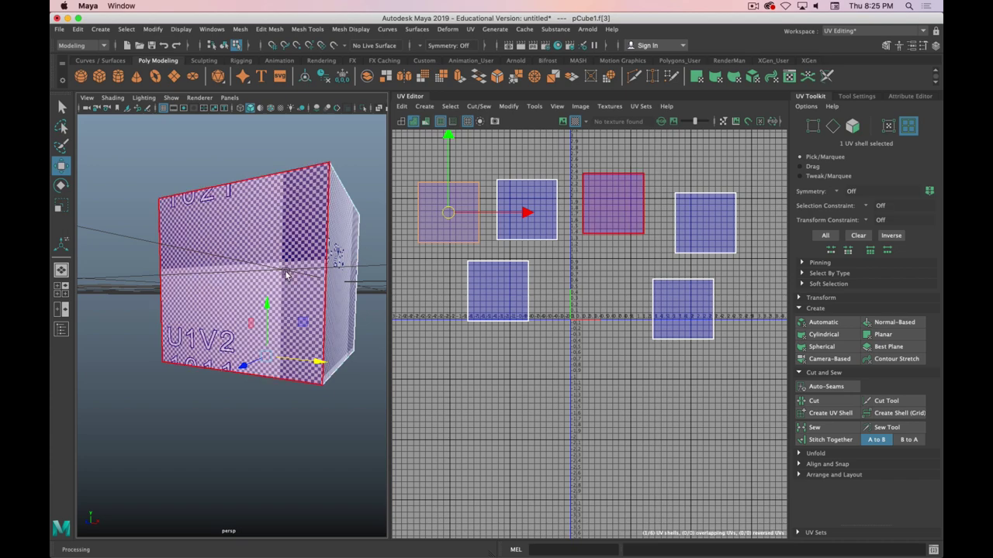
Move the UV shell of the cube's top face into the 0 to 1 UV tile
left_click_drag(286, 273, 271, 277, "alt")
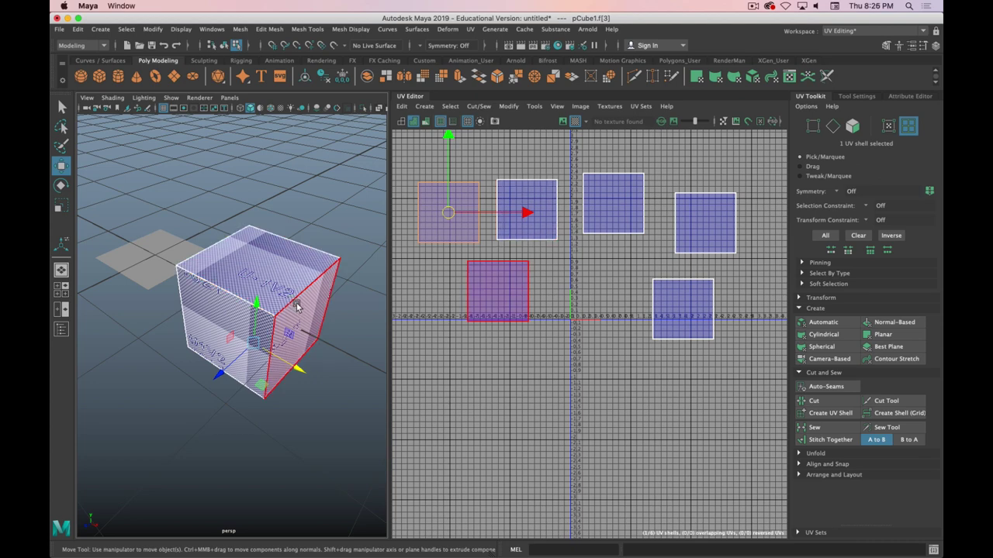
left_click_drag(348, 345, 309, 304, "alt")
left_click(232, 266)
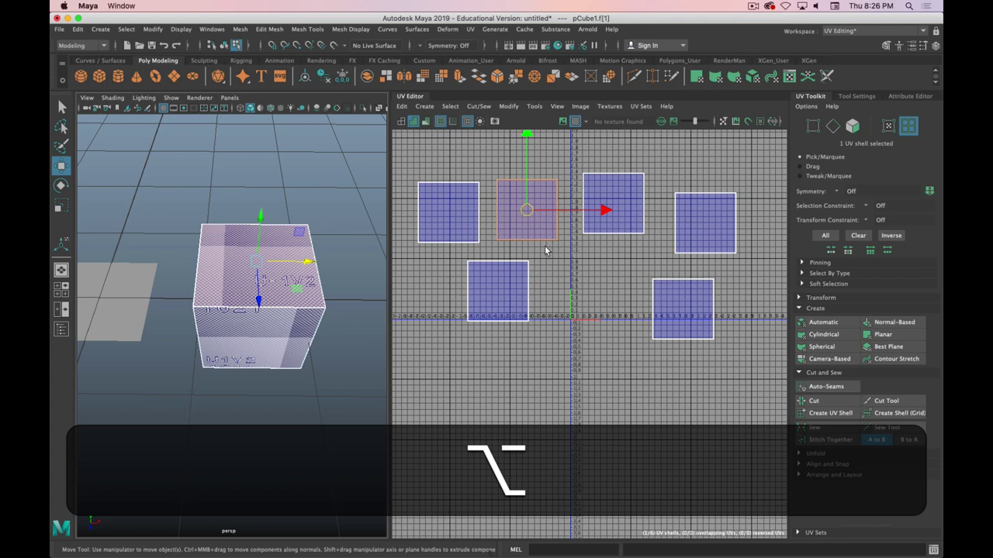
middle_click_drag(558, 269, 637, 343)
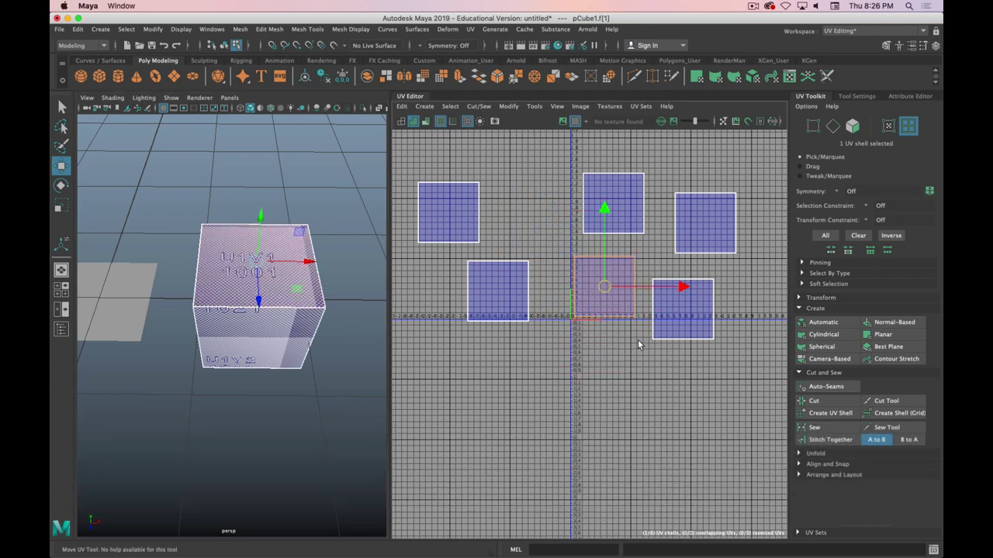
scroll(625, 342, "up", 3)
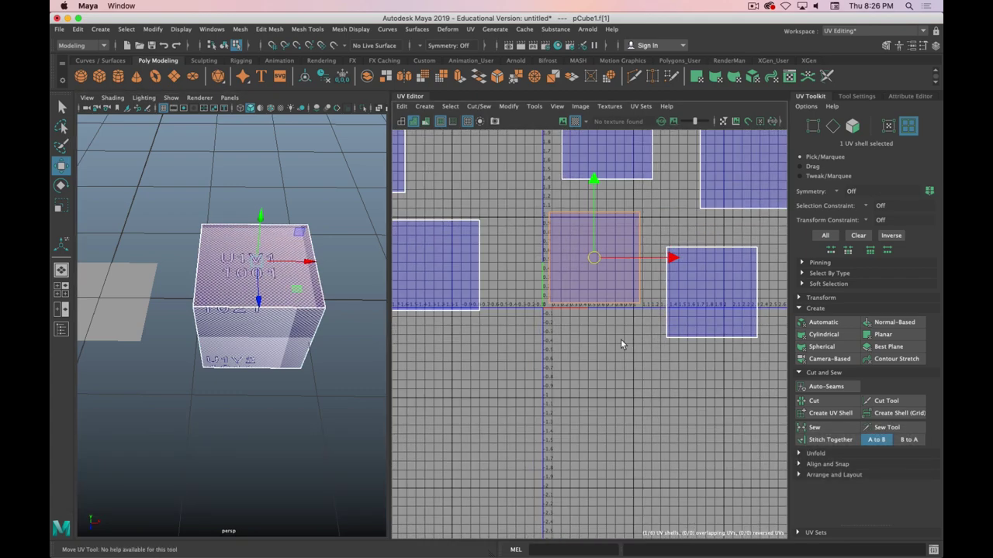
scroll(621, 341, "down", 2)
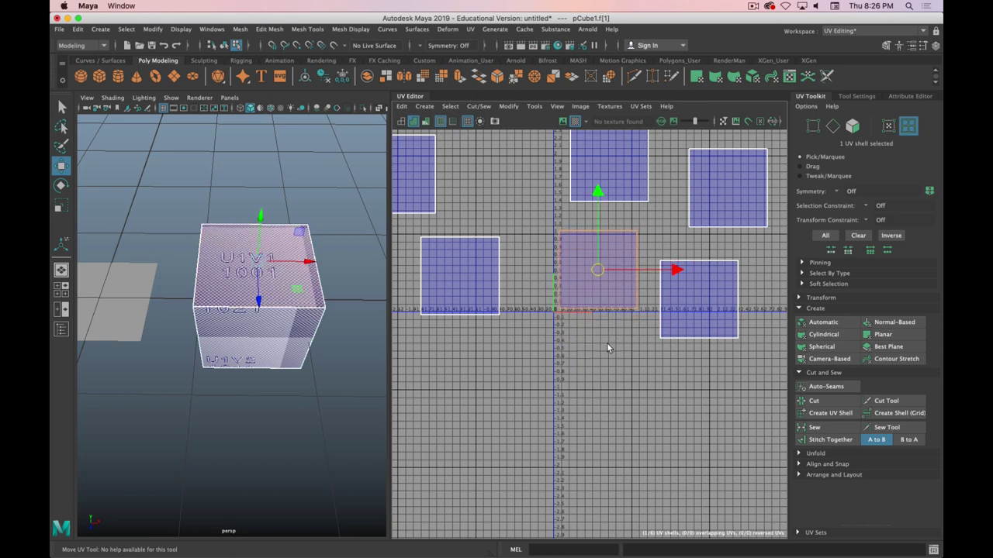
middle_click_drag(582, 346, 579, 422, "alt")
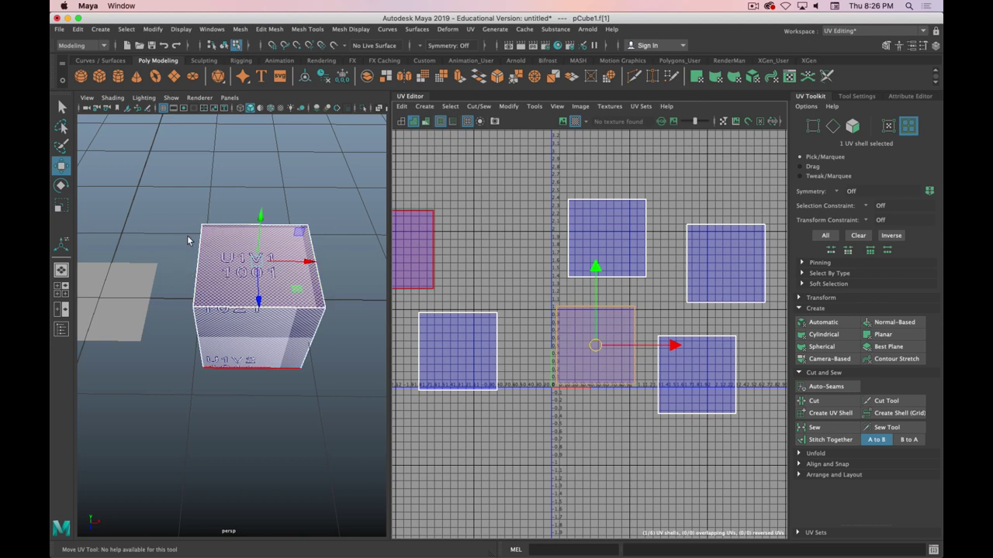
Select the edge between the cube's top and front faces and stitch their UV shells together, A to B
right_click_drag(289, 283, 585, 159)
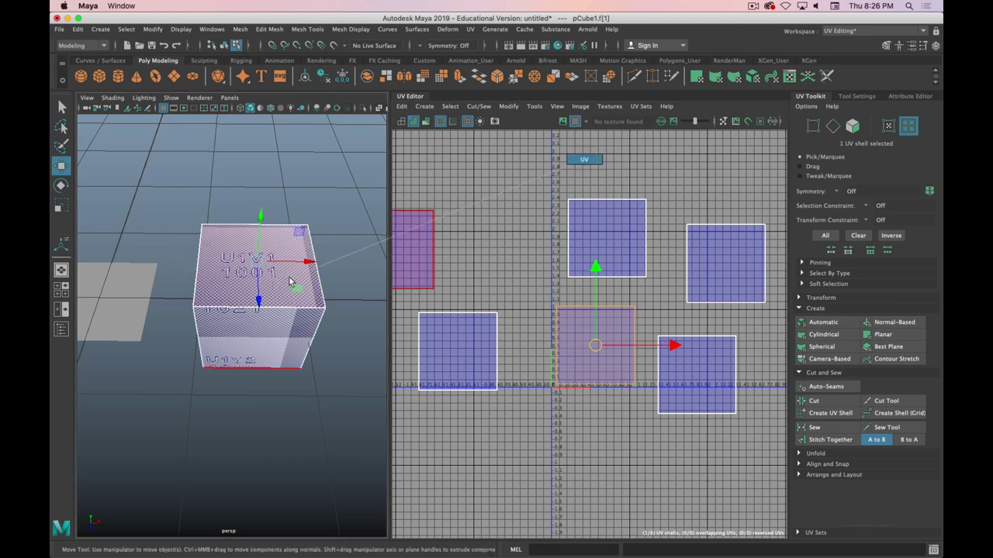
right_click_drag(290, 282, 298, 231)
left_click(295, 309)
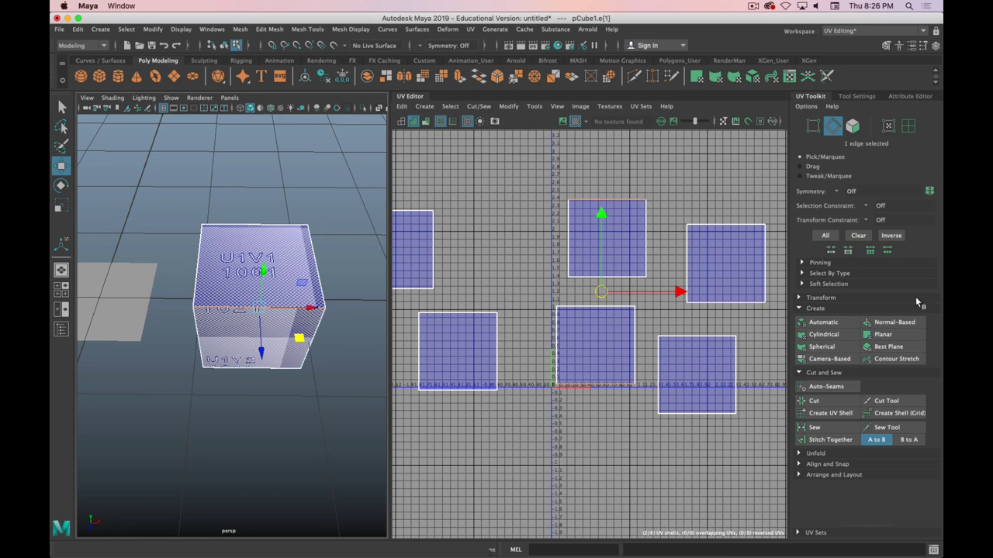
left_click(816, 309)
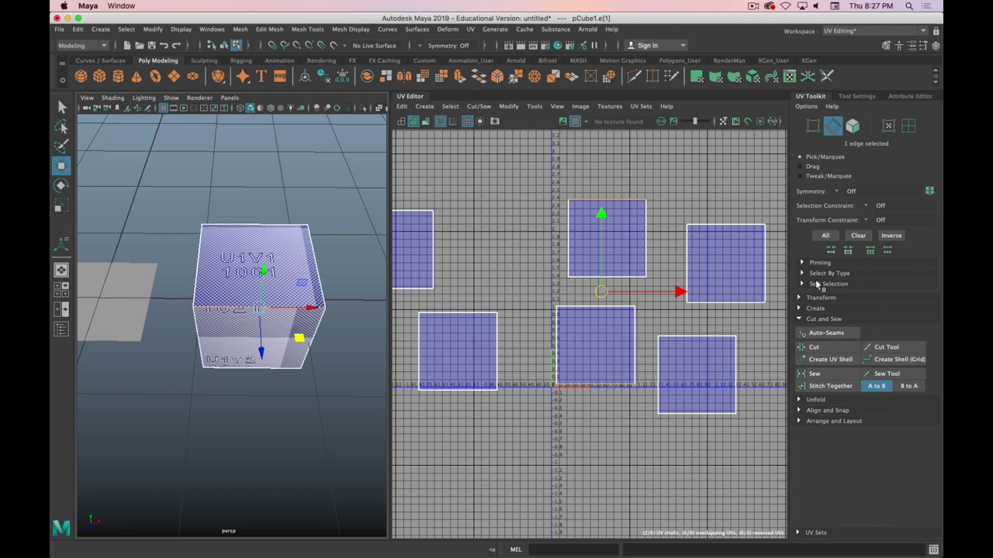
left_click(830, 385)
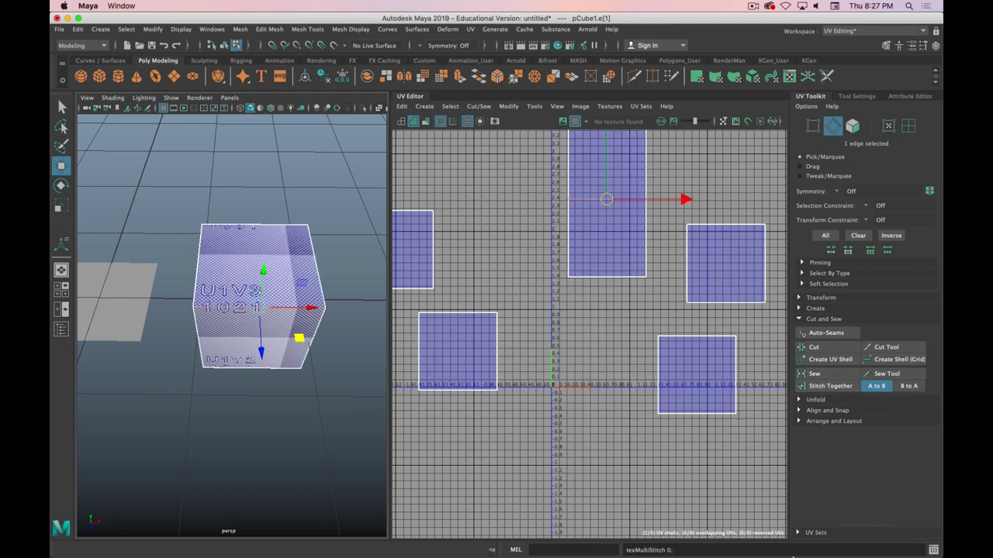
Select the stitched two-face UV shell and examine the checker texture across the shared edge on the cube
scroll(563, 235, "down", 2)
left_click(598, 232)
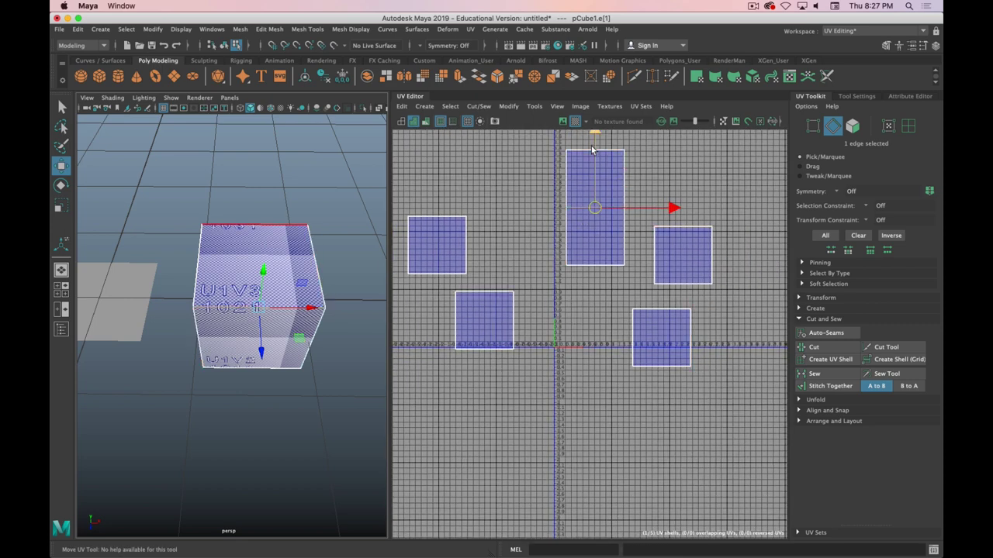
left_click(908, 125)
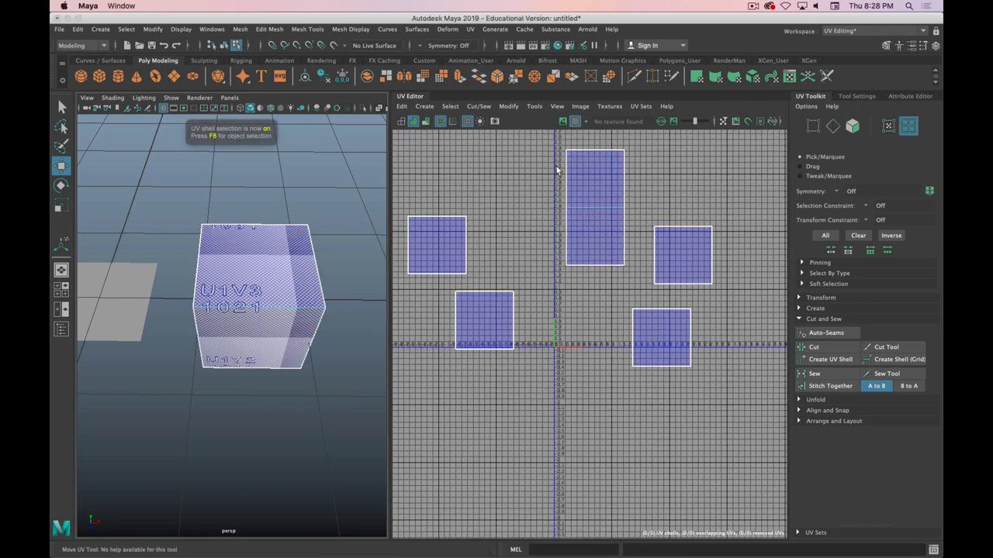
left_click(593, 232)
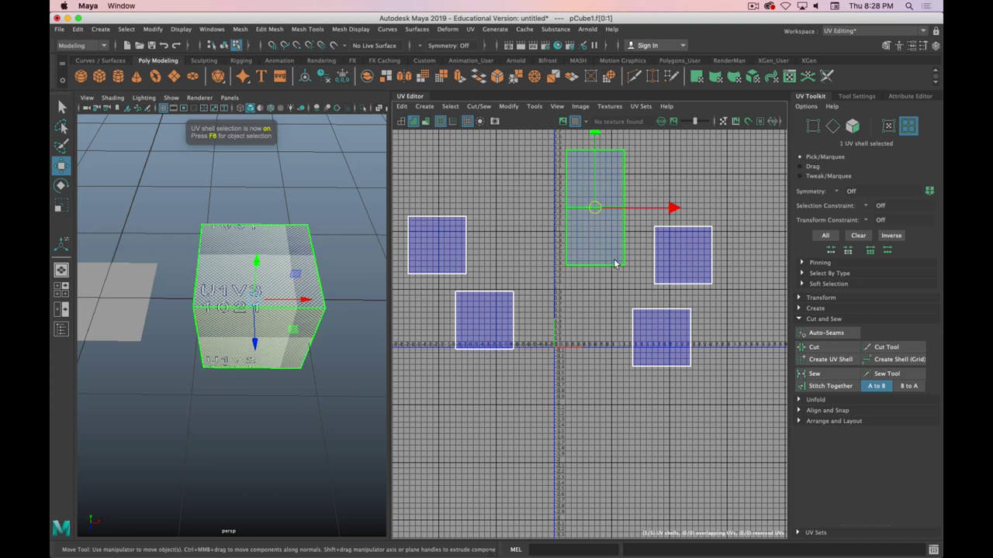
left_click(605, 297)
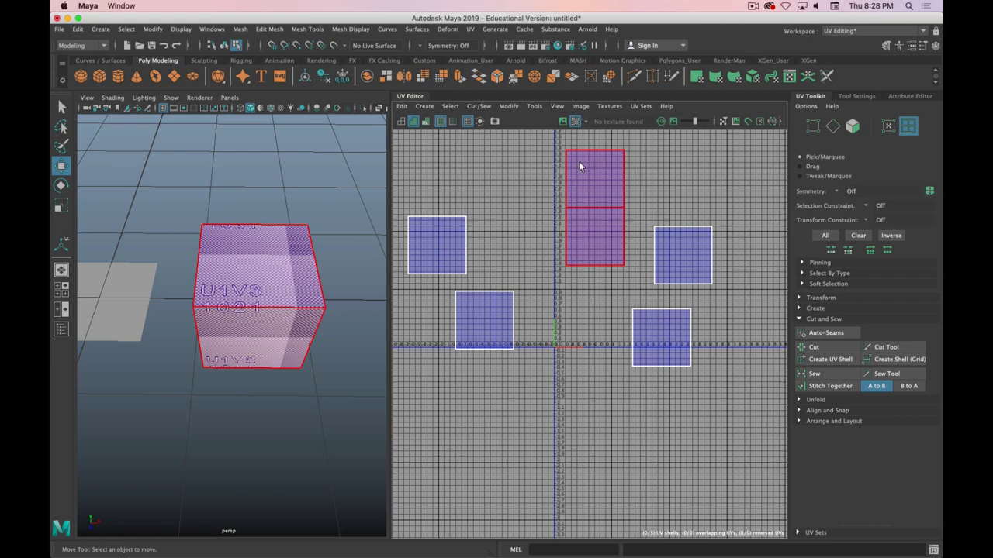
scroll(216, 324, "up", 5)
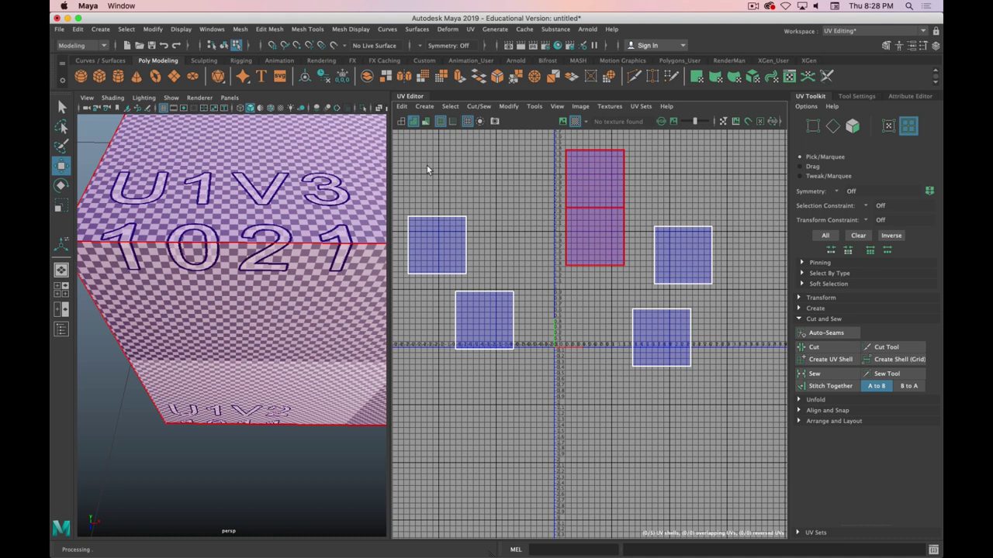
scroll(274, 239, "down", 8)
scroll(275, 241, "up", 6)
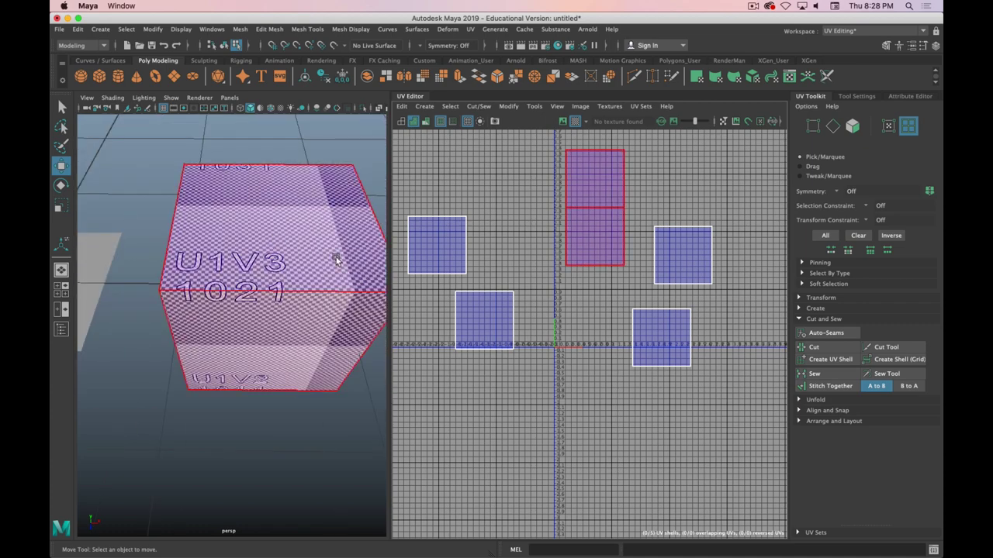
Select the top face's right edge on the cube and stitch the right side face's UV shell to it
right_click_drag(318, 240, 318, 211)
left_click(373, 214)
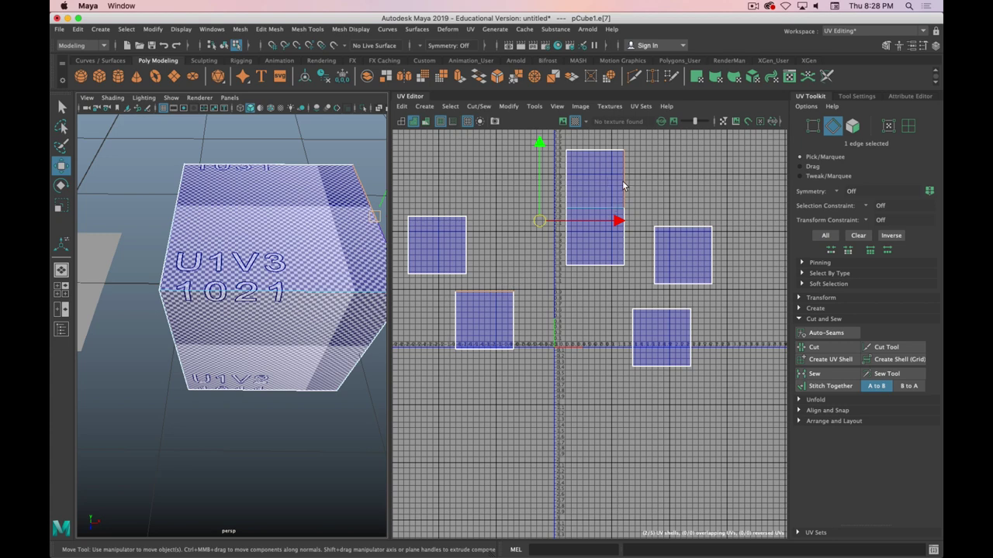
left_click(822, 386)
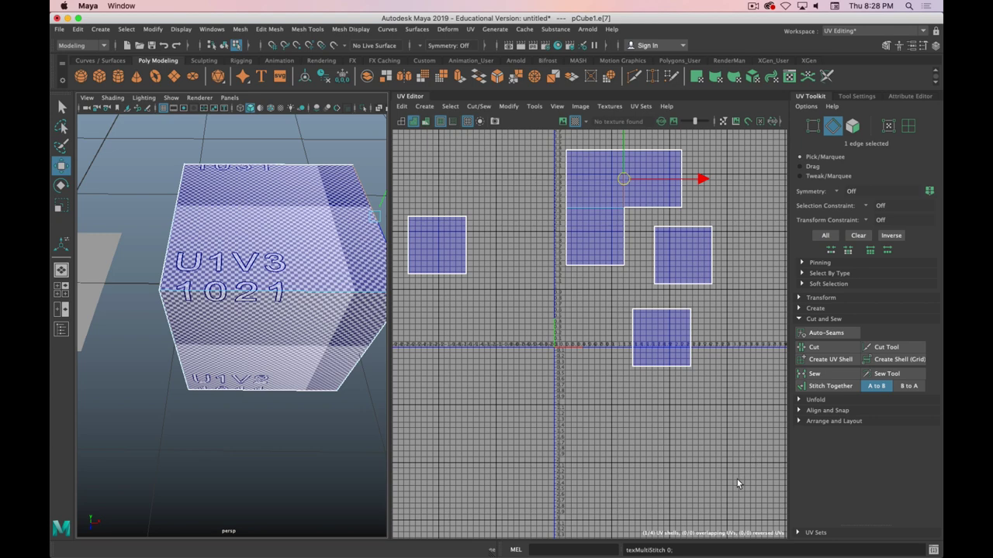
Select the top face's back edge on the cube and stitch the back face's UV shell to it
left_click(267, 166)
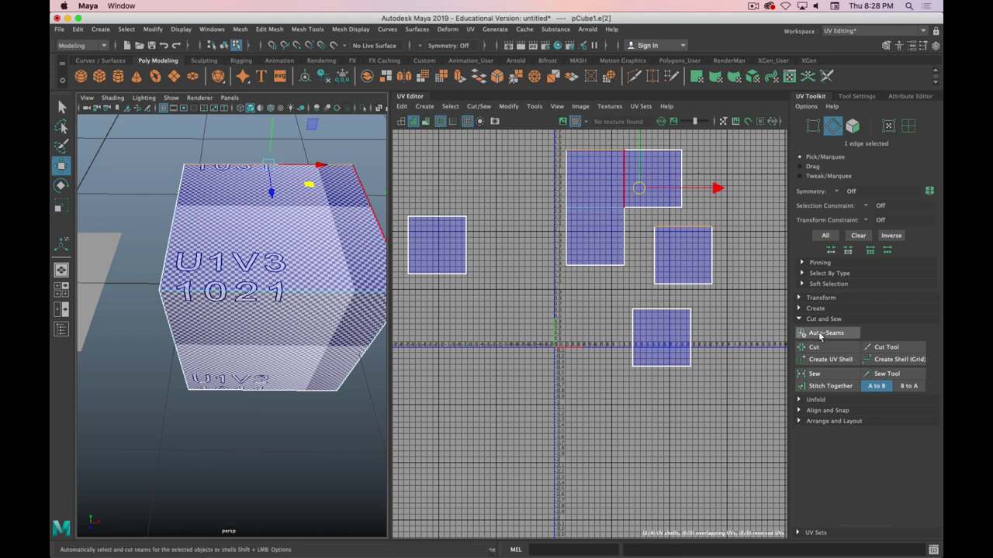
left_click(821, 386)
scroll(523, 249, "down", 5)
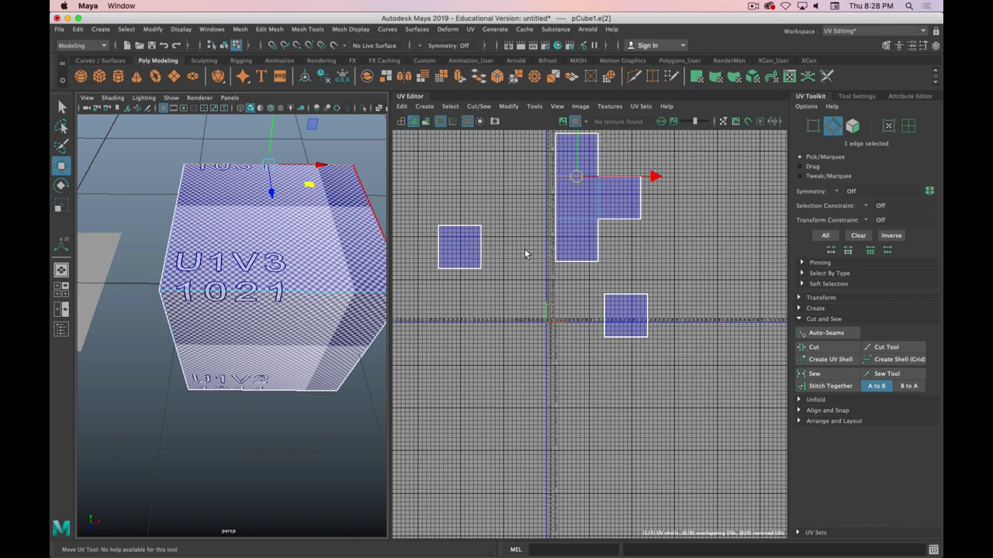
middle_click_drag(522, 228, 548, 314, "alt")
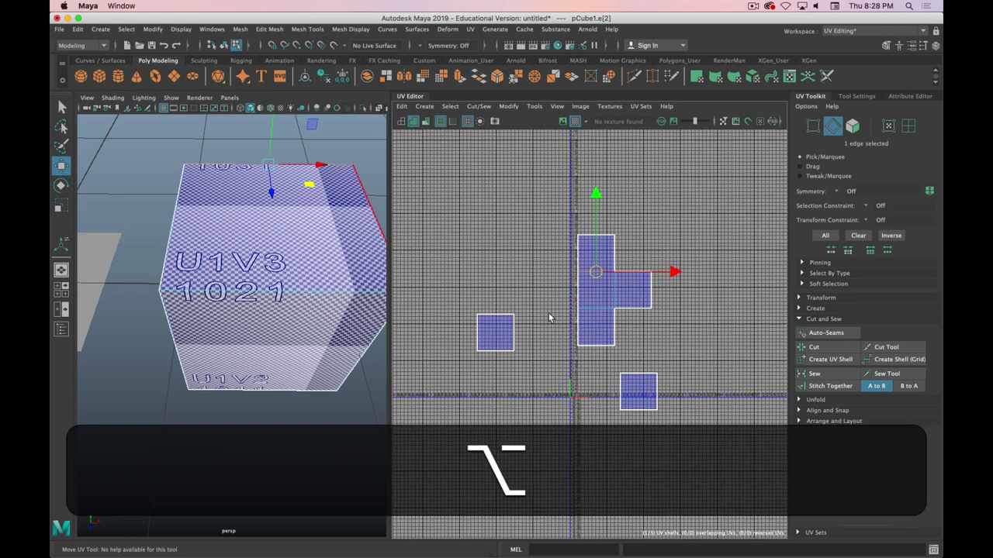
Select the top face's left edge on the cube and stitch the left side face's UV shell into the cross layout
left_click(177, 224)
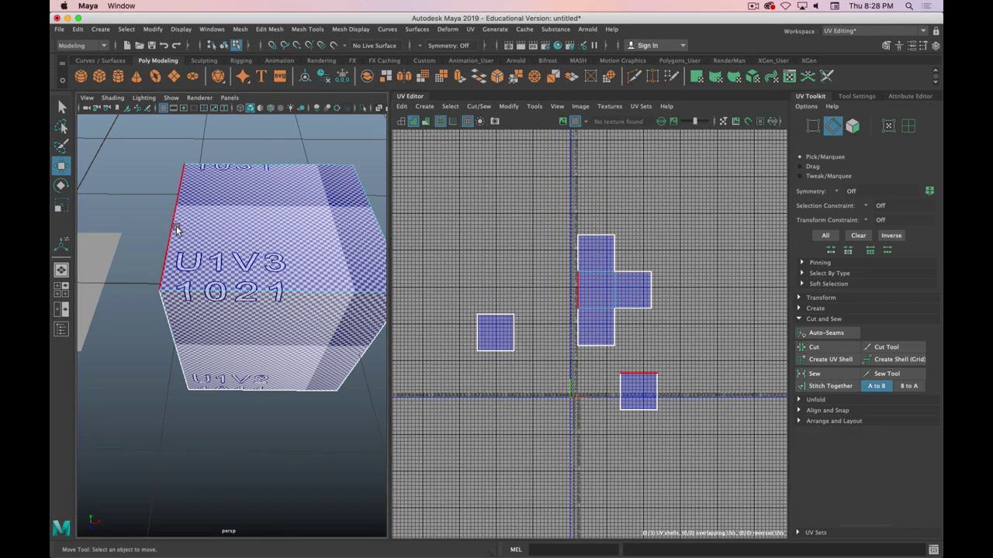
left_click(369, 203)
left_click(813, 388)
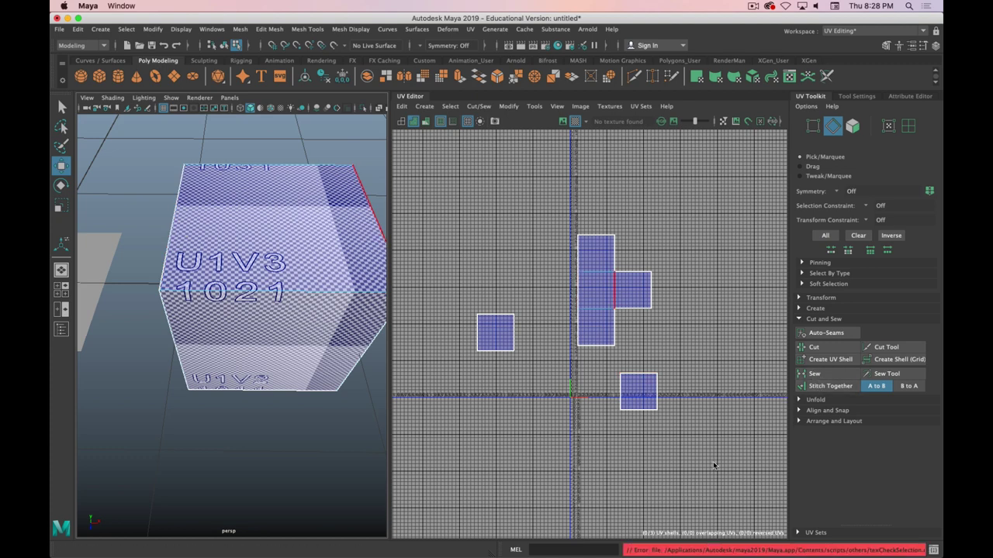
left_click(183, 229)
left_click(181, 227)
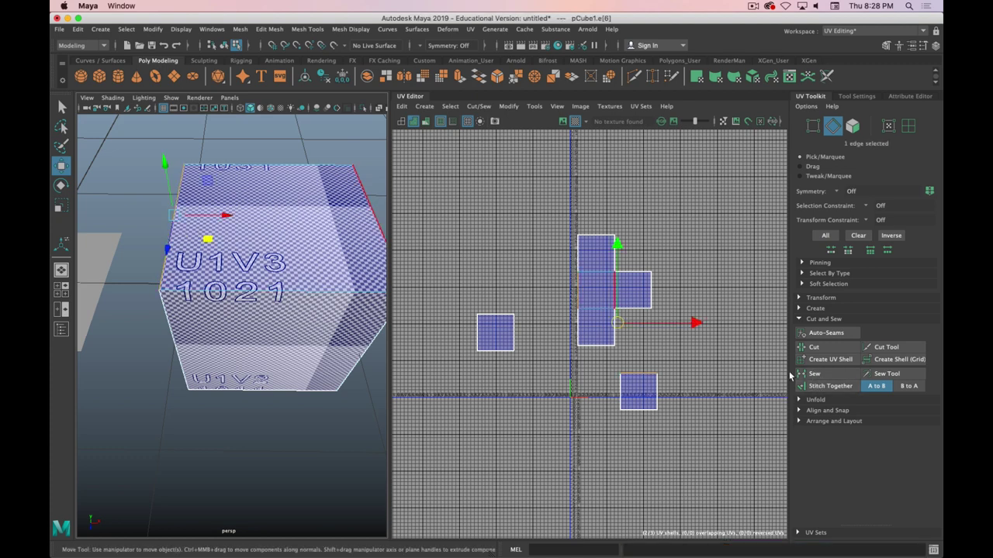
left_click(831, 386)
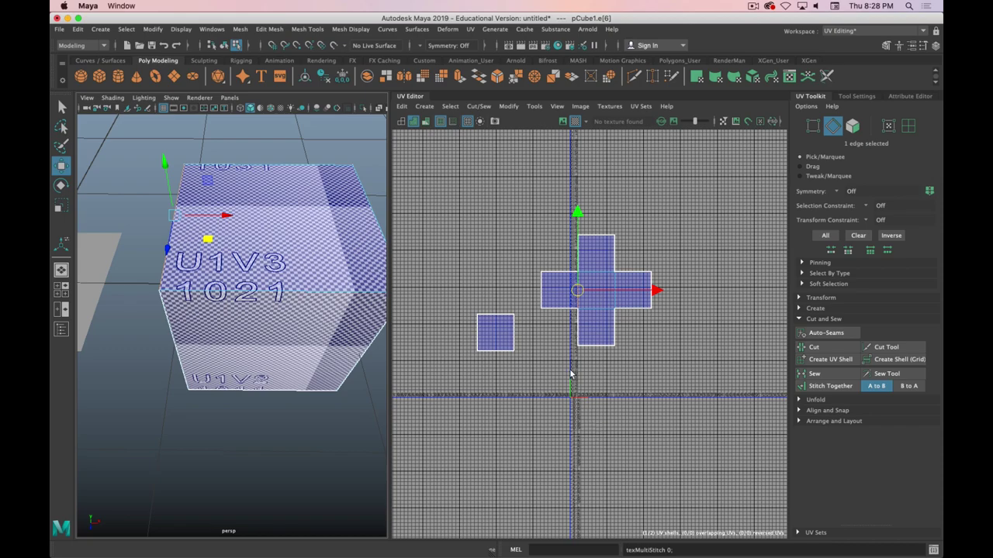
Select the front face's bottom edge on the cube and stitch the bottom face's UV shell to the cross layout
key("alt")
left_click_drag(270, 356, 245, 295, "alt")
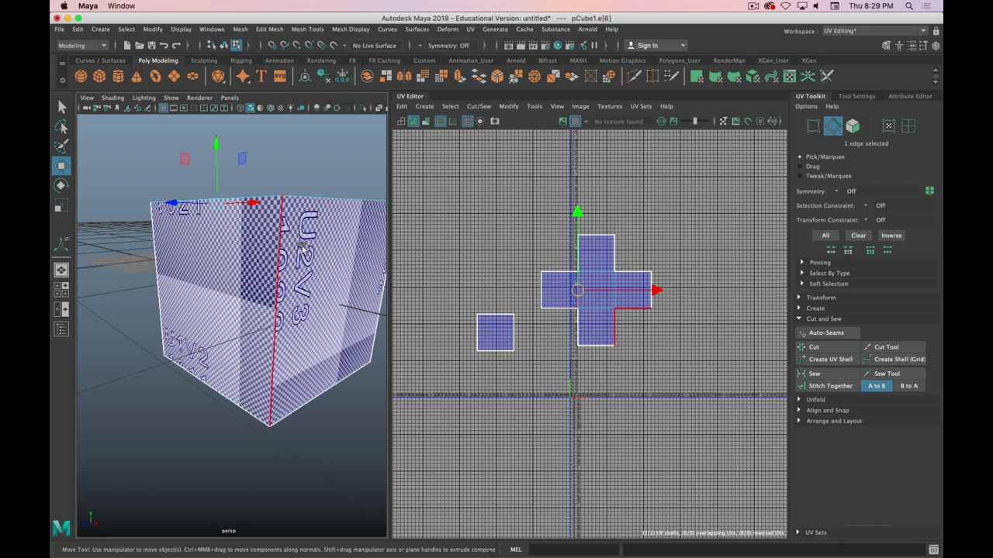
left_click_drag(225, 252, 276, 262, "alt")
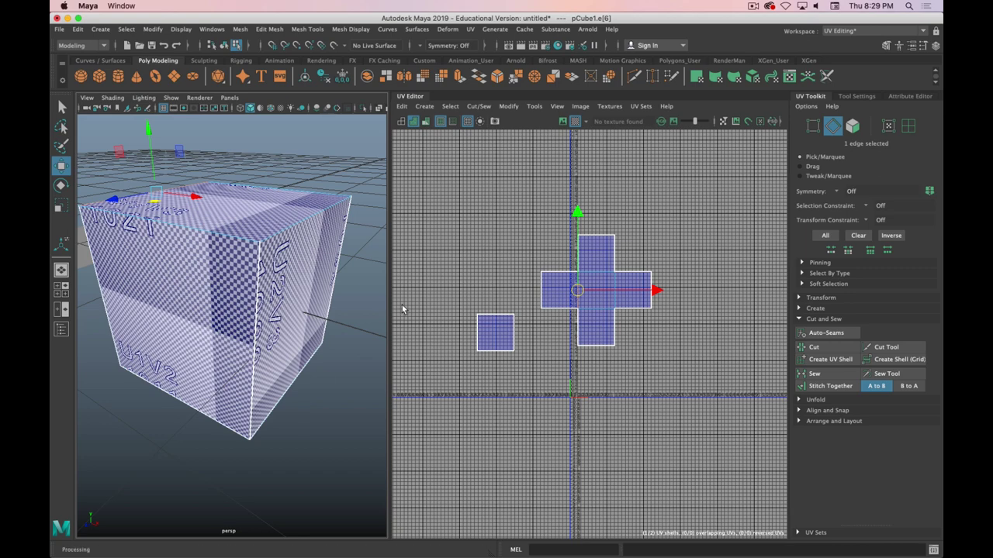
left_click_drag(283, 256, 197, 243, "alt")
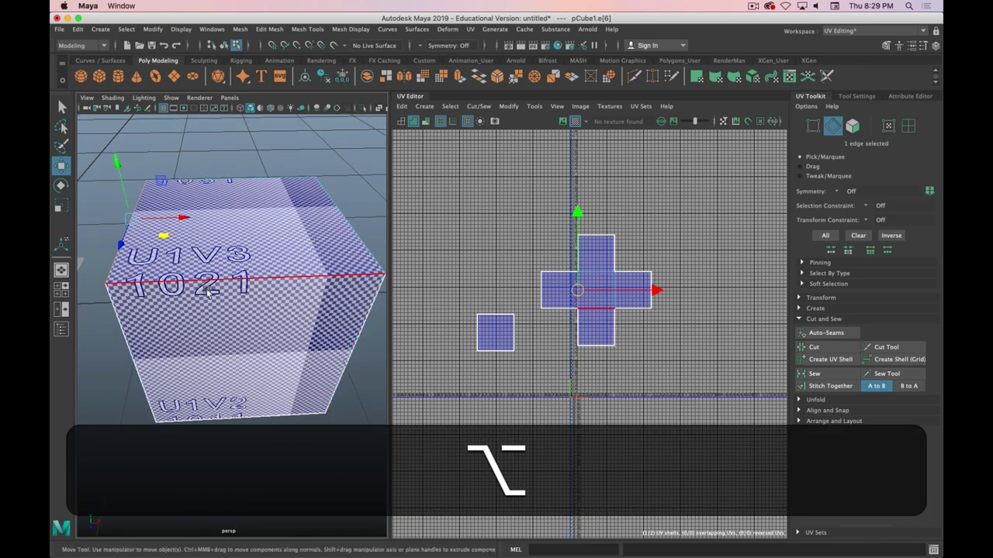
left_click_drag(217, 285, 330, 345, "alt")
mouse_move(209, 318)
left_mouse_down("alt")
mouse_move(222, 326)
mouse_move(210, 304)
mouse_move(212, 335)
left_mouse_up("alt")
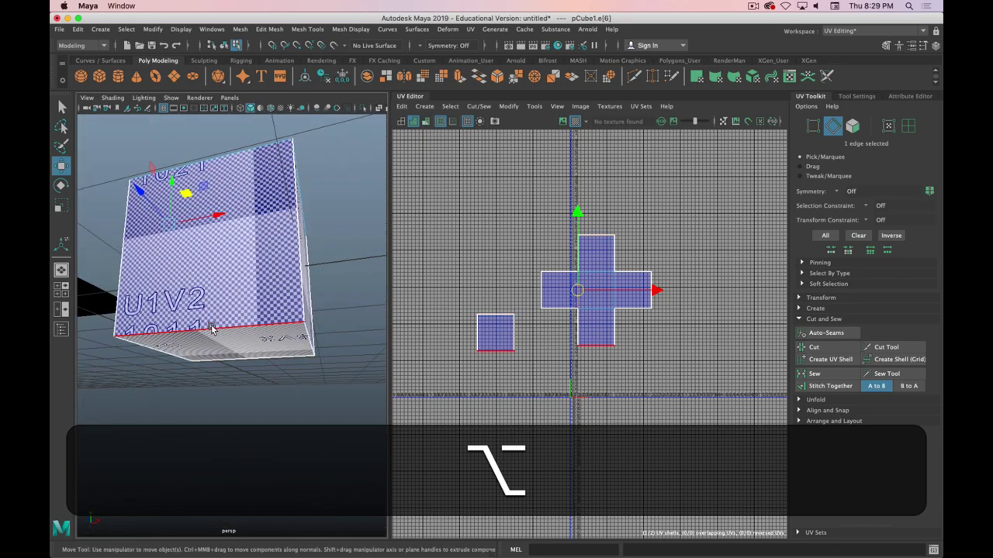
left_click(215, 330)
left_click_drag(254, 211, 255, 288, "alt")
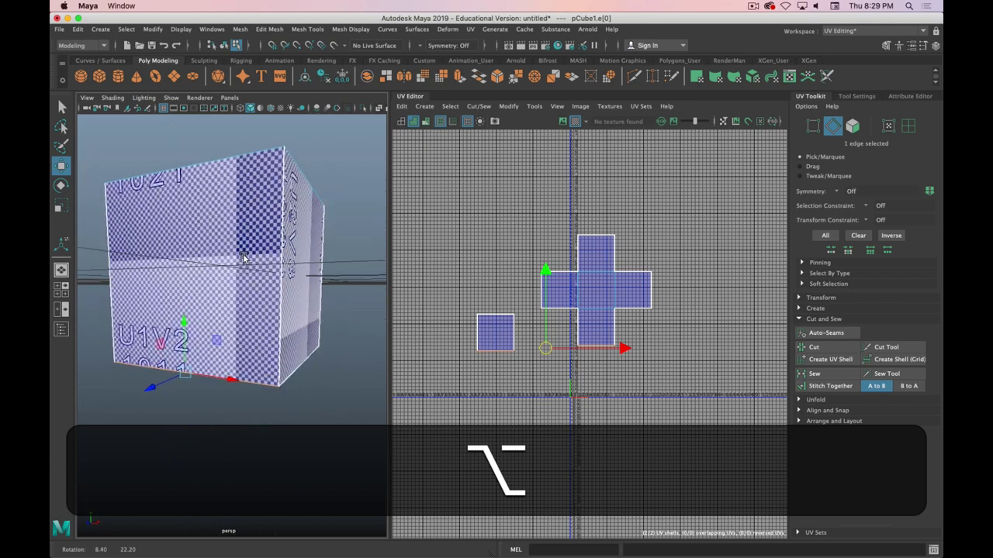
left_click(840, 390)
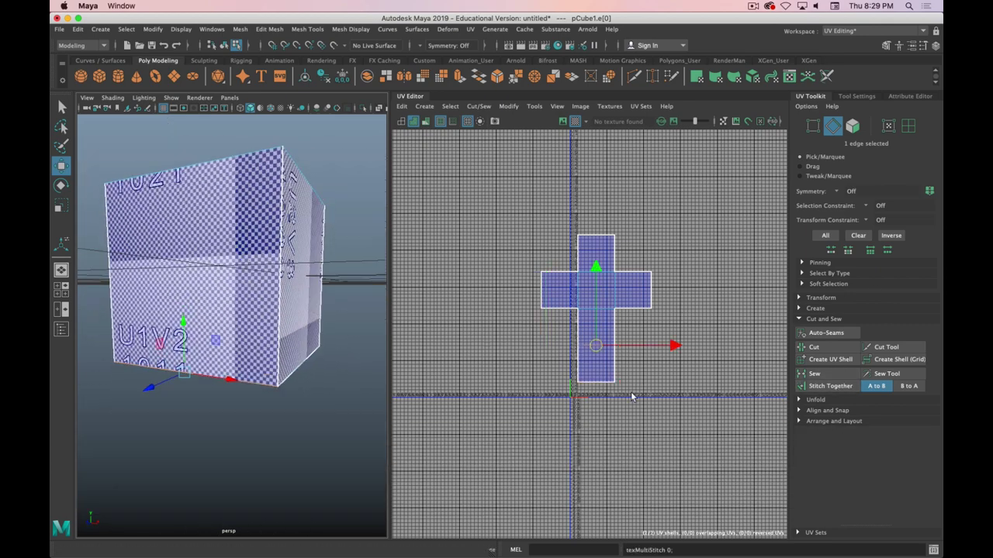
Examine the checker texture across the cube's stitched edges and the seams that remain open around the cross layout
left_click_drag(364, 365, 518, 343, "alt")
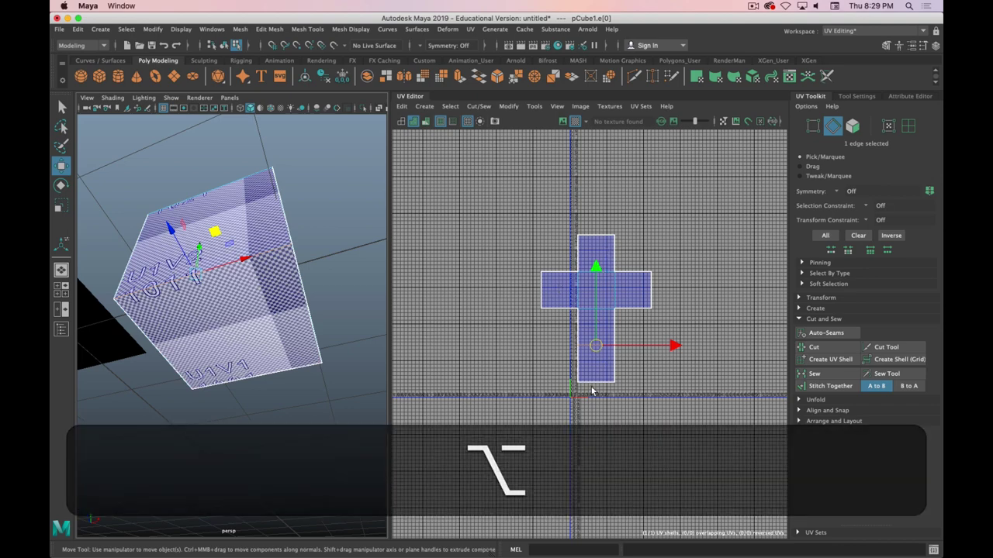
left_click_drag(232, 225, 260, 296, "alt")
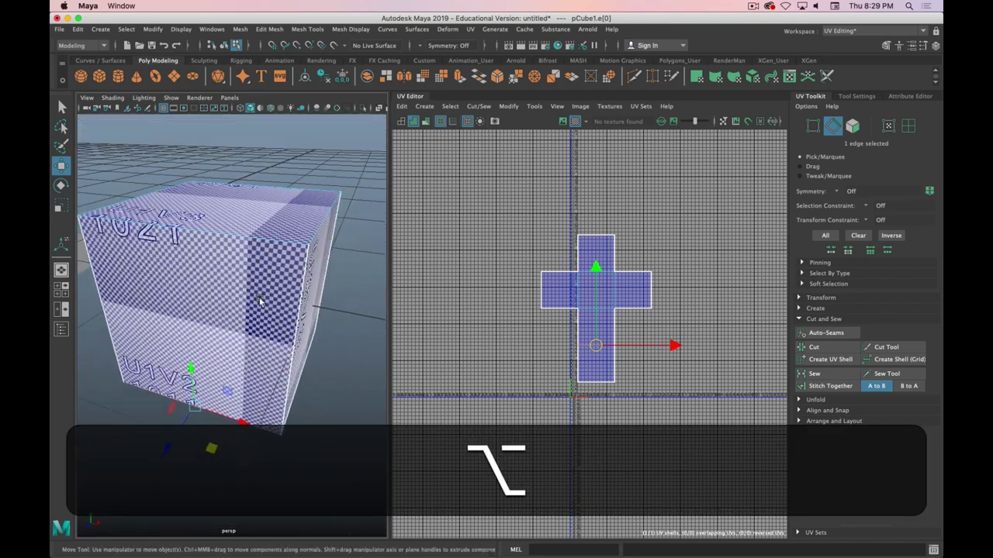
middle_click_drag(257, 290, 314, 267, "alt")
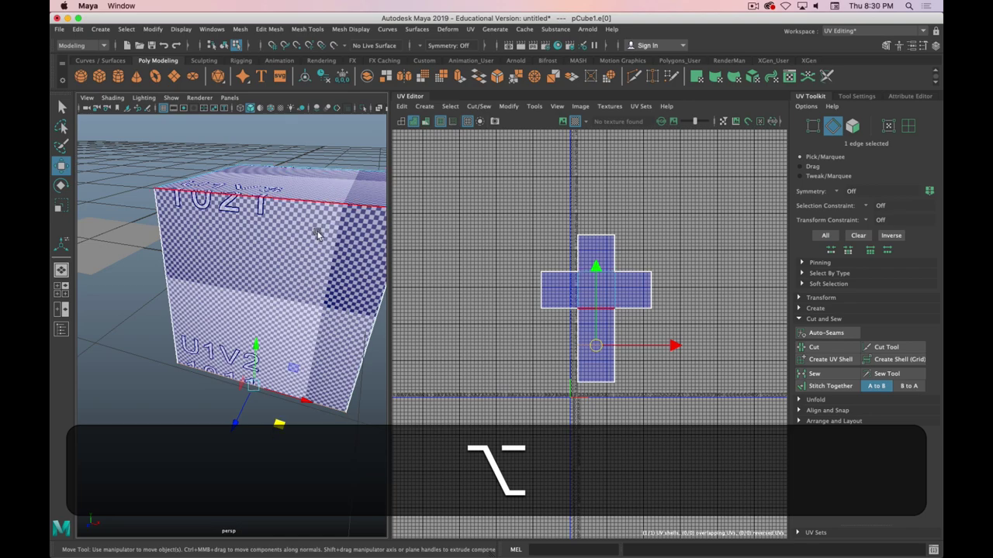
left_click_drag(276, 433, 221, 198, "alt")
left_click_drag(152, 251, 260, 247, "alt")
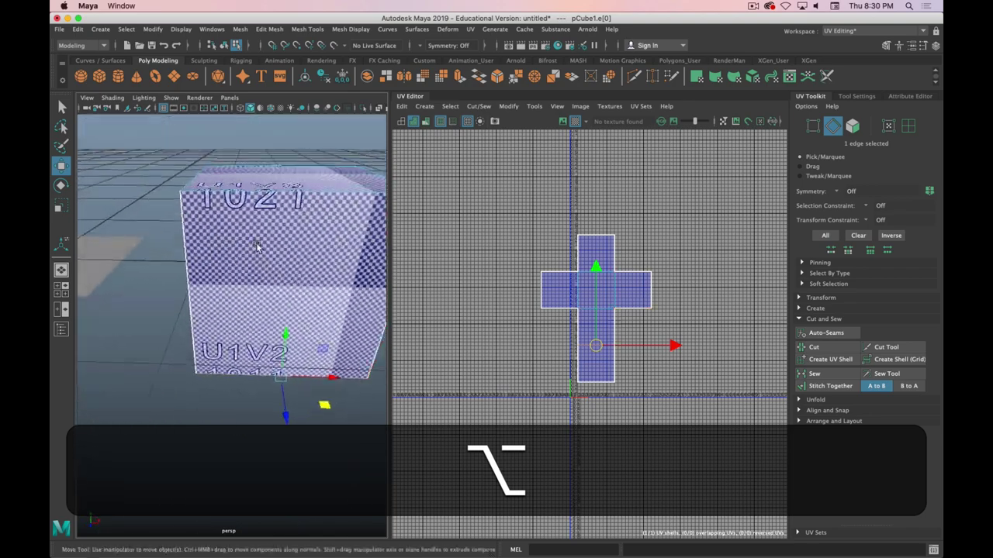
left_click(281, 289)
left_click(614, 324)
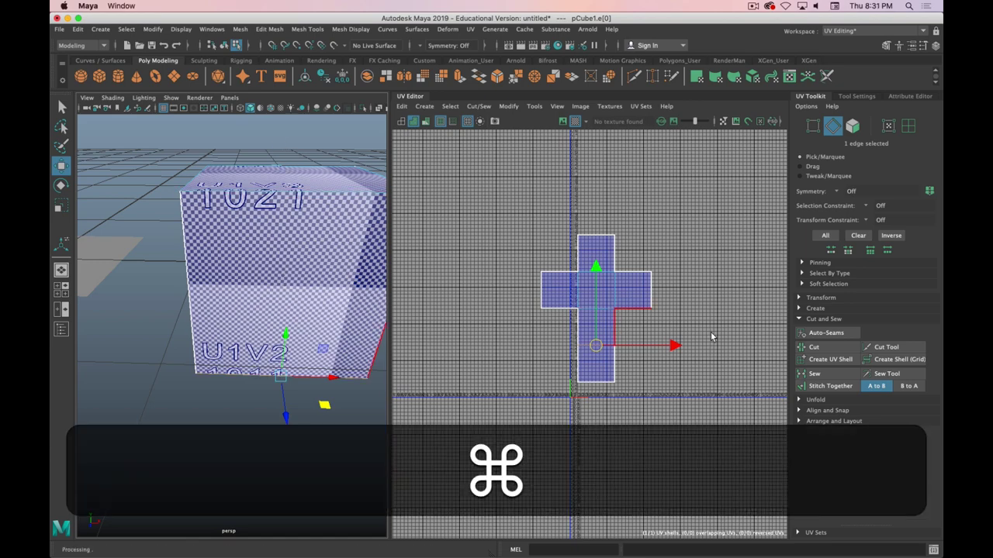
left_click(343, 226)
left_click_drag(344, 226, 271, 232, "alt")
Switch to UV shell selection and select the whole cross-shaped shell
left_click(908, 125)
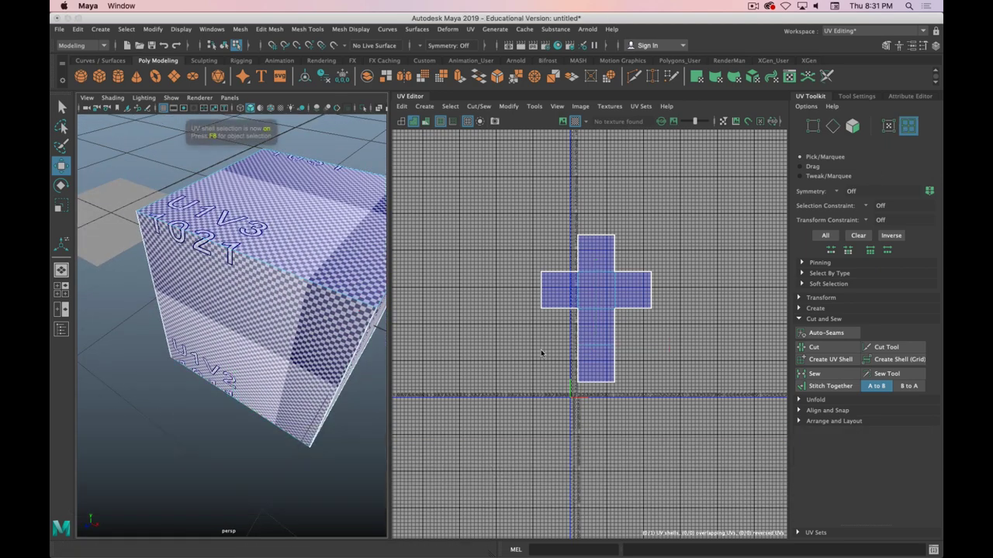
left_click(602, 295)
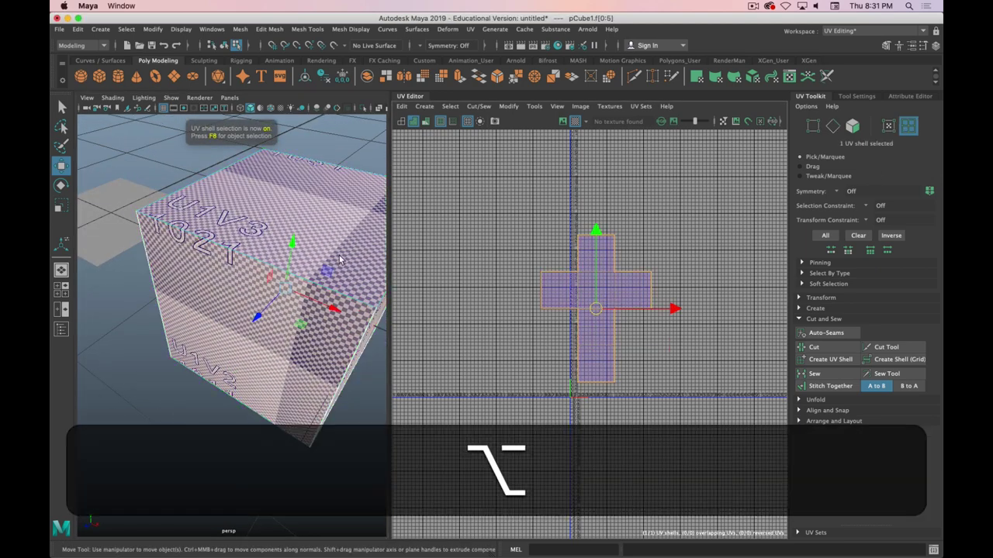
left_click_drag(339, 260, 296, 245, "alt")
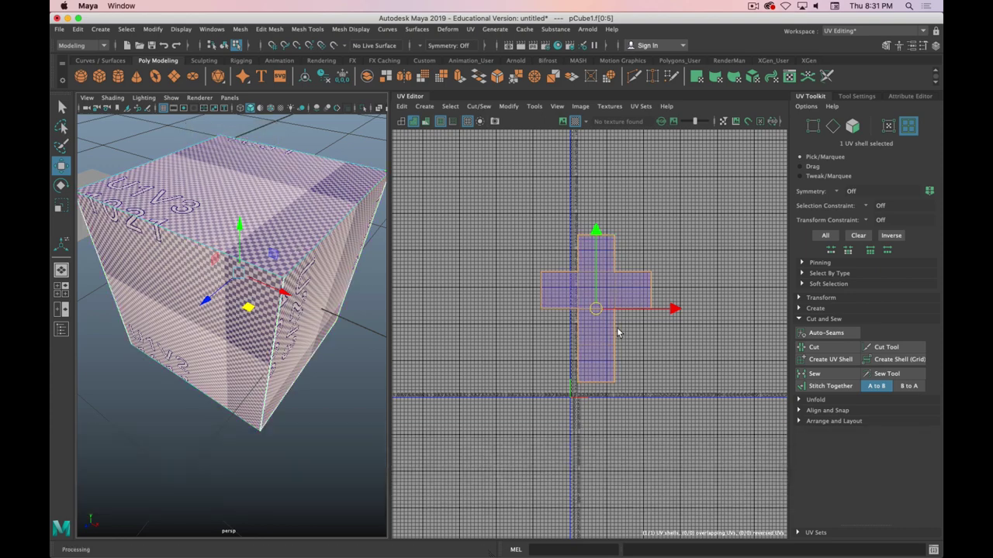
mouse_move(499, 280)
middle_mouse_down("alt")
mouse_move(486, 294)
mouse_move(495, 280)
middle_mouse_up("alt")
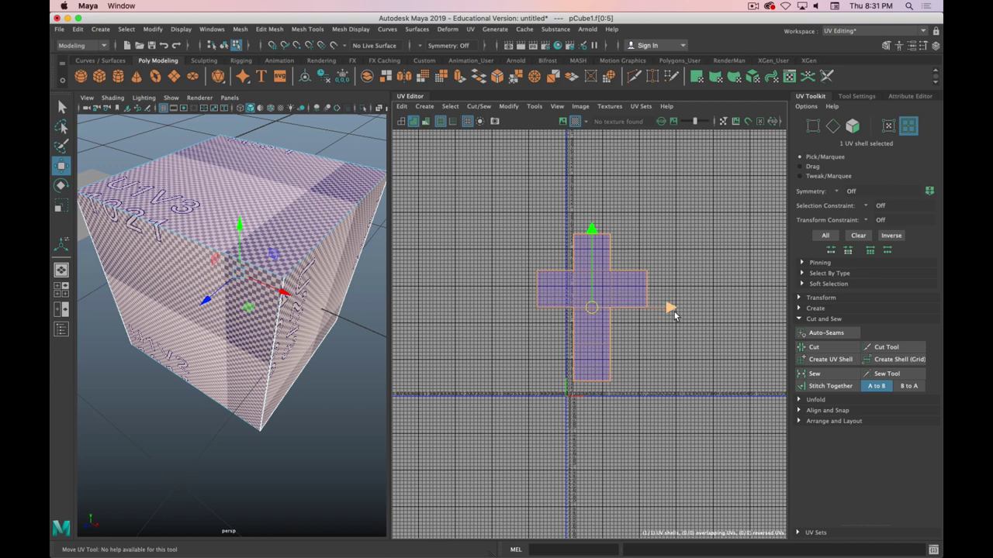
scroll(695, 326, "down", 3)
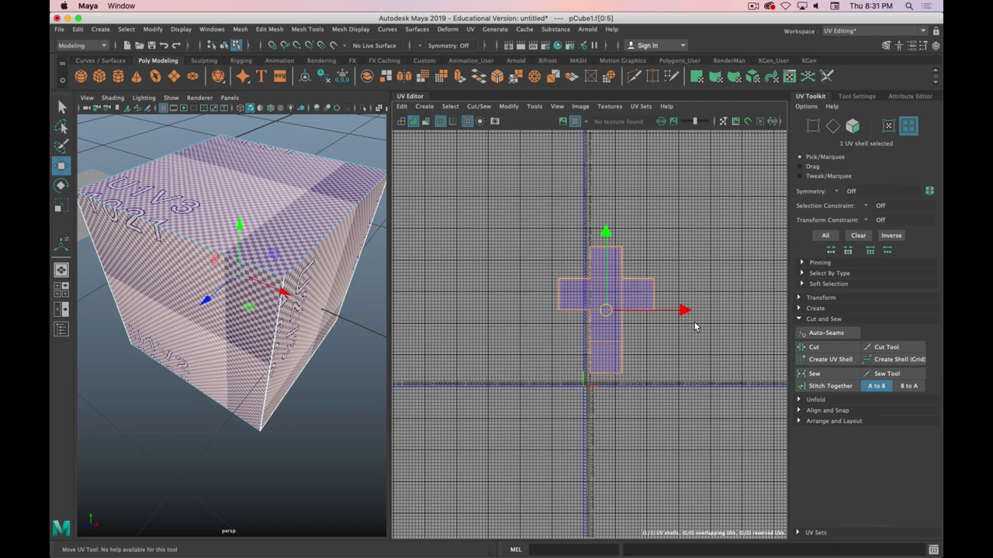
scroll(695, 325, "up", 3)
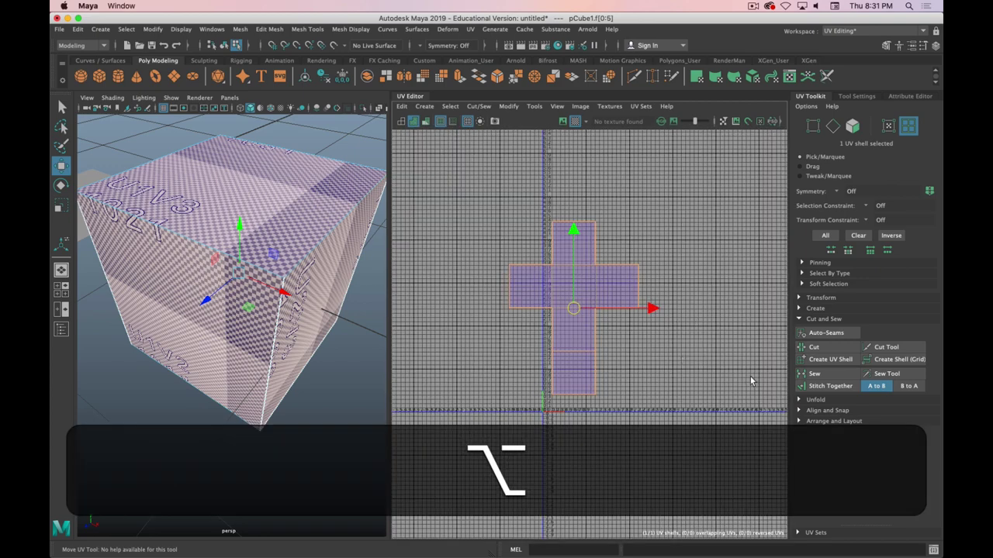
middle_click_drag(634, 369, 637, 366, "alt")
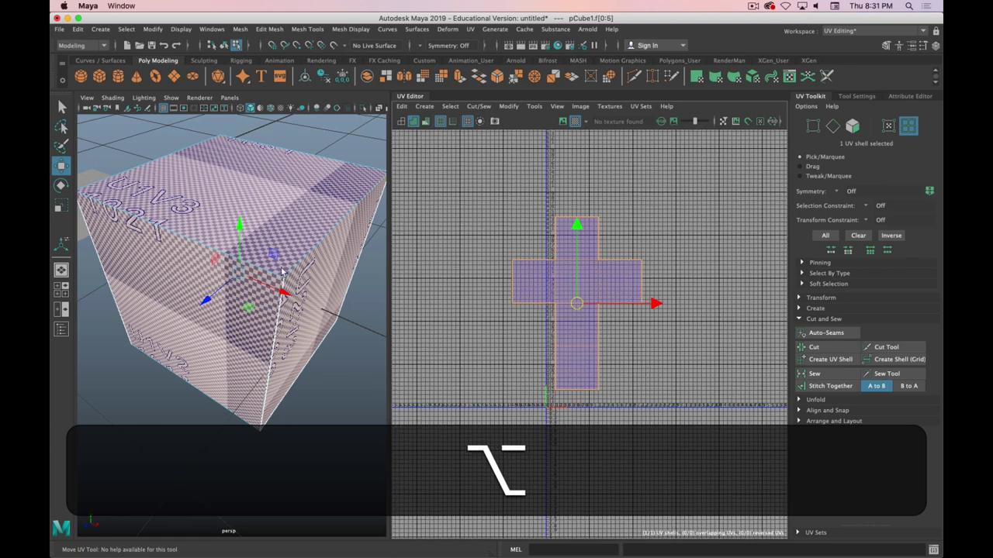
Widen the perspective view against the UV Editor and frame the cube so several textured sides are visible
scroll(279, 268, "up", 5)
scroll(294, 250, "down", 6)
right_click_drag(293, 250, 340, 233, "alt")
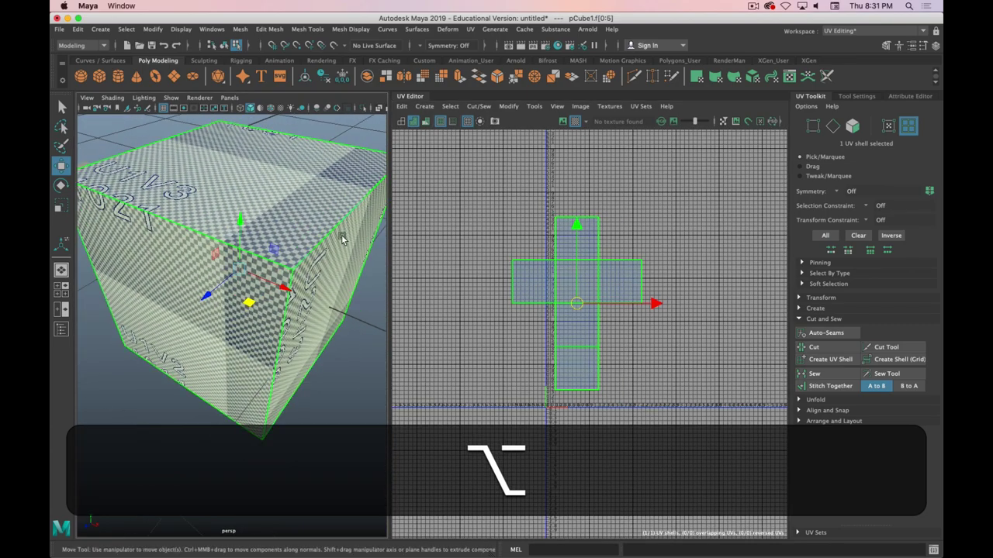
left_click_drag(388, 288, 535, 289)
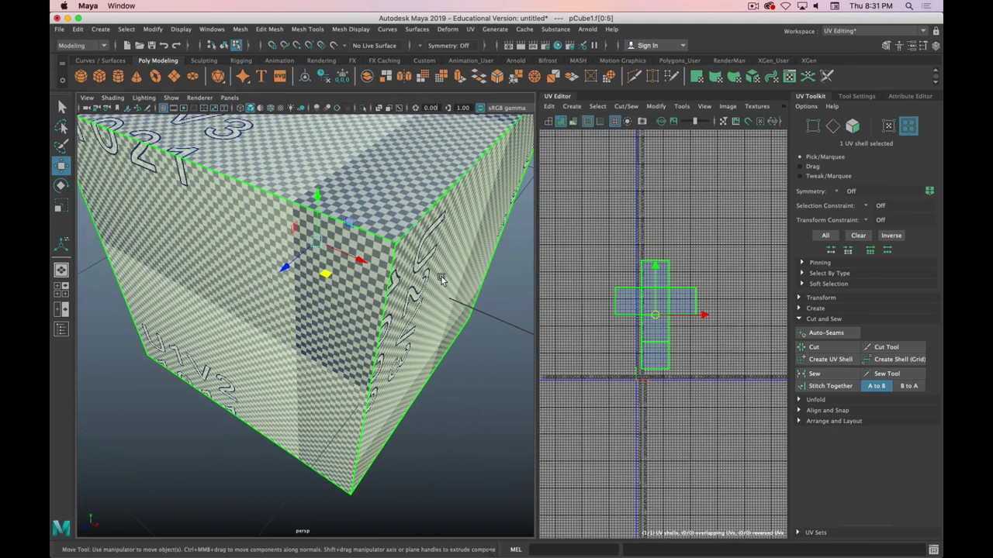
scroll(405, 277, "down", 3)
left_click_drag(405, 276, 386, 272, "alt")
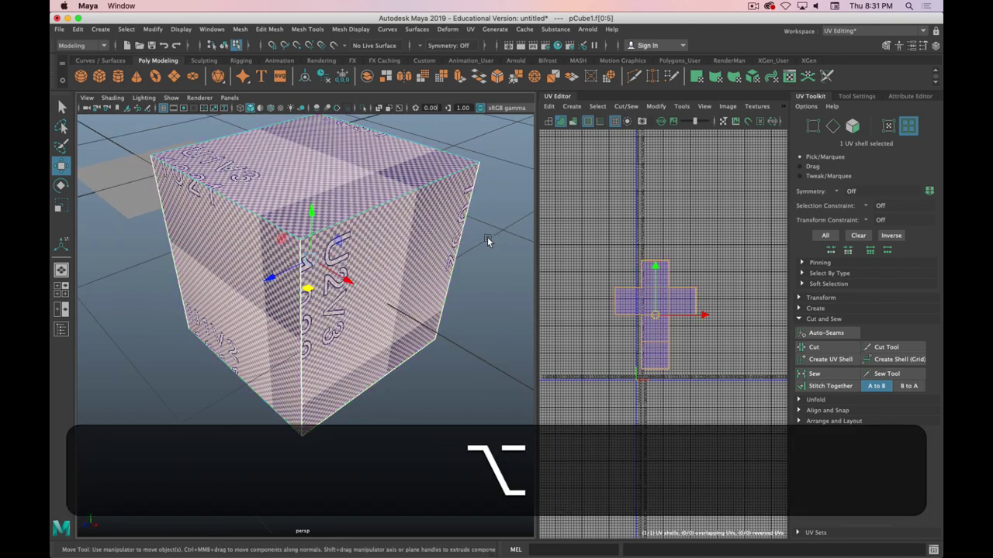
Return to object mode, clear the selection and select the whole cube
right_click_drag(395, 235, 434, 223)
left_click(500, 313)
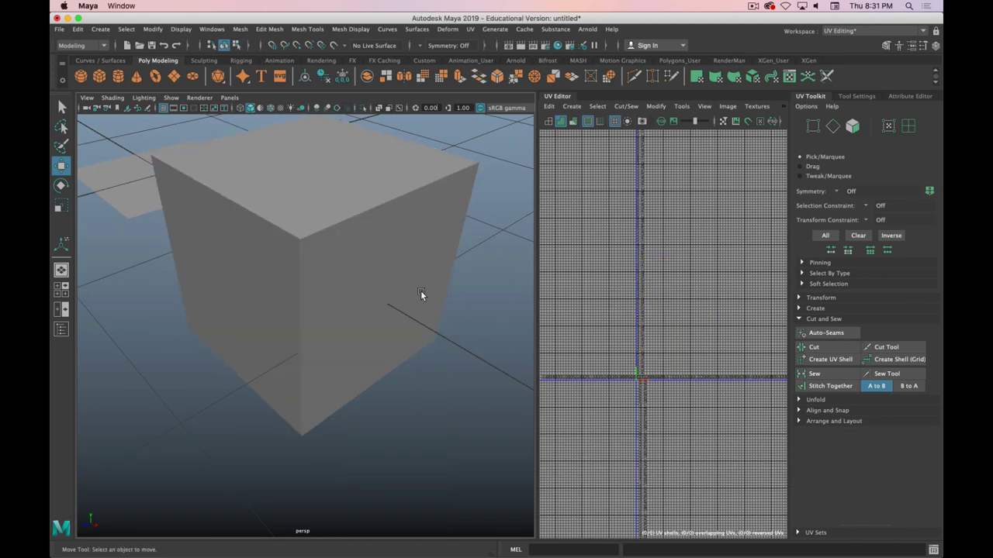
left_click(421, 292)
left_click_drag(423, 294, 454, 330, "alt")
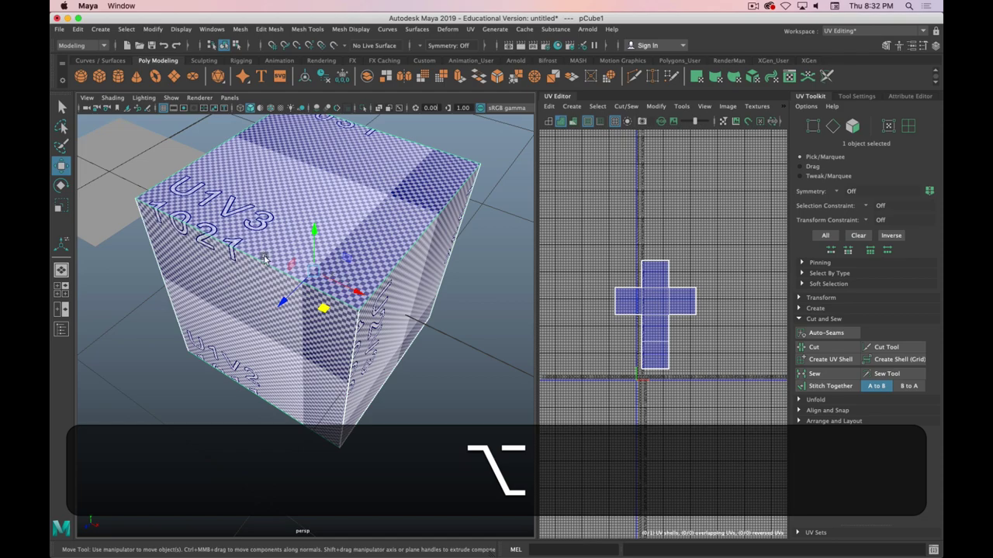
Unfold the selected cube's UVs
scroll(266, 256, "up", 3)
mouse_move(266, 257)
left_mouse_down("alt")
mouse_move(313, 275)
mouse_move(325, 237)
mouse_move(284, 256)
left_mouse_up("alt")
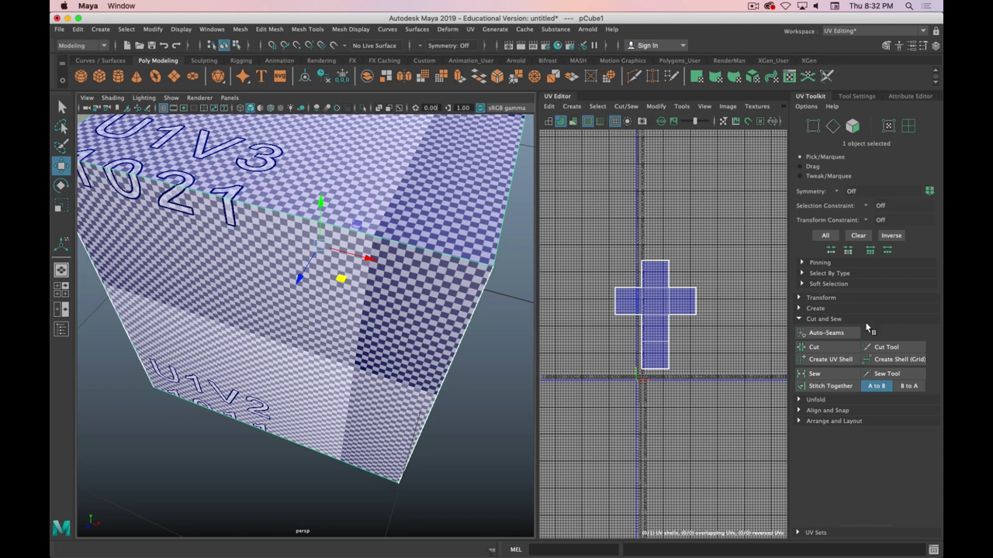
left_click(800, 400)
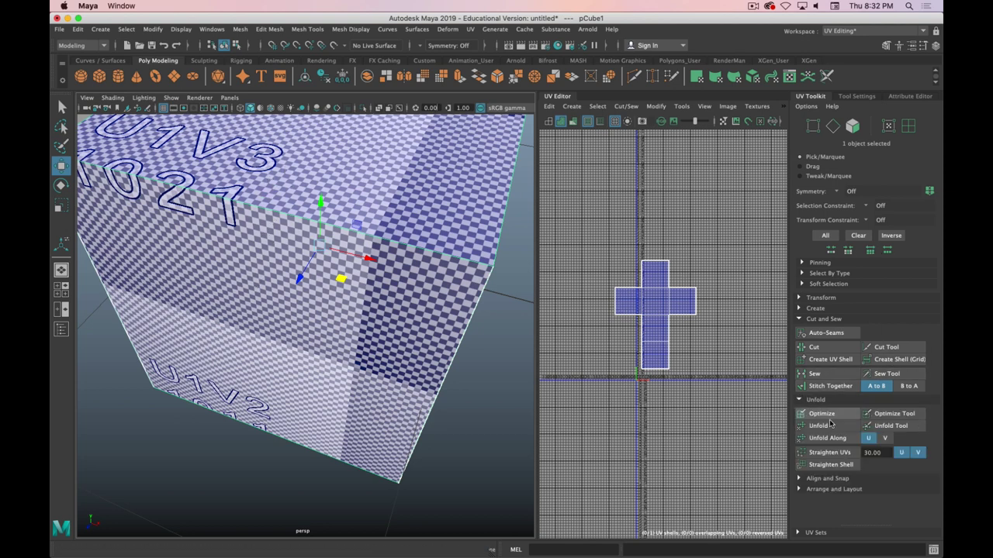
left_click(815, 425)
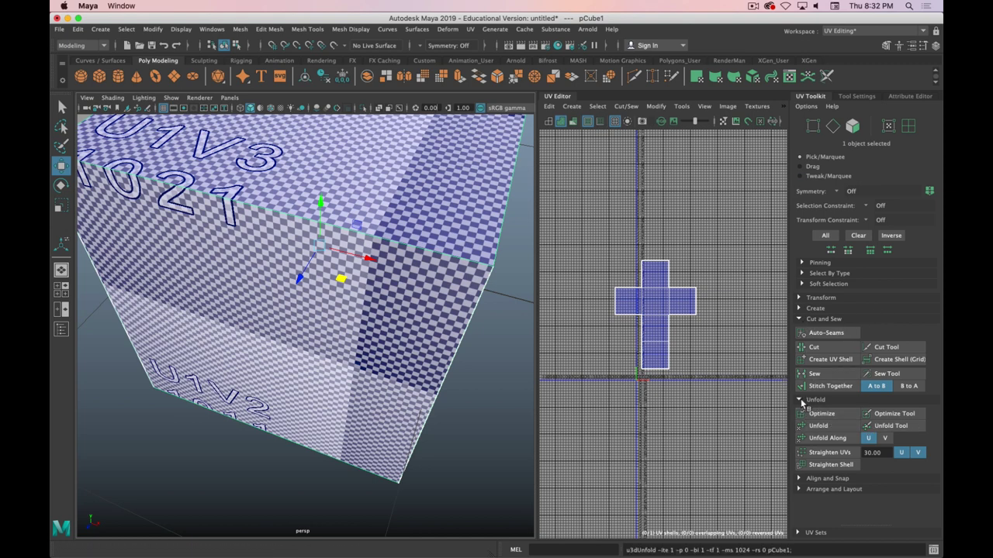
left_click(800, 399)
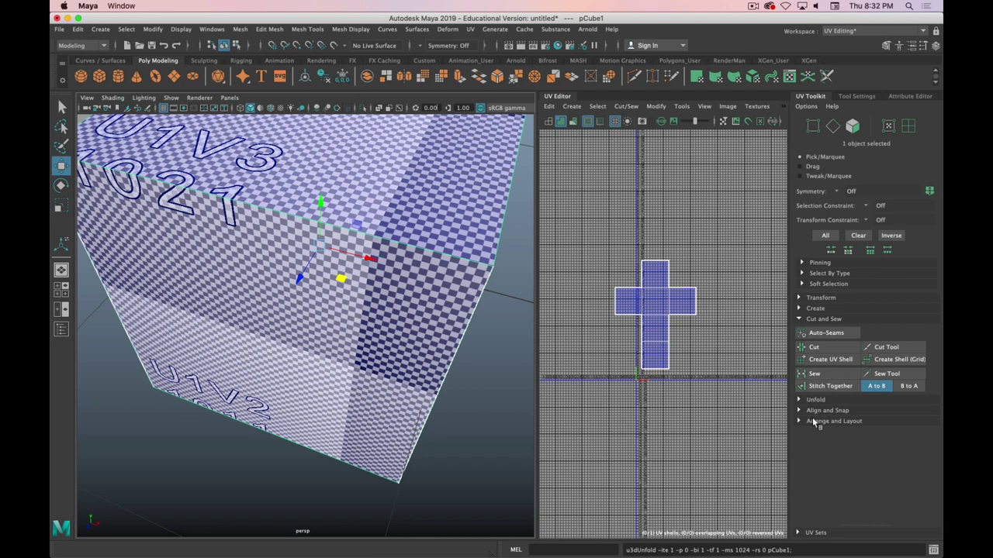
Lay out the cube's UVs so the cross-shaped shell fits inside the 0 to 1 UV space
left_click(801, 422)
scroll(802, 411, "down", 2)
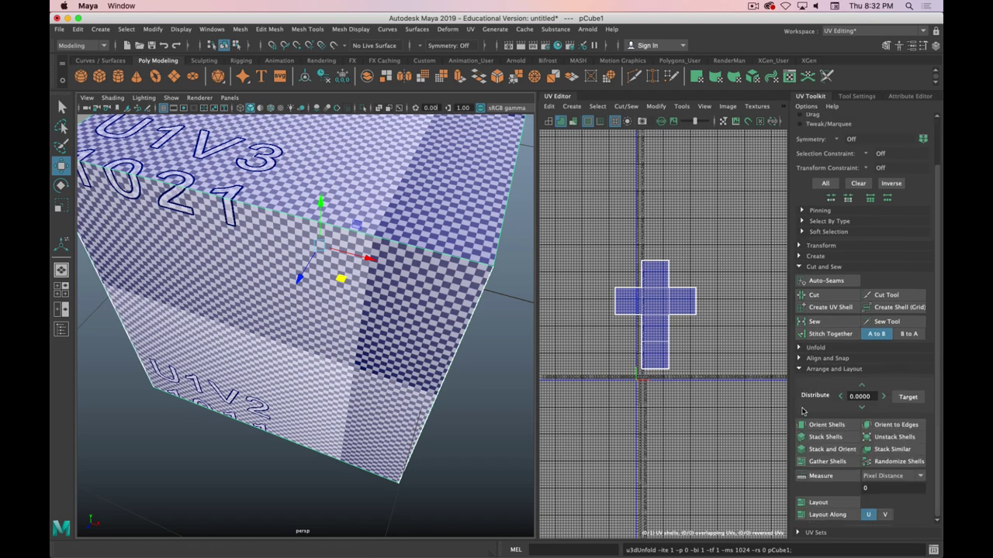
scroll(669, 342, "down", 2)
scroll(669, 340, "up", 10)
middle_click_drag(669, 364, 762, 172, "alt")
scroll(693, 256, "up", 2, "alt")
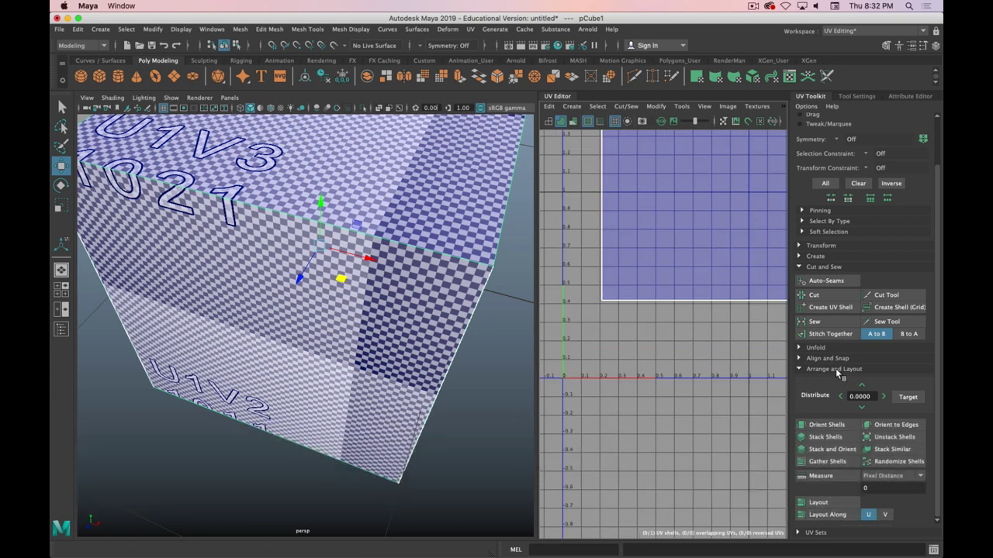
left_click(816, 504)
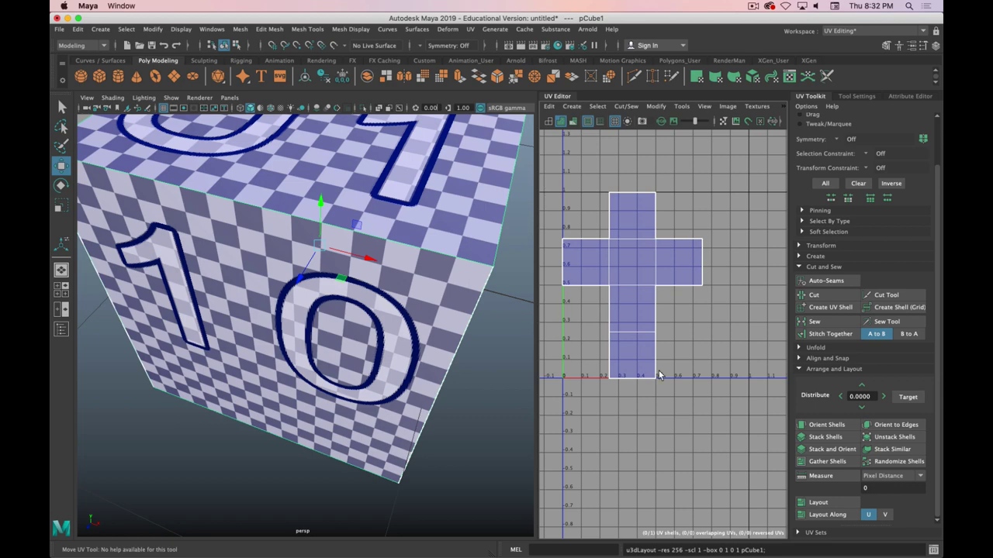
Select the cross-shaped UV shell and rotate it clockwise to a diagonal orientation, finishing with the Move tool active
scroll(257, 236, "down", 8)
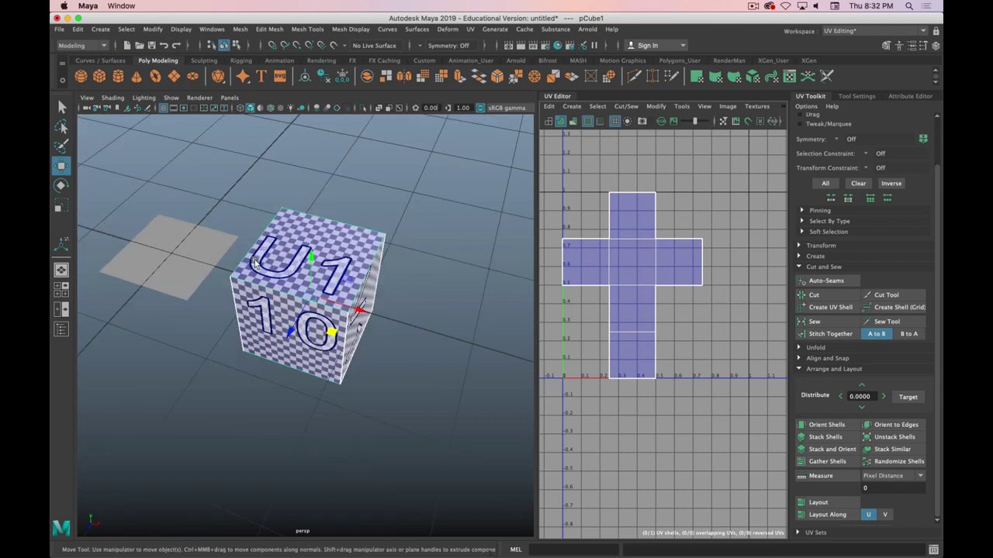
left_click_drag(390, 297, 465, 268, "alt")
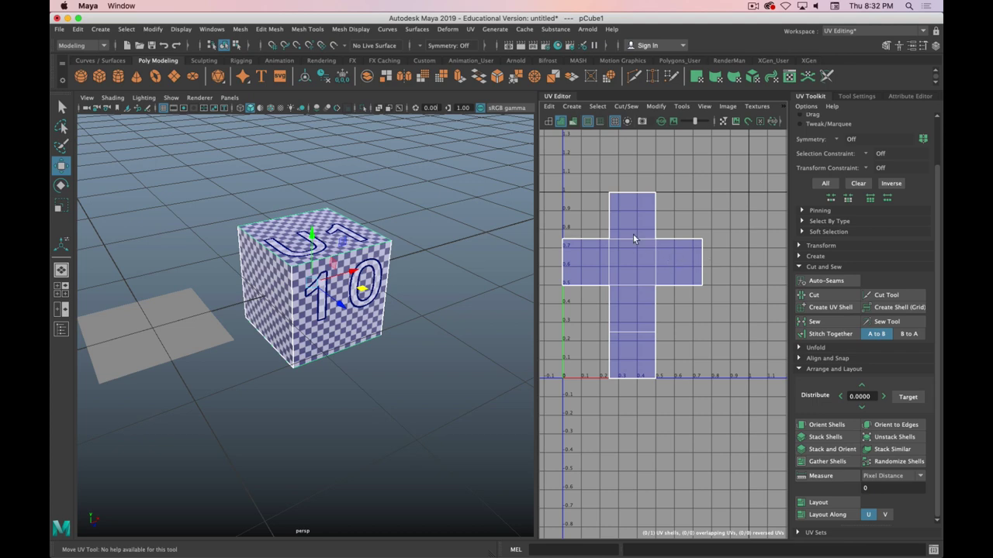
key("e")
key("r")
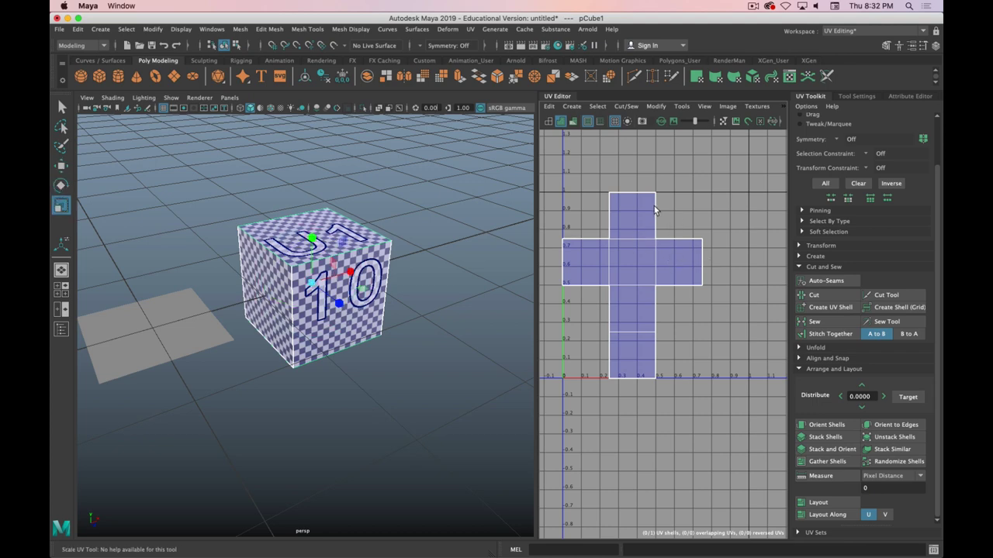
key("e")
right_click_drag(639, 214, 593, 195)
left_click(643, 224)
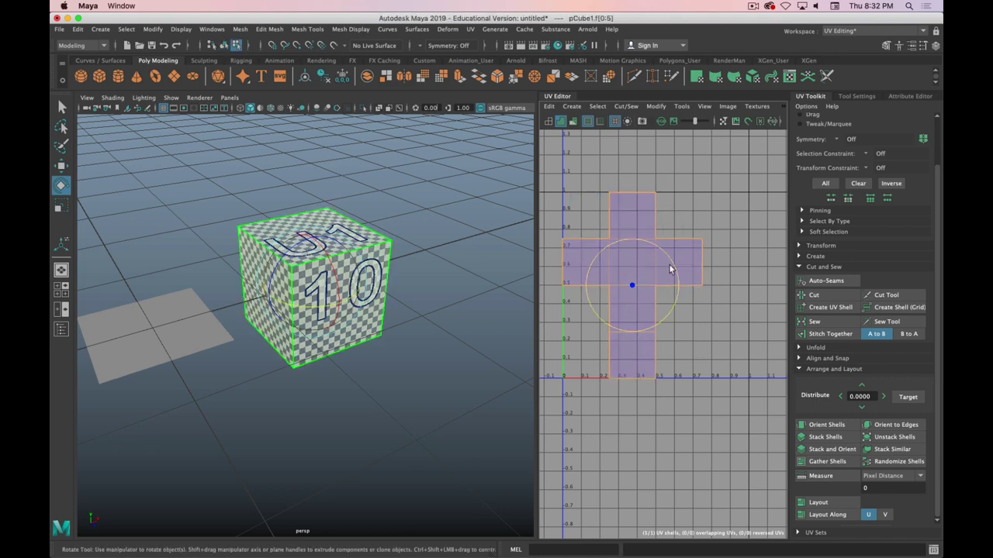
left_click_drag(668, 264, 619, 335)
key("F8")
key("w")
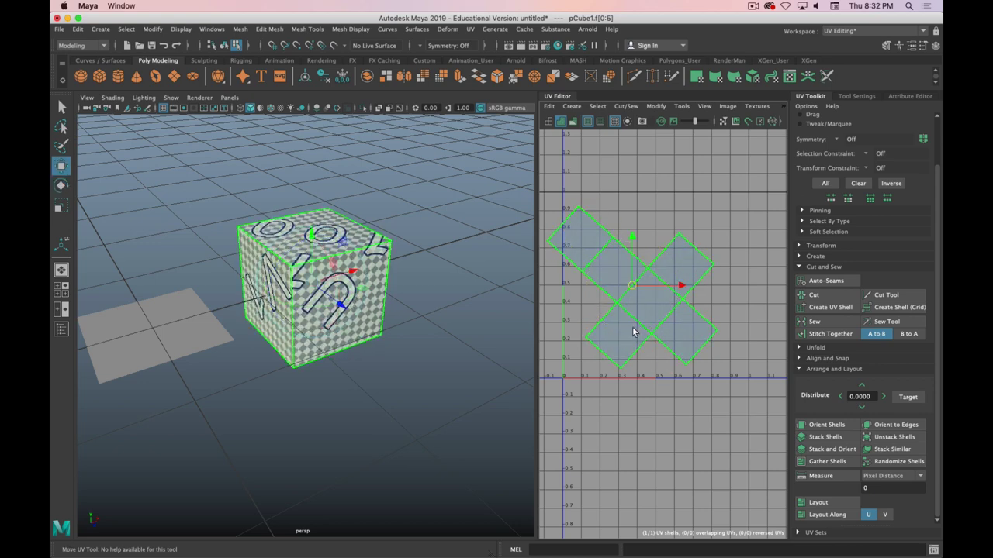
Move the diagonal cross-shaped shell along U inside the 0 to 1 space and scale it up slightly
middle_click_drag(642, 300, 671, 301)
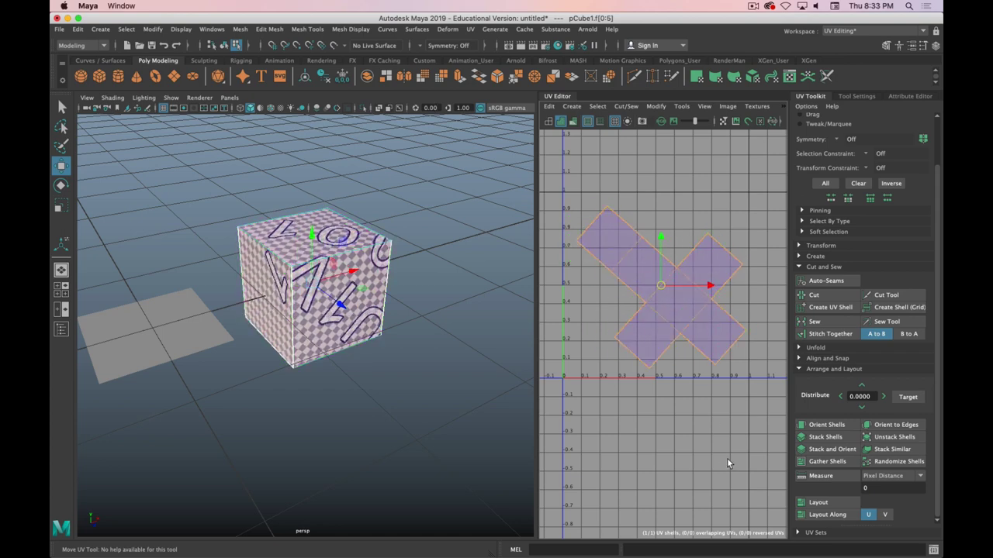
key("r")
mouse_move(705, 410)
middle_mouse_down()
mouse_move(729, 414)
mouse_move(704, 411)
middle_mouse_up()
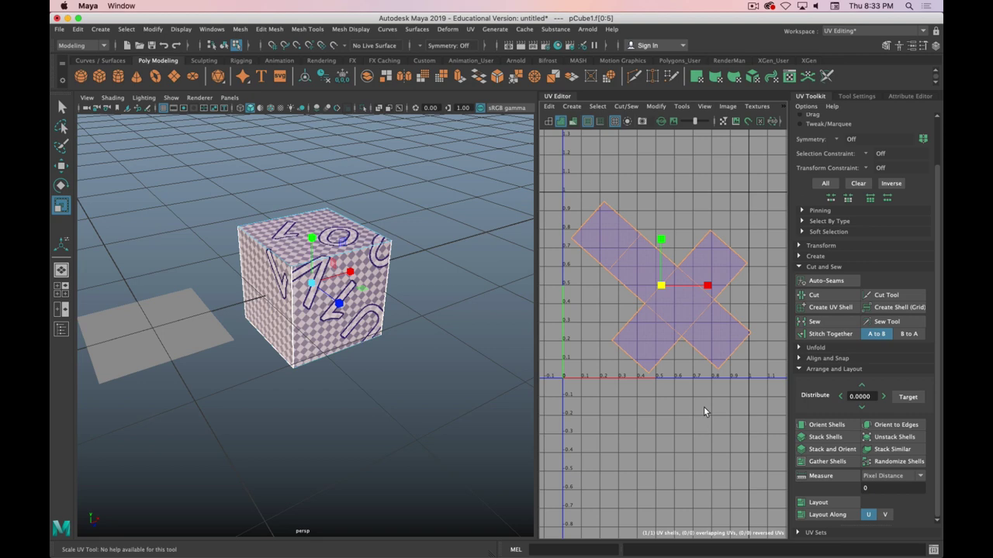
Undo the shell's scaling, move and rotation to restore the upright laid-out cross
key("super+z")
key("super+z")
key("super+z")
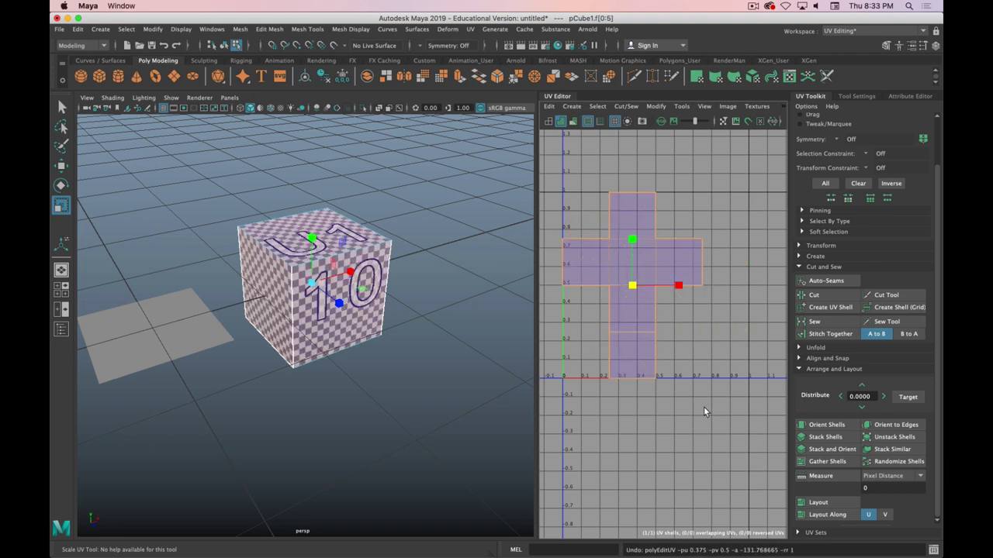
Activate the Move tool, widen the UV Editor and display the checker texture behind the shell
key("w")
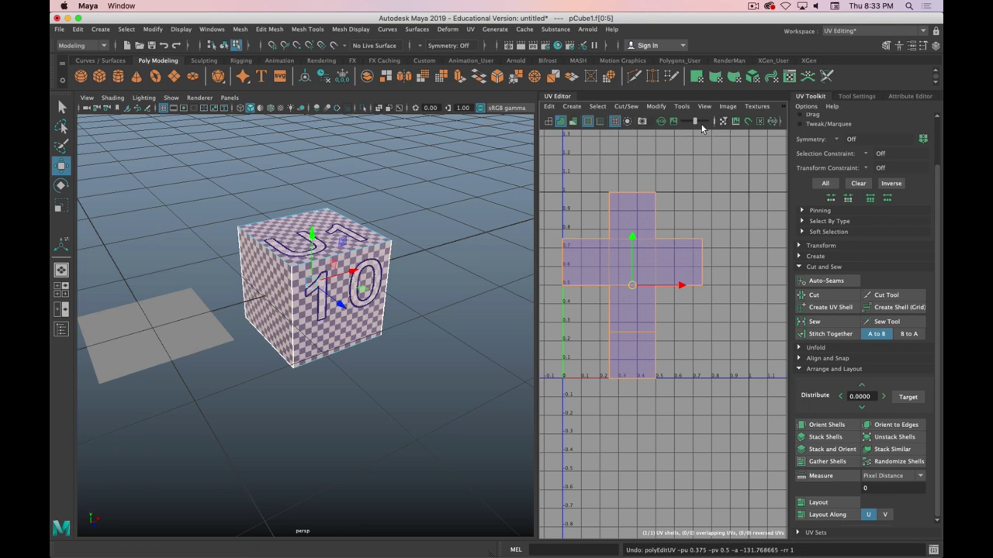
left_click_drag(534, 151, 431, 151)
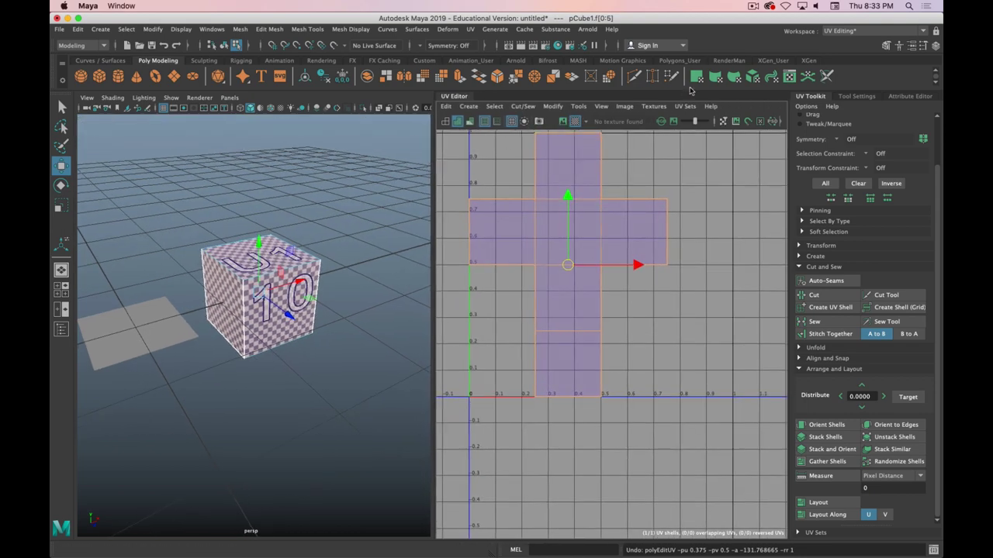
left_click(574, 121)
Move the cross-shaped shell along U toward the middle of the UV space and scale it down clear of the borders
left_click_drag(649, 266, 685, 266)
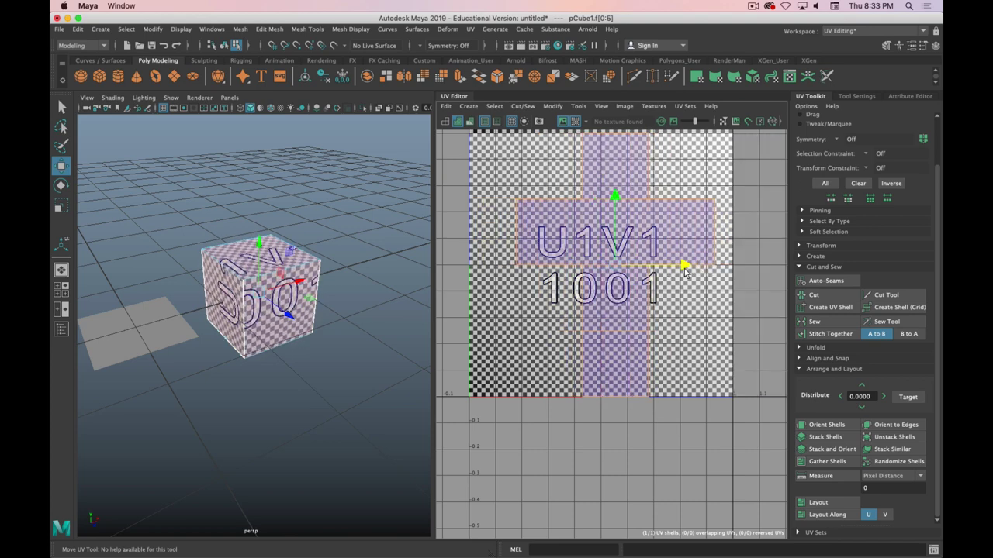
key("r")
middle_click_drag(693, 318, 678, 304)
key("w")
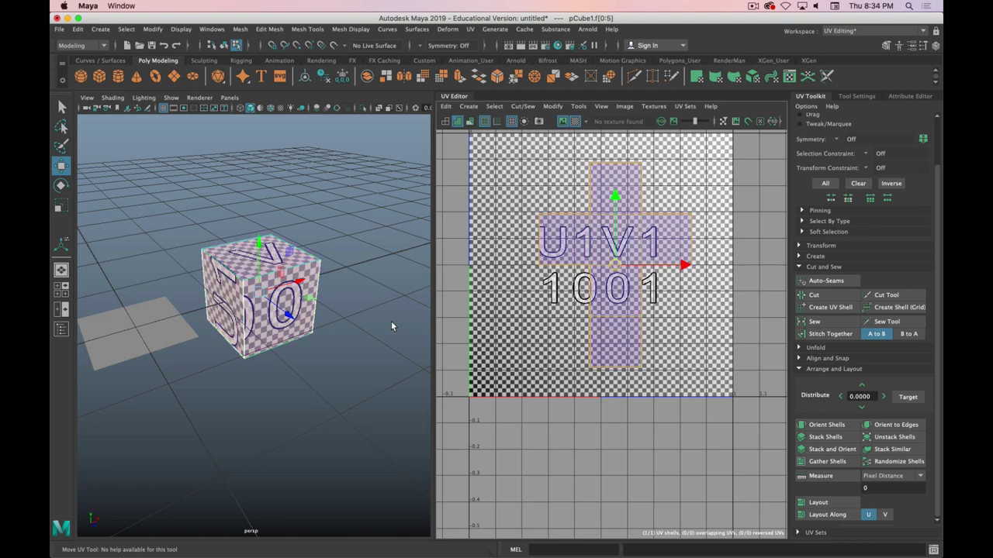
Switch to edge selection and cut the UV edge between the cross's uppermost square and its crossbar
left_click_drag(343, 315, 324, 270, "alt")
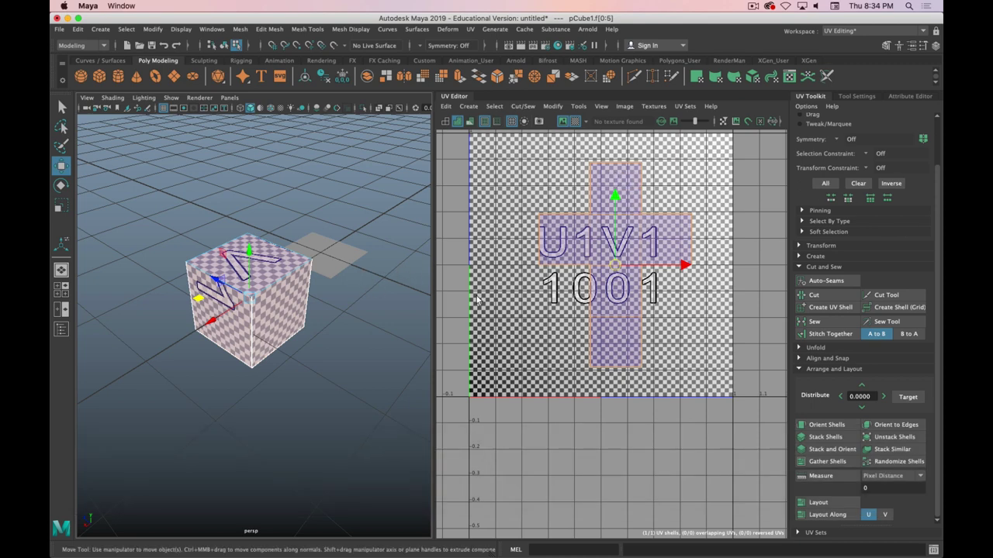
left_click_drag(283, 287, 262, 425, "alt")
right_click_drag(299, 256, 299, 226)
left_click(302, 278)
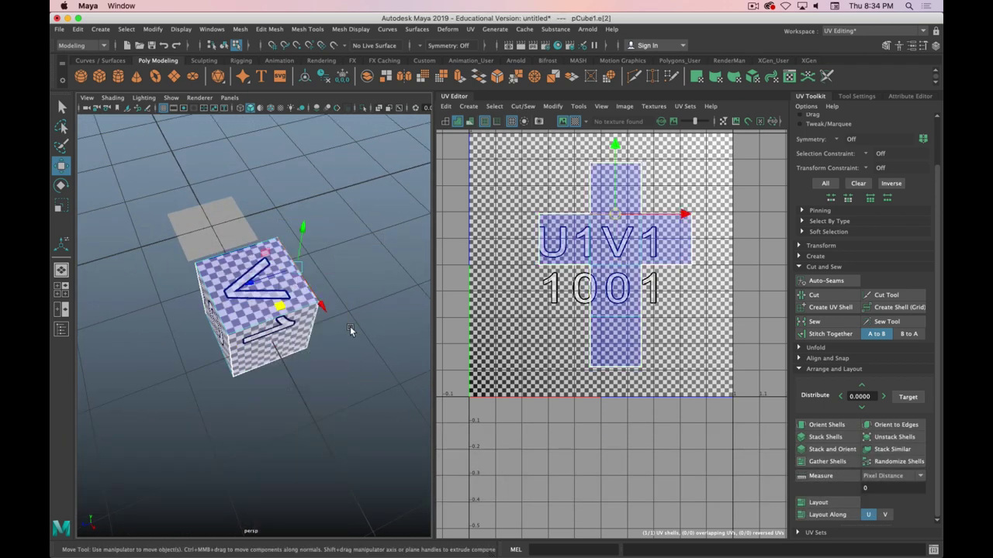
left_click(813, 294)
key("alt")
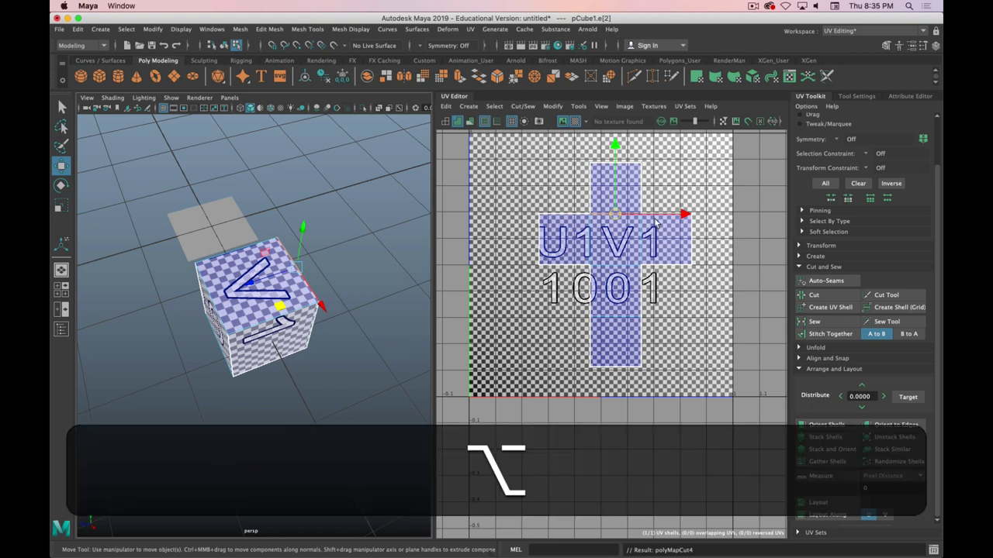
Select the cube edge at the lower end of the cross and stitch the cut-off square onto it
left_click(604, 190)
left_click_drag(308, 310, 272, 320, "alt")
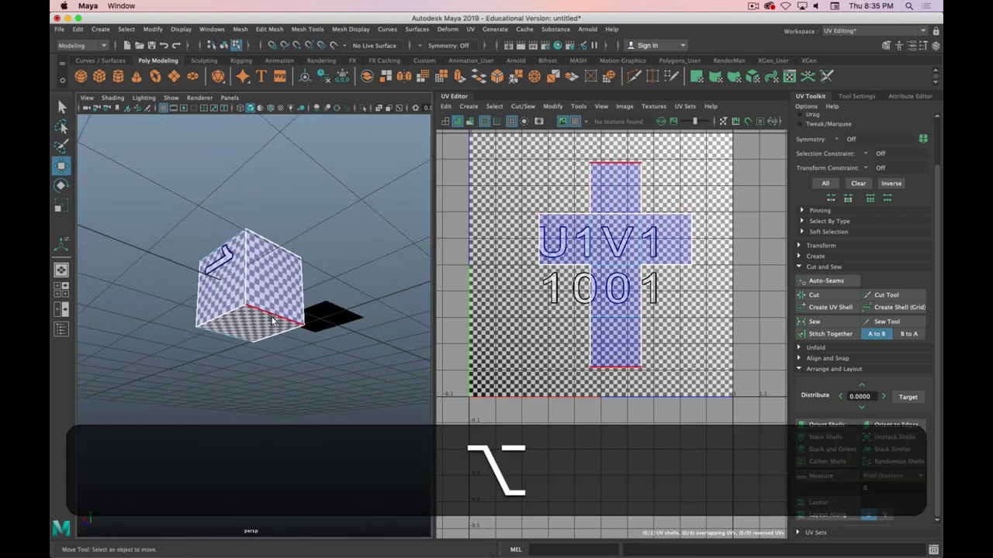
left_click(273, 318)
left_click(825, 334)
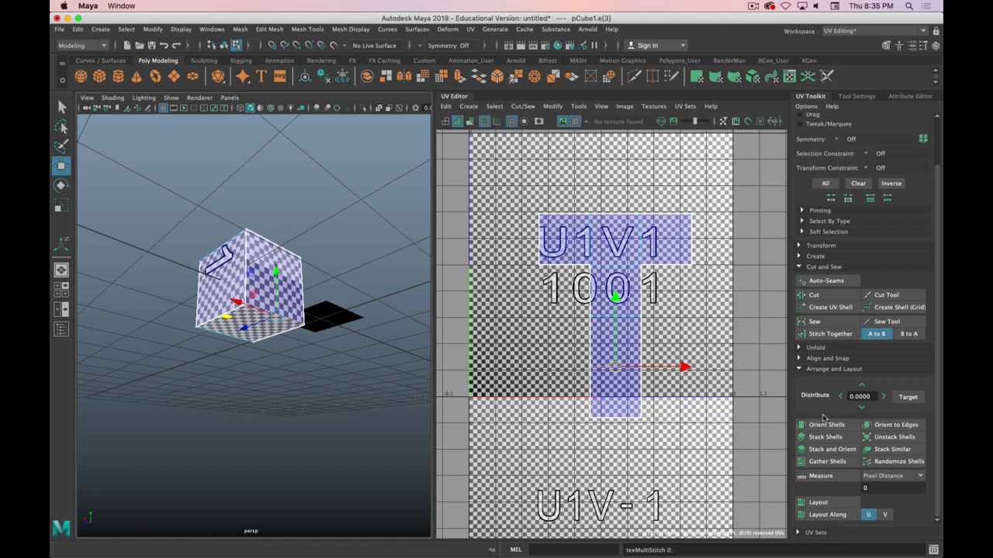
Lay out the T-shaped UV shell inside the 0 to 1 UV space
left_click(830, 507)
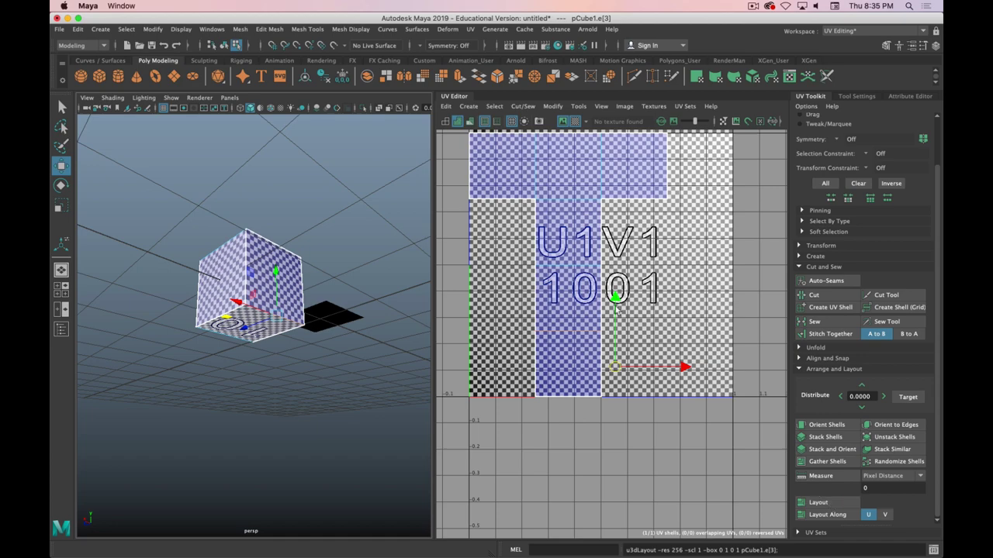
scroll(597, 268, "down", 2)
left_click_drag(281, 274, 388, 288, "alt")
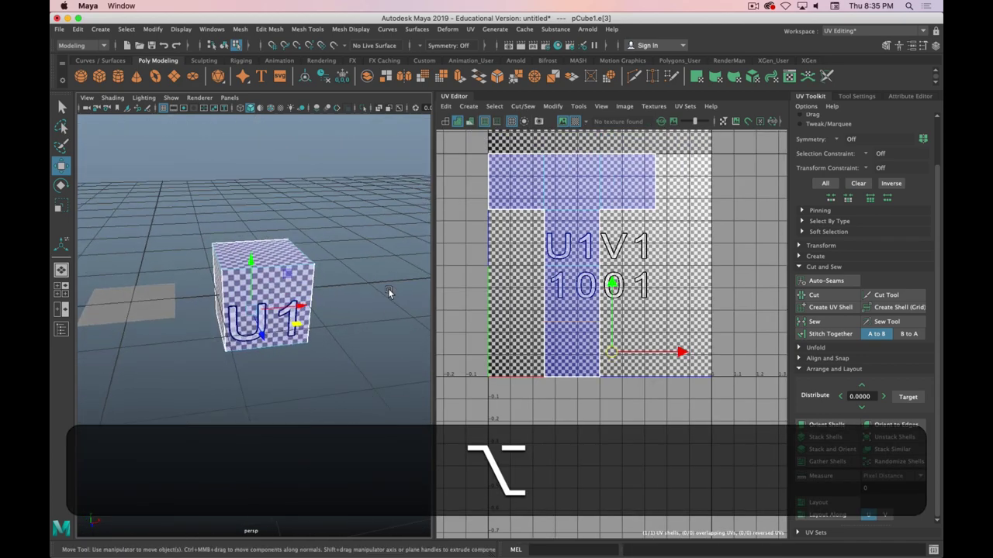
key("super")
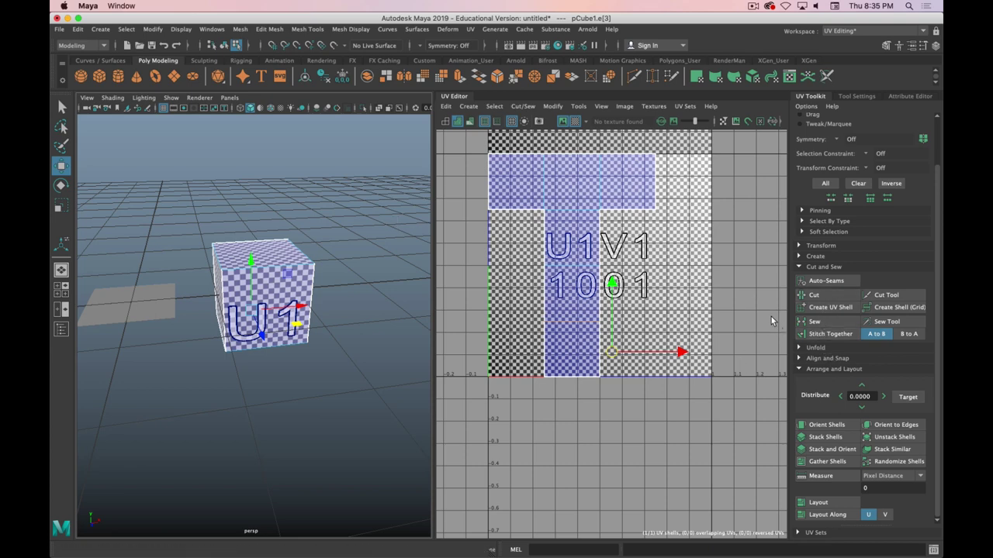
key("alt")
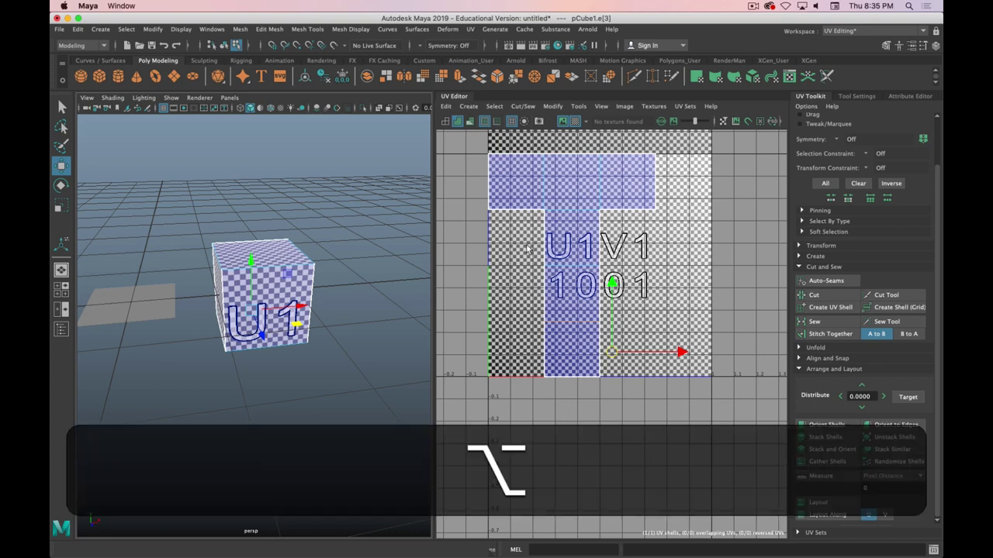
right_click_drag(609, 291, 609, 312, "alt")
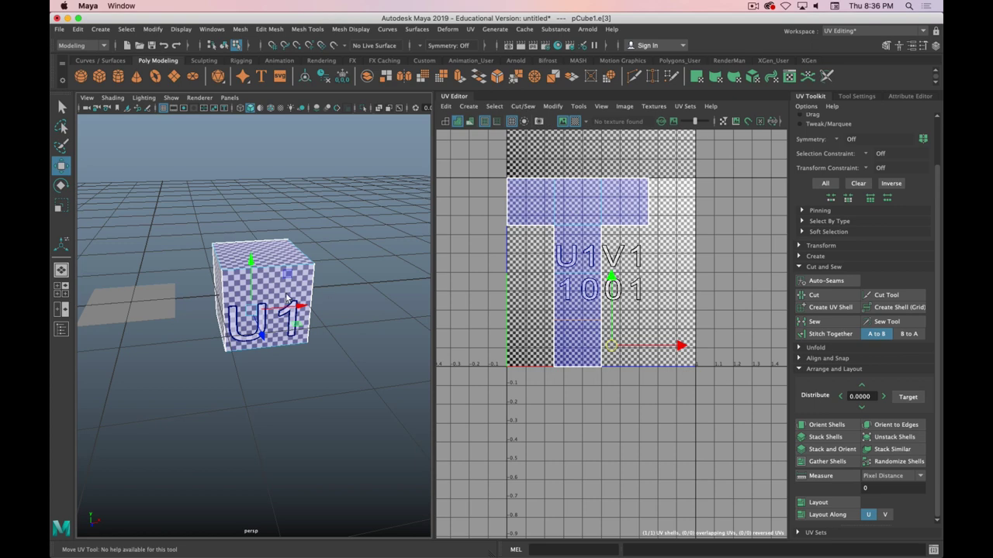
Return to object mode, create a polygon cylinder and move it along the X axis beside the cube
left_click_drag(286, 297, 280, 324, "alt")
right_click_drag(259, 256, 317, 239)
right_click_drag(331, 366, 186, 124, "alt")
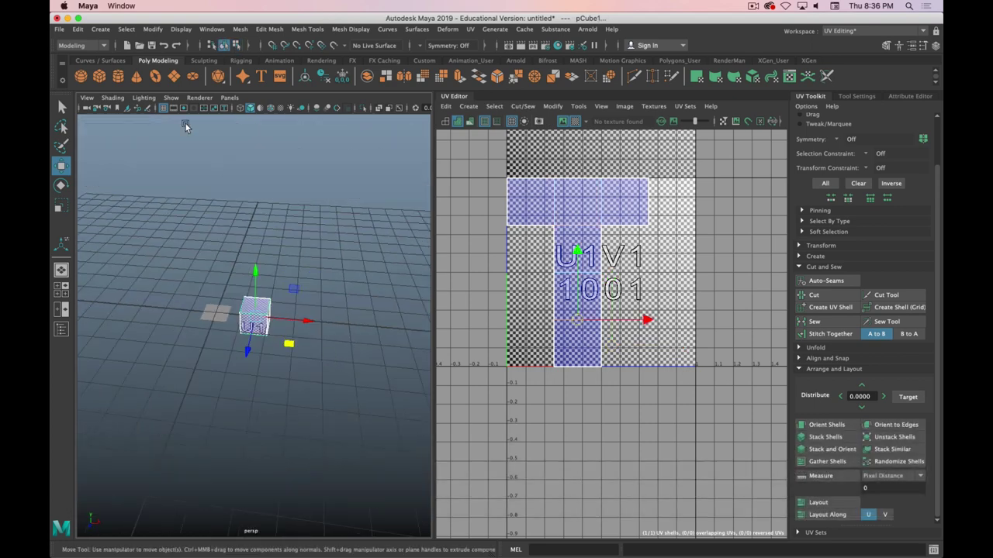
left_click(117, 76)
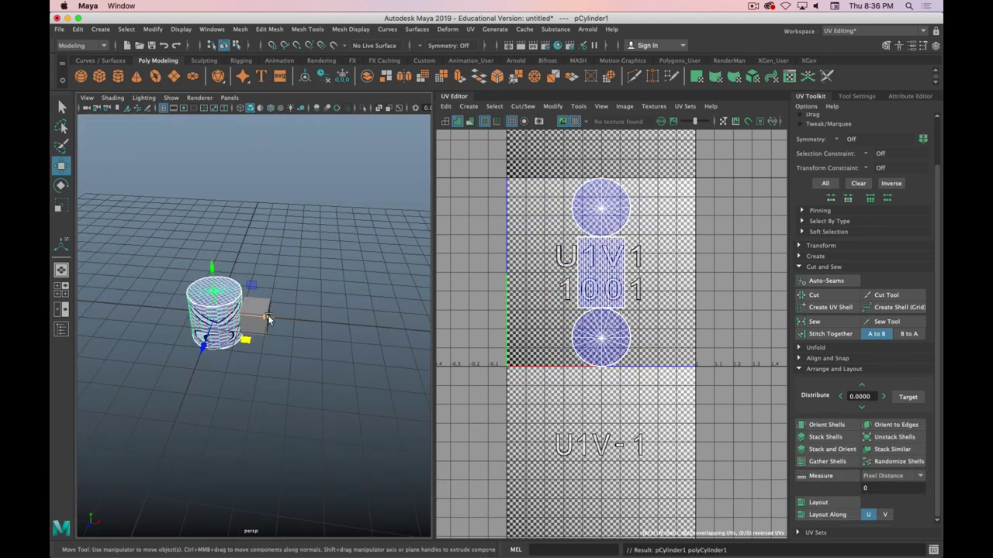
left_click_drag(268, 317, 379, 325)
left_click_drag(323, 403, 263, 385, "alt")
right_click_drag(121, 356, 137, 317, "alt")
middle_click_drag(353, 391, 256, 365, "alt")
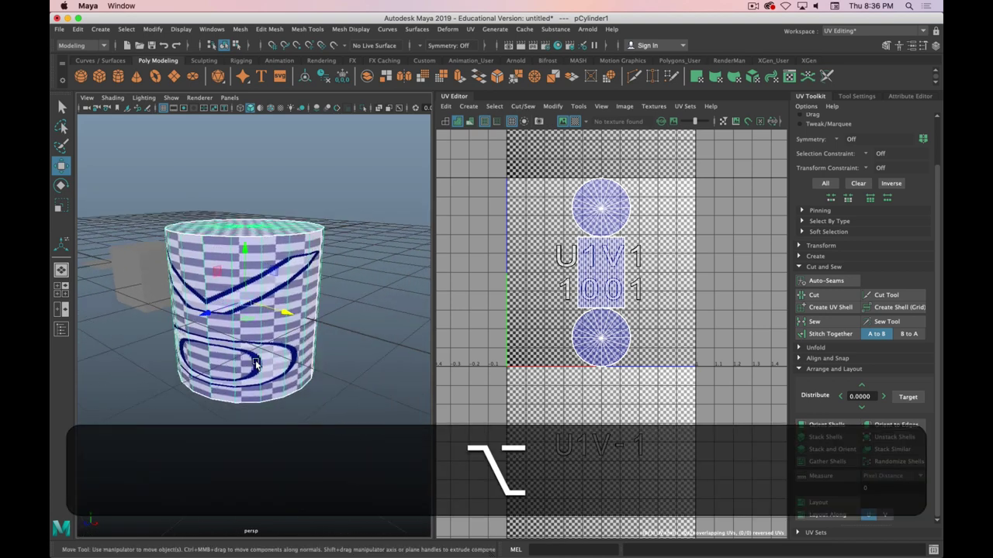
key("ctrl+b")
left_click(498, 308)
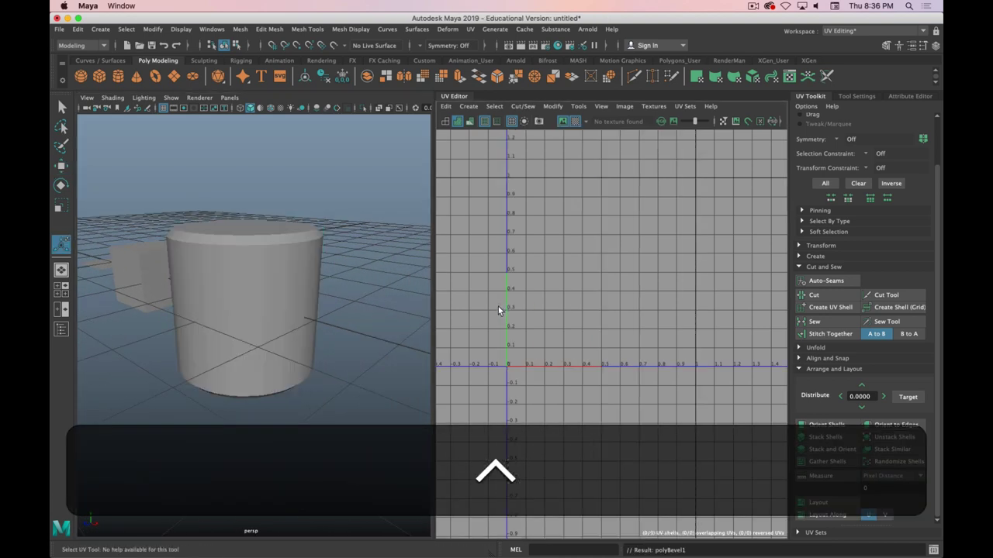
key("ctrl+z")
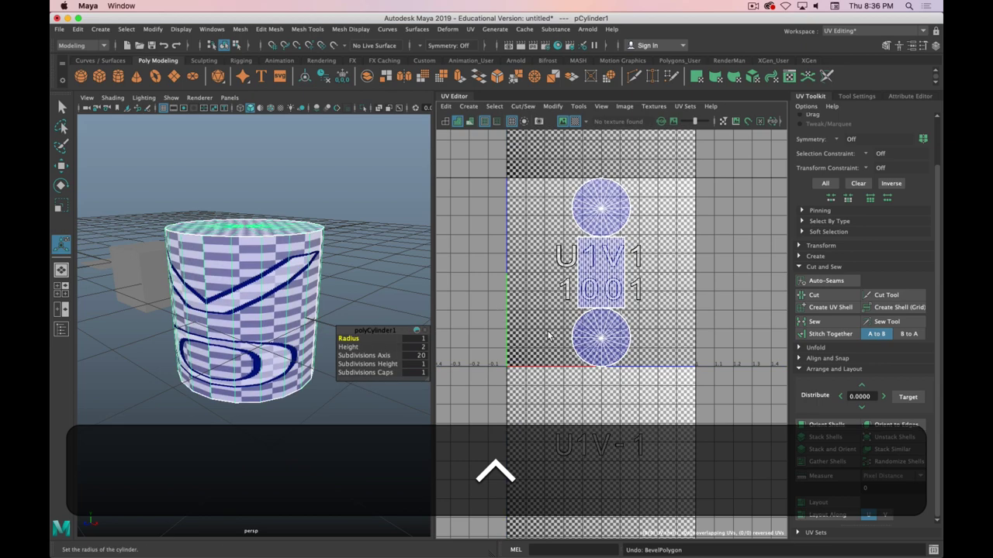
Cycle the viewport background through its colours to dark grey
key("super")
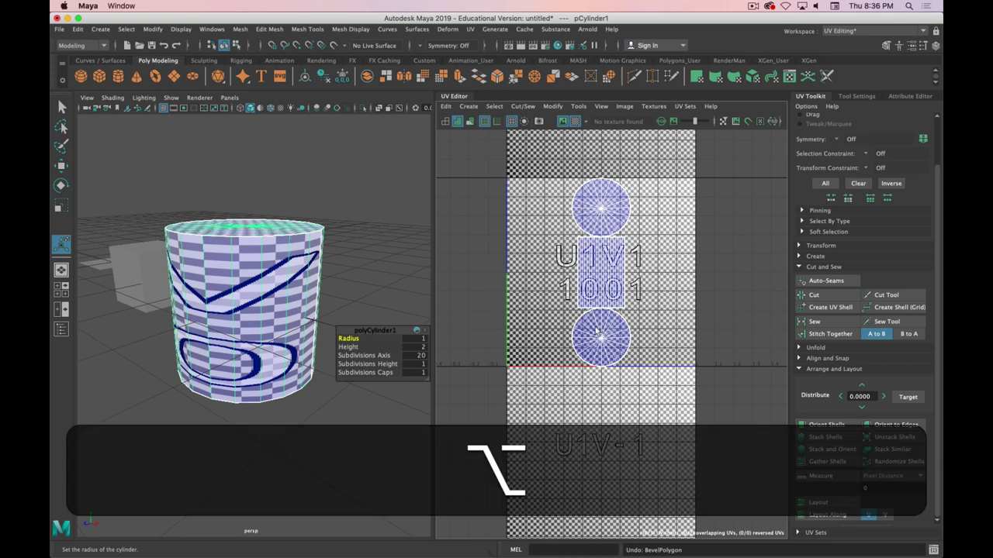
key("alt+b")
key("alt+b")
key("alt+b")
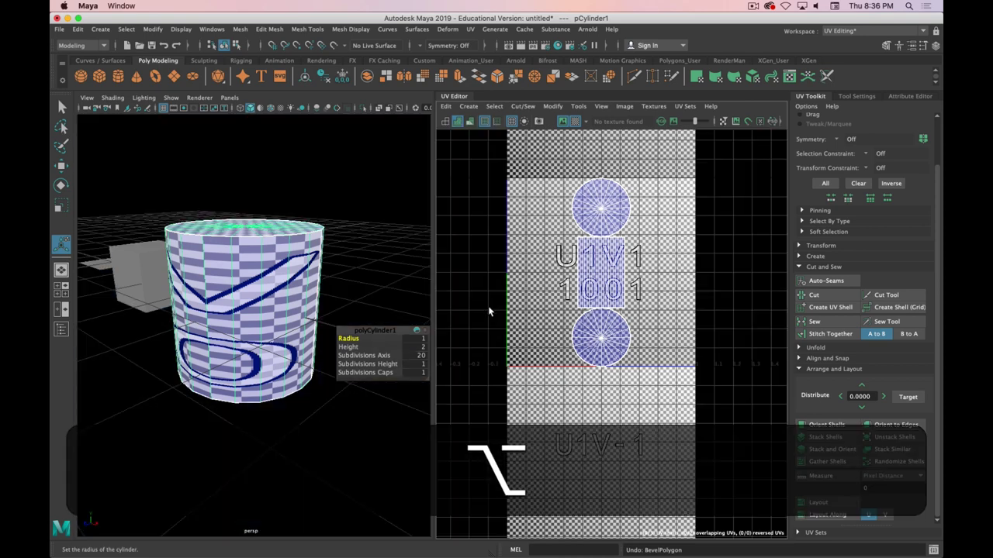
key("alt+b")
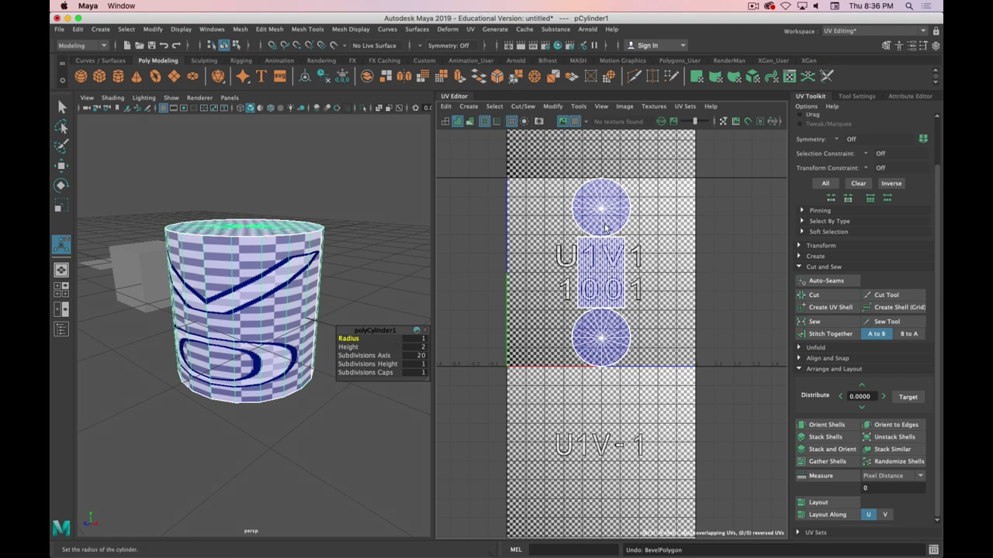
Hide the checker texture in the UV Editor and display the cylinder's UVs as wireframe
left_click(575, 121)
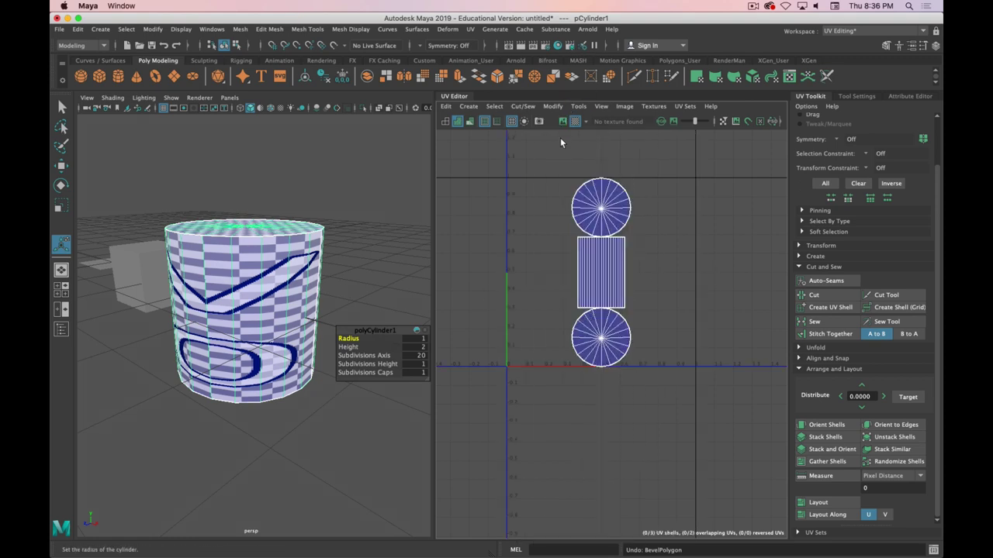
left_click(456, 121)
scroll(607, 252, "up", 2)
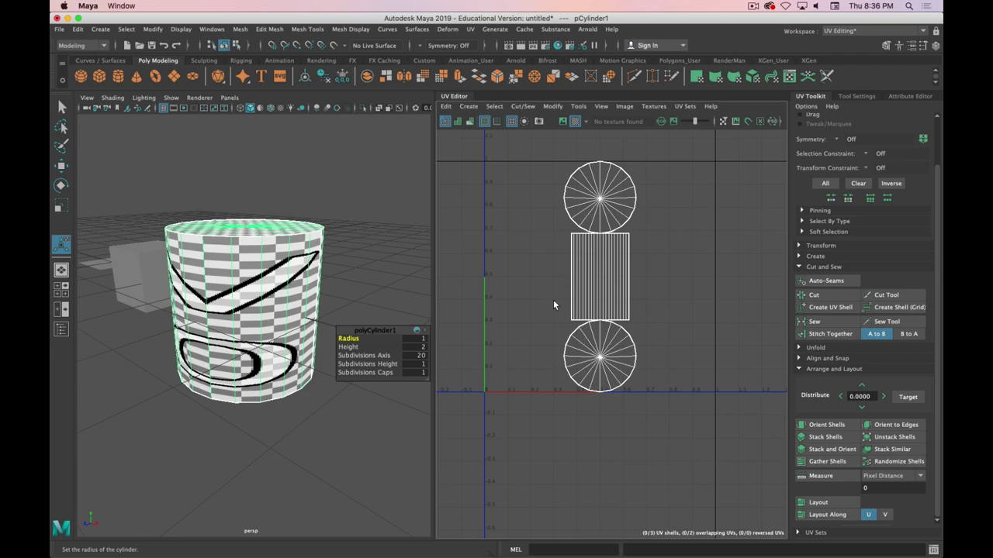
Delete the cylinder's existing UVs
left_click_drag(252, 285, 284, 277, "alt")
scroll(224, 276, "up", 3, "alt")
scroll(224, 276, "down", 8, "alt")
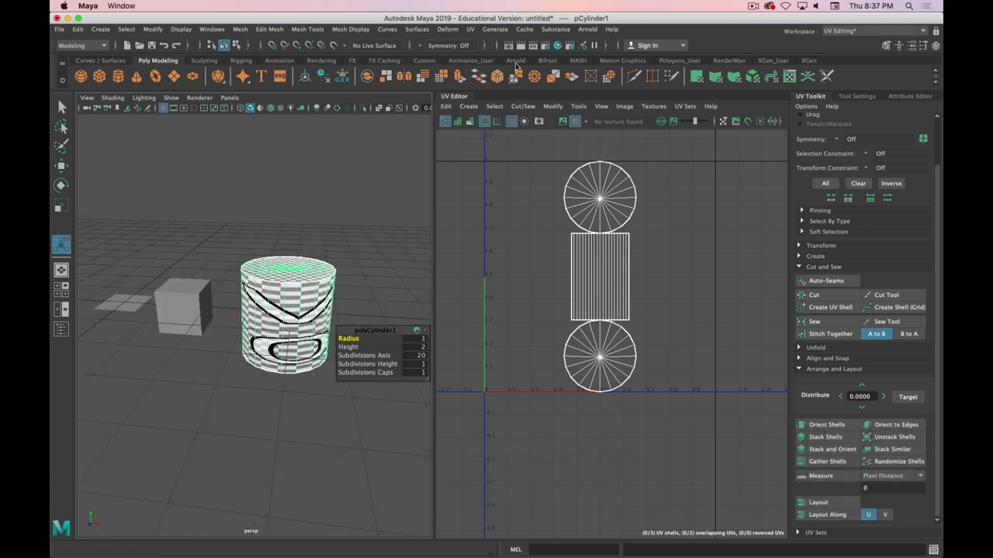
left_click(471, 29)
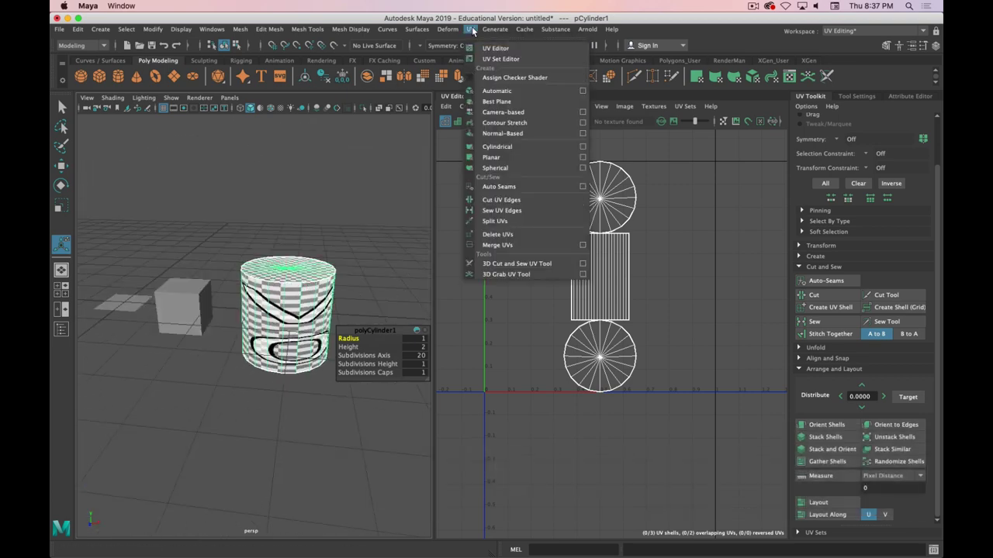
left_click(535, 234)
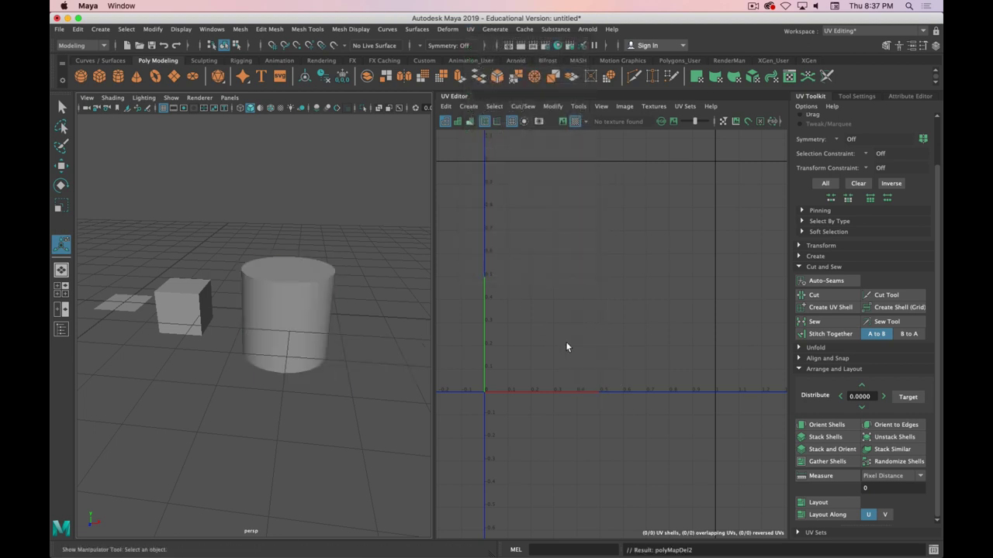
Reselect the cylinder and apply a cylindrical UV projection with projection inserted before deformers and no new UV set
left_click(267, 311)
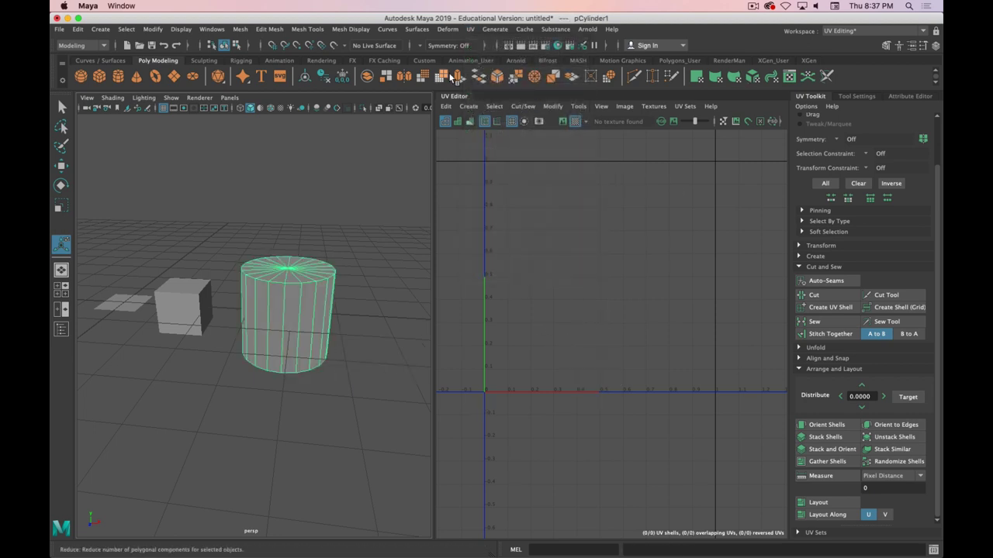
left_click(470, 29)
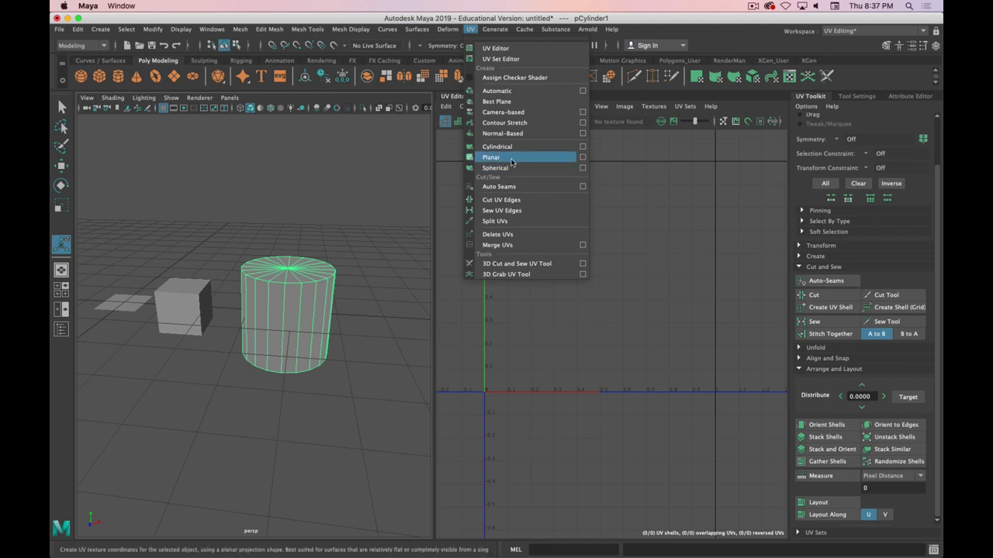
left_click(582, 147)
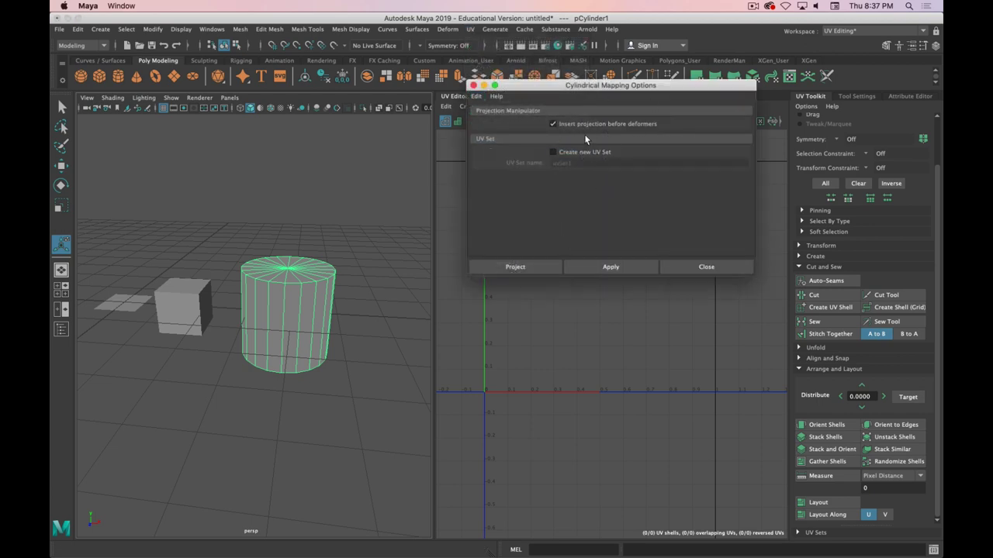
left_click(529, 266)
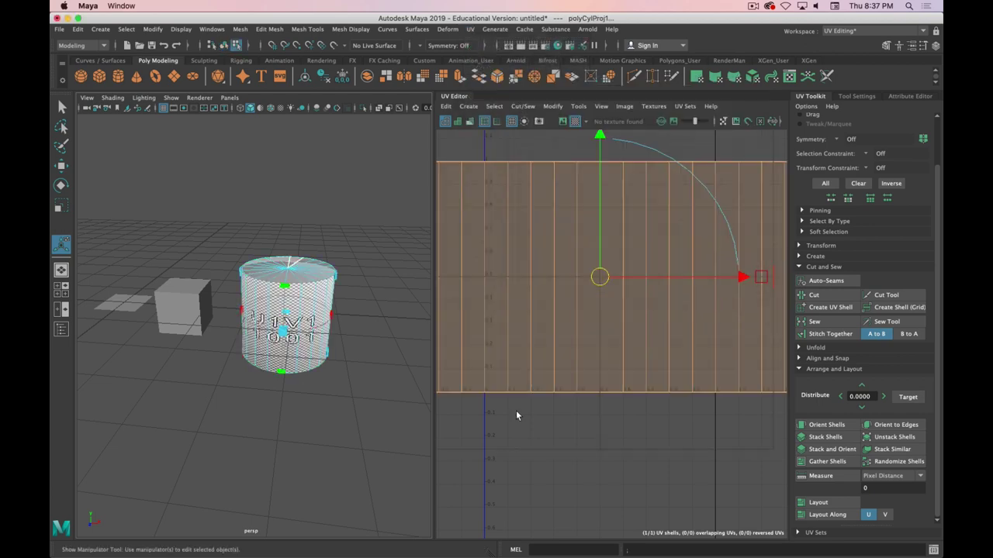
scroll(312, 375, "down", 3)
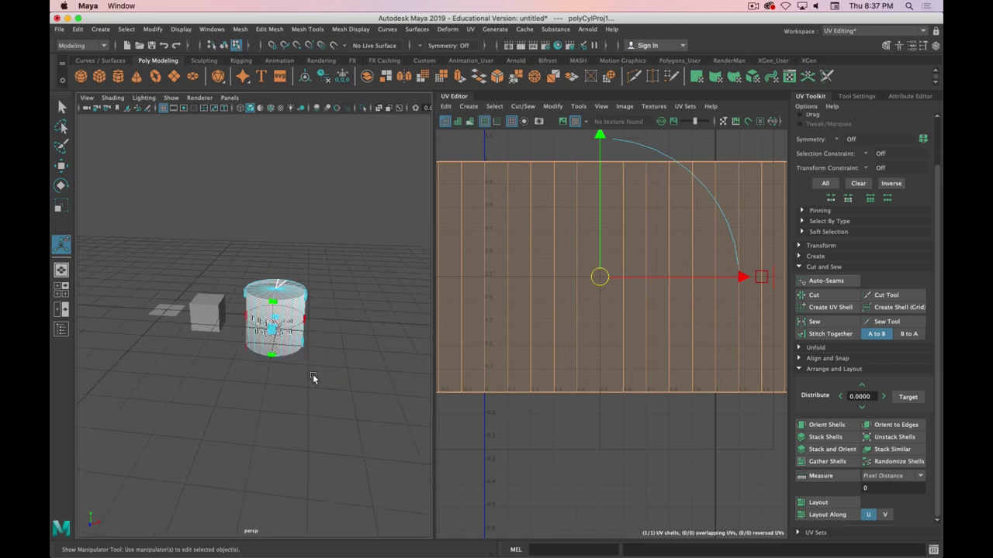
Extend the cylindrical projection all the way around the cylinder so its side UVs span the 0 to 1 space
scroll(554, 354, "down", 4)
scroll(553, 354, "down", 3)
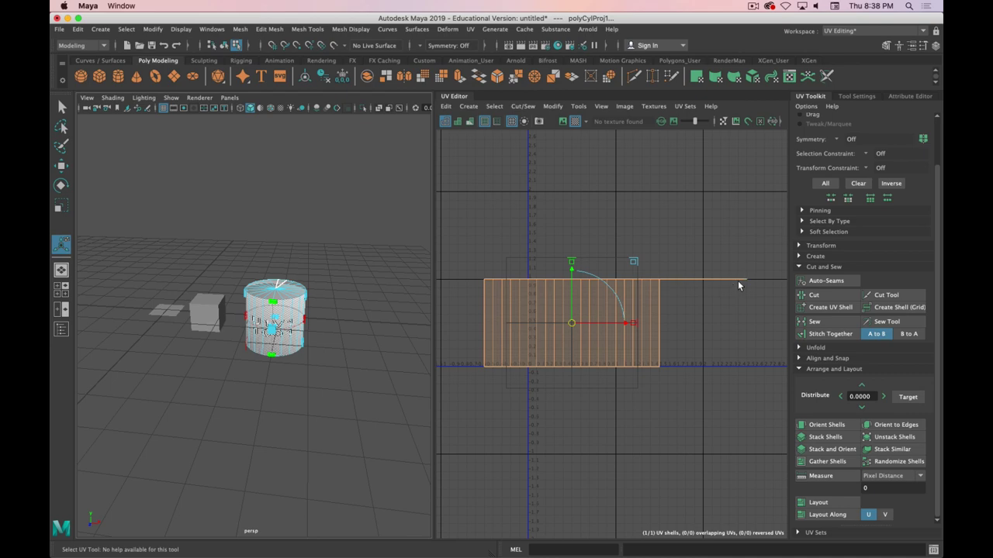
scroll(340, 331, "up", 3)
left_click_drag(341, 331, 292, 293, "alt")
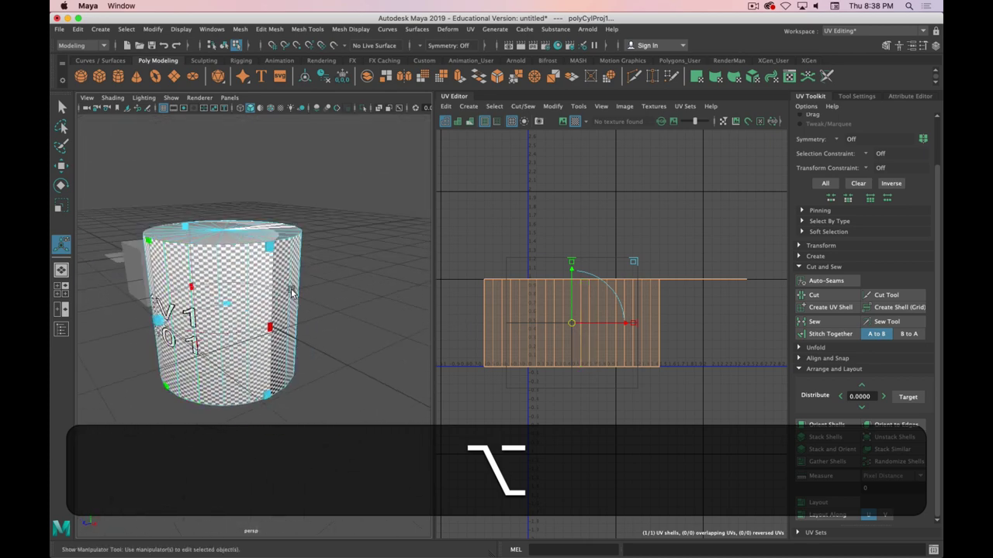
left_click_drag(208, 278, 249, 332, "alt")
left_click(303, 362)
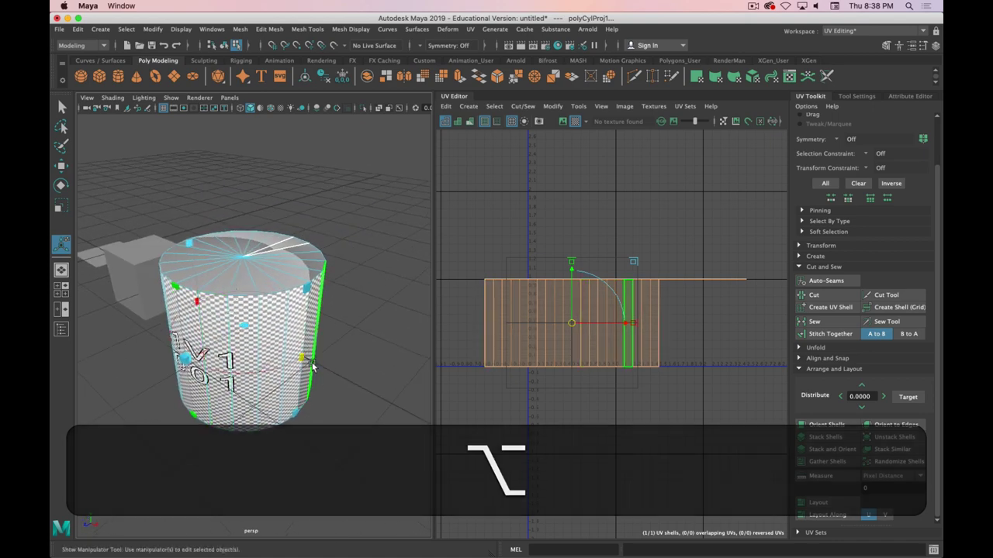
mouse_move(308, 361)
left_mouse_down("alt")
mouse_move(332, 361)
mouse_move(330, 351)
mouse_move(352, 361)
mouse_move(316, 362)
mouse_move(325, 354)
left_mouse_up("alt")
left_click(325, 354)
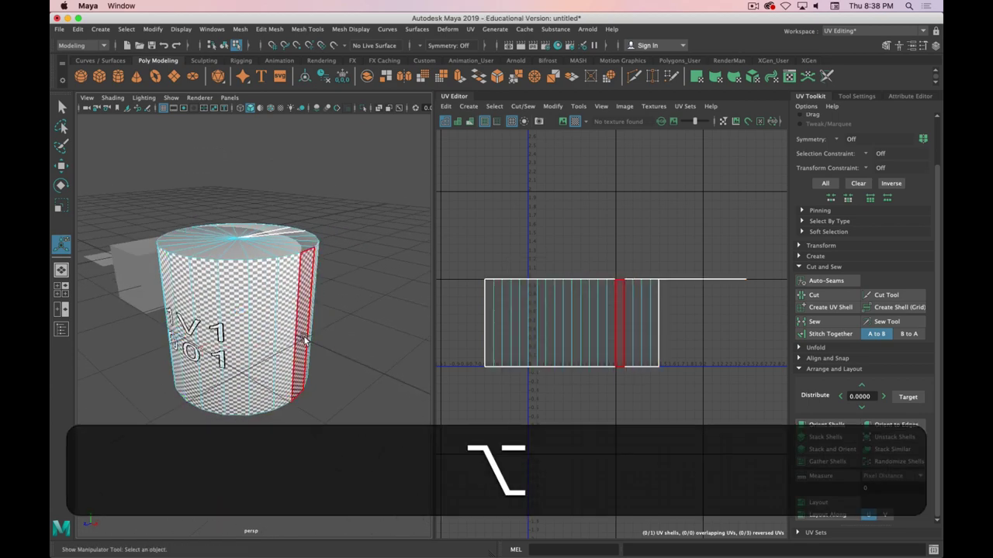
key("ctrl+z")
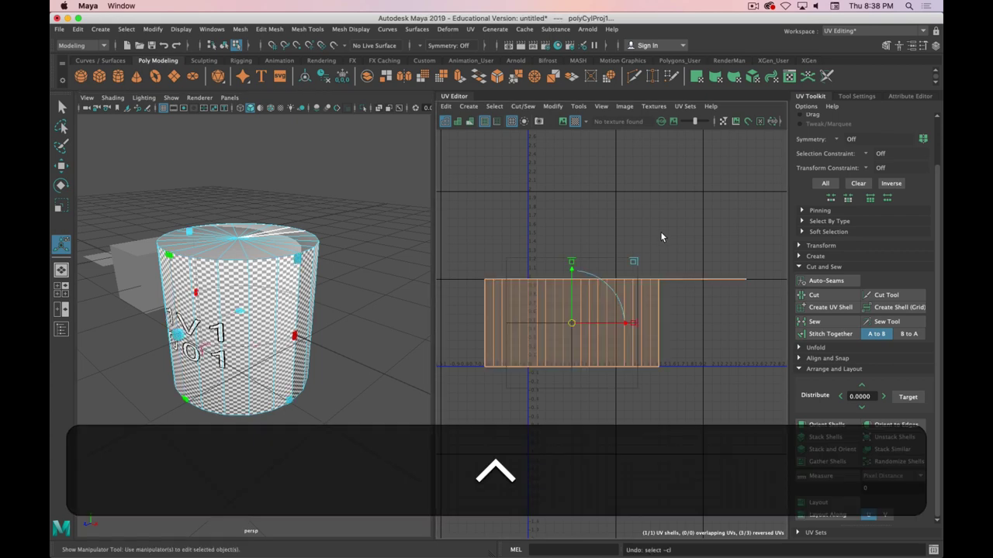
left_click_drag(293, 339, 326, 265)
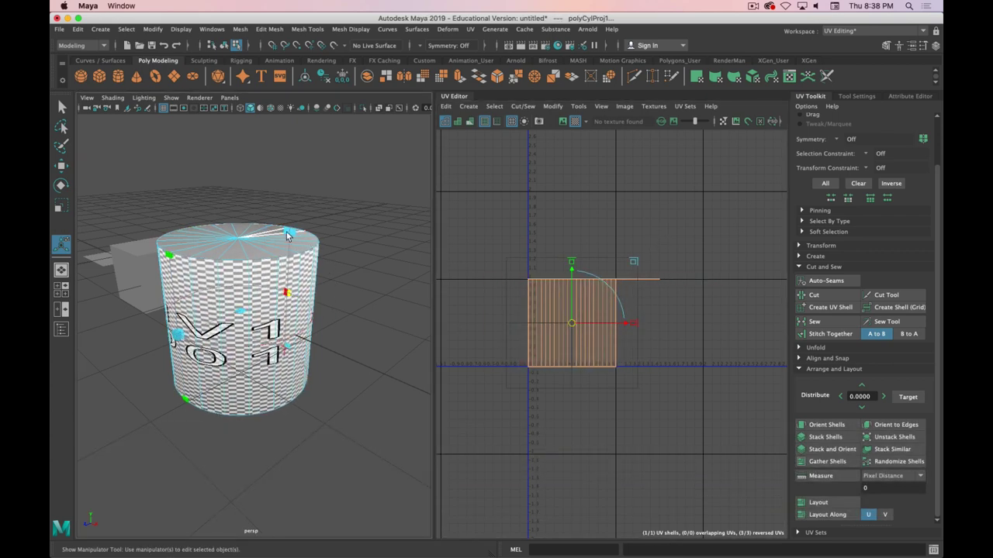
left_click_drag(238, 232, 268, 308, "alt")
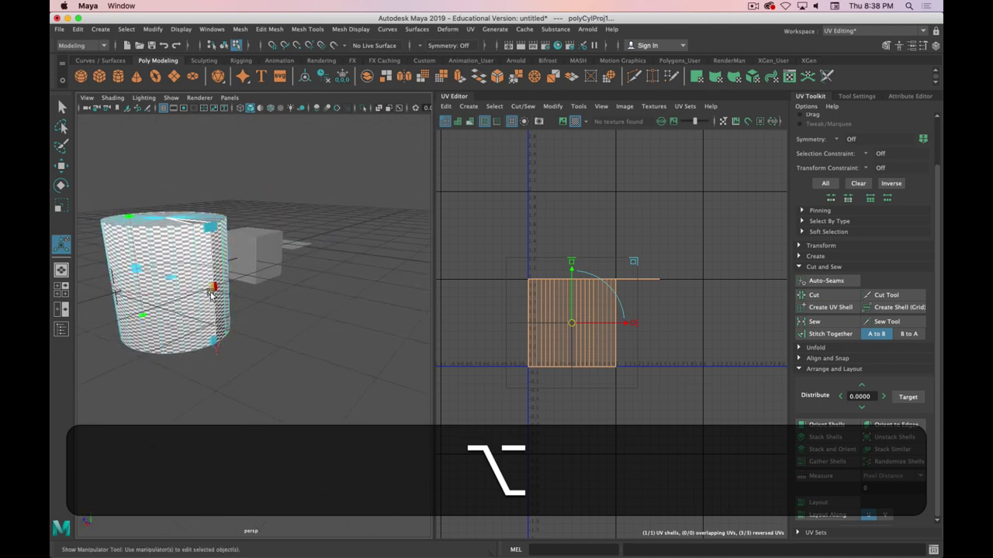
left_click_drag(181, 293, 277, 296)
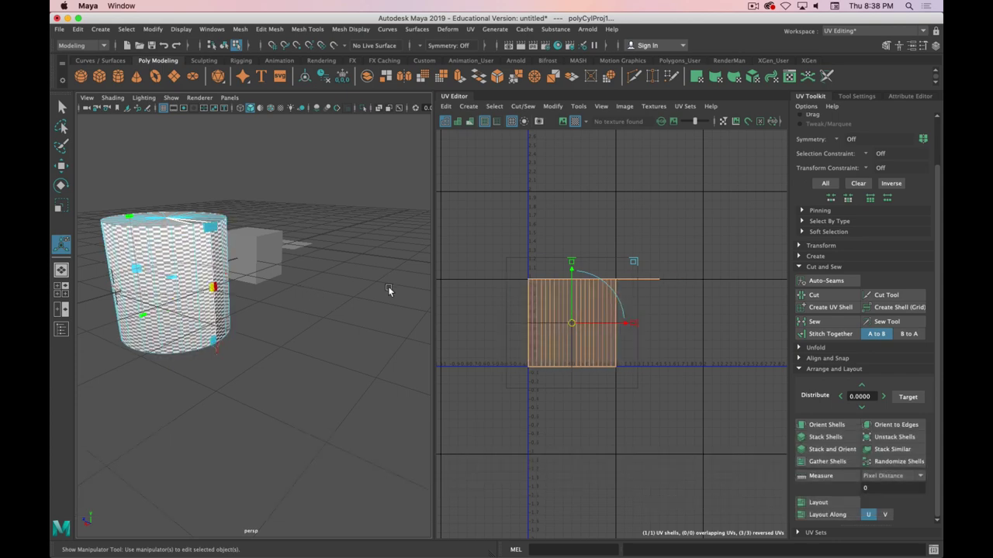
left_click_drag(387, 286, 366, 352, "alt")
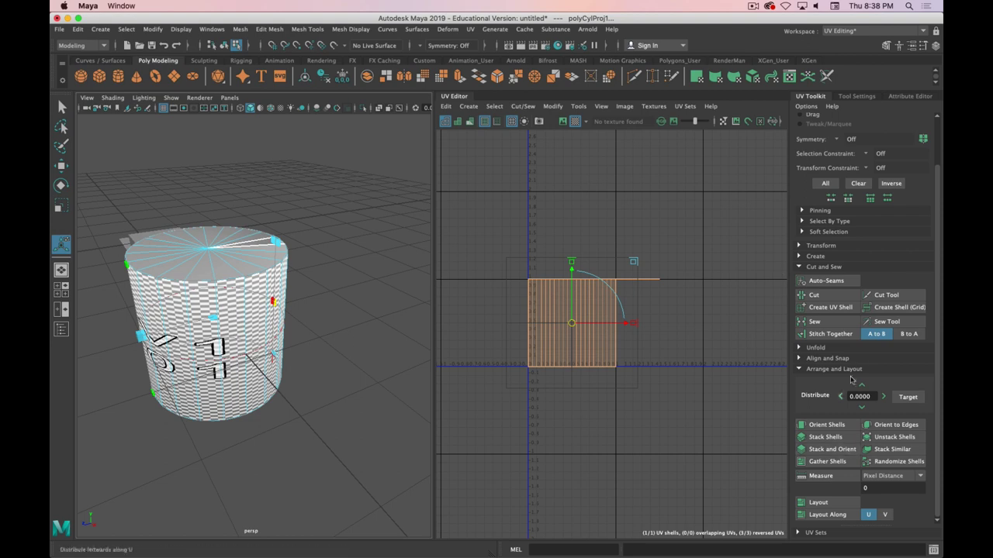
Unfold the cylinder's UVs and check the checker pattern on the side and both caps
left_click(812, 347)
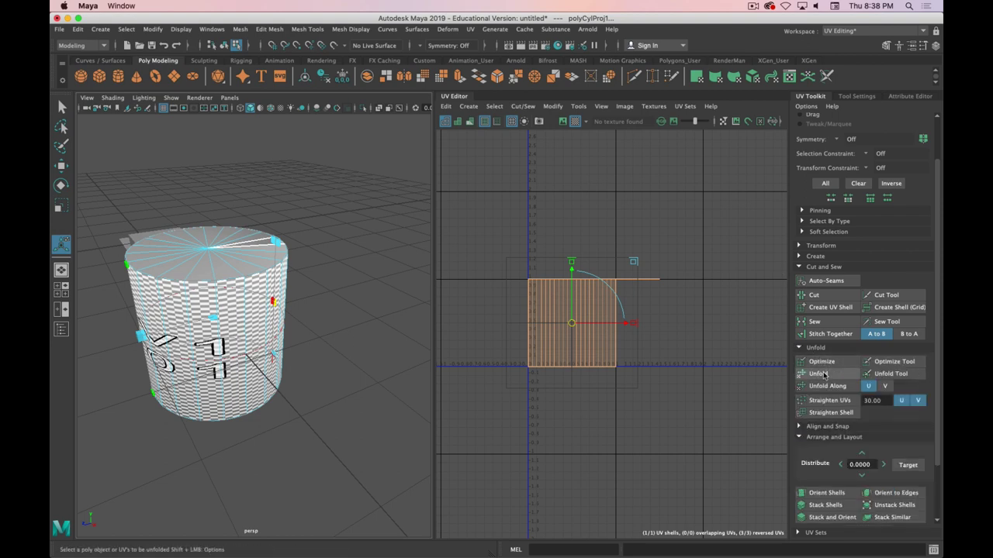
left_click(820, 374)
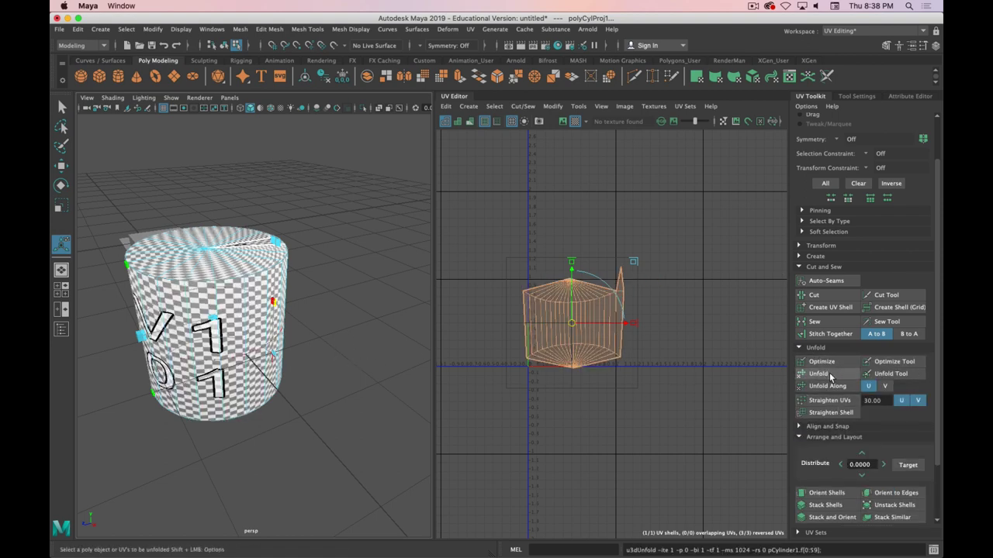
key("alt")
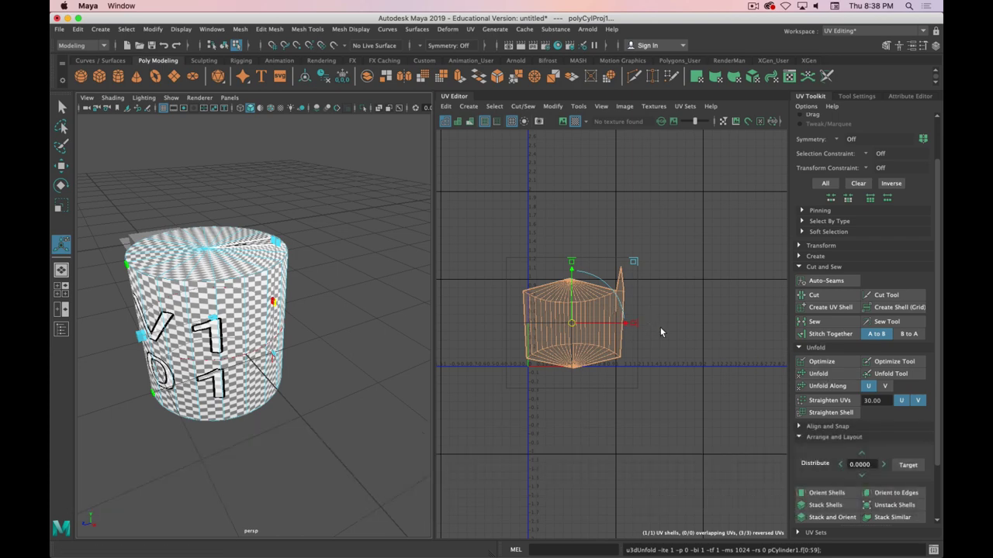
left_click_drag(328, 348, 353, 263, "alt")
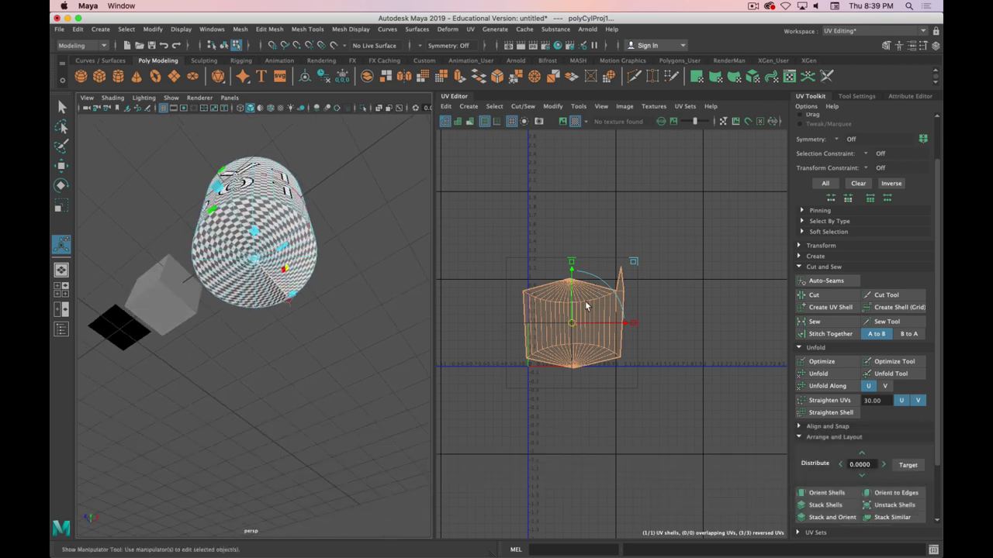
left_click_drag(306, 189, 301, 280, "alt")
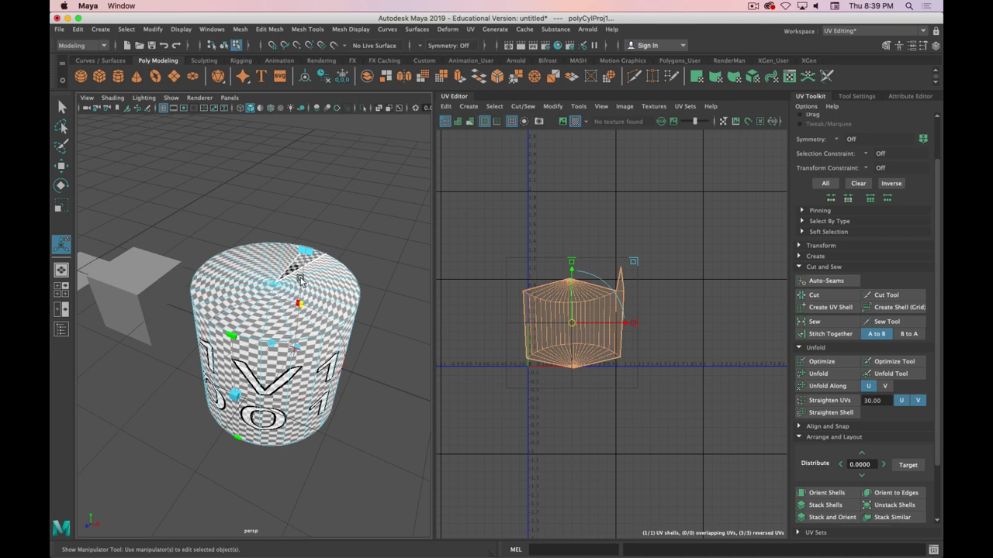
Switch to face selection and pick the wedge faces of the cylinder's top cap one after another
left_click(288, 318)
right_click_drag(256, 254, 257, 285)
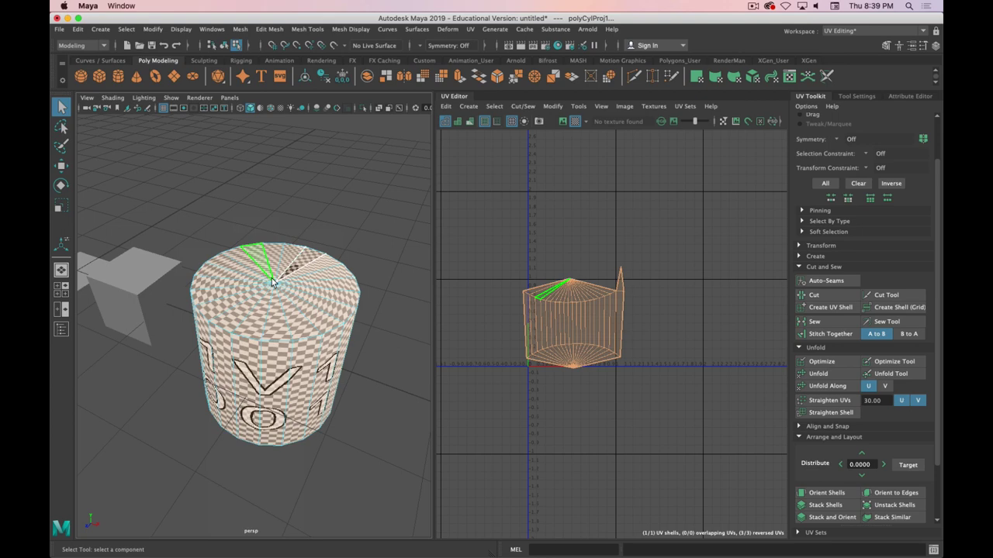
left_click(259, 311)
left_click(277, 314)
left_click(299, 318, "shift")
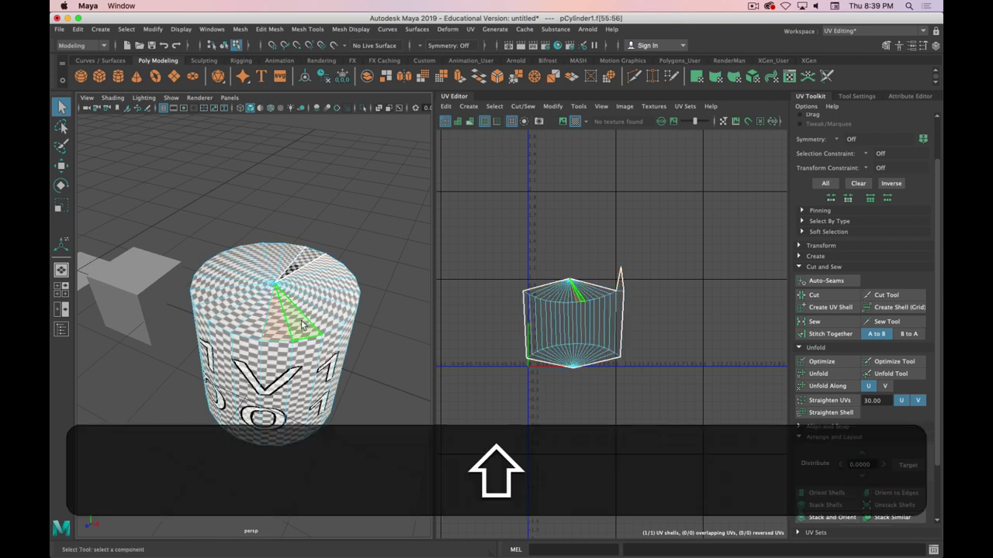
left_click(328, 316, "shift")
left_click(341, 310, "shift")
left_click(342, 297, "shift")
left_click(344, 284, "shift")
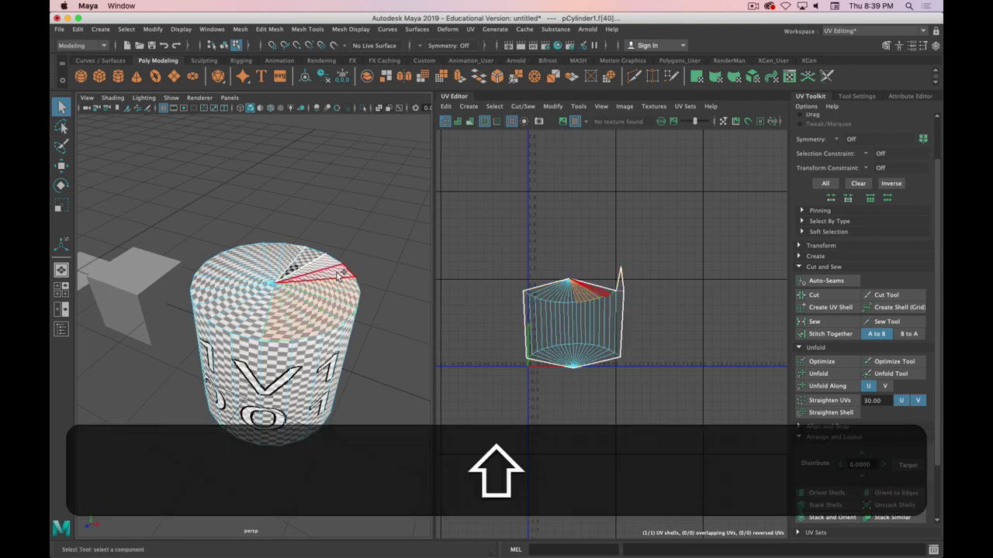
left_click(335, 272, "shift")
left_click(321, 263, "shift")
left_click(298, 261, "shift")
left_click_drag(302, 261, 252, 276, "shift")
Select the centre vertices of both caps and convert the selection to all the cap faces
right_click_drag(275, 284, 238, 256)
left_click(274, 284)
left_click_drag(274, 285, 271, 320, "alt")
left_click(279, 275, "shift")
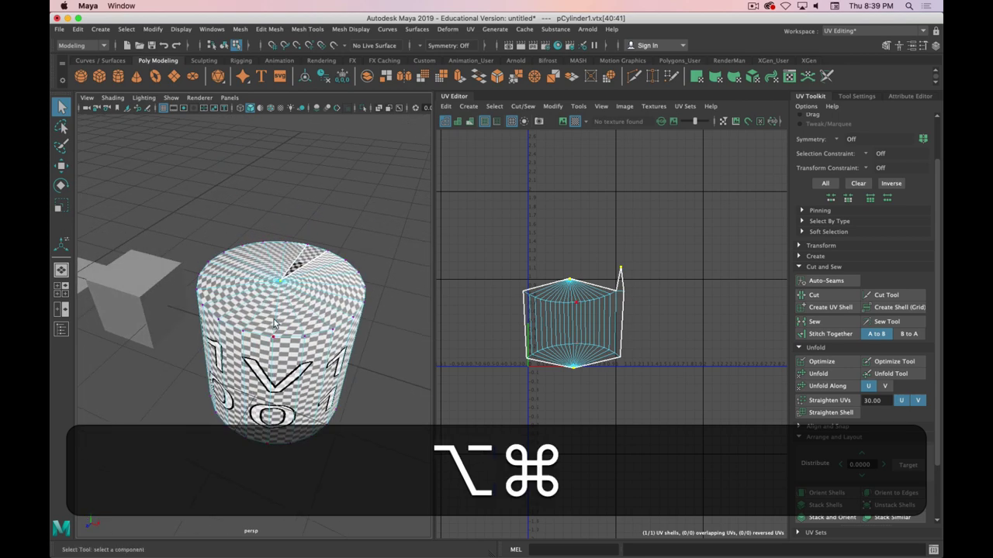
right_click_drag(277, 302, 286, 360, "super")
left_click_drag(362, 422, 442, 202, "alt")
Apply a planar UV projection to both caps from the Y axis, fitted to the bounding box with the image width/height ratio kept
left_click(469, 29)
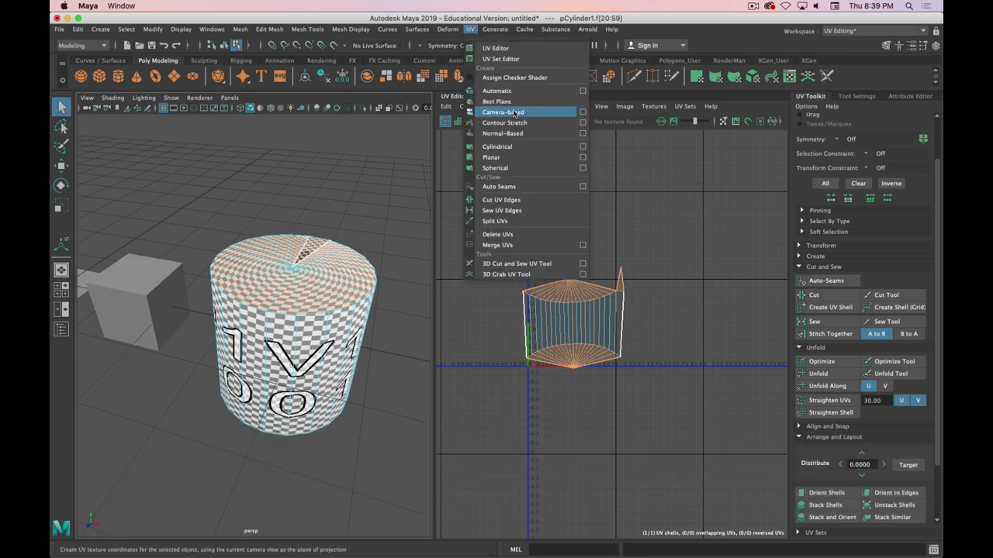
left_click(582, 159)
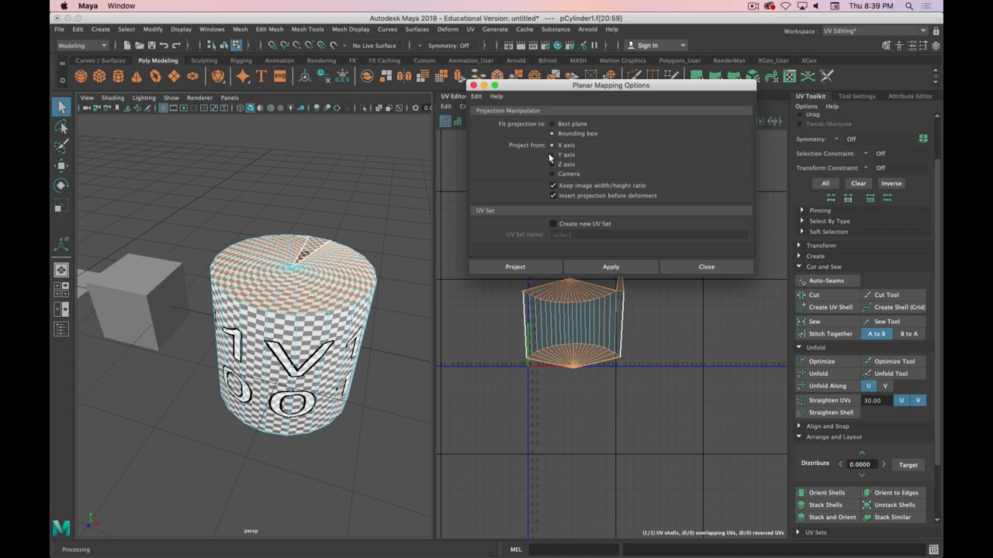
left_click(544, 266)
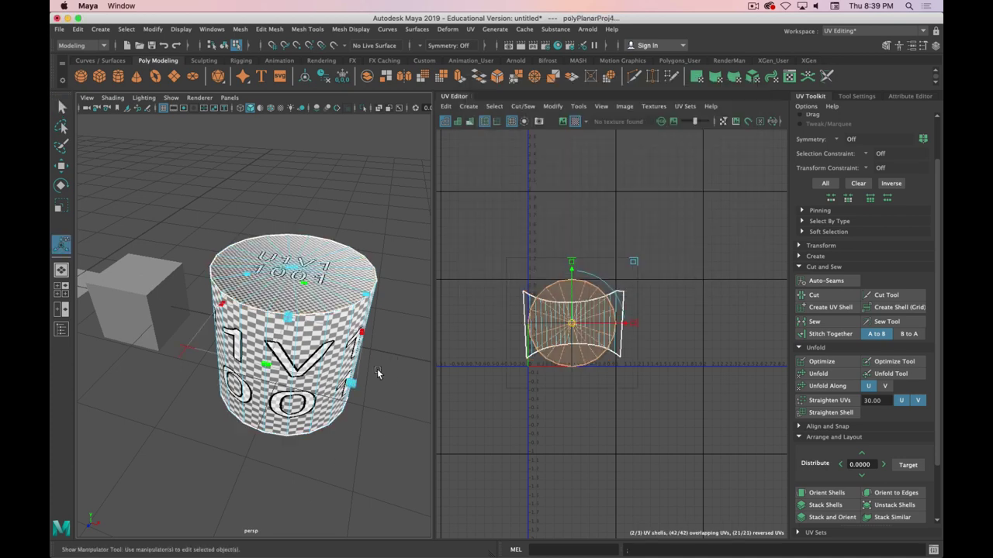
Enable UV shell selection and separate the two overlapping cap shells, moving one to each side of the body shell
scroll(915, 165, "up", 3)
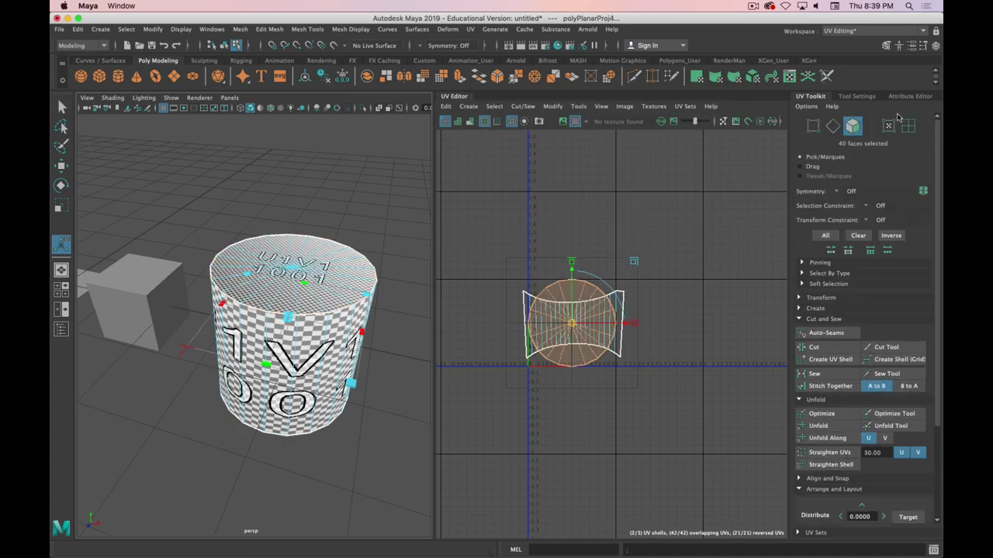
left_click(908, 126)
left_click(590, 360)
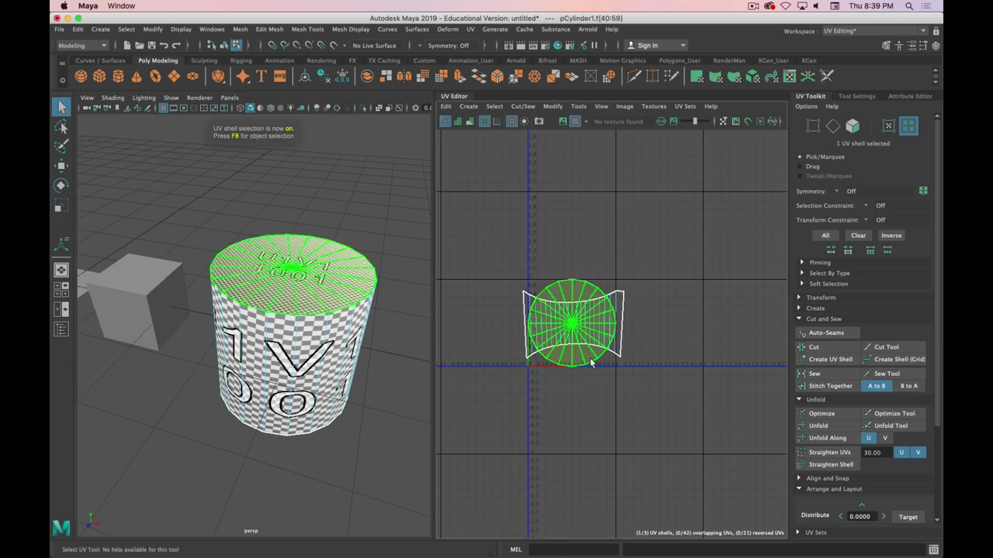
key("w")
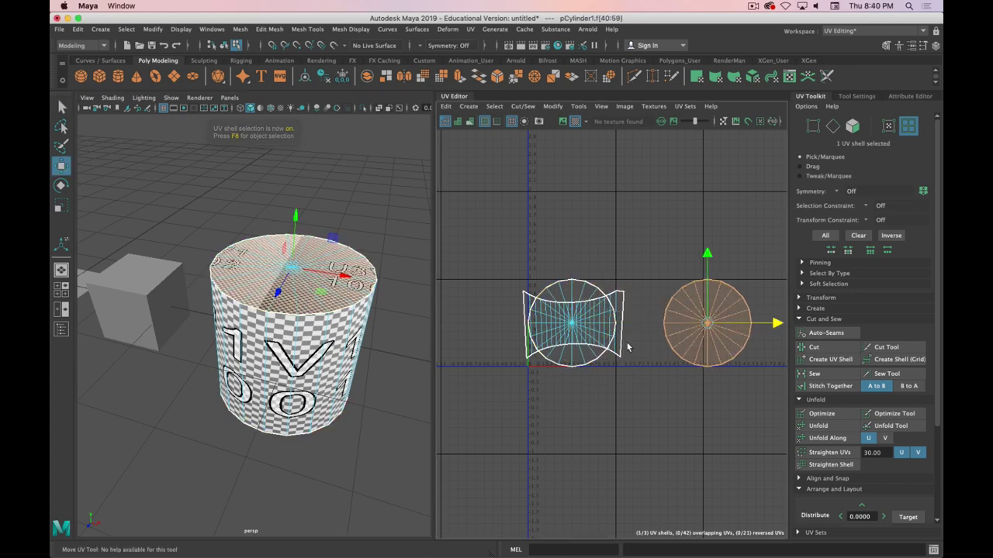
left_click(587, 360)
left_click_drag(635, 332, 536, 334)
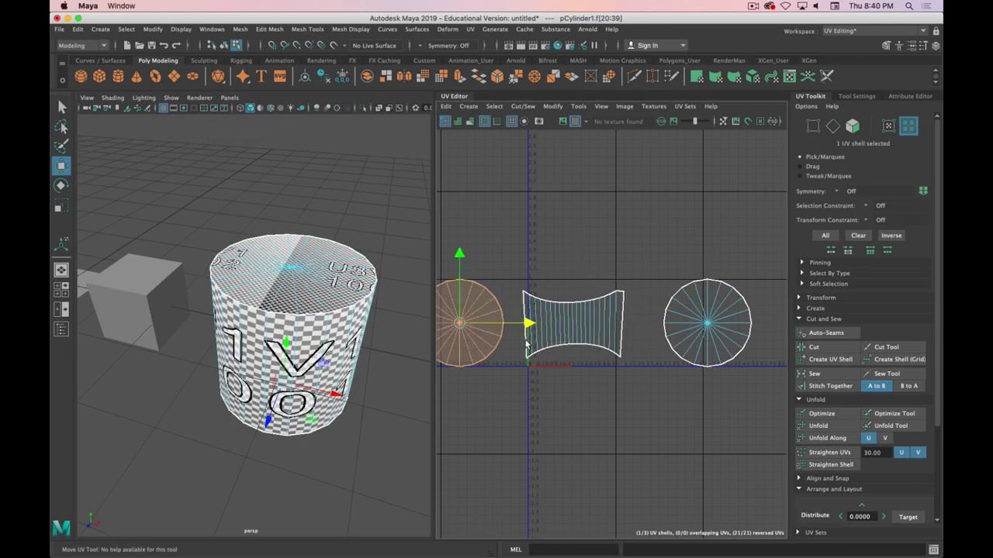
Select the cylinder's body UV shell and examine the checker pattern around its side
middle_click_drag(543, 392, 583, 357, "alt")
left_click_drag(351, 350, 340, 369, "alt")
scroll(339, 369, "up", 5)
scroll(355, 424, "down", 3)
left_click_drag(354, 439, 78, 338, "alt")
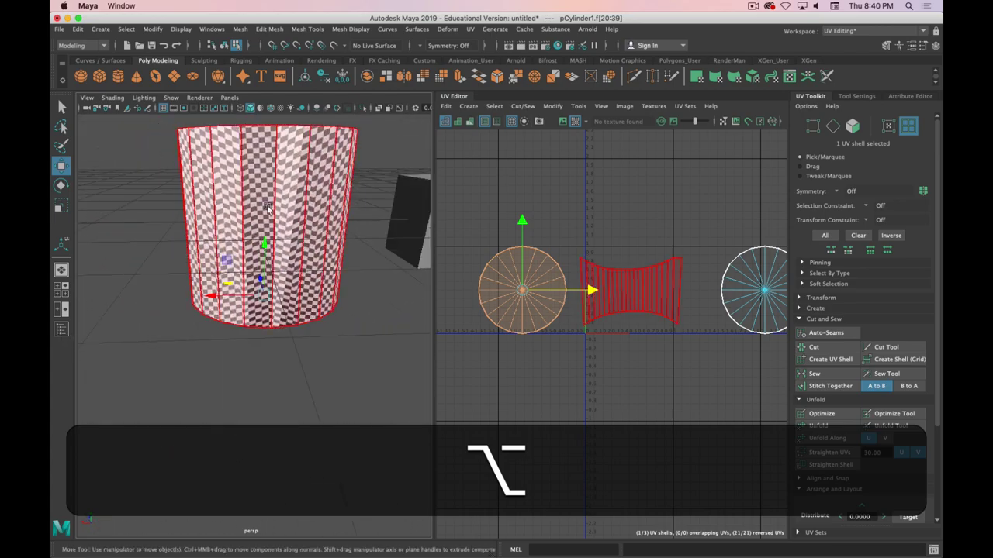
left_click(253, 182)
left_click_drag(253, 182, 270, 203, "alt")
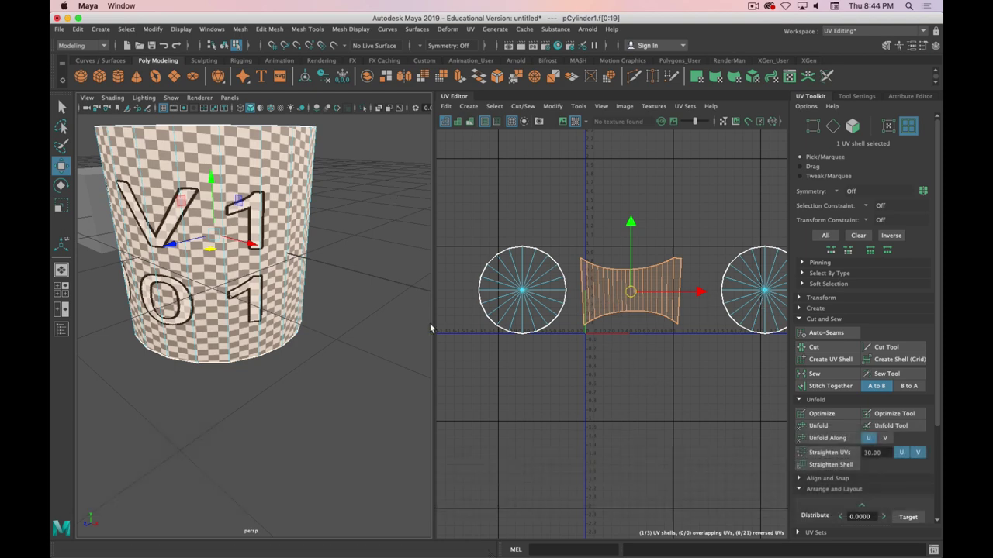
Widen the UV Editor and turn on shaded display of the UV shells
left_click_drag(420, 321, 316, 315)
left_click(345, 122)
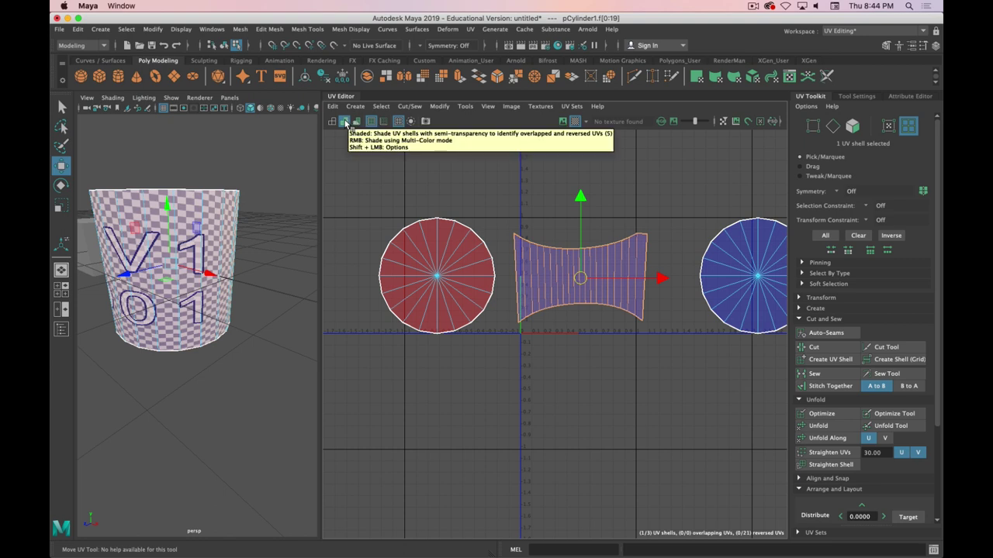
middle_click_drag(640, 380, 602, 369, "alt")
Select the red-shaded bottom cap shell and flip it in U
left_click(395, 300)
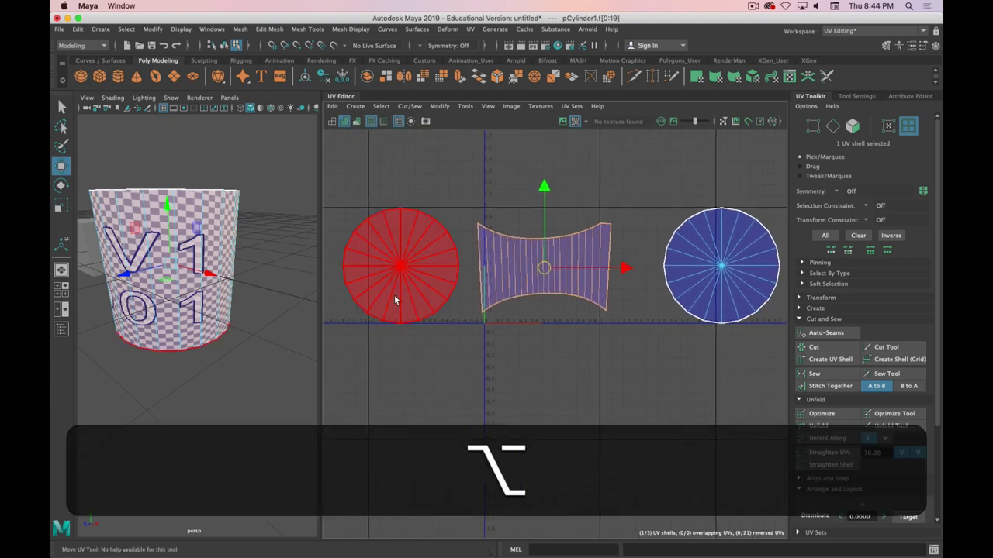
left_click(394, 300)
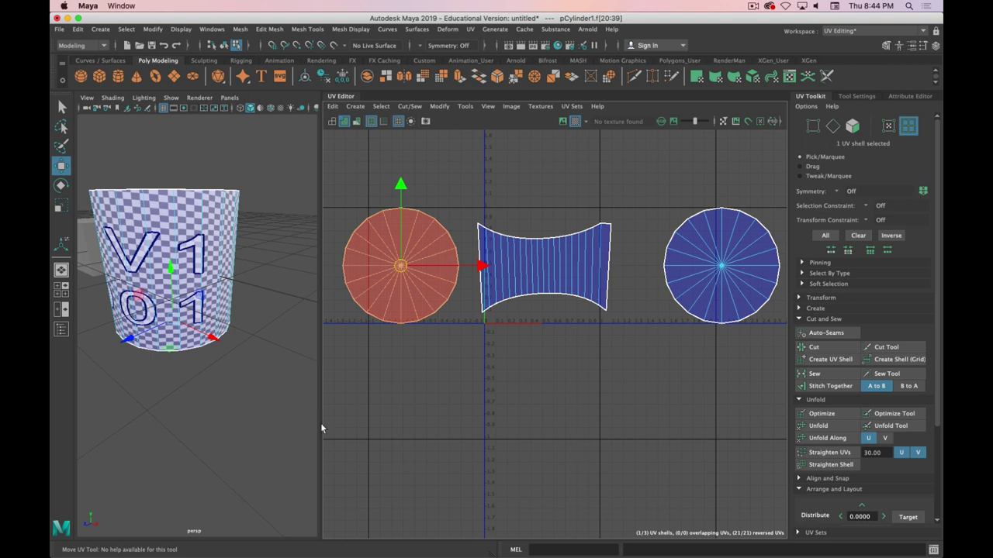
left_click_drag(298, 415, 241, 439, "alt")
scroll(242, 283, "up", 5)
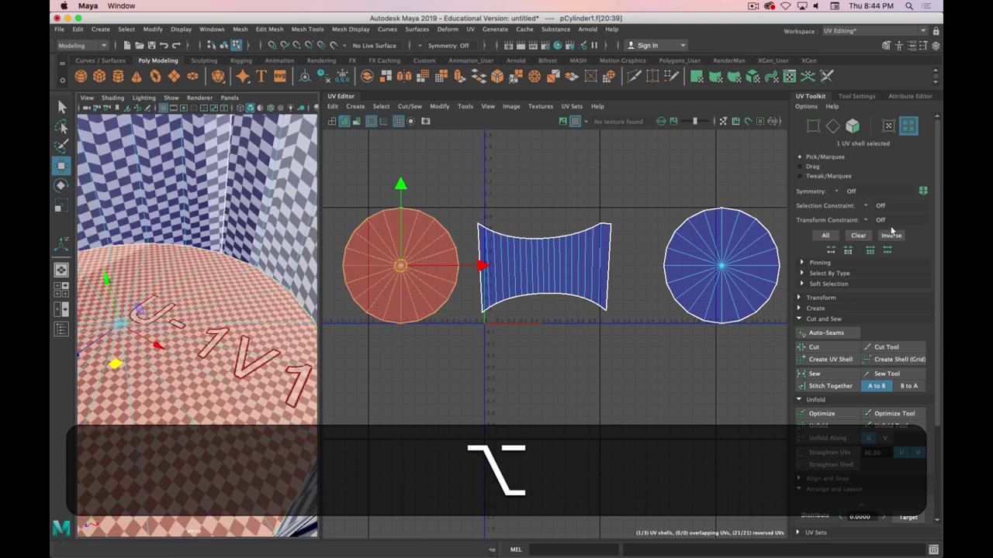
left_click(823, 297)
scroll(796, 416, "down", 5)
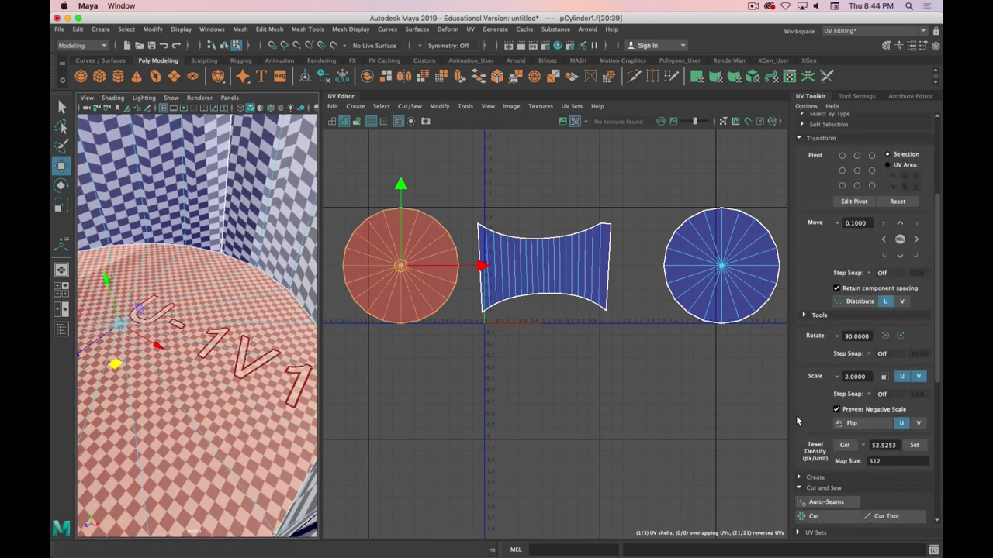
left_click(861, 429)
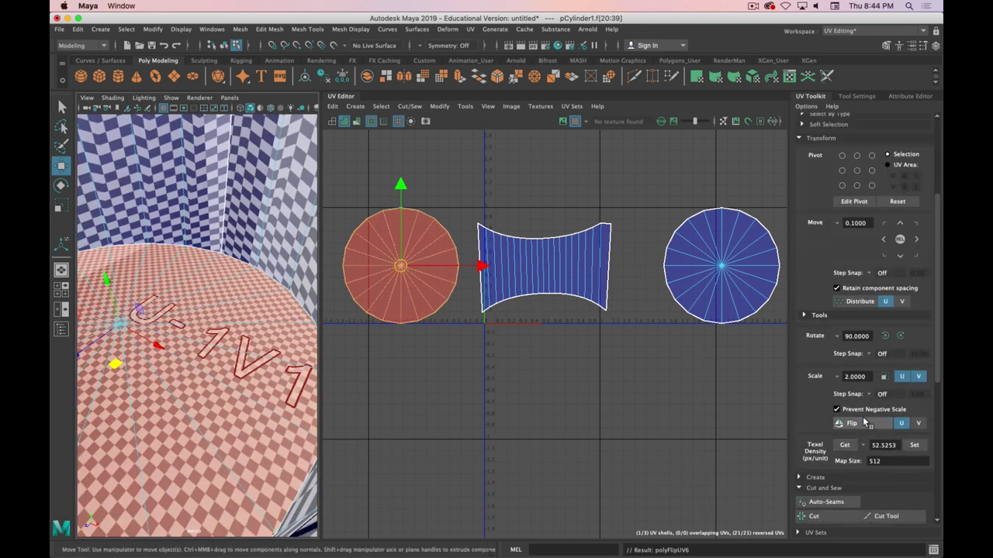
scroll(504, 370, "down", 3)
scroll(266, 364, "down", 10)
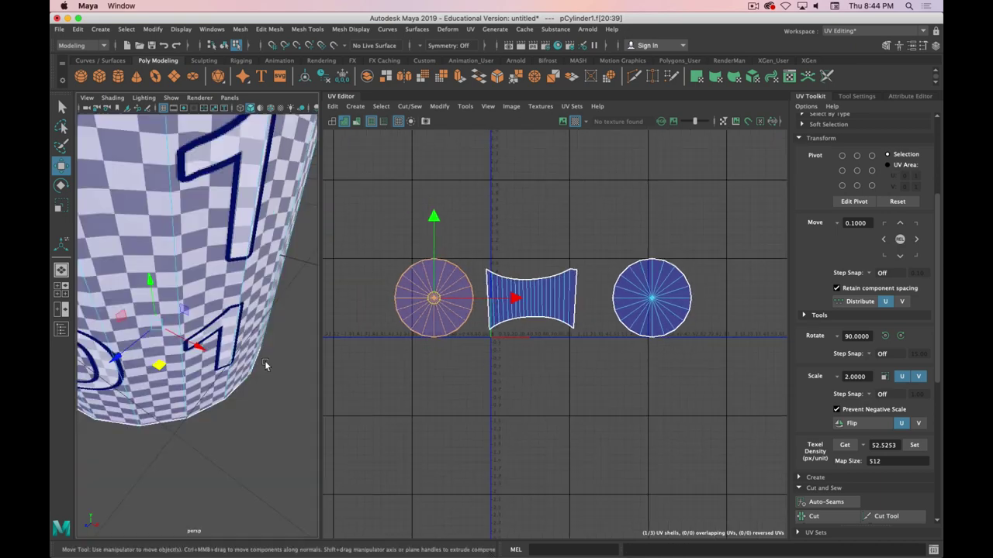
scroll(231, 356, "up", 3)
left_click_drag(230, 358, 251, 360, "alt")
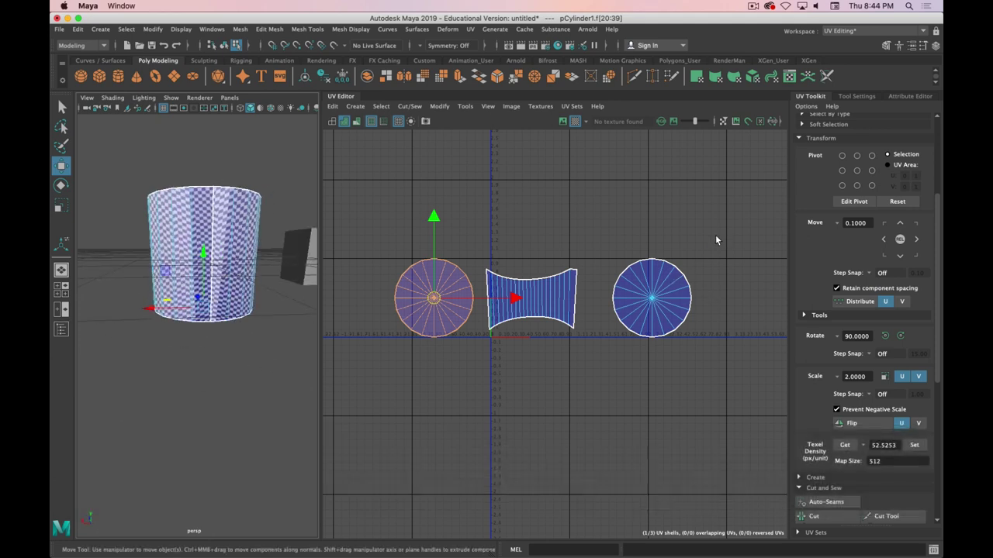
Select the cylinder's body UV shell and unfold it, checking the checker pattern on the cylinder's side
left_click(541, 285)
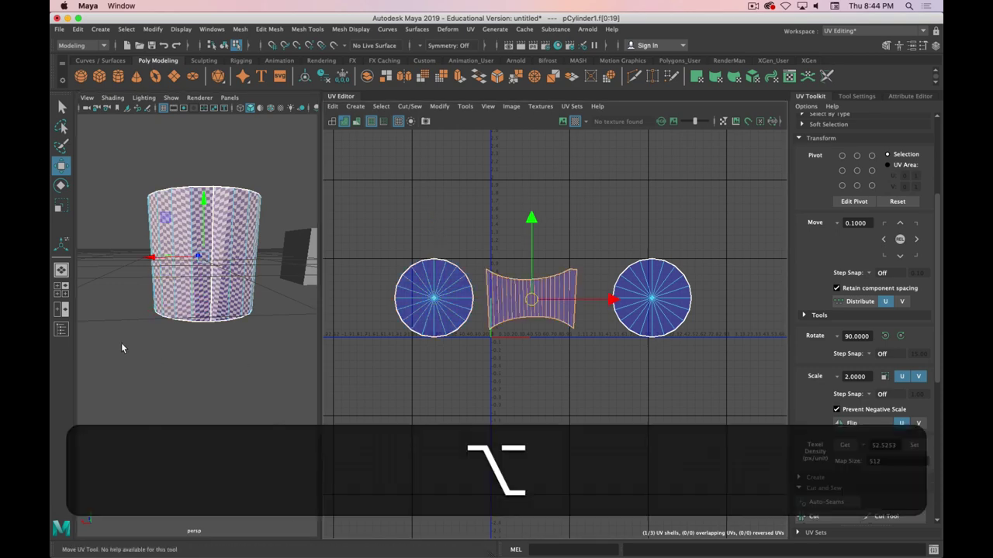
mouse_move(121, 343)
left_mouse_down("alt")
mouse_move(186, 401)
mouse_move(304, 348)
mouse_move(333, 378)
mouse_move(315, 310)
mouse_move(312, 344)
mouse_move(111, 345)
left_mouse_up("alt")
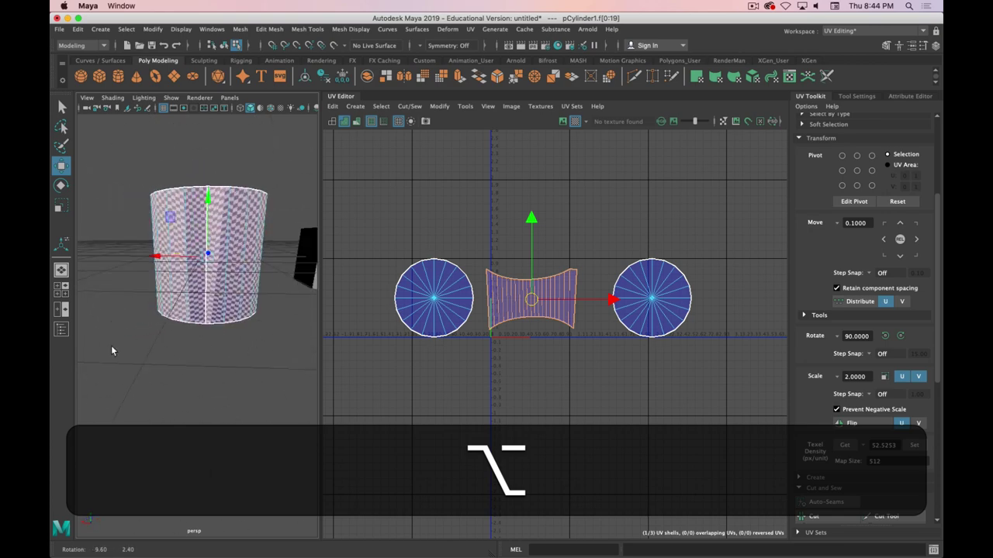
left_click_drag(165, 260, 208, 279, "alt")
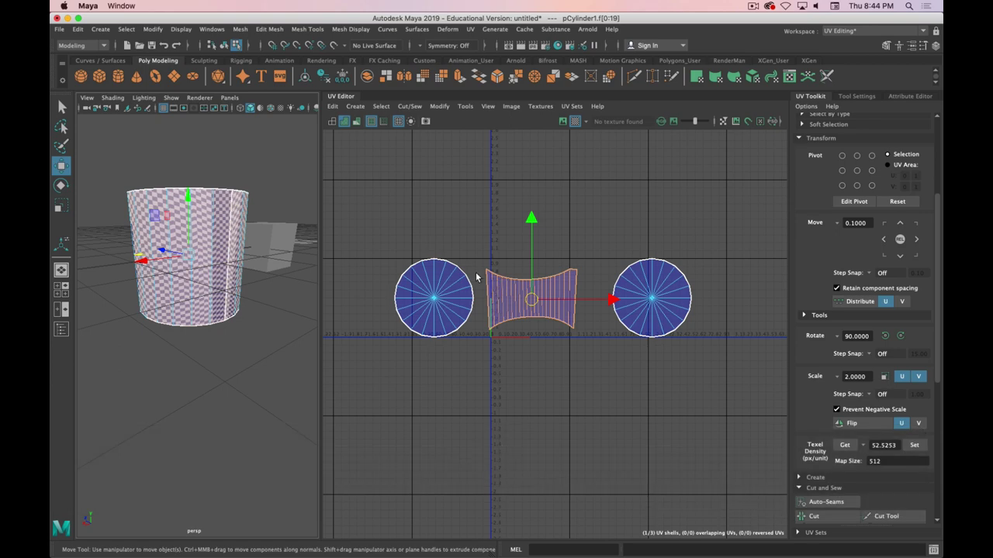
left_click_drag(229, 247, 191, 260, "alt")
scroll(190, 260, "up", 5)
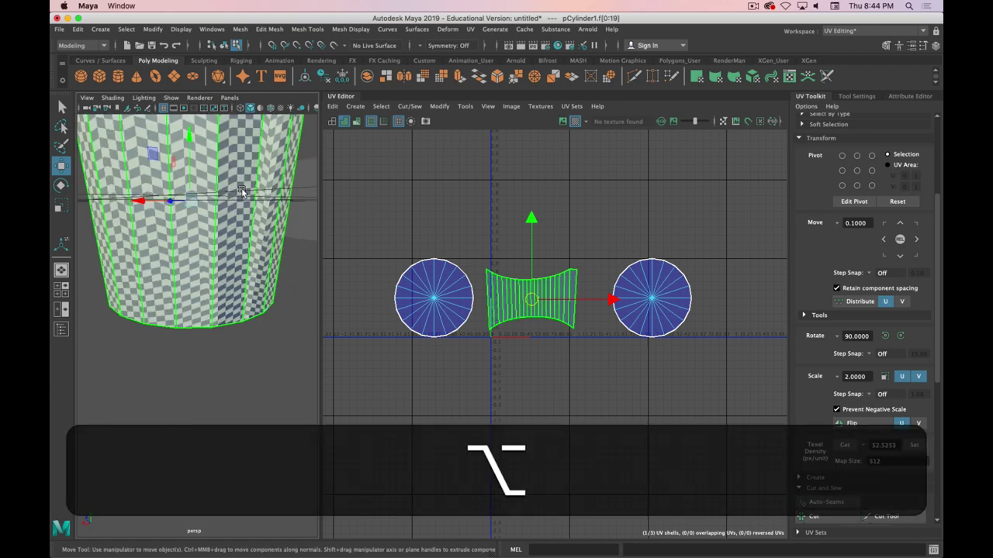
middle_click_drag(245, 192, 256, 276, "alt")
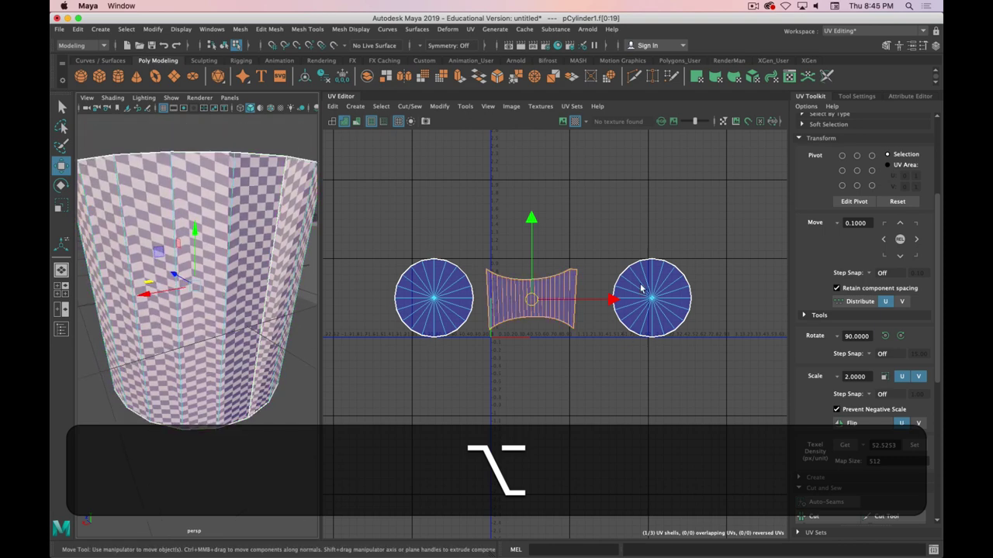
left_click(821, 138)
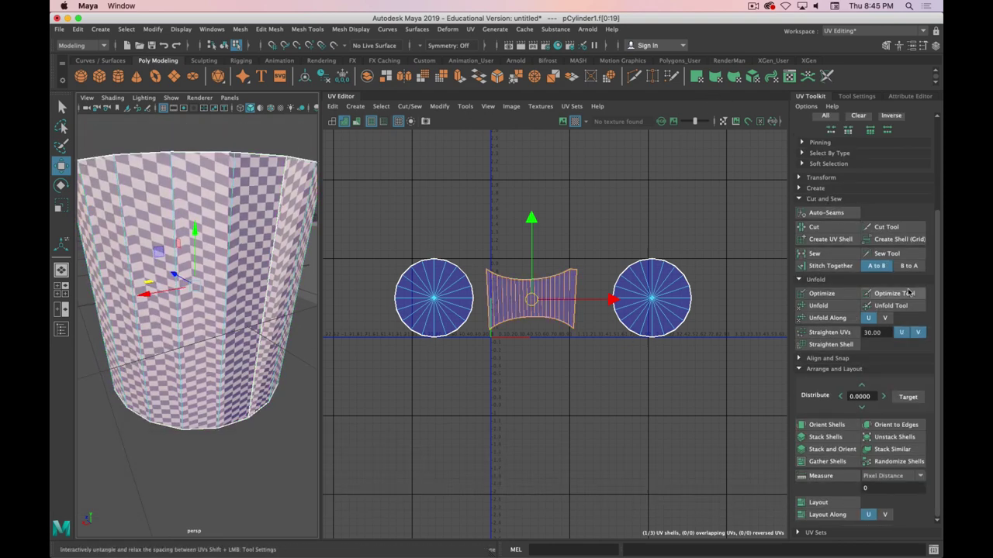
left_click(834, 303)
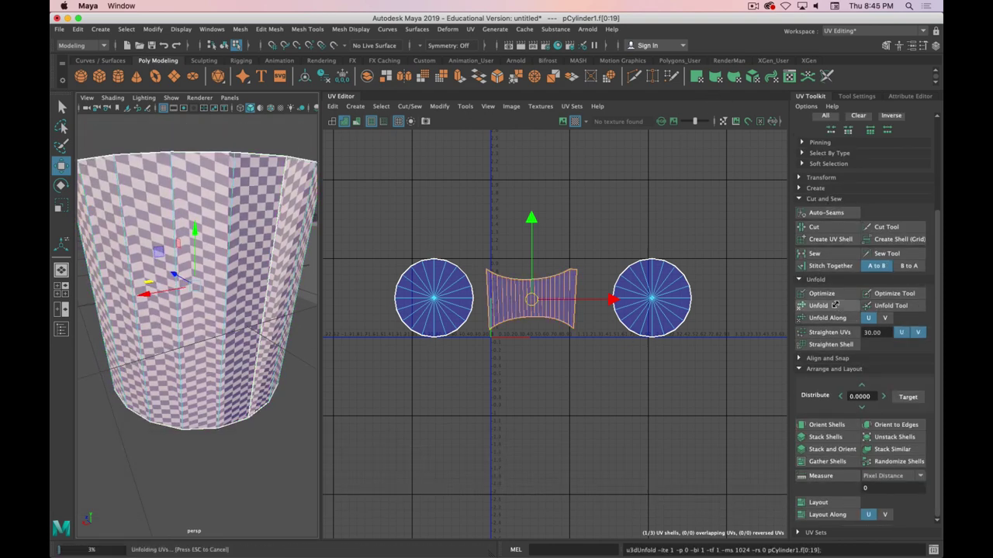
scroll(555, 315, "up", 5)
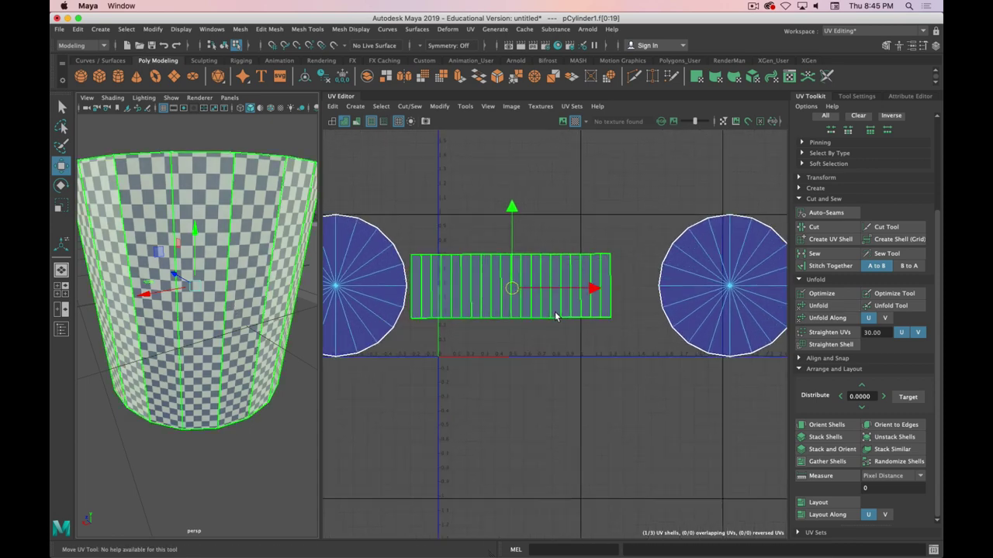
left_click(519, 266)
scroll(713, 277, "down", 4)
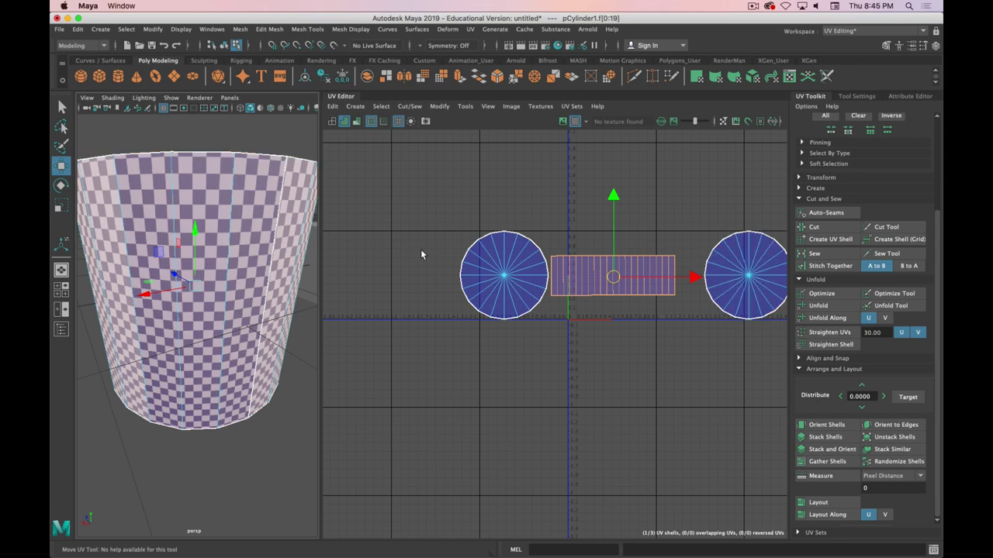
Turn on the UV distortion display and undo the body shell's unfold to inspect its distortion colours
left_click(356, 121)
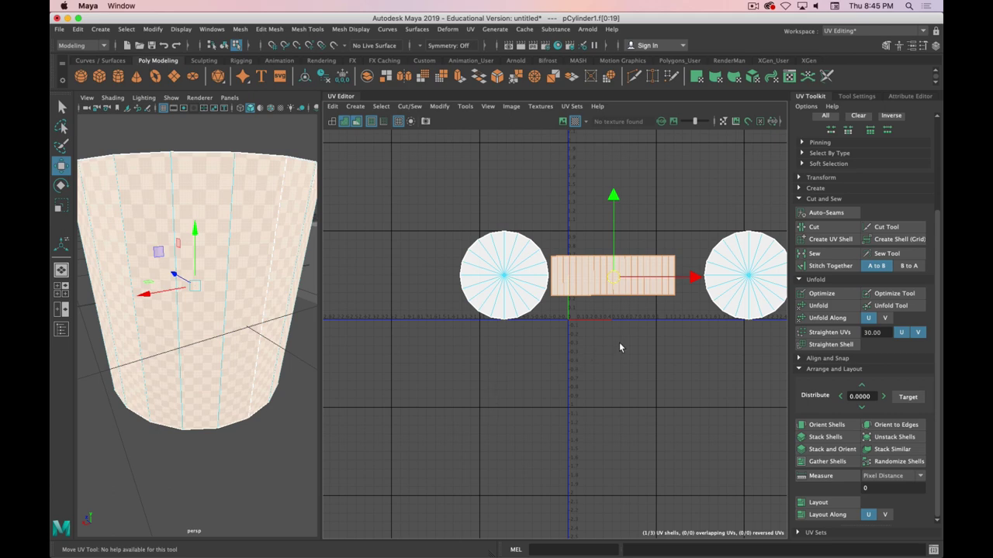
key("ctrl+u")
left_click(618, 376)
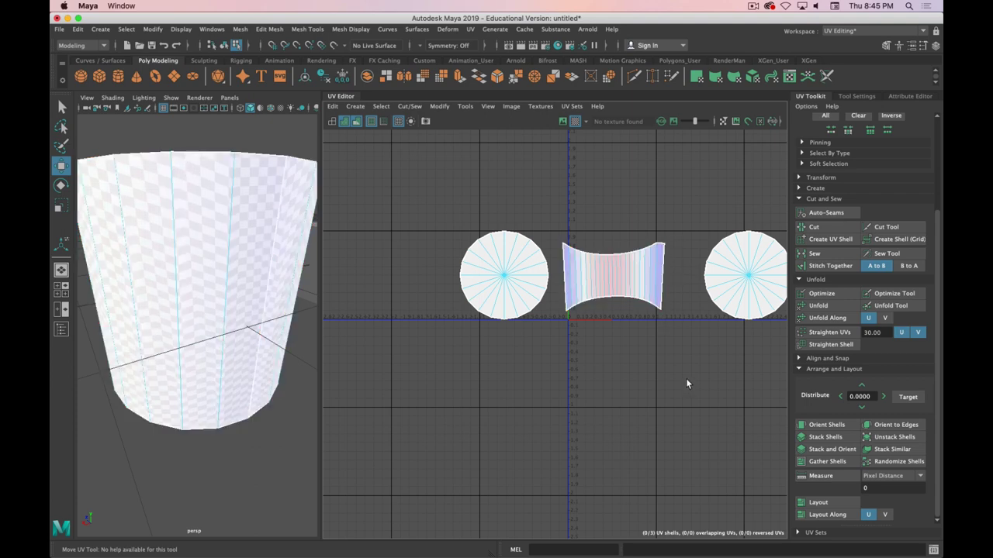
scroll(685, 378, "up", 4)
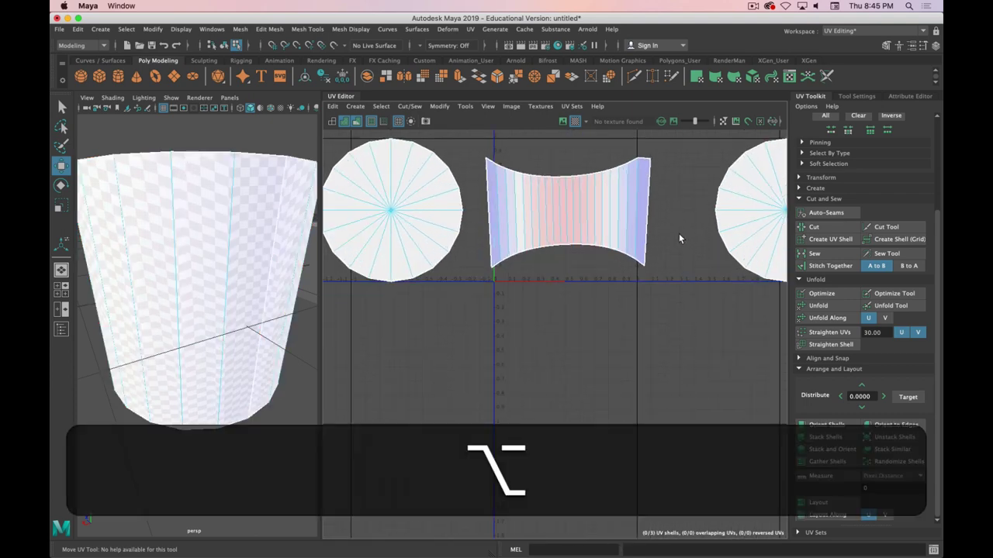
middle_click_drag(680, 238, 689, 287, "alt")
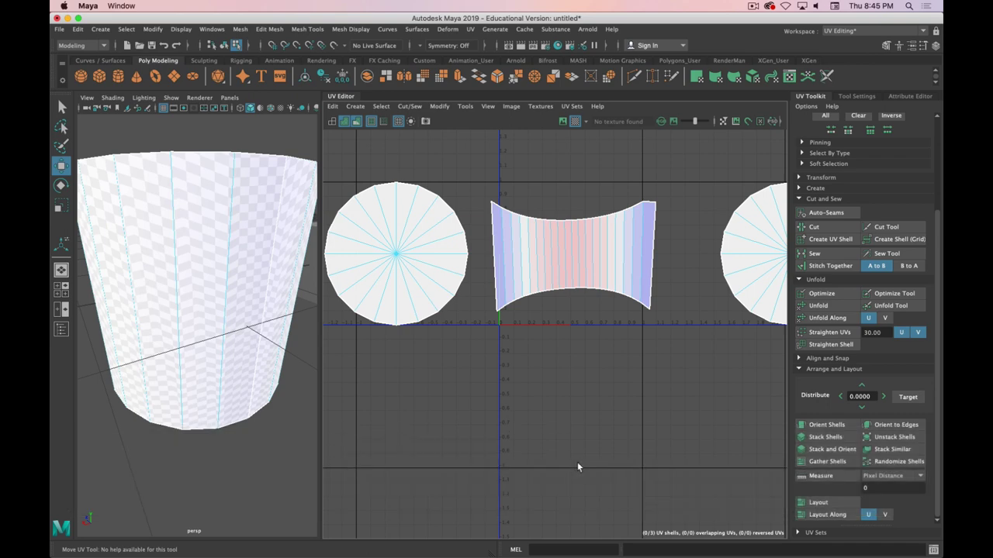
Unfold the cylinder's body UV shell with the distortion display on
left_click(590, 266)
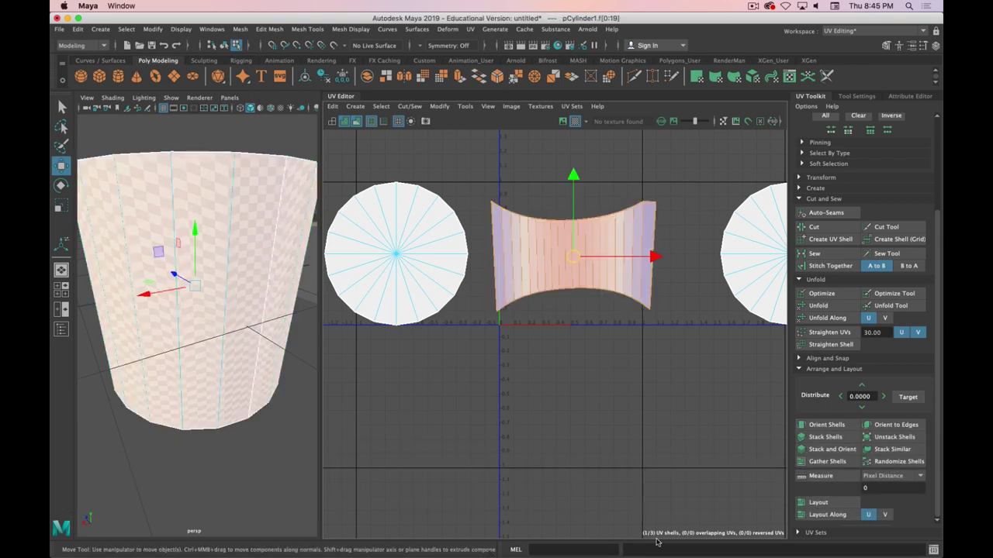
left_click(819, 305)
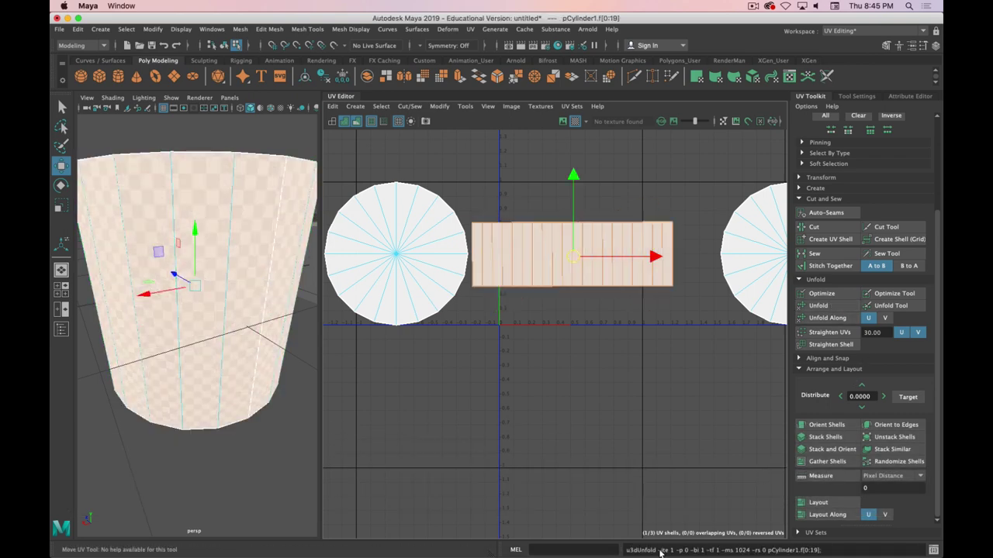
left_click(616, 373)
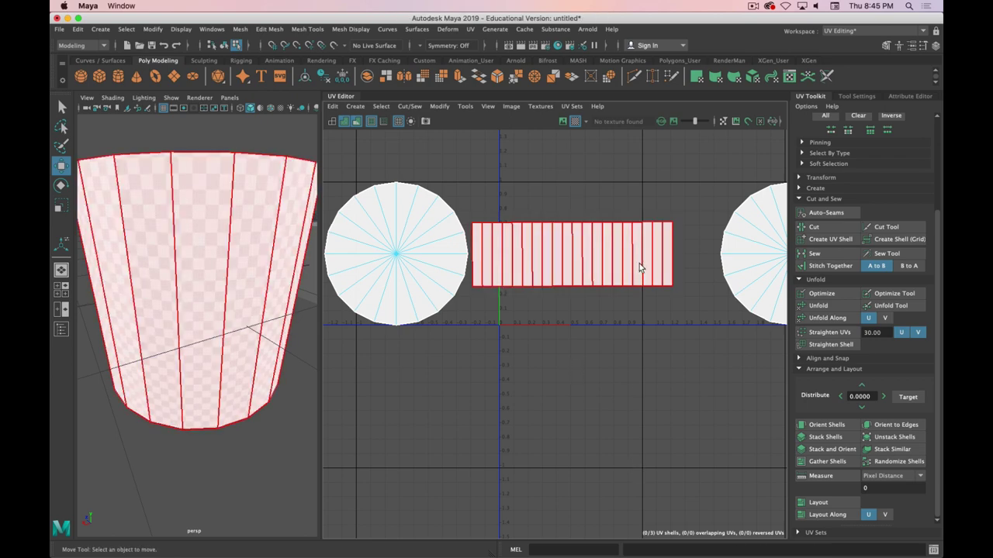
left_click(641, 262)
scroll(811, 418, "down", 3)
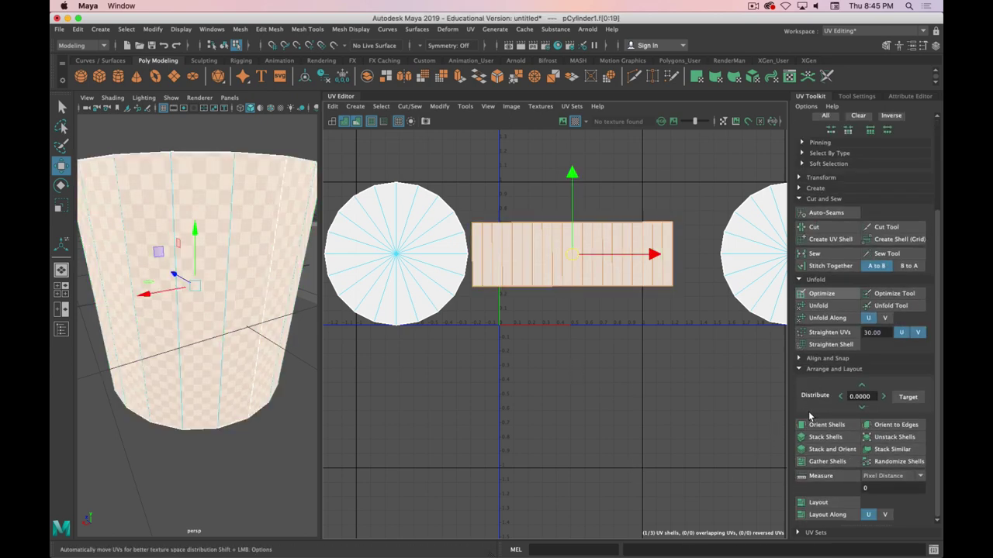
Straighten the body shell's UVs along both U and V with a tolerance of 30
left_click(824, 360)
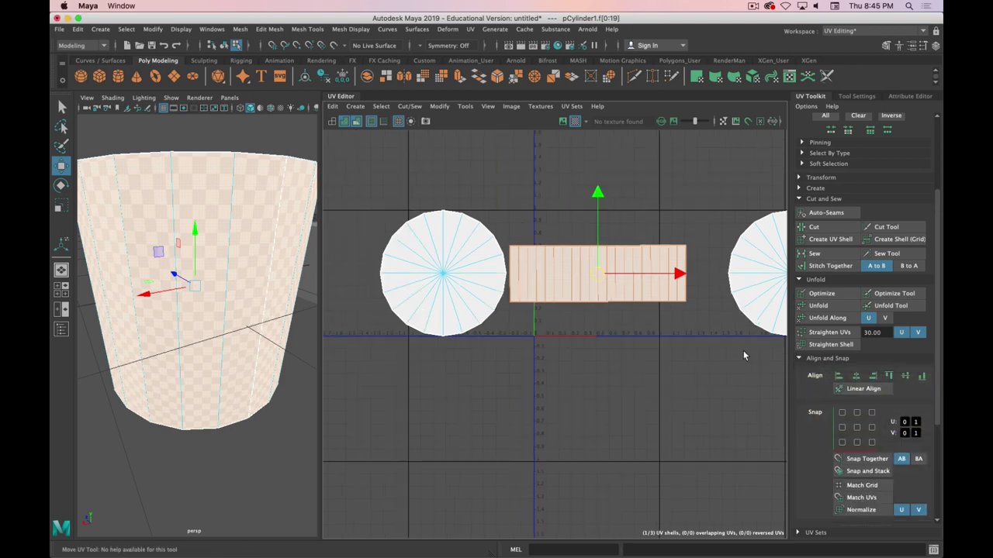
scroll(806, 376, "down", 4)
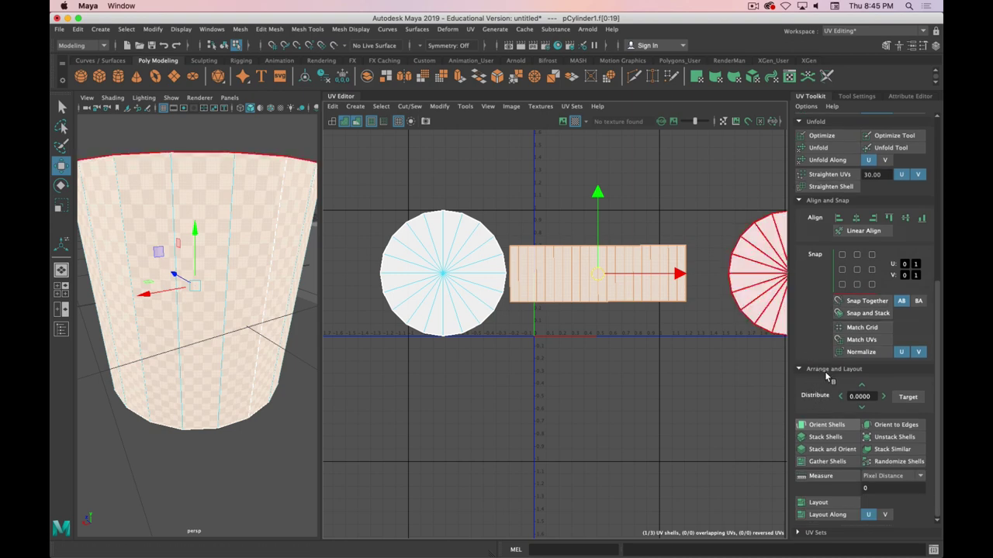
mouse_move(790, 323)
left_mouse_down()
mouse_move(773, 324)
mouse_move(781, 323)
left_mouse_up()
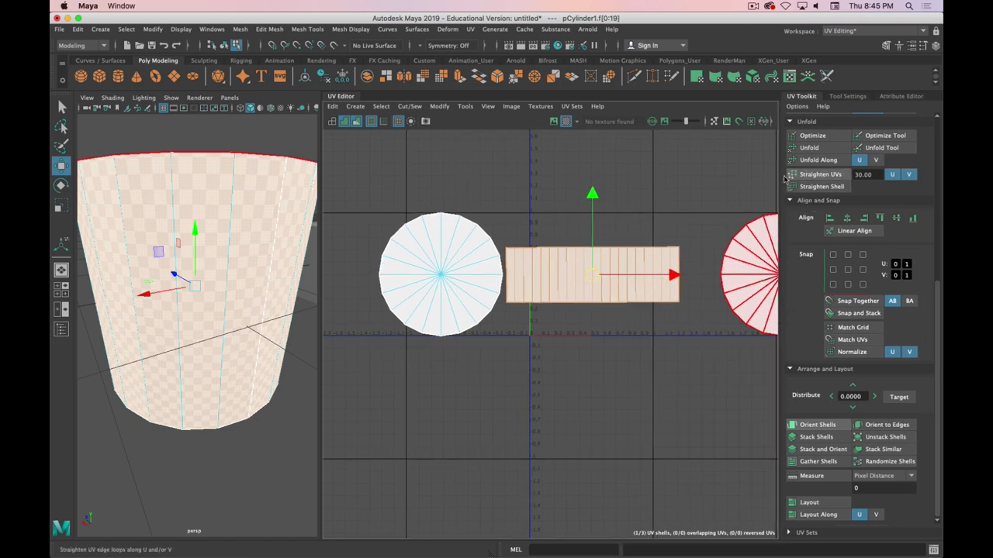
left_click(821, 173)
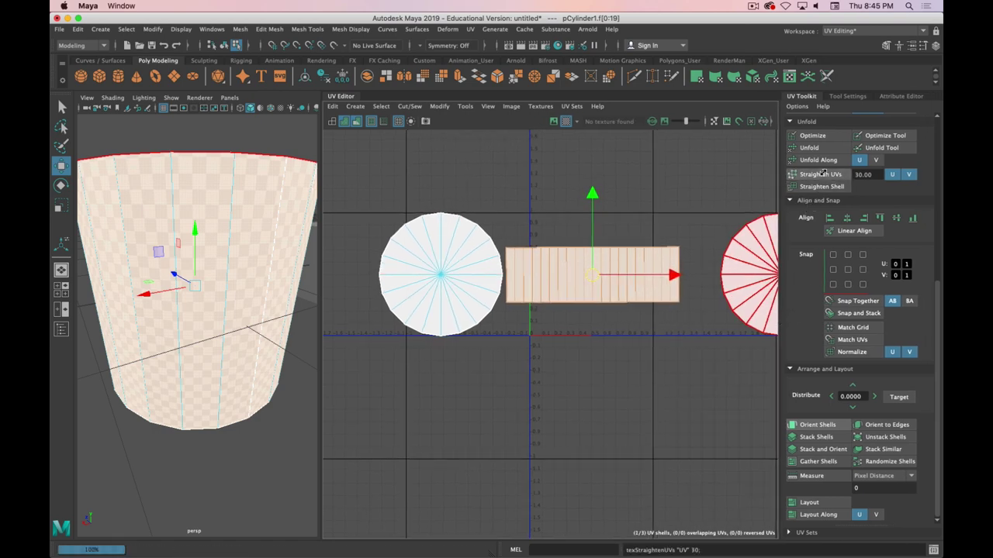
left_click(712, 271)
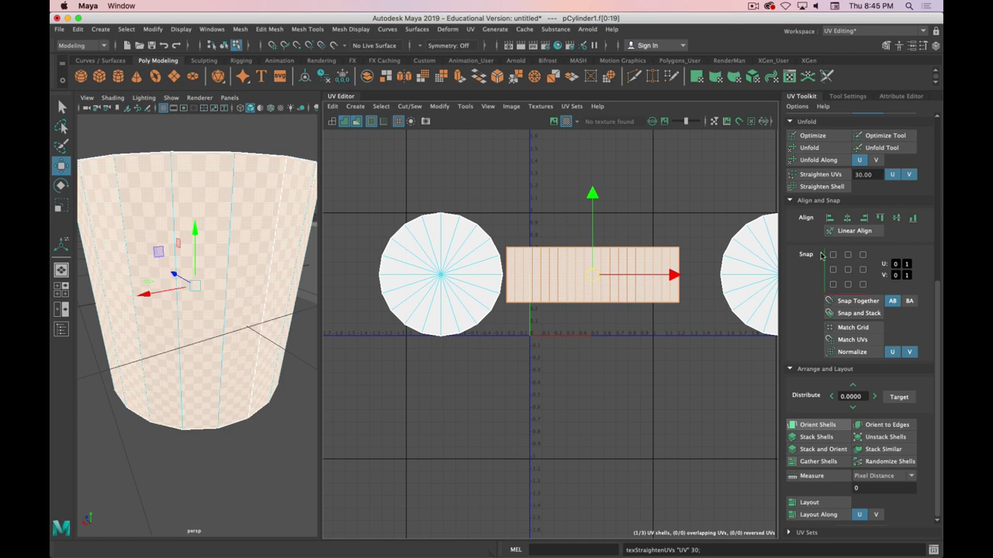
scroll(826, 256, "up", 3)
left_click(816, 295)
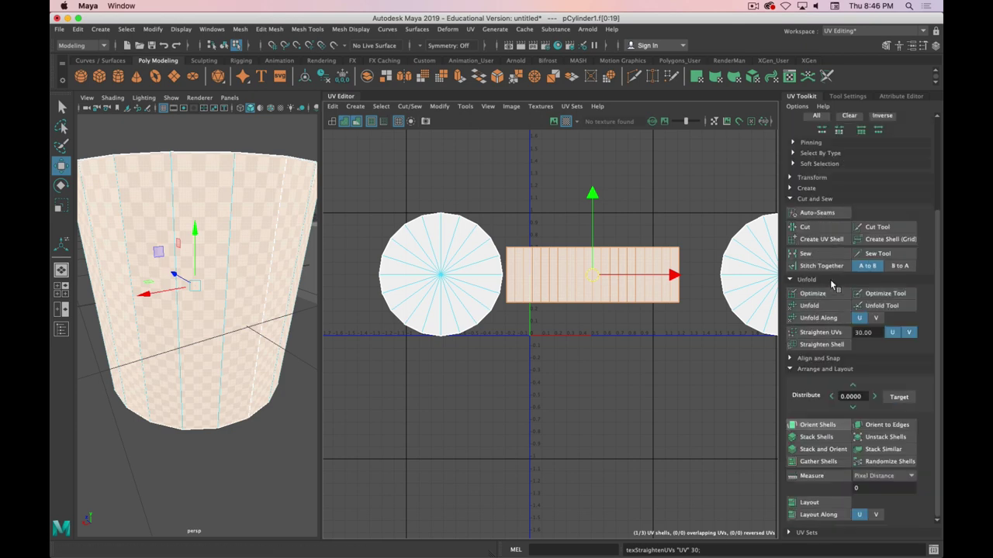
left_click(602, 265)
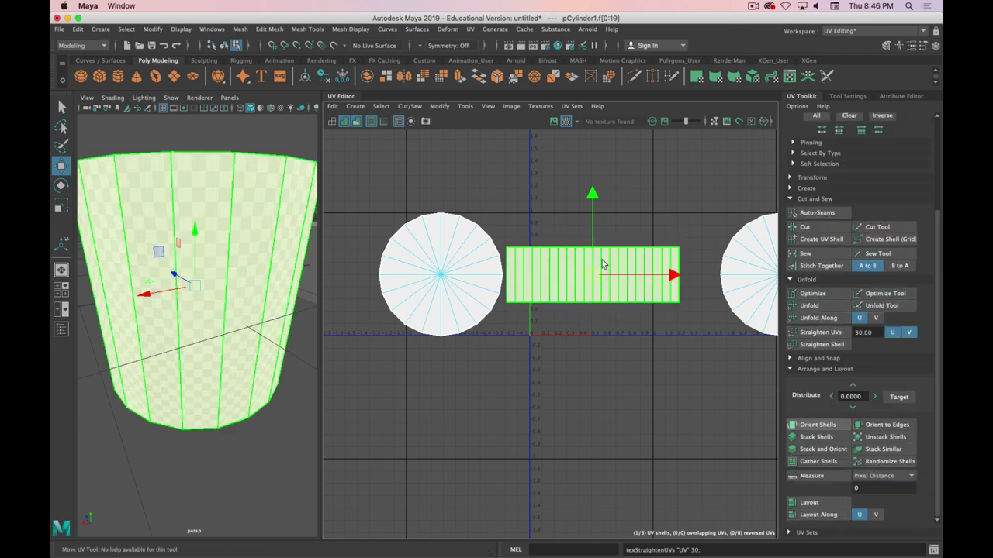
left_click(594, 229)
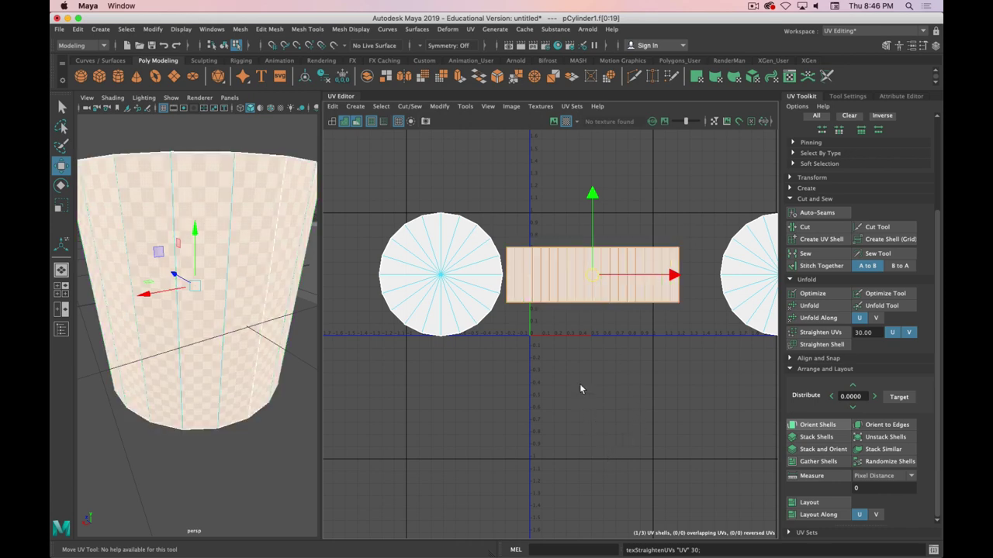
Turn off the UV distortion display and show the UV shells in wireframe
left_click(357, 123)
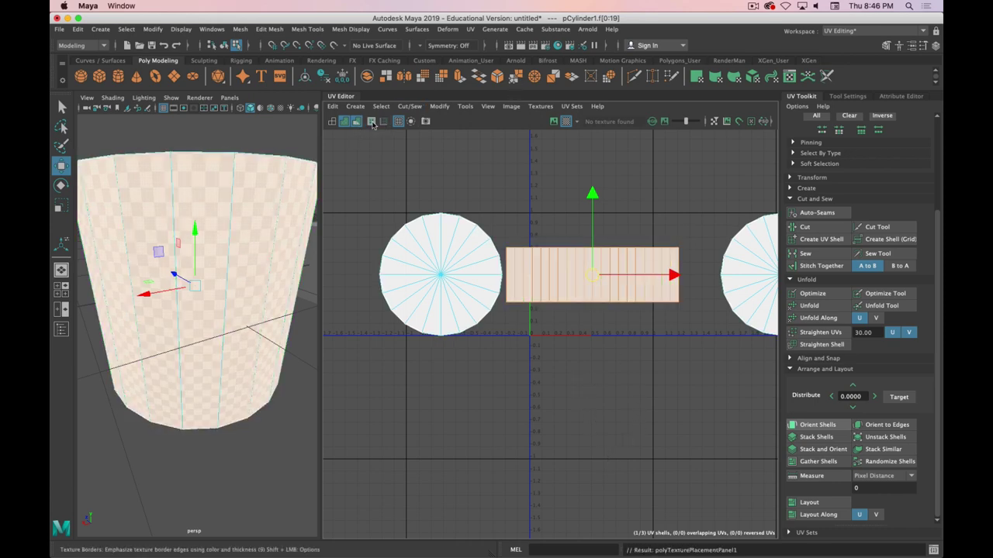
left_click(358, 123)
left_click(358, 122)
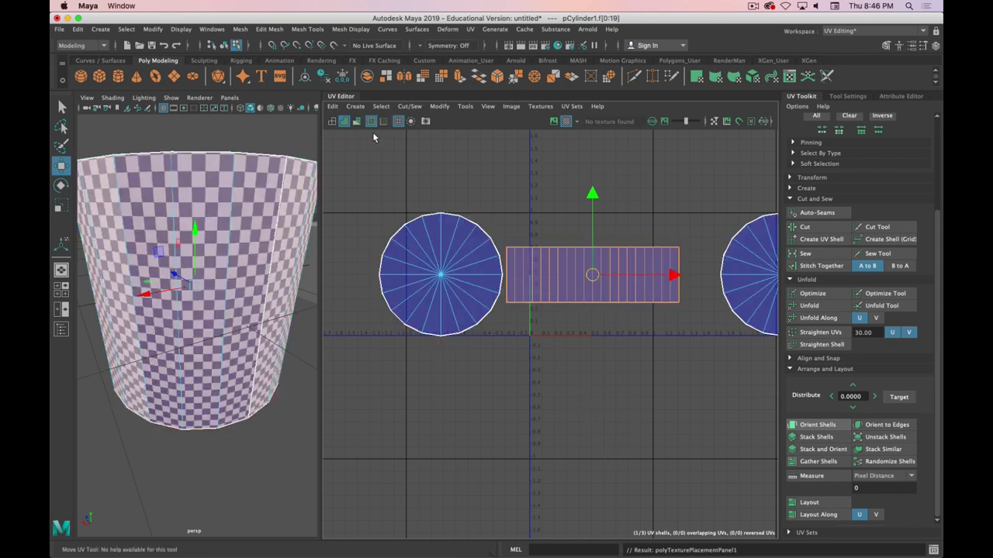
left_click(333, 122)
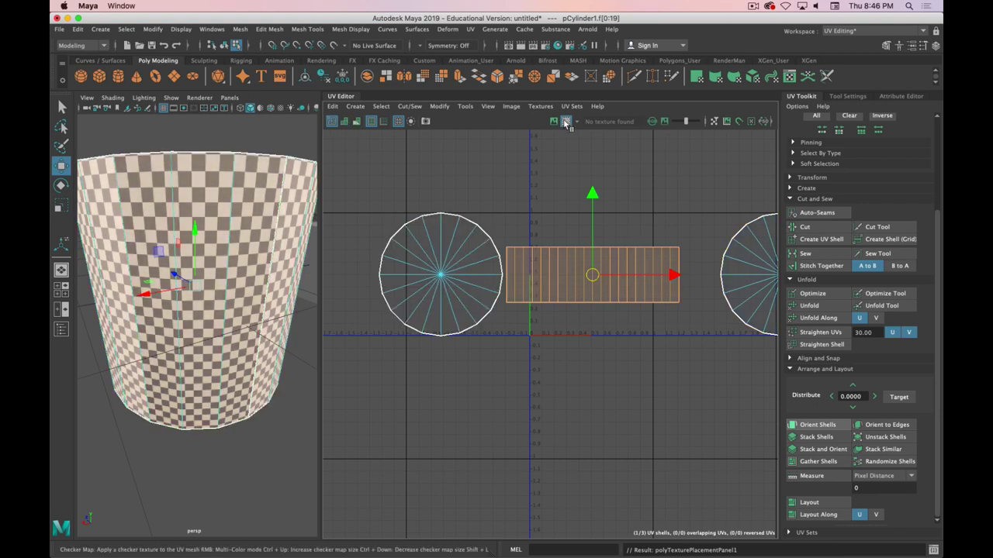
Display the checker map image behind the shells in the UV Editor
left_click(553, 121)
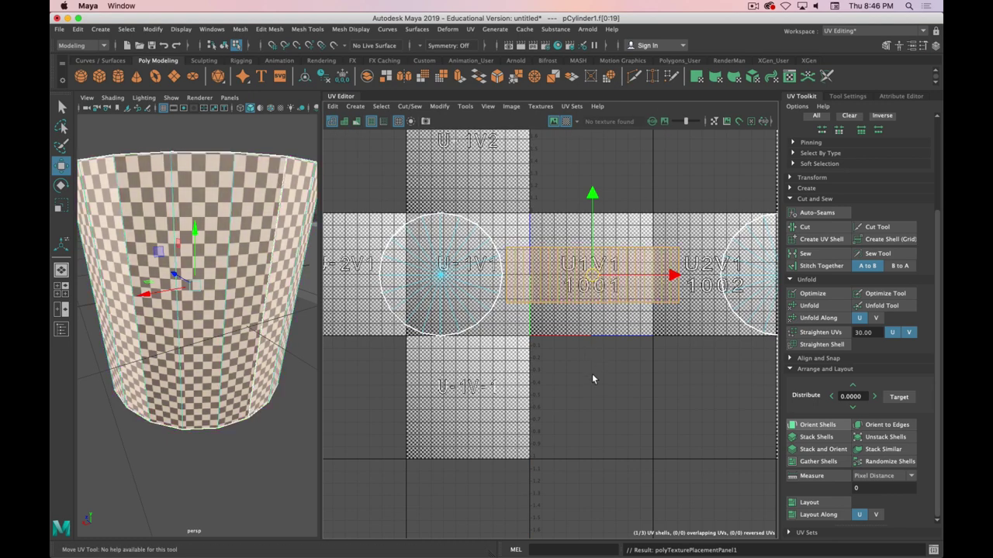
scroll(592, 374, "down", 5)
scroll(593, 377, "up", 3)
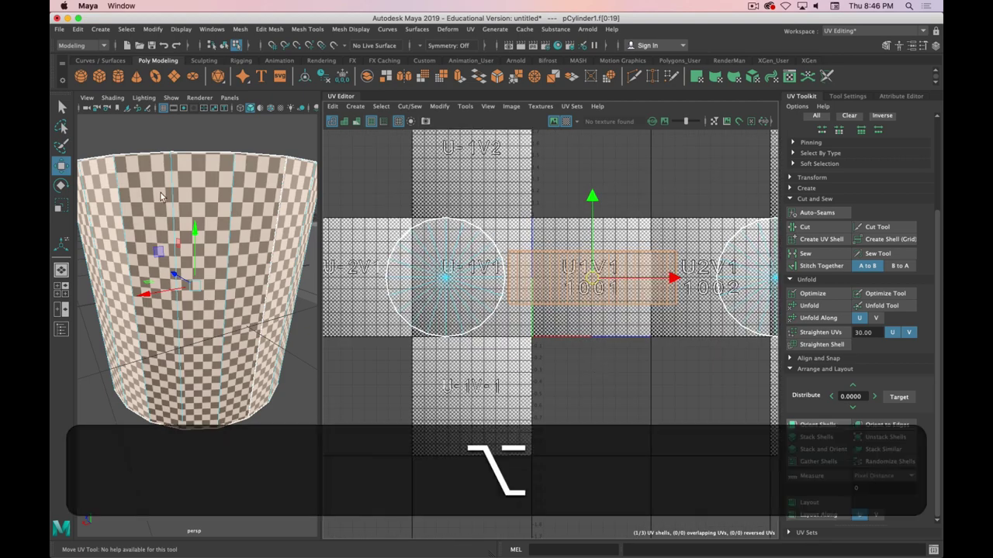
Widen the perspective view and examine the orientation of the checker map's lettering on the cylinder's side and top cap
mouse_move(194, 256)
left_mouse_down("alt")
mouse_move(196, 294)
mouse_move(193, 236)
left_mouse_up("alt")
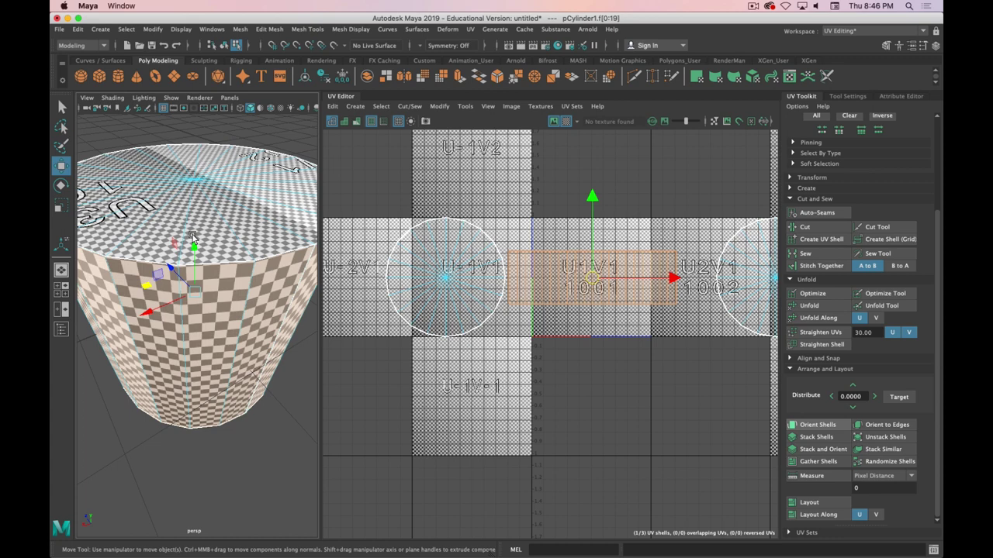
left_click(167, 322)
scroll(238, 305, "up", 3)
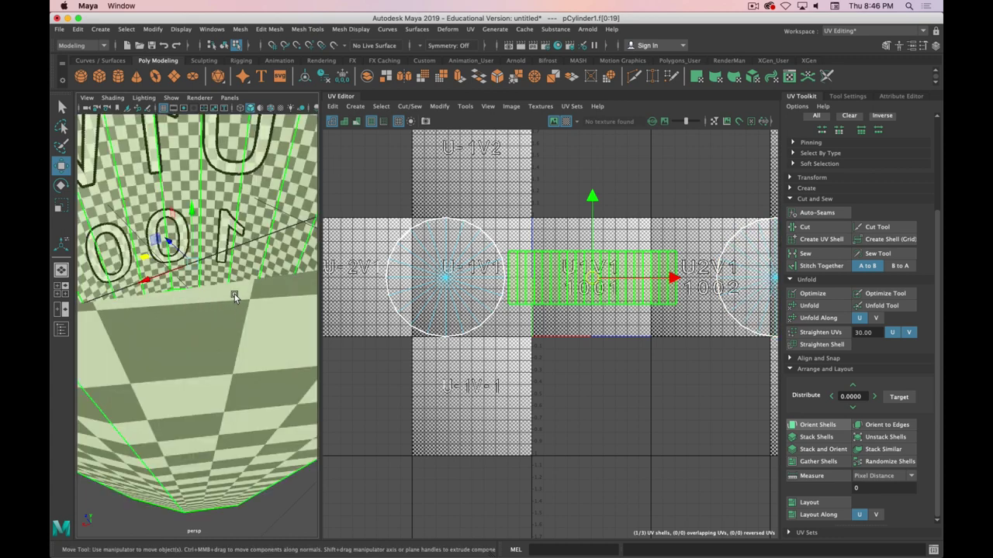
scroll(235, 294, "down", 6)
left_click_drag(318, 314, 497, 314)
left_click_drag(330, 334, 317, 273, "alt")
left_click_drag(312, 237, 343, 250, "alt")
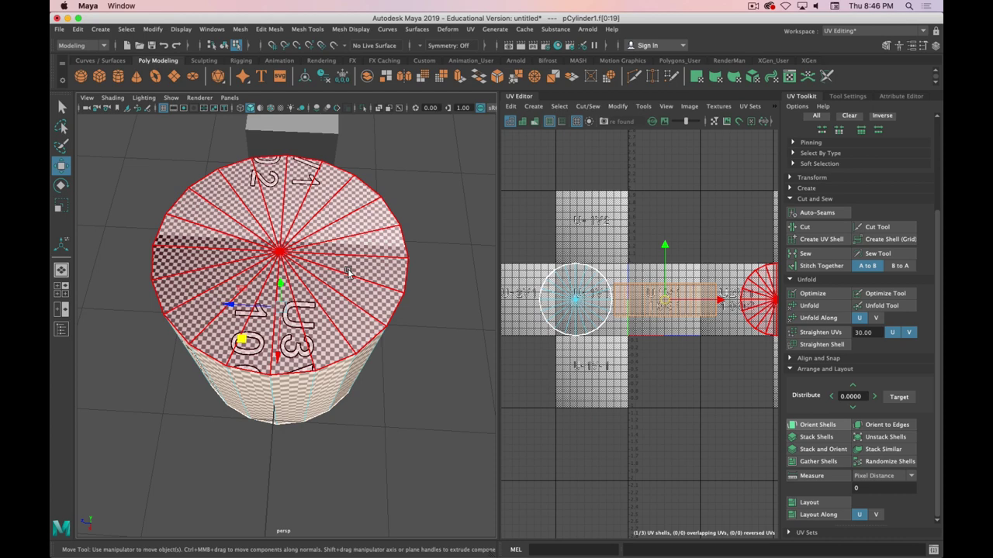
left_click(580, 301)
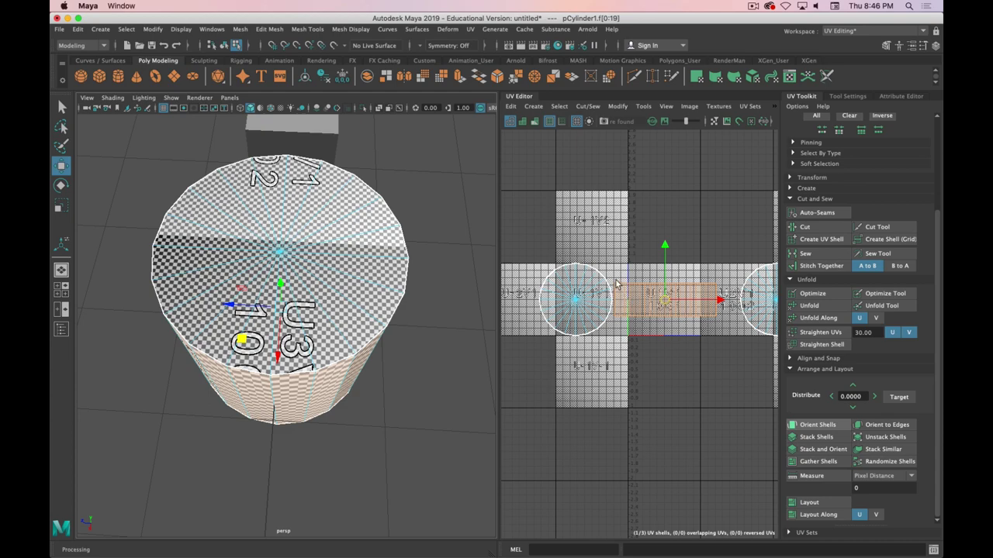
left_click_drag(277, 404, 424, 366, "alt")
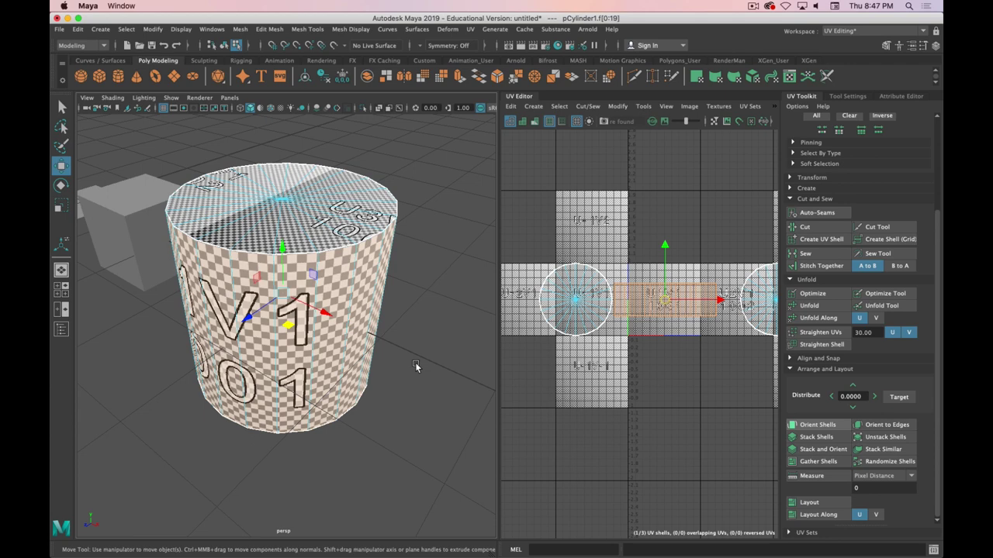
Get the texel density of the cylinder's body shell with a map size of 512
left_click(314, 203)
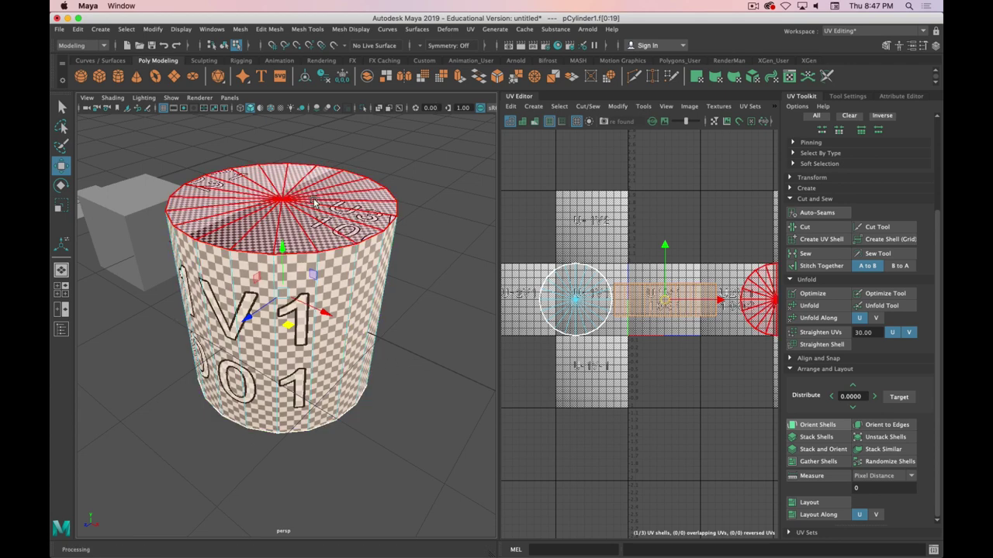
left_click(434, 248)
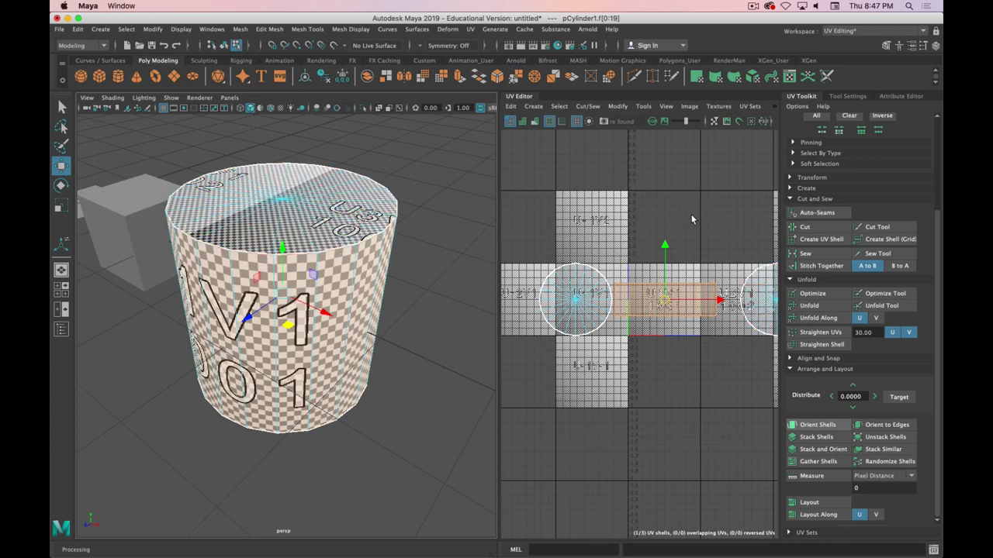
scroll(692, 220, "down", 3)
right_click_drag(693, 213, 653, 211, "alt")
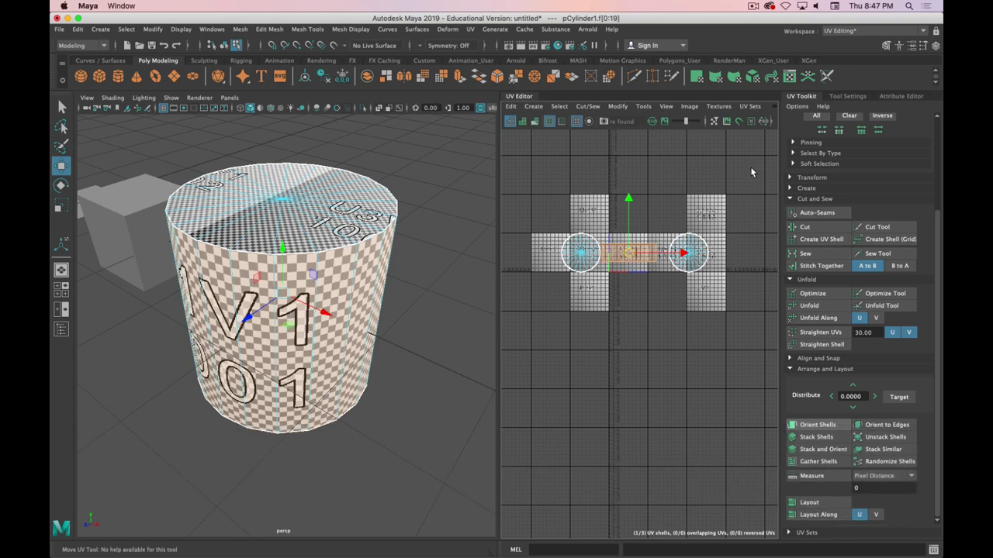
scroll(822, 320, "up", 3)
left_click(809, 298)
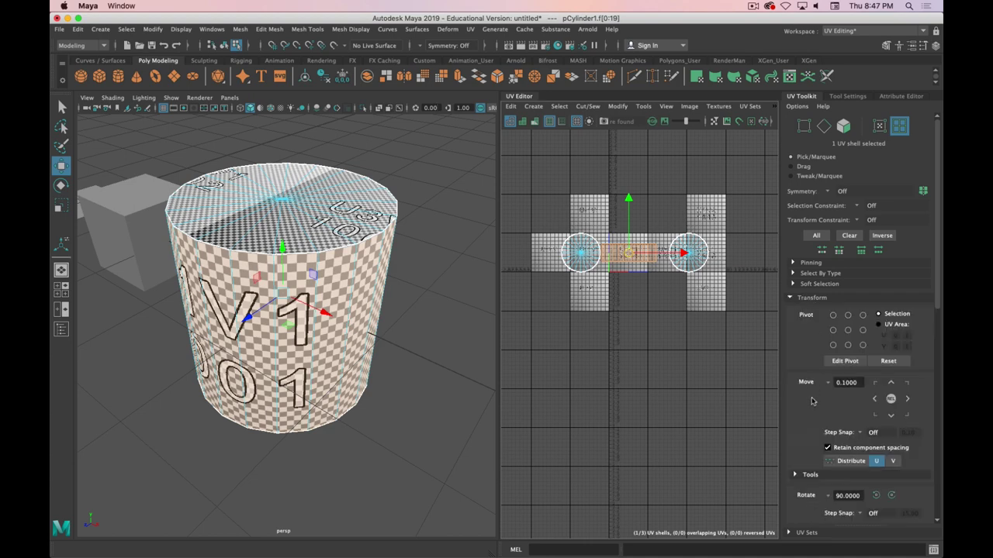
scroll(802, 307, "down", 5)
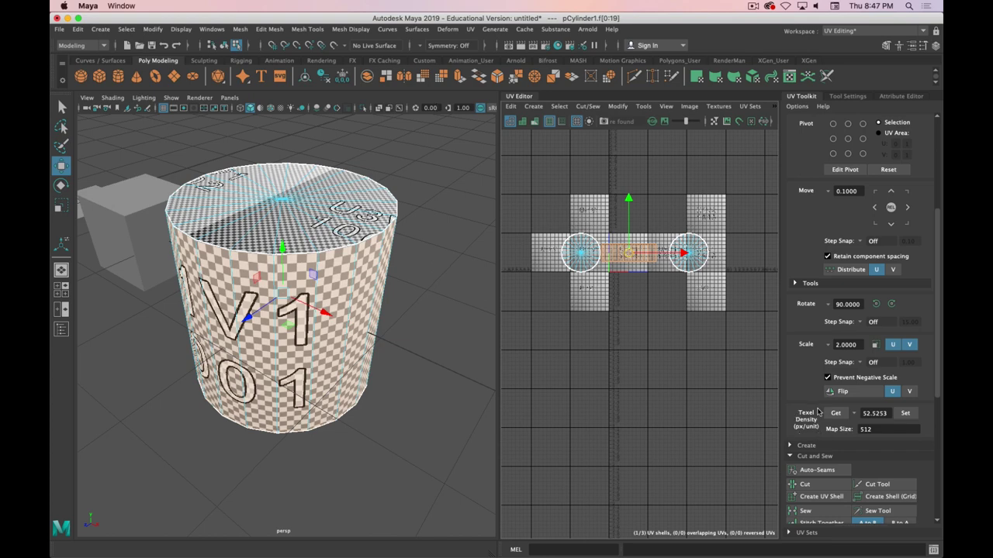
scroll(637, 302, "up", 2)
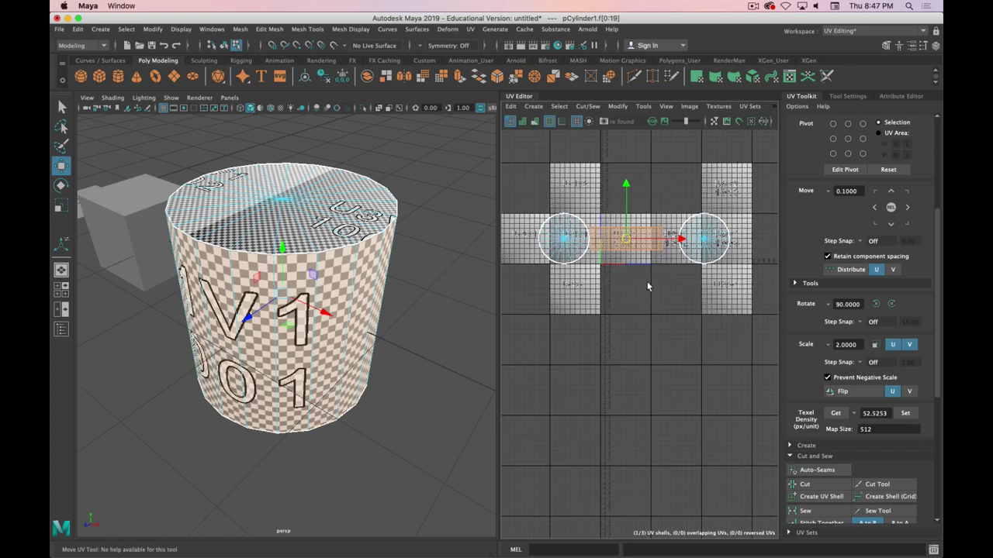
middle_click_drag(654, 267, 677, 272, "alt")
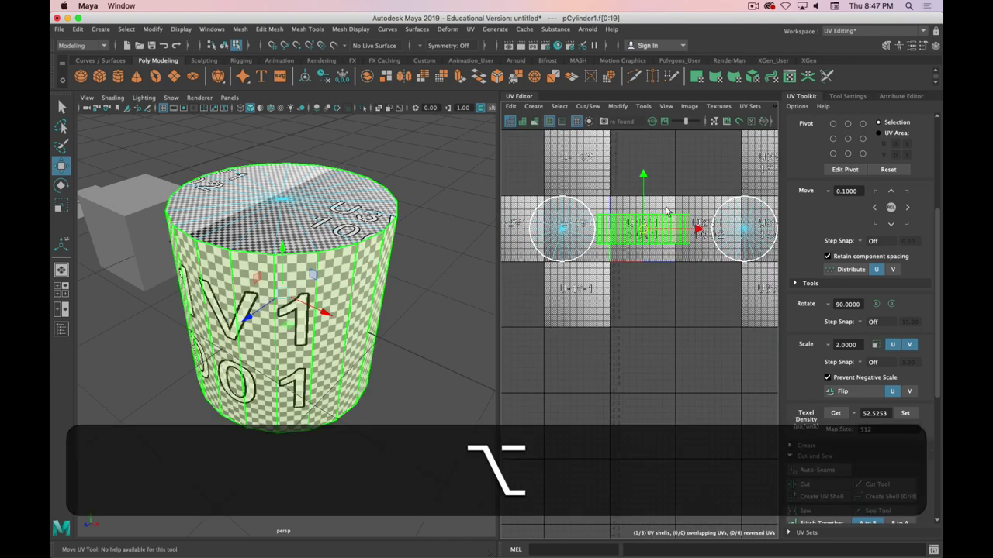
left_click(835, 415)
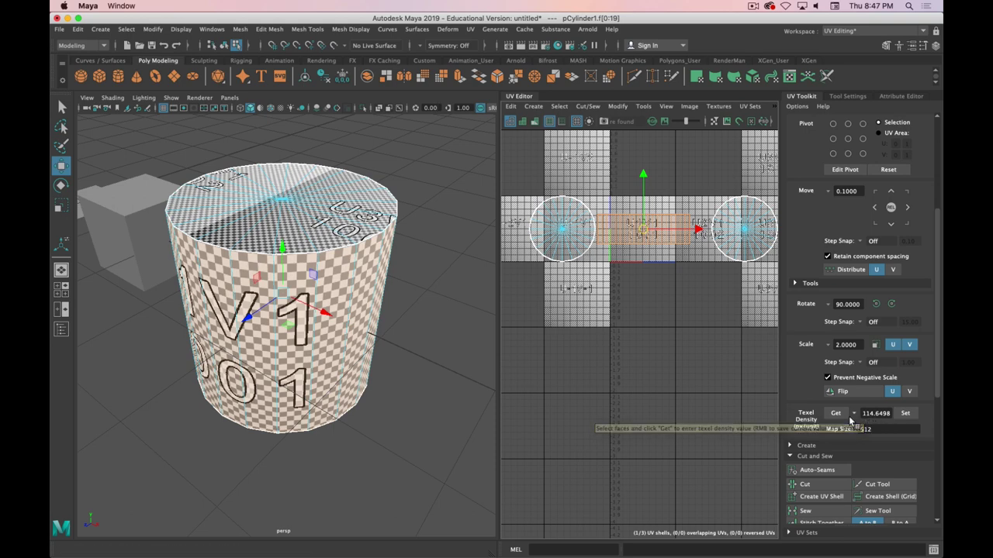
Apply the texel density of 114.6498 to both cap shells and compare the checker size on the cylinder's top and side
left_click(743, 229)
left_click(561, 229, "shift")
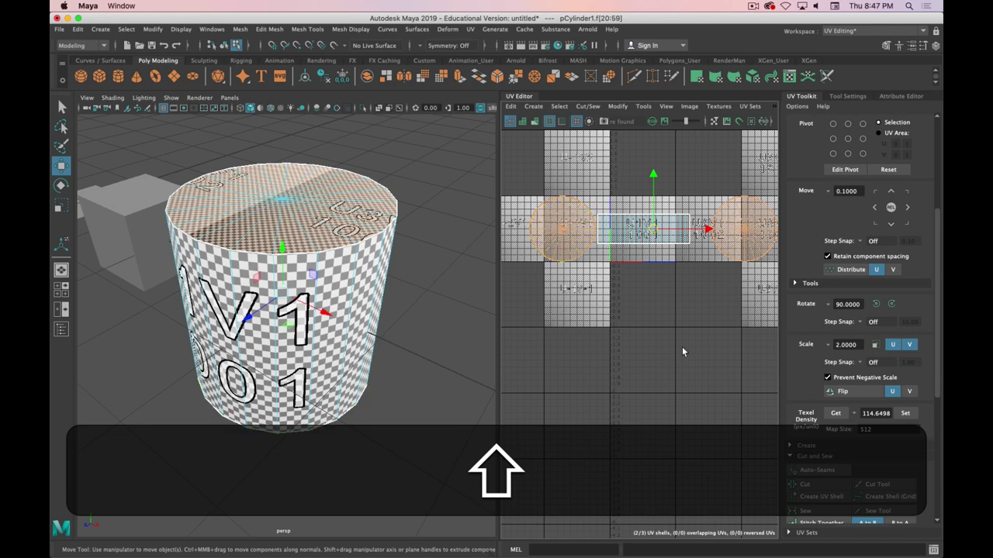
left_click(905, 413)
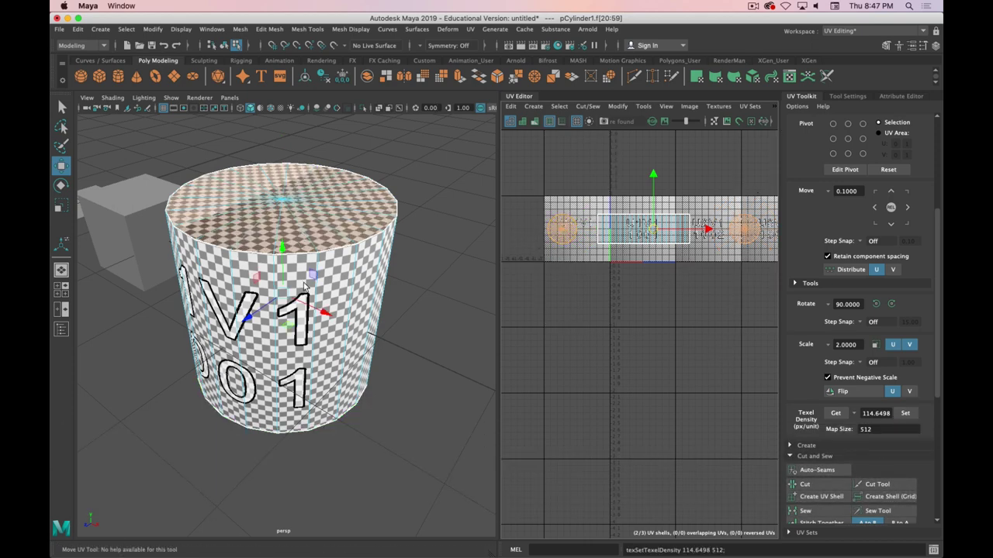
left_click_drag(249, 254, 281, 298, "alt")
right_click_drag(280, 299, 334, 326, "alt")
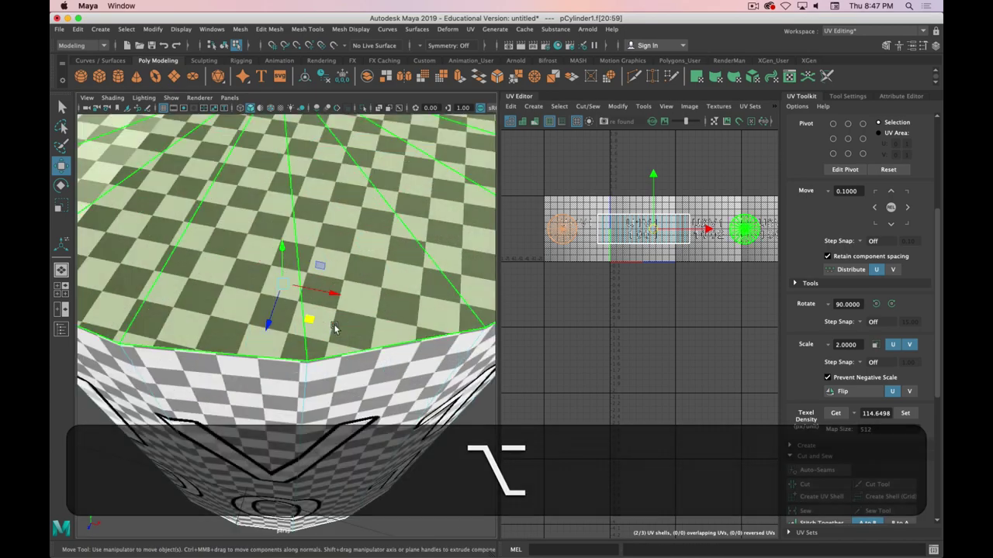
left_click_drag(335, 327, 343, 334, "alt")
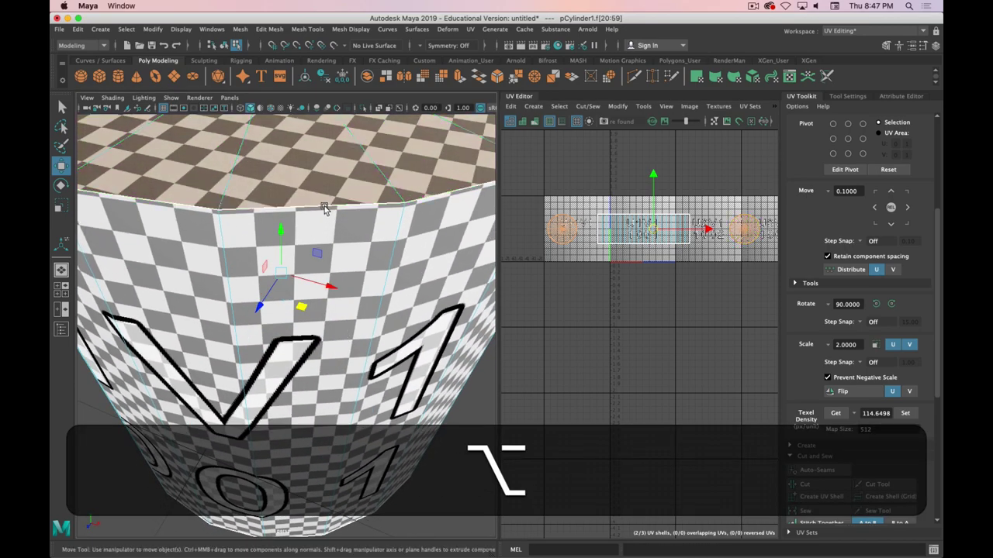
right_click_drag(309, 270, 272, 214, "alt")
left_click_drag(285, 217, 289, 167, "alt")
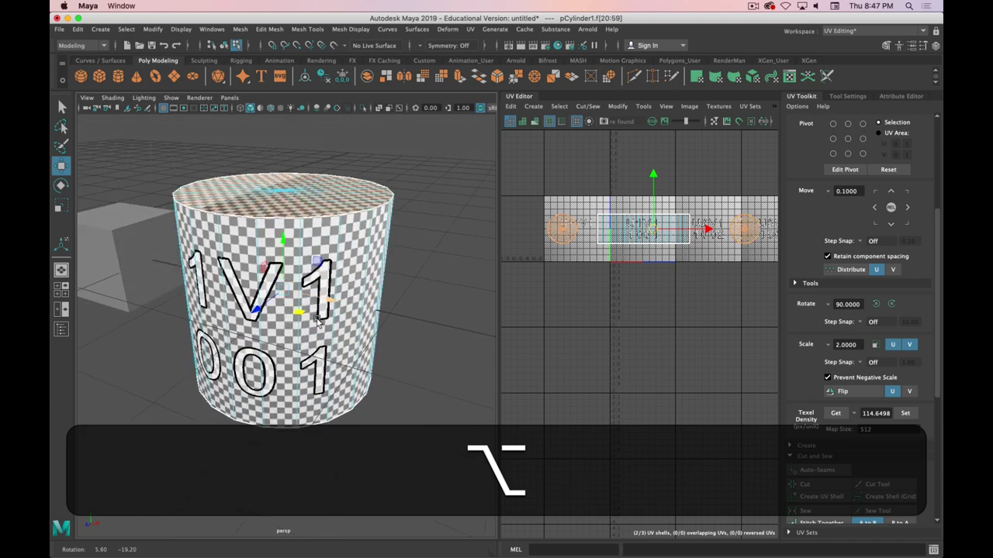
Lay out all three cylinder UV shells together within the first UV tile and inspect the checker on the cylinder
scroll(861, 412, "down", 8)
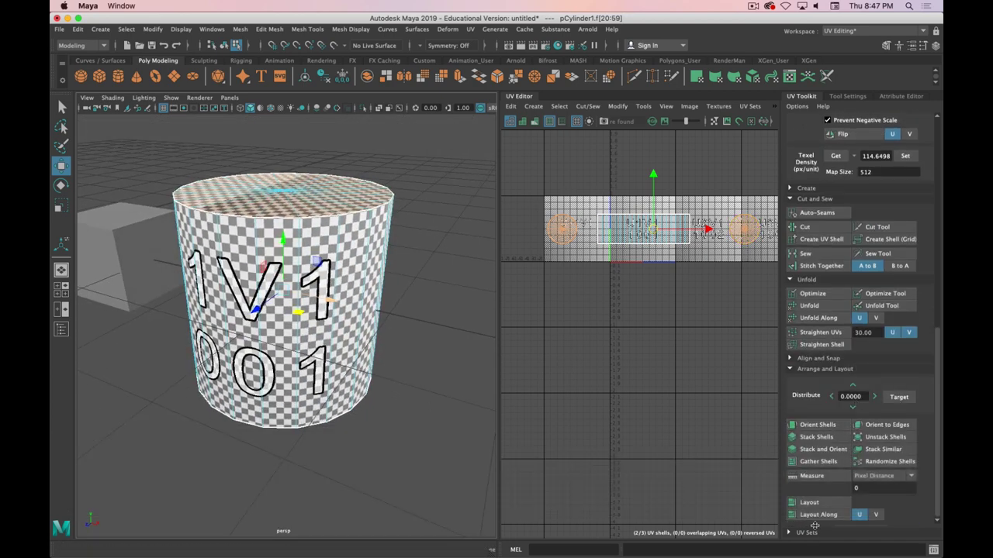
left_click(808, 504)
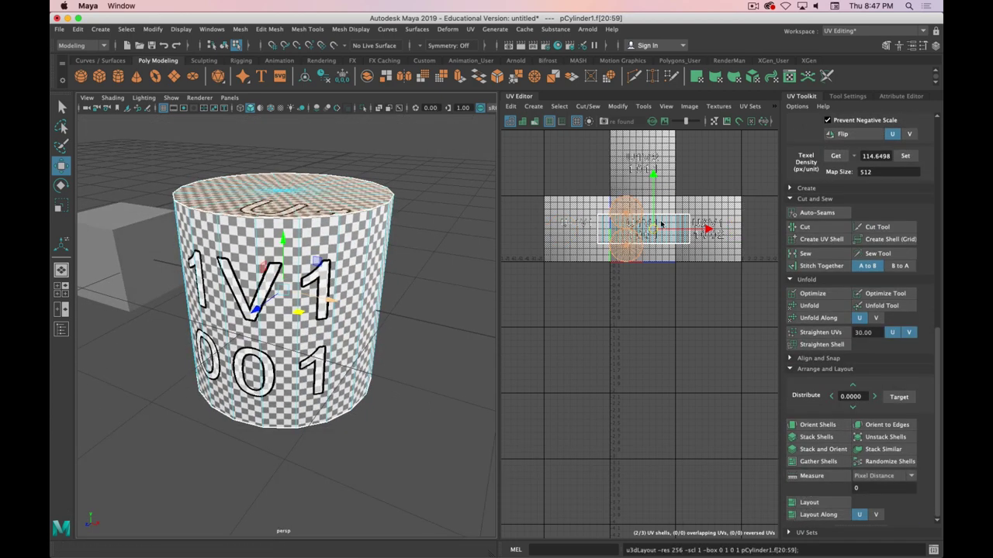
left_click_drag(704, 160, 585, 263)
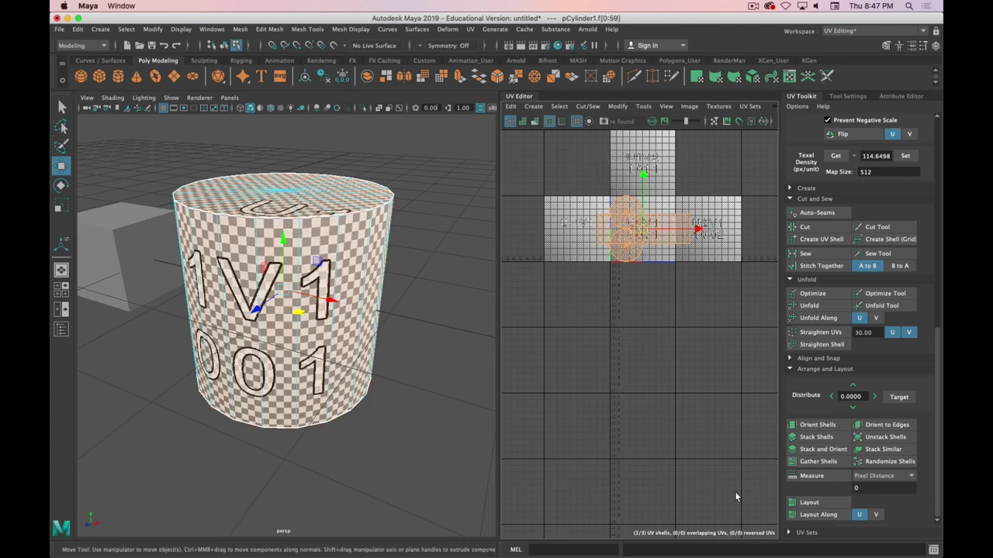
left_click(809, 502)
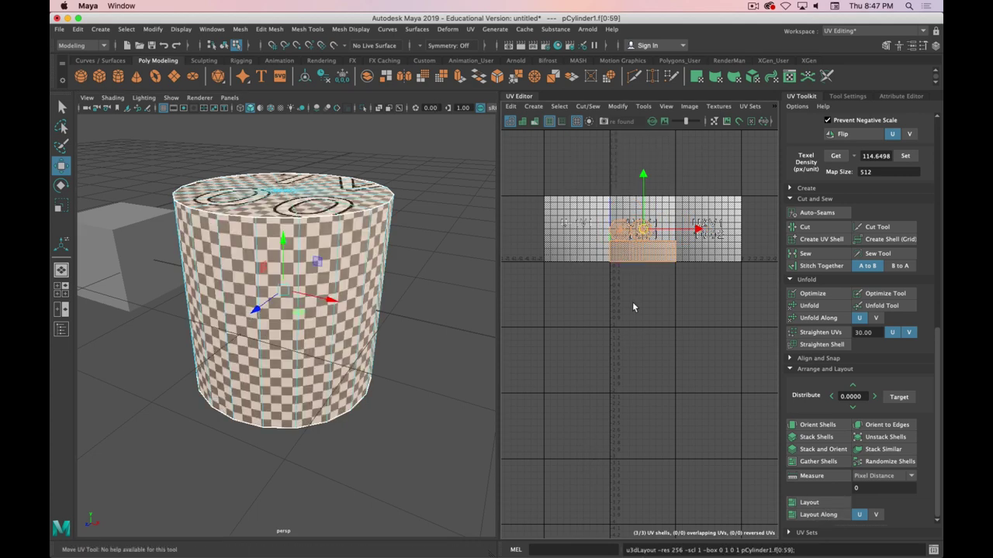
scroll(632, 302, "up", 3)
mouse_move(219, 289)
left_mouse_down("alt")
mouse_move(248, 271)
mouse_move(286, 291)
mouse_move(272, 246)
mouse_move(228, 248)
mouse_move(229, 299)
left_mouse_up("alt")
middle_click_drag(660, 274, 665, 354, "alt")
left_click_drag(311, 304, 368, 308, "alt")
left_click(370, 308)
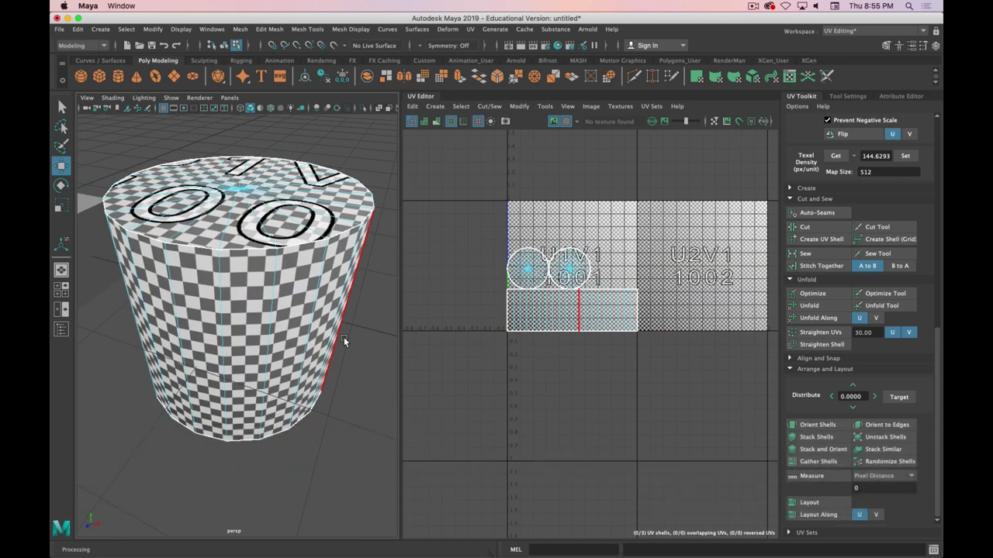
scroll(514, 255, "down", 2)
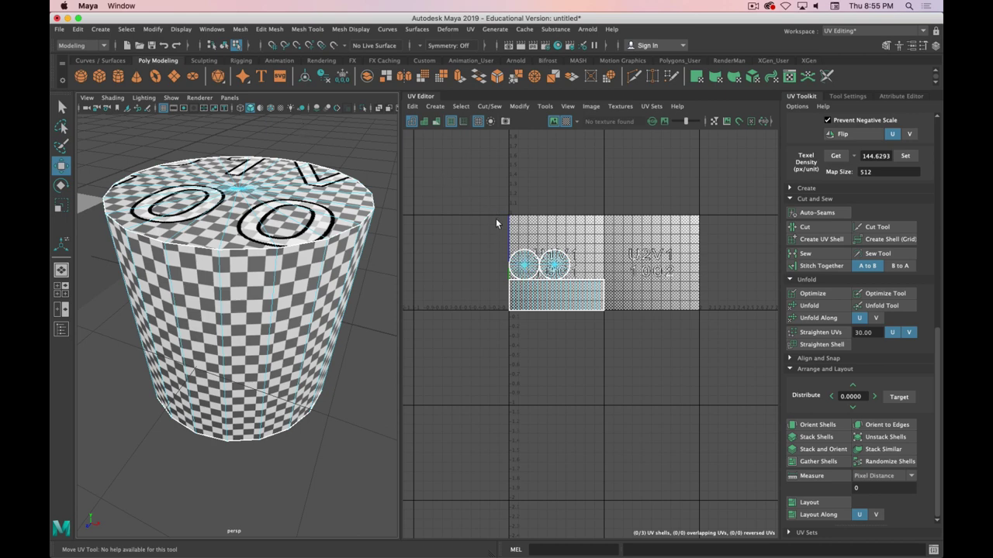
key("super+Tab")
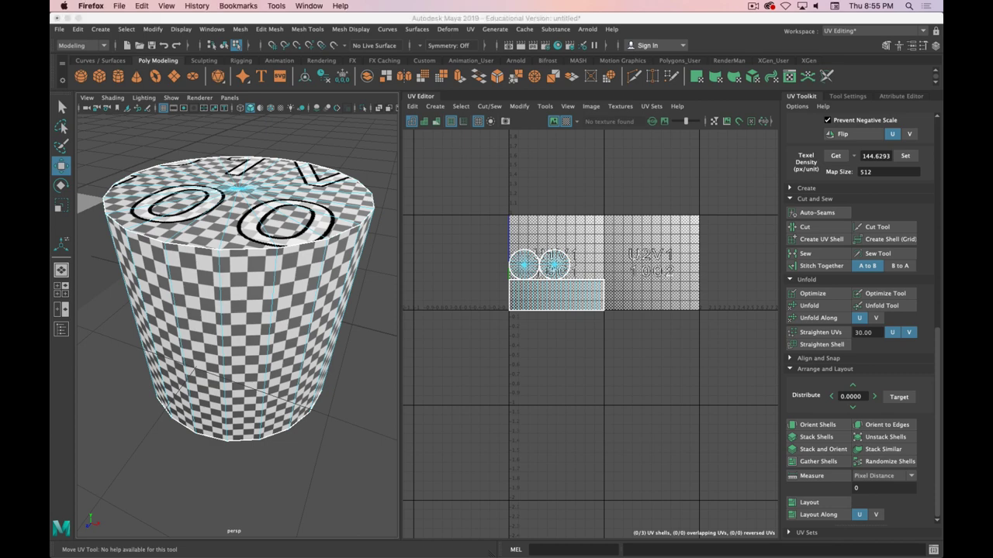
key("super")
Create a polygon sphere and move it about 7.86 cm along X, to the far side of the cylinder
scroll(355, 288, "down", 5)
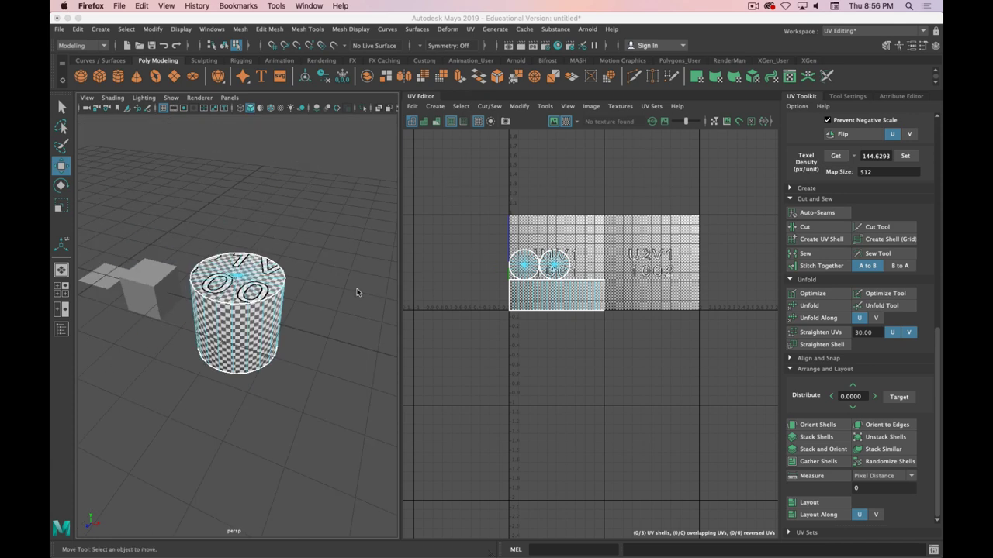
left_click(80, 77)
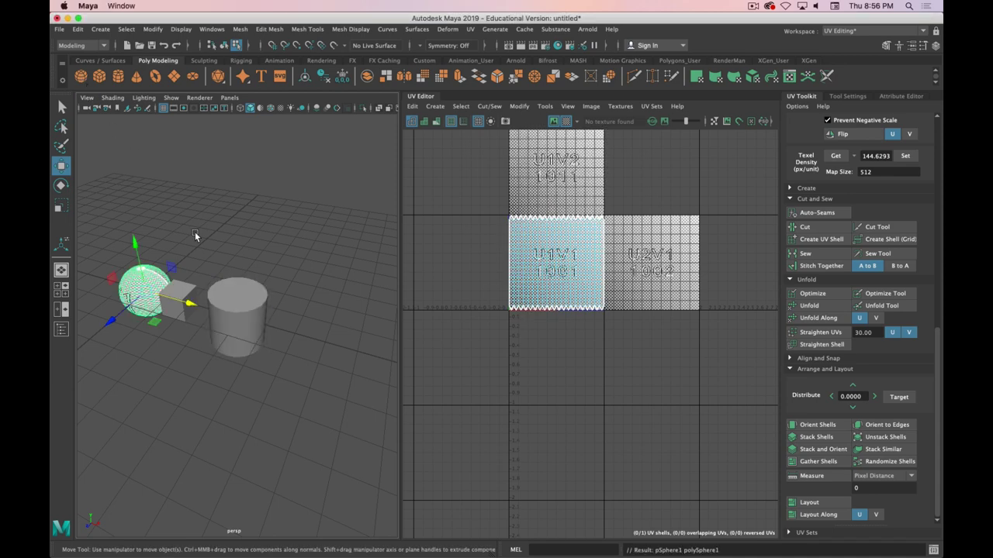
left_click_drag(190, 315, 366, 335)
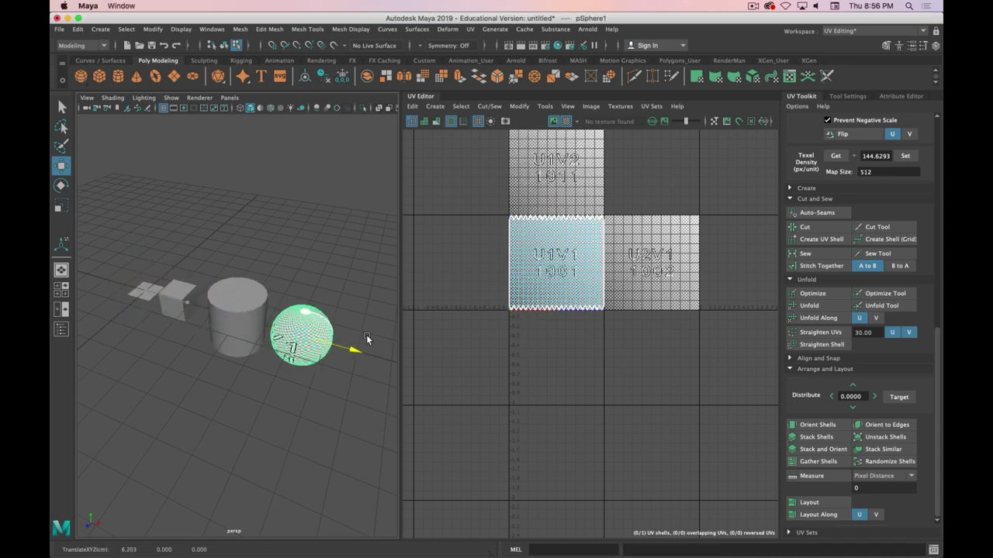
scroll(335, 395, "up", 3)
scroll(334, 394, "up", 3)
middle_click_drag(325, 377, 131, 342, "alt")
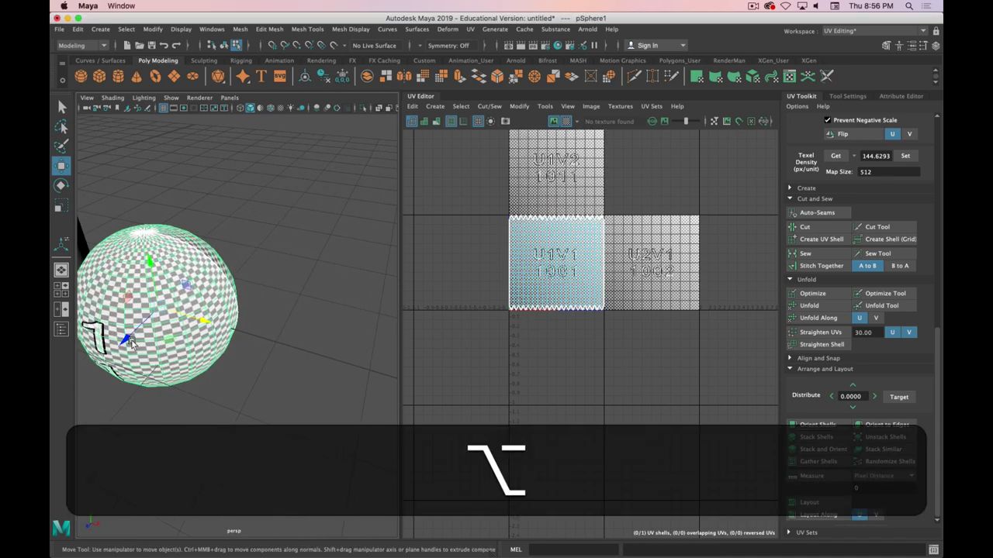
middle_click_drag(208, 321, 318, 356, "alt")
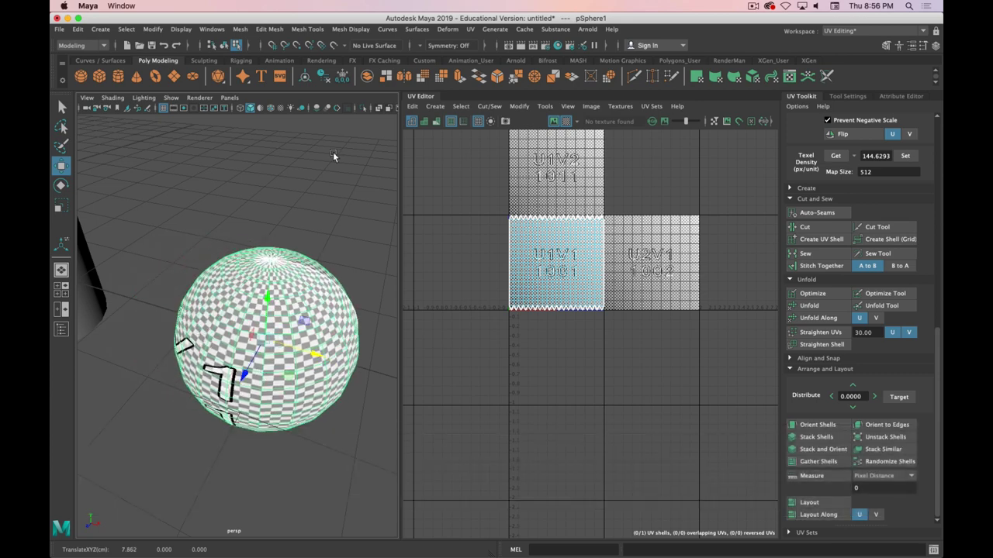
Isolate the sphere in the perspective view and examine the checker map on its default UVs
left_click(363, 109)
mouse_move(265, 318)
left_mouse_down("alt")
mouse_move(256, 324)
mouse_move(249, 310)
left_mouse_up("alt")
scroll(248, 310, "up", 5)
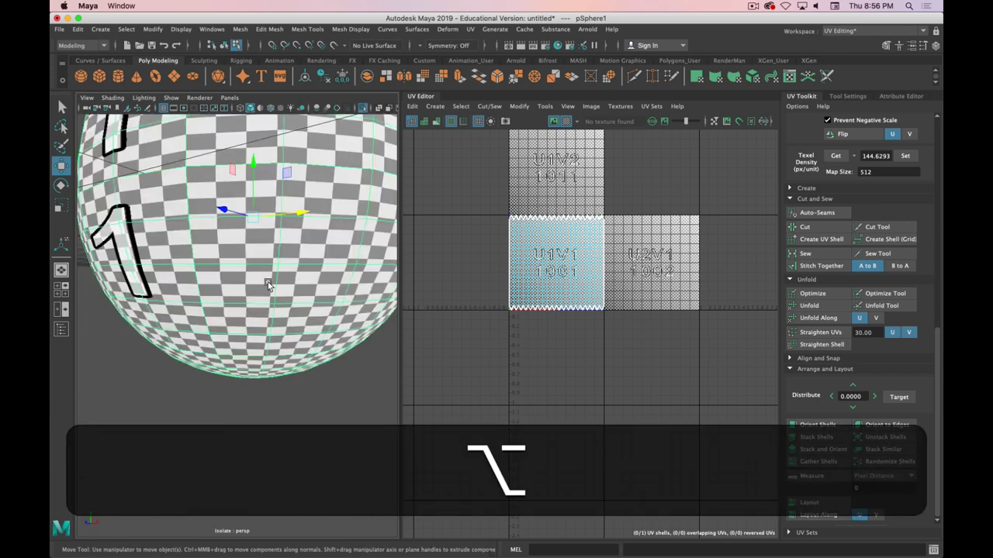
scroll(268, 280, "down", 5)
left_click_drag(268, 268, 295, 243, "alt")
scroll(272, 276, "up", 5)
Delete the sphere's existing UVs
scroll(283, 245, "down", 6)
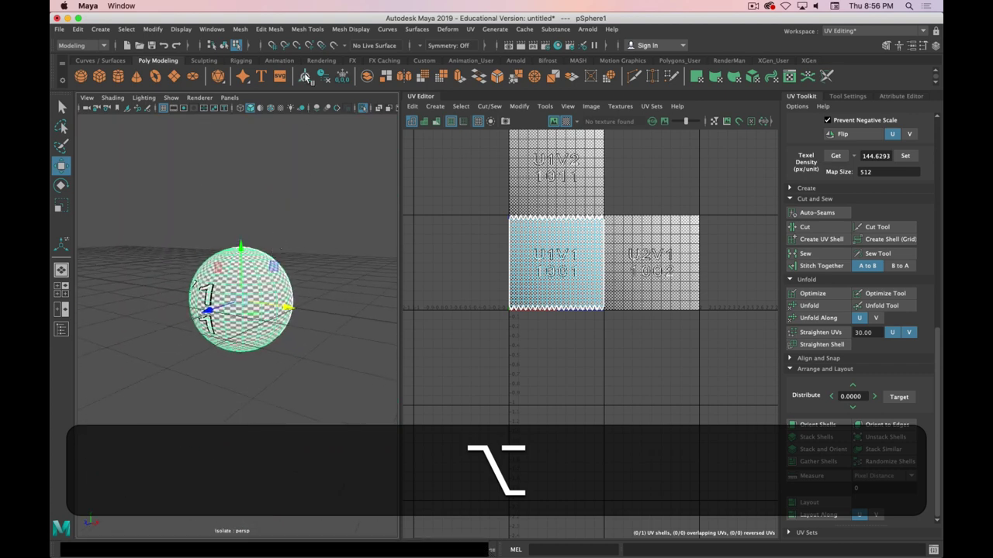
left_click(470, 29)
left_click(497, 234)
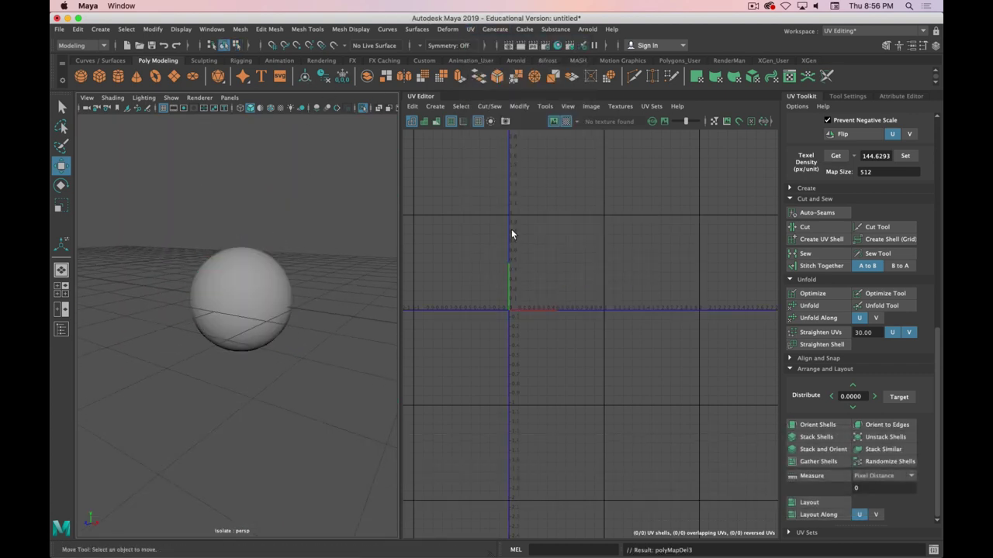
Try to apply a spherical UV projection to the sphere with projection inserted before deformers
left_click(469, 28)
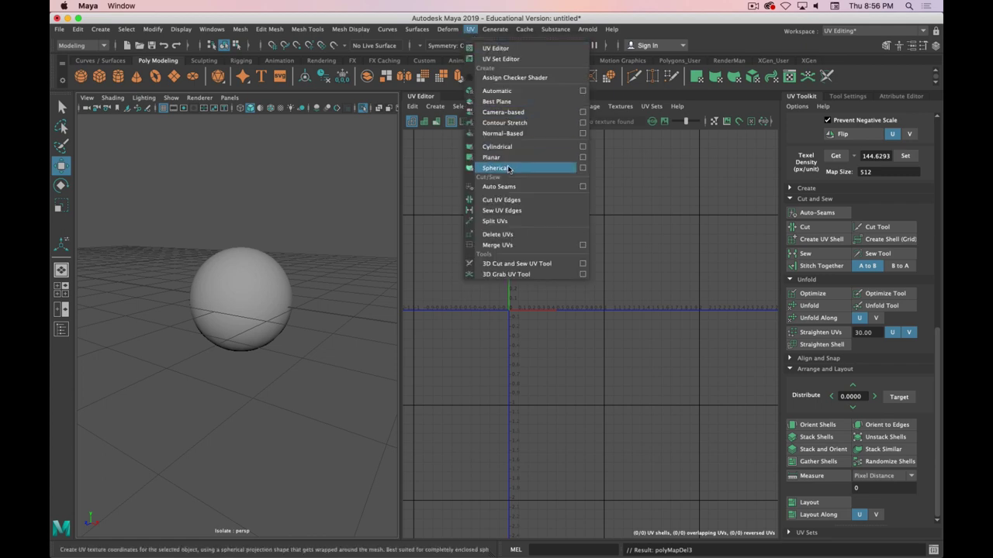
left_click(582, 167)
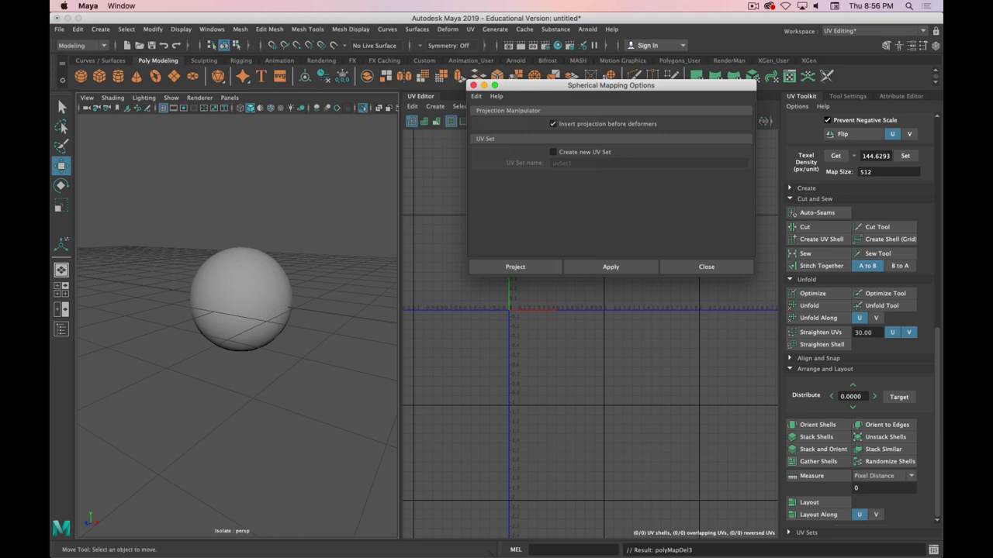
left_click(516, 267)
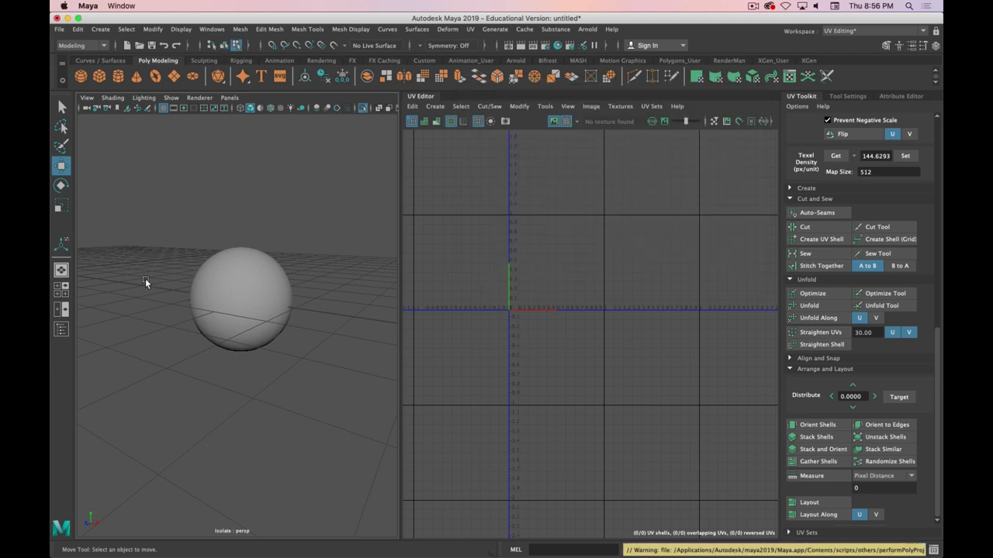
left_click(221, 276)
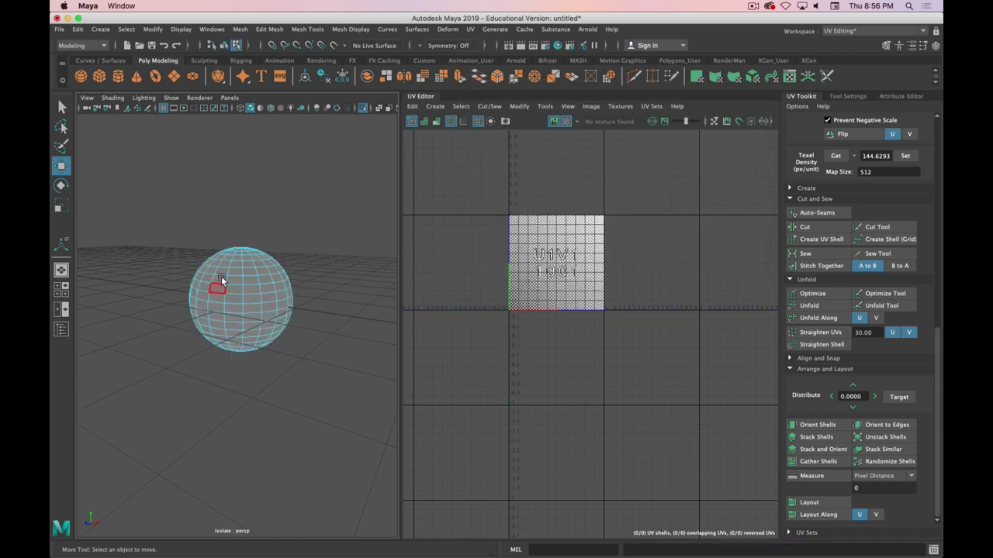
left_click(735, 81)
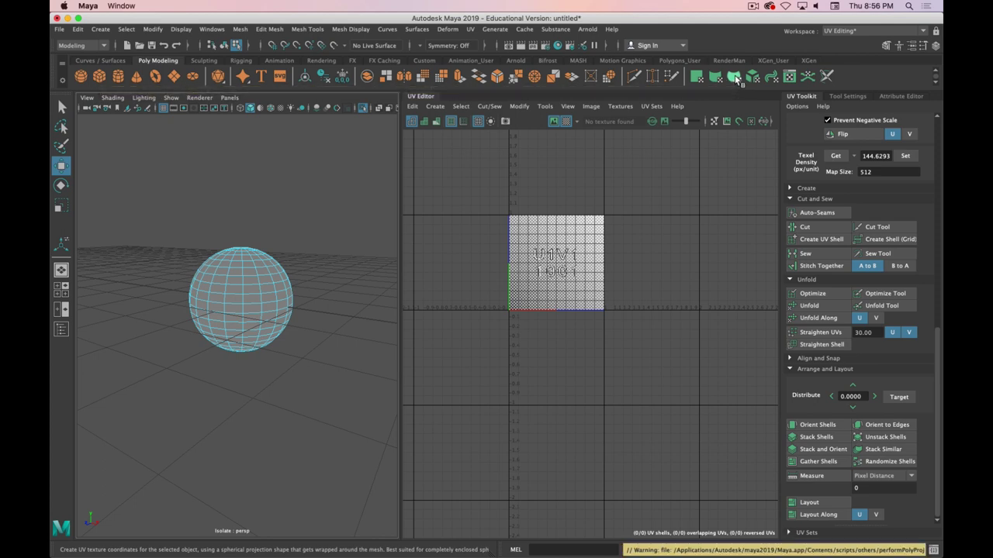
Select the whole sphere in object mode and apply a spherical UV projection to it
left_click(220, 294)
right_click_drag(242, 252, 283, 303)
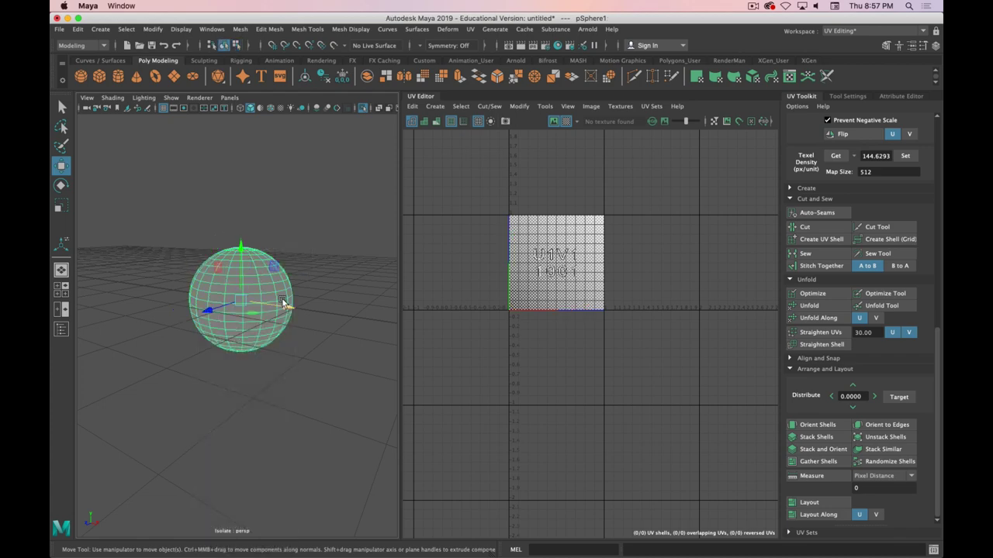
left_click(734, 76)
scroll(655, 252, "up", 1)
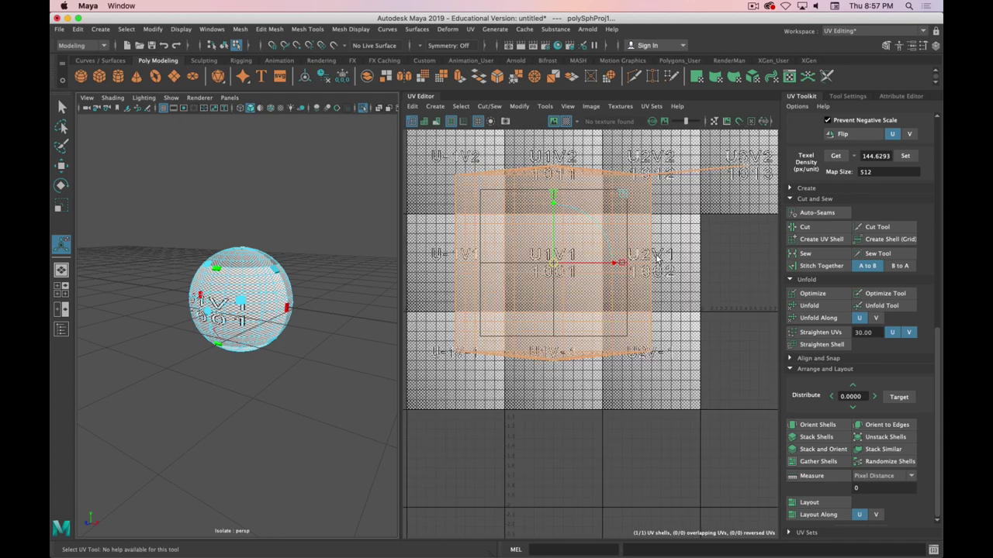
Examine the spherical projection's checker pattern around the sphere, both close up and from a distance
scroll(186, 317, "down", 3)
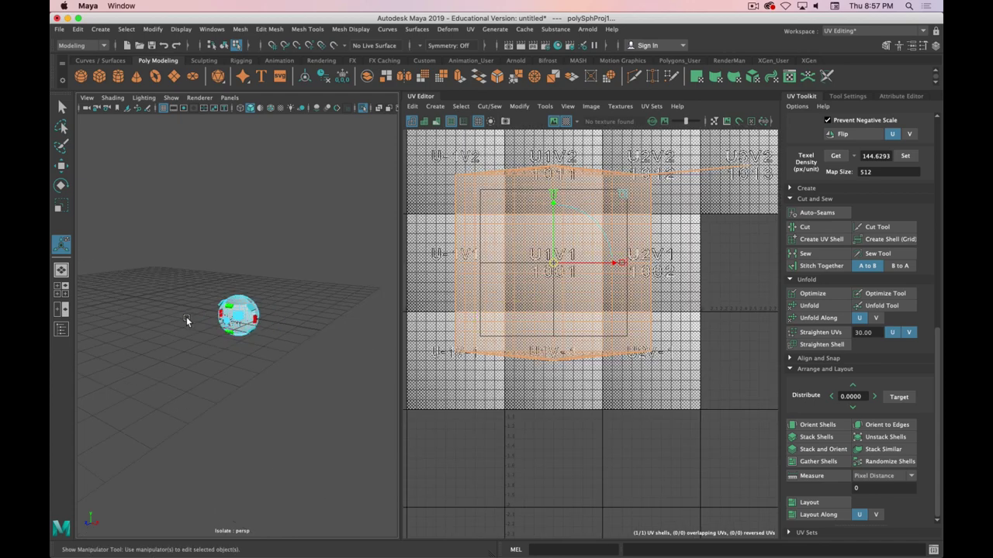
scroll(183, 318, "up", 8)
left_click_drag(183, 335, 203, 314, "alt")
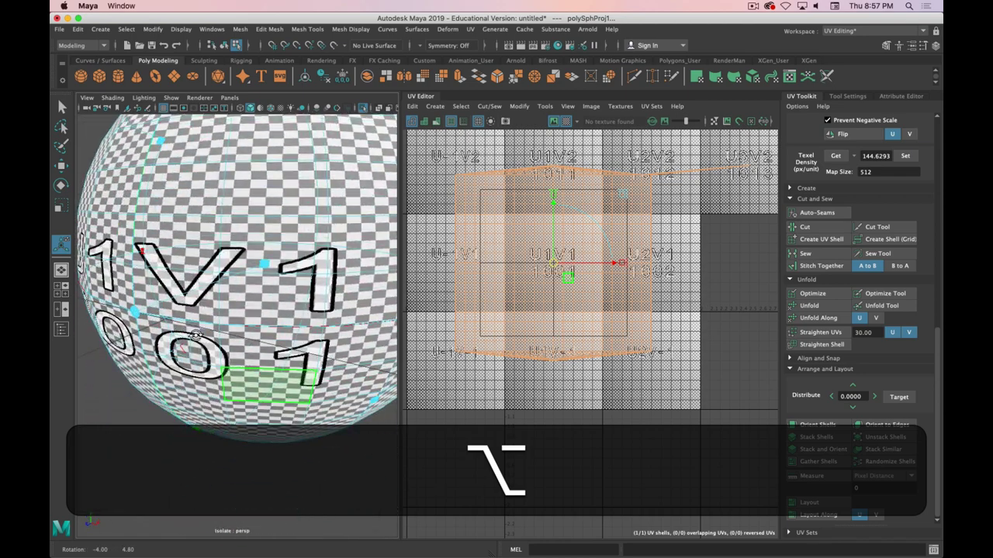
scroll(209, 329, "down", 8)
left_click_drag(248, 353, 293, 296, "alt")
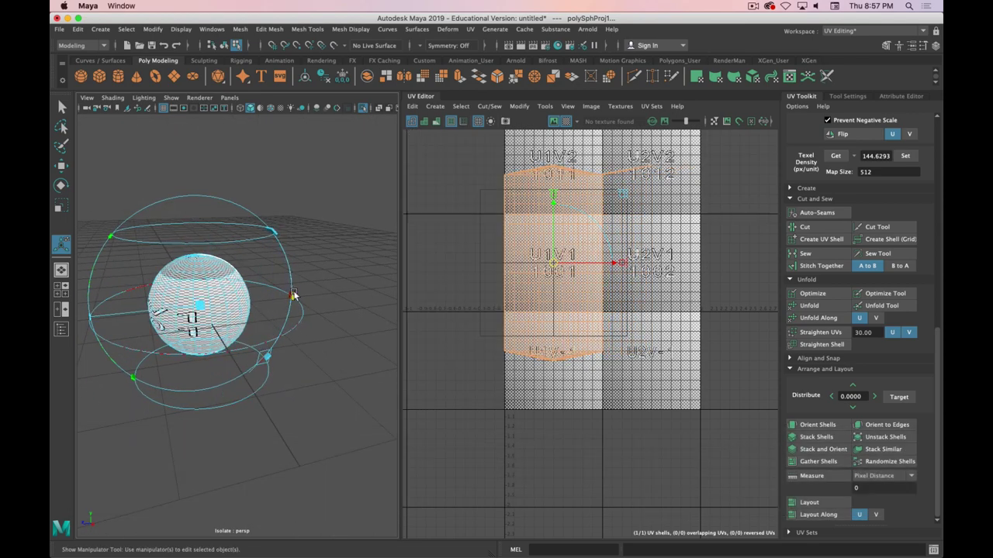
left_click_drag(242, 318, 287, 341, "alt")
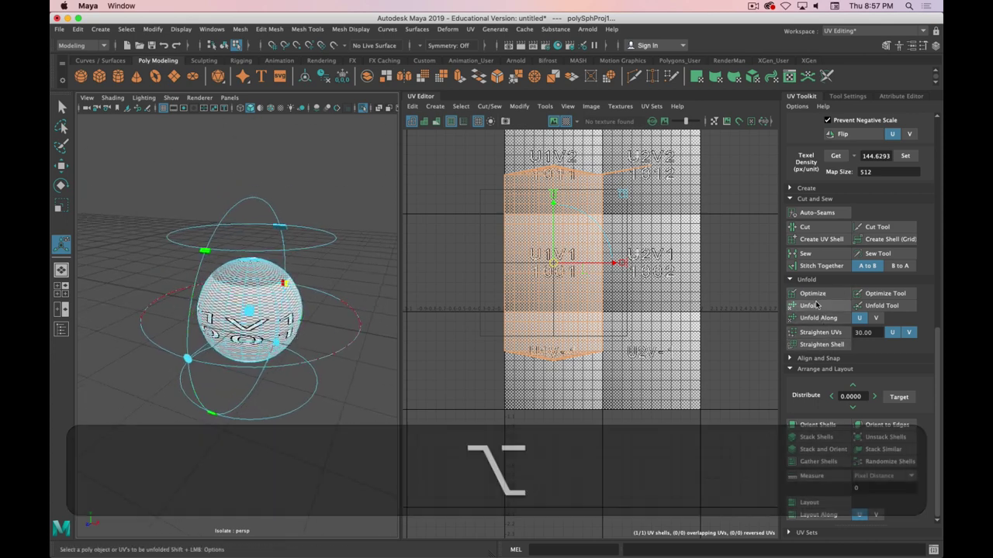
Try unfolding the sphere's projected UV shell and check the checker pattern on the model
left_click(809, 306)
left_click_drag(316, 434, 334, 384, "alt")
scroll(308, 238, "up", 8)
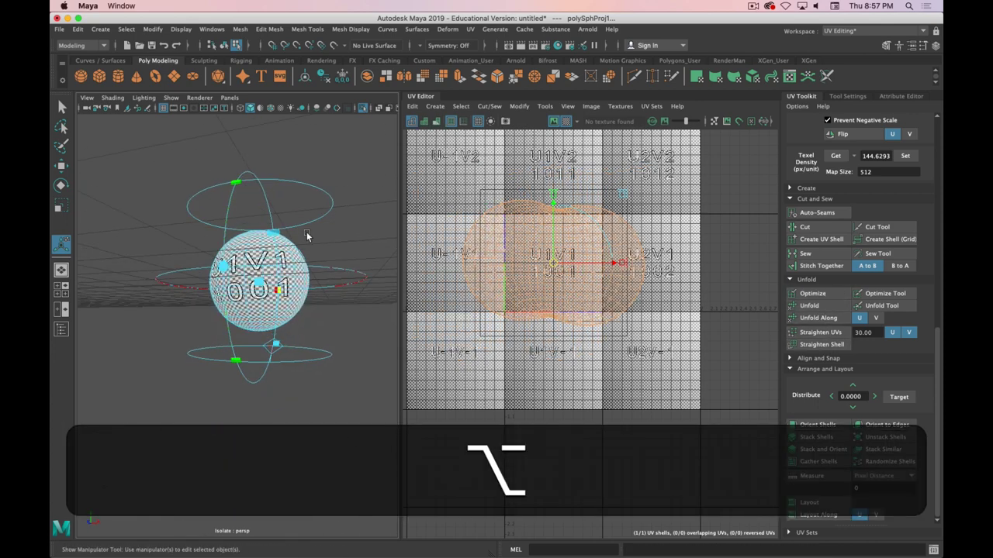
scroll(306, 274, "down", 3)
mouse_move(311, 287)
left_mouse_down("alt")
mouse_move(240, 277)
mouse_move(316, 282)
left_mouse_up("alt")
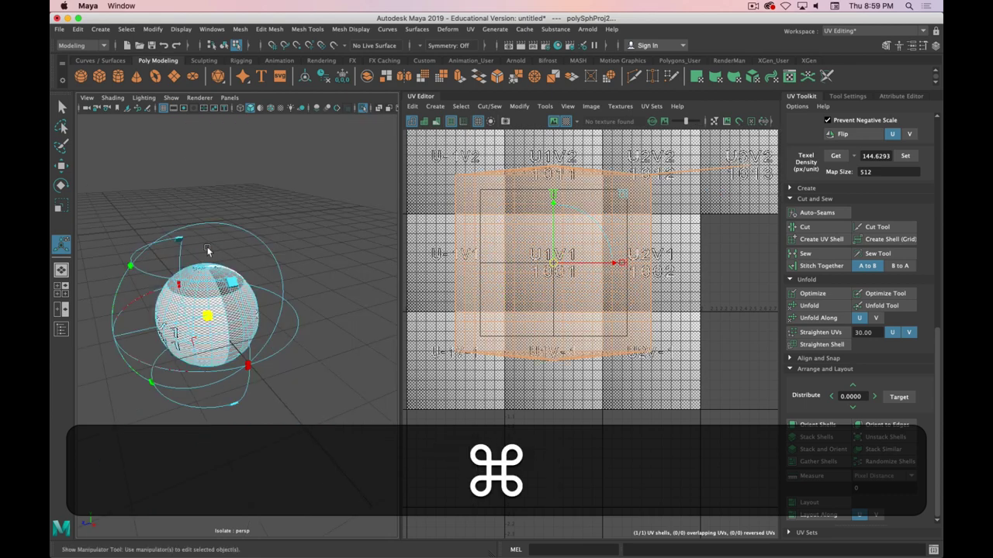
Inspect the reprojected sphere's checker pattern in smooth preview, especially the seam and the pinching at the top pole
left_click_drag(303, 338, 272, 312, "alt")
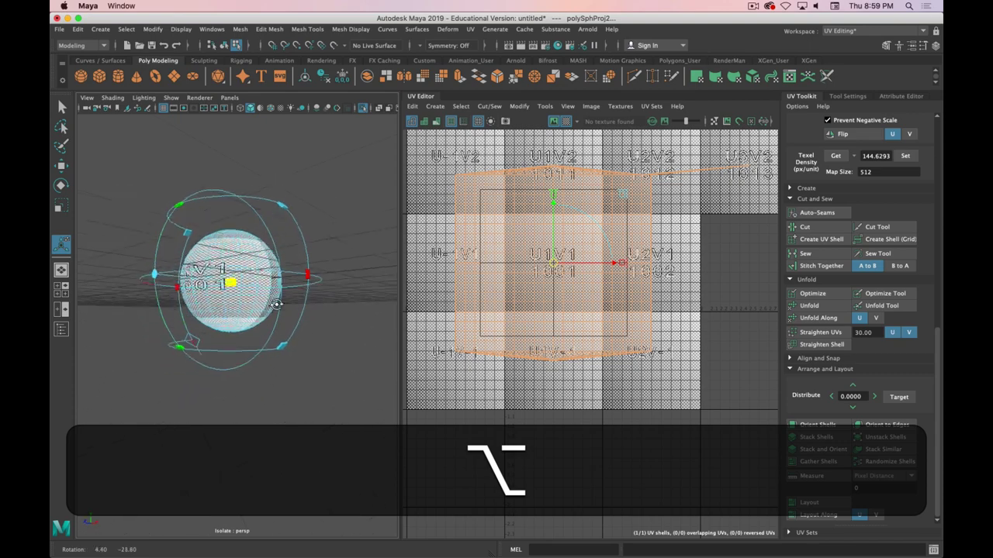
scroll(268, 310, "up", 7, "alt")
left_click_drag(264, 242, 270, 257, "alt")
key("3")
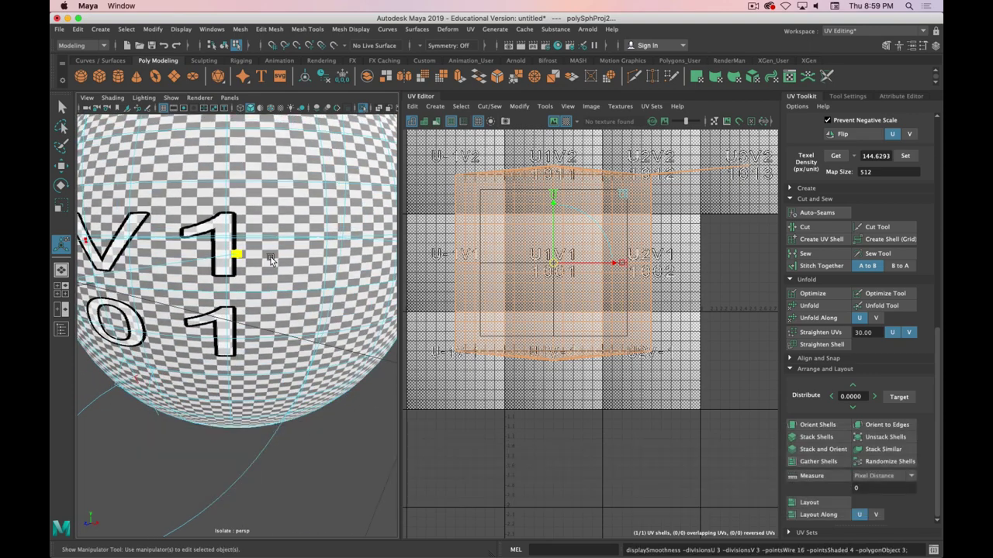
key("alt")
left_click_drag(331, 200, 256, 244, "alt")
middle_click_drag(256, 244, 299, 234, "alt")
mouse_move(298, 233)
left_mouse_down("alt")
mouse_move(304, 221)
mouse_move(285, 229)
left_mouse_up("alt")
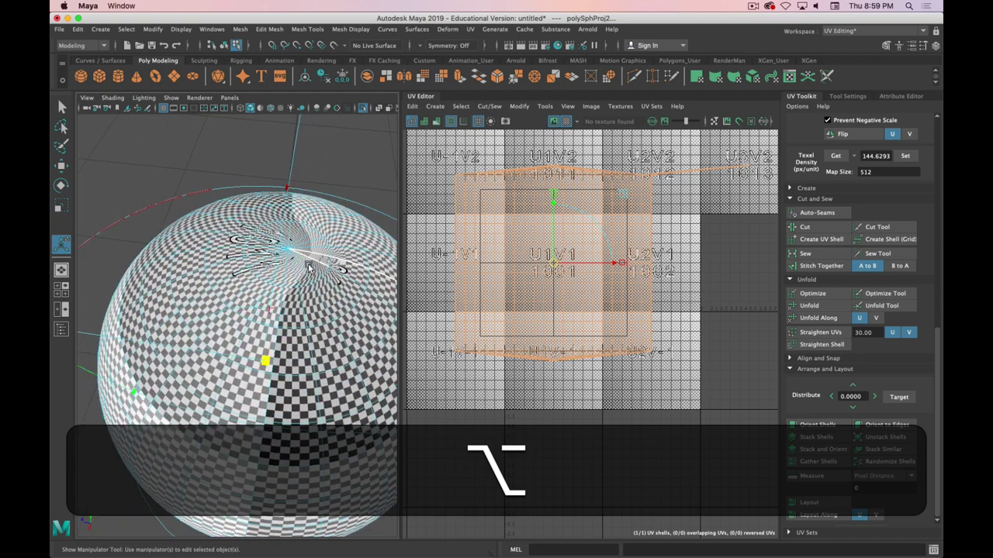
scroll(321, 262, "up", 5)
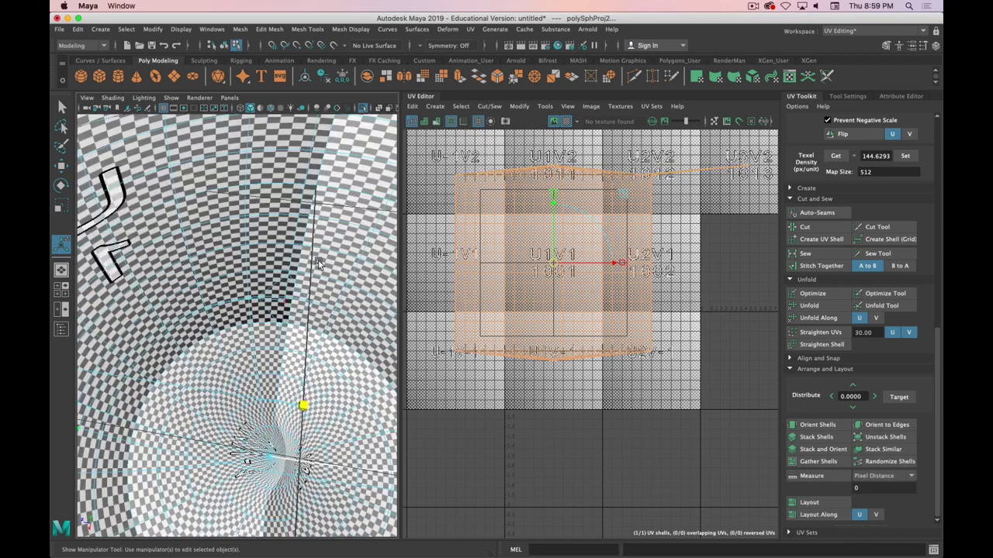
scroll(319, 263, "down", 5)
left_click_drag(316, 263, 291, 269, "alt")
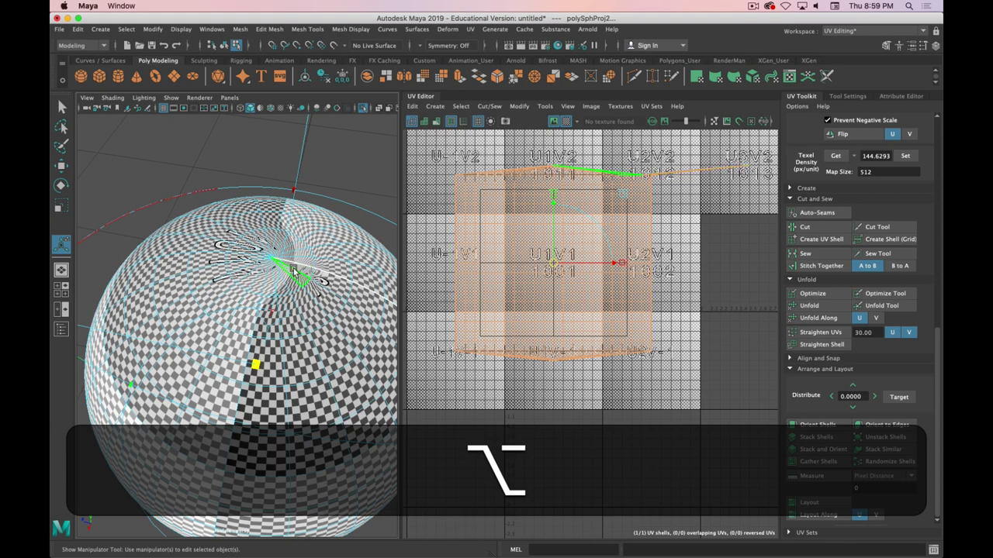
Select the stray edge at the sphere's top pole, stitch it together and unfold its UVs
right_click_drag(294, 270, 288, 223)
left_click(308, 276)
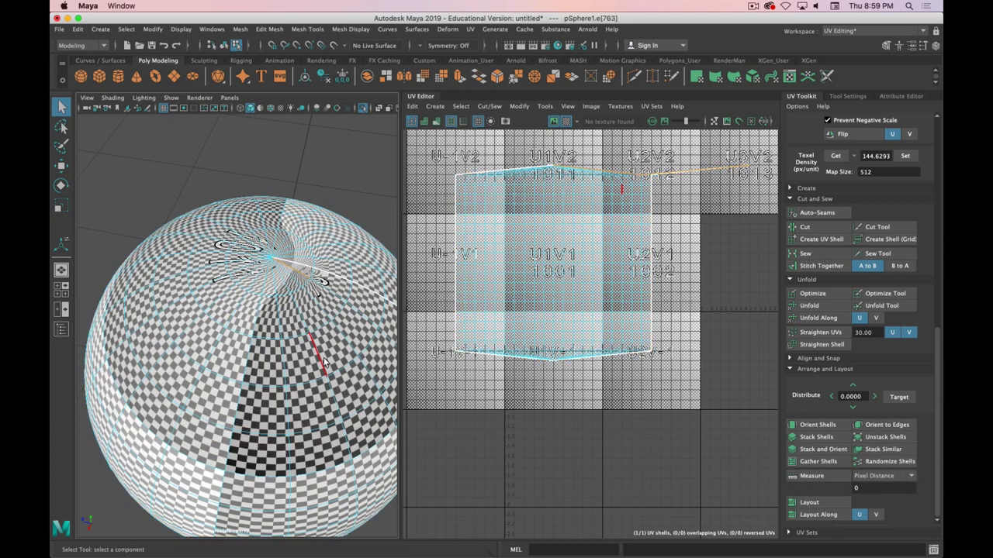
left_click(822, 266)
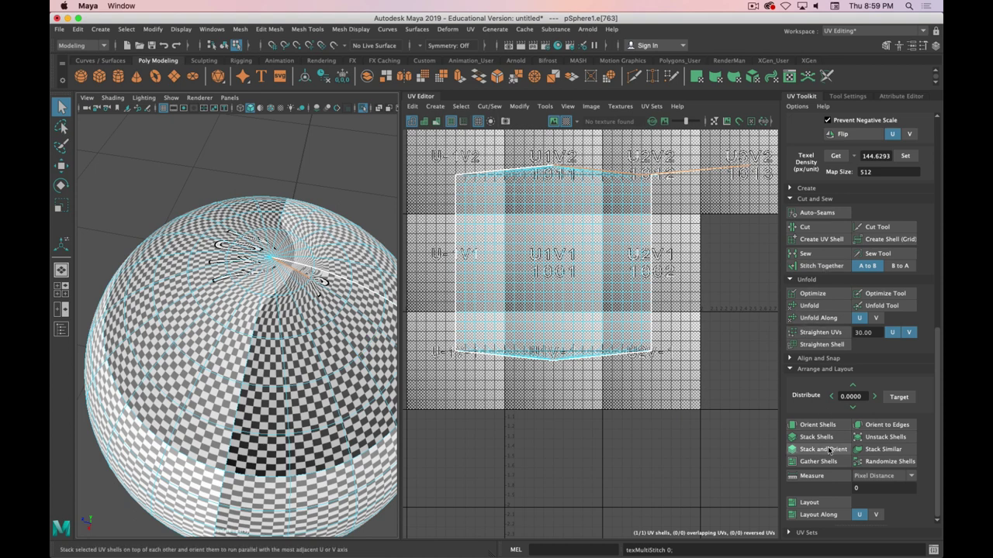
left_click(813, 306)
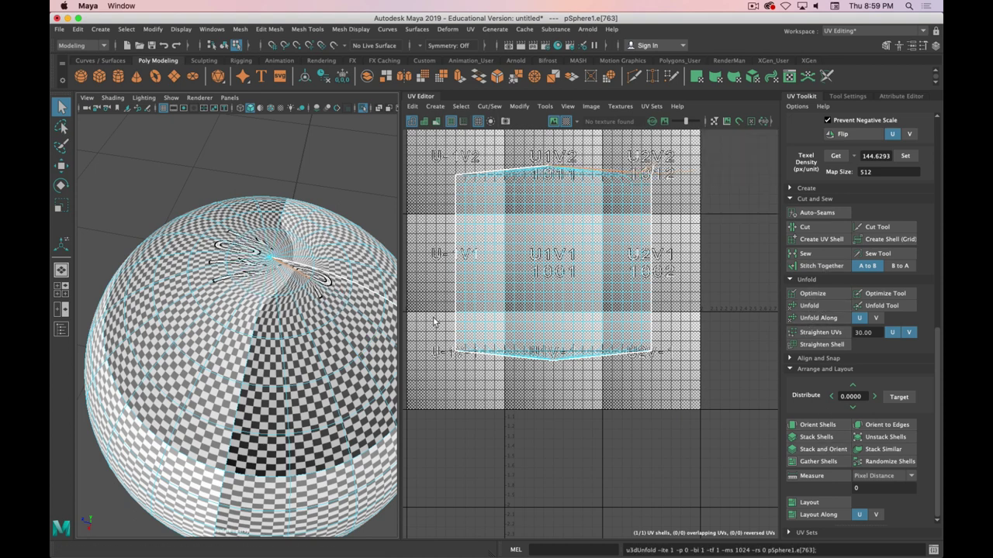
Return to object mode, select the sphere's entire UV shell and unfold it
right_click(301, 302)
right_click_drag(301, 302, 353, 239)
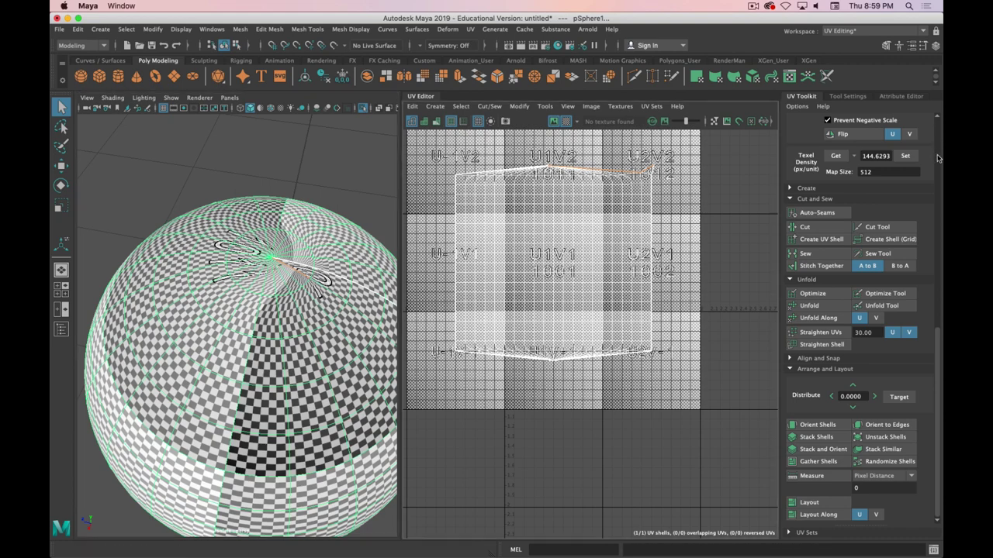
scroll(921, 183, "up", 10)
left_click(791, 296)
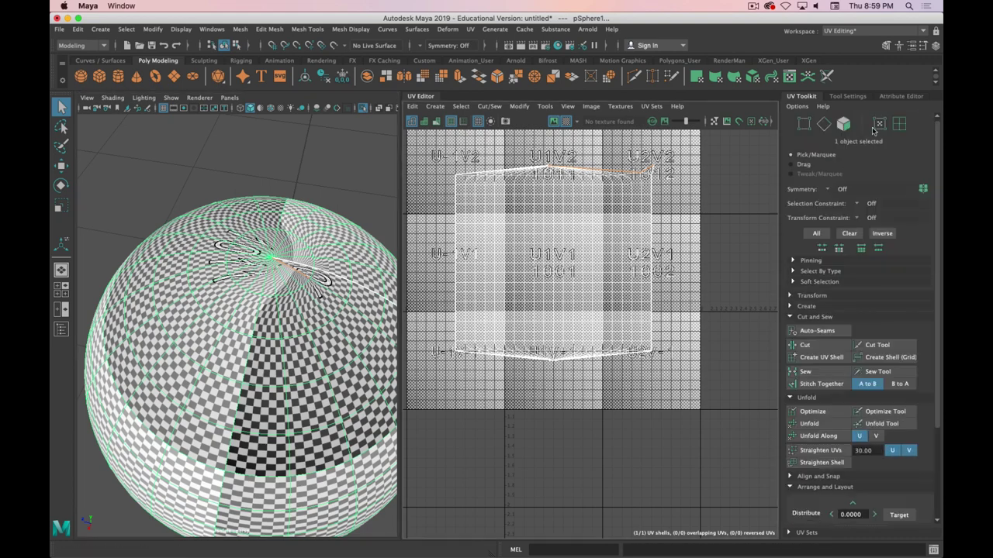
left_click(899, 124)
scroll(842, 397, "down", 2)
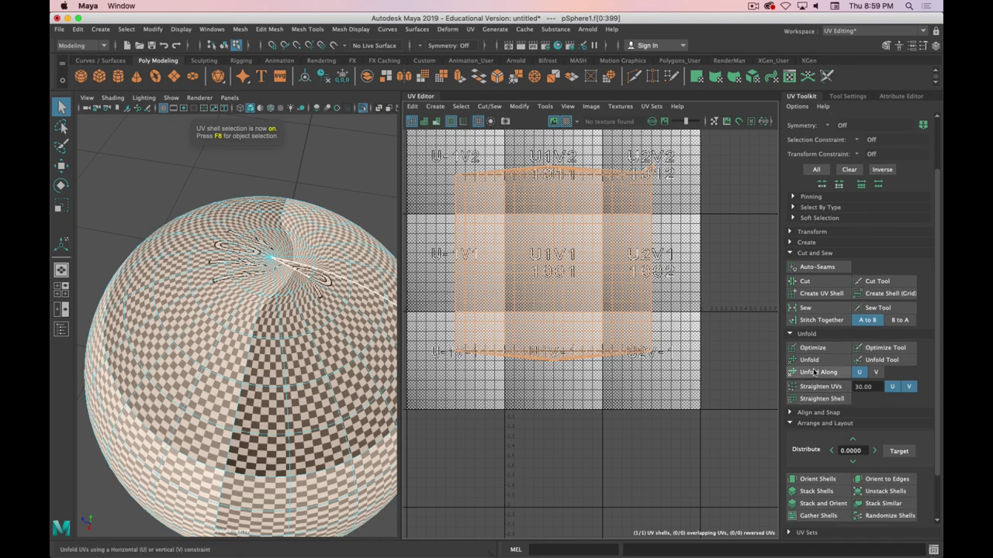
left_click(810, 360)
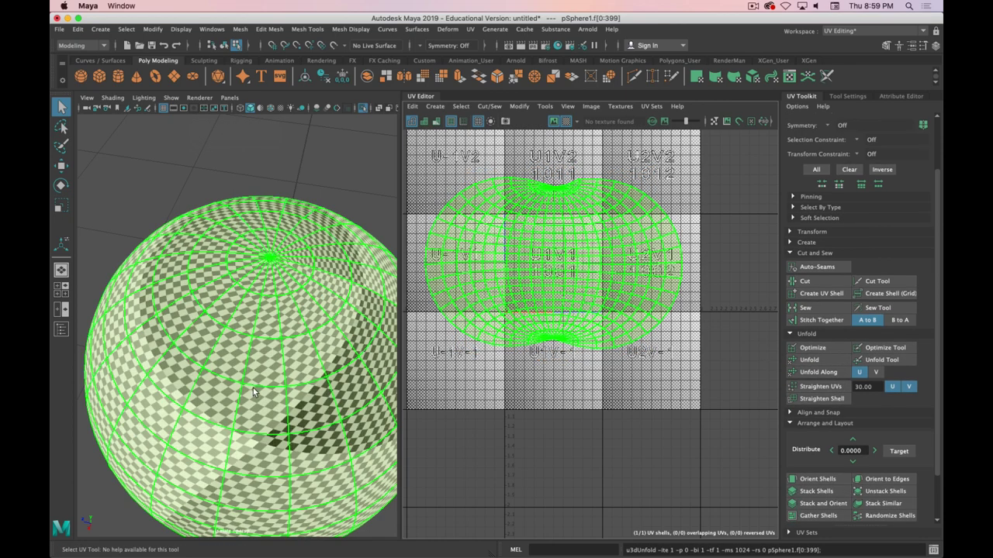
Select the leftover open edge at the sphere's top pole and stitch and sew its UVs together
right_click_drag(313, 281, 309, 227)
left_click(303, 273)
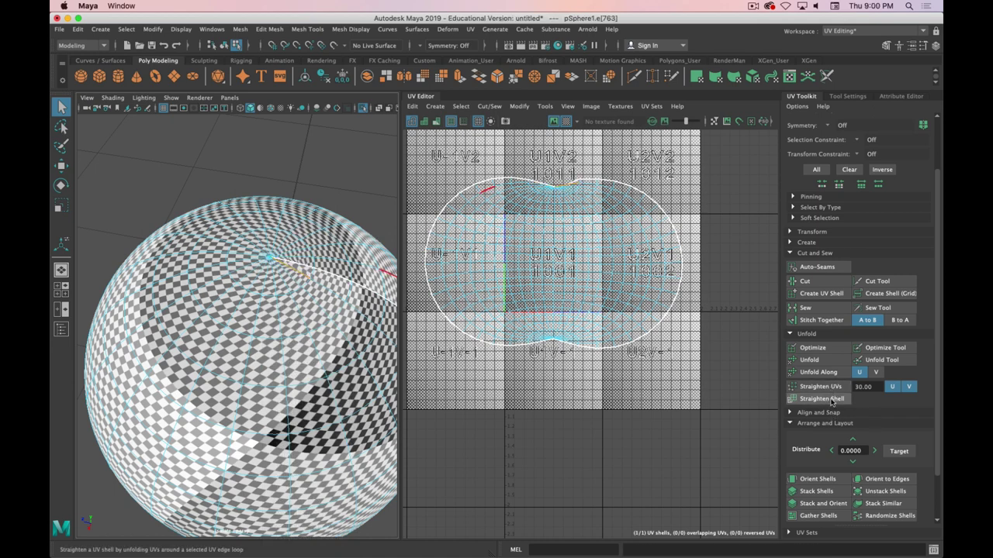
scroll(818, 481, "down", 3)
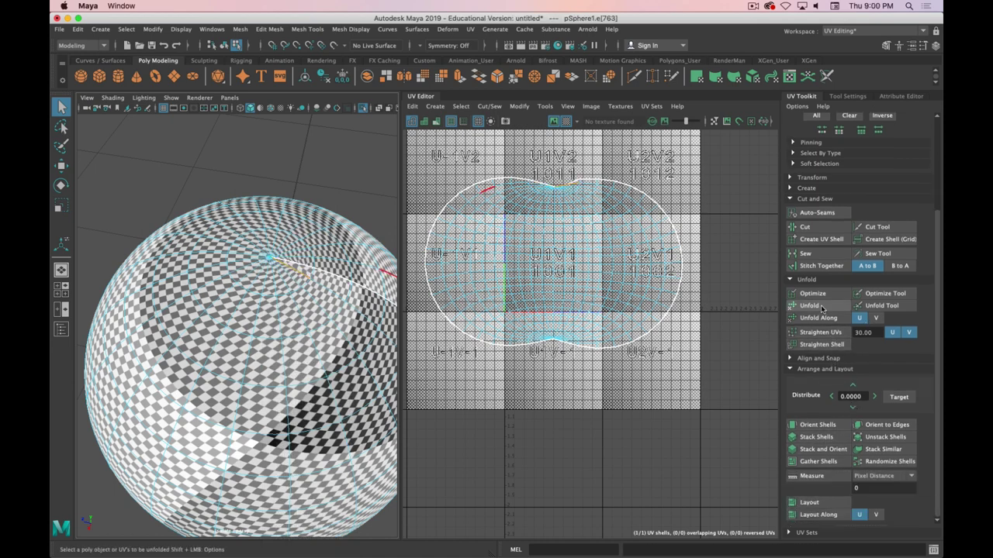
left_click(805, 266)
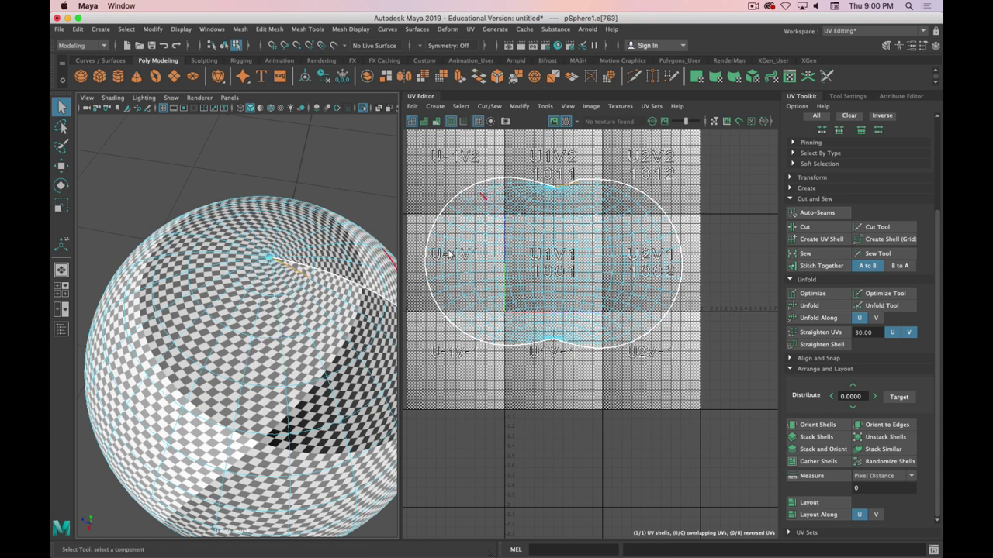
left_click(813, 268)
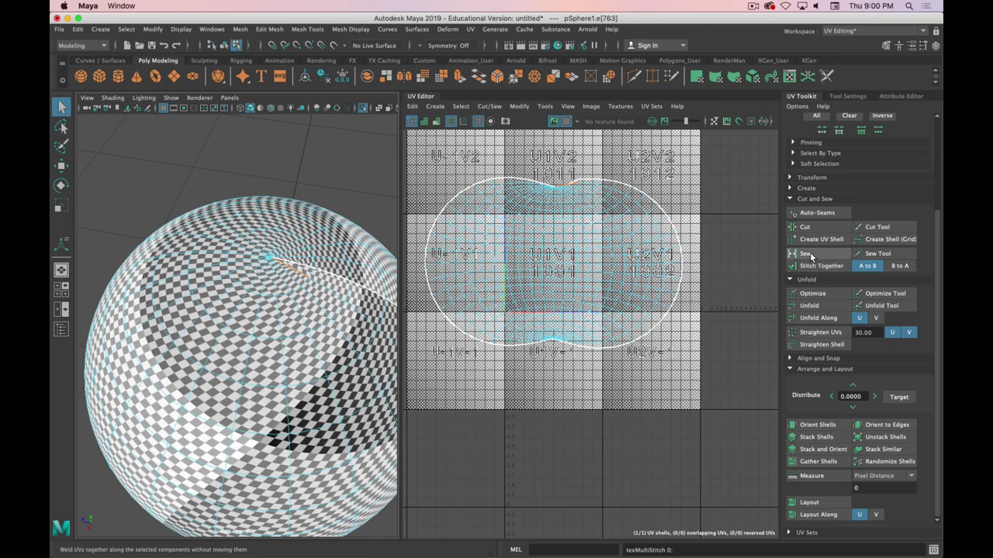
left_click(810, 256)
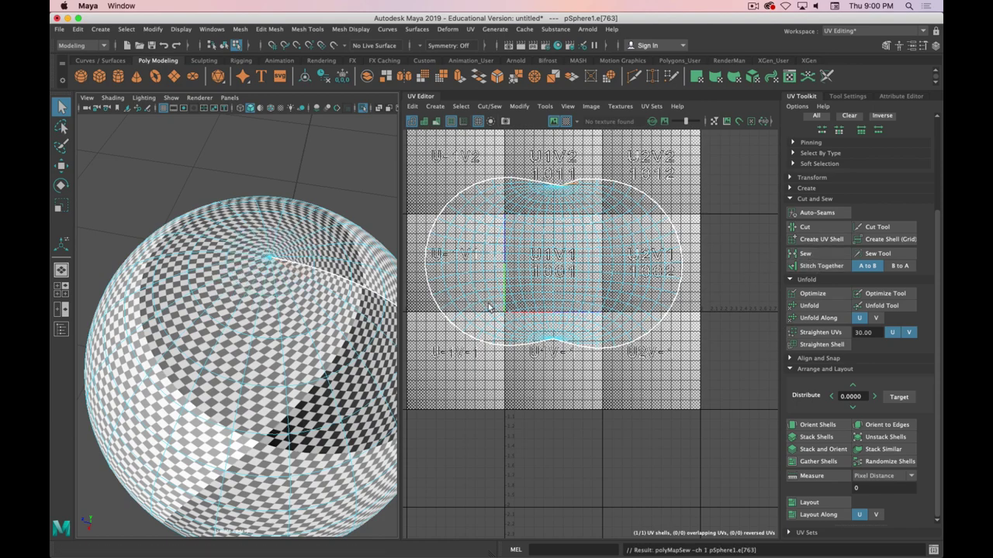
Examine the unfolded sphere's checker pattern around its front and toward the top pole for distortion
left_click_drag(263, 346, 312, 314, "alt")
scroll(315, 321, "down", 7, "alt")
scroll(311, 314, "up", 3, "alt")
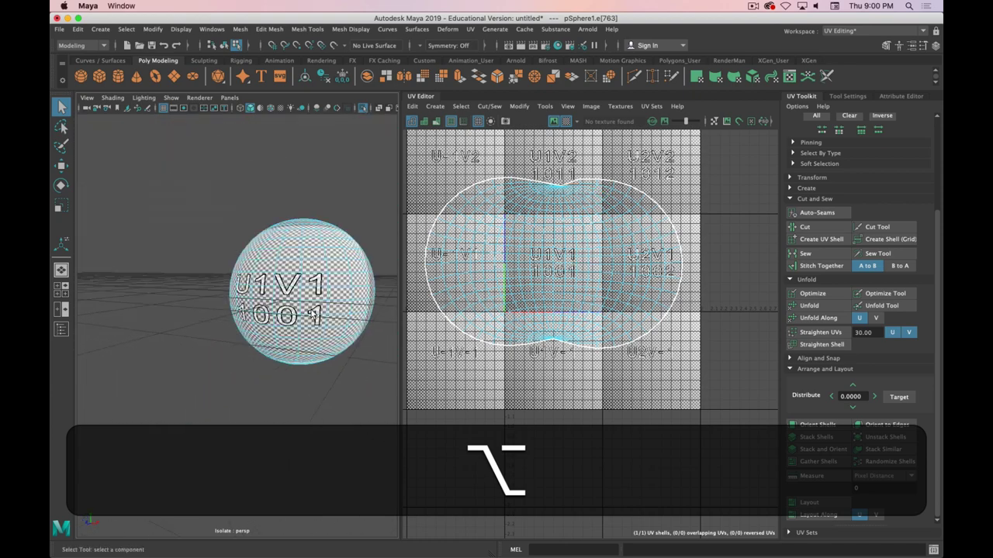
scroll(312, 314, "up", 5, "alt")
middle_click_drag(313, 310, 237, 306, "alt")
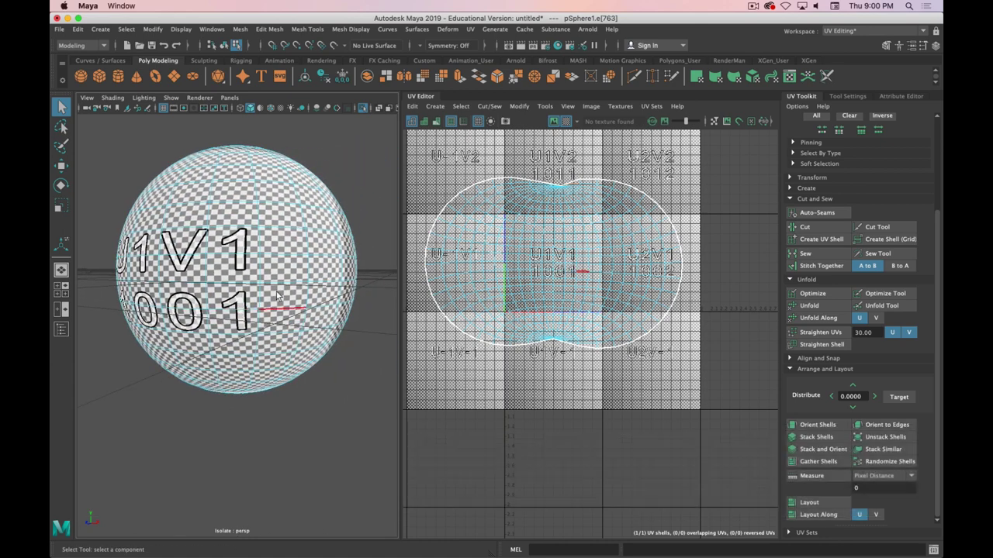
left_click_drag(284, 299, 297, 246, "alt")
scroll(271, 286, "up", 5)
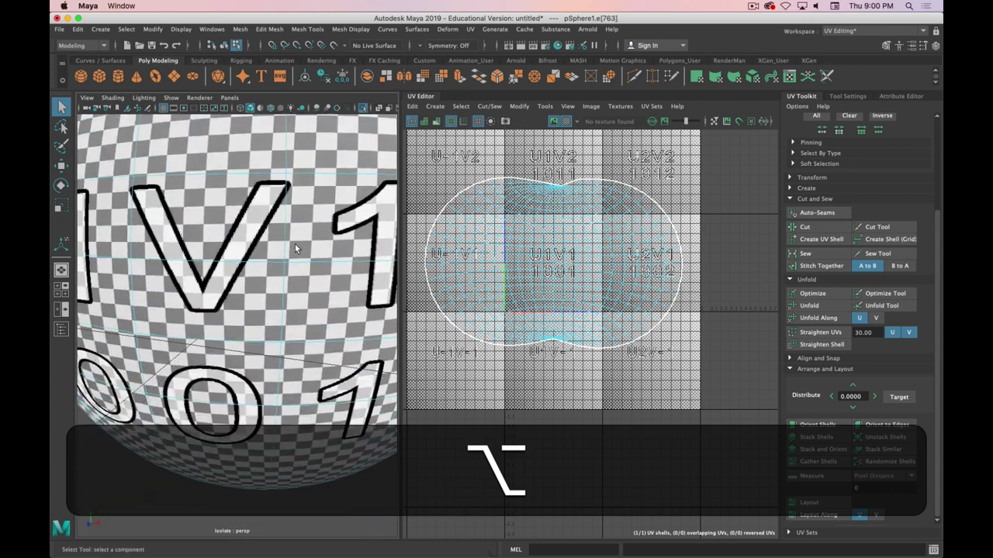
middle_click_drag(301, 225, 280, 324, "alt")
left_click_drag(280, 324, 257, 305, "alt")
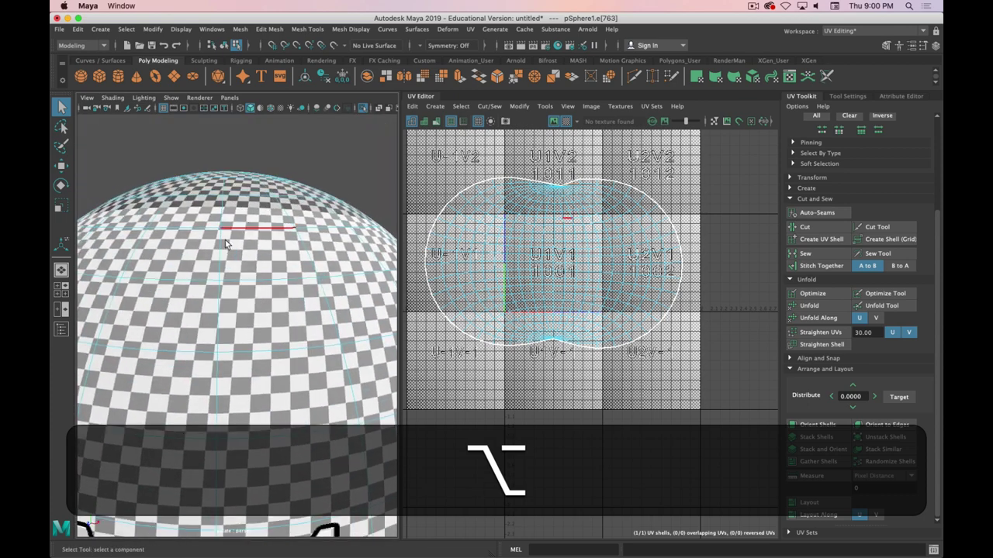
scroll(246, 230, "down", 5)
left_click_drag(247, 235, 242, 261, "alt")
Select the edge loop two face rings below the sphere's top pole and cut the UVs along it
right_click_drag(244, 262, 247, 228)
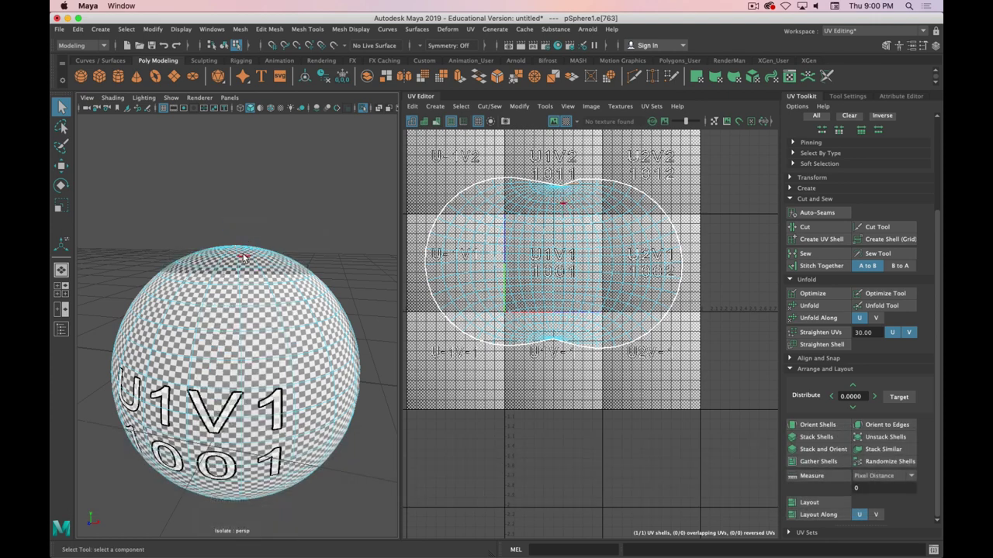
double_click(244, 257)
left_click_drag(244, 258, 236, 310, "alt")
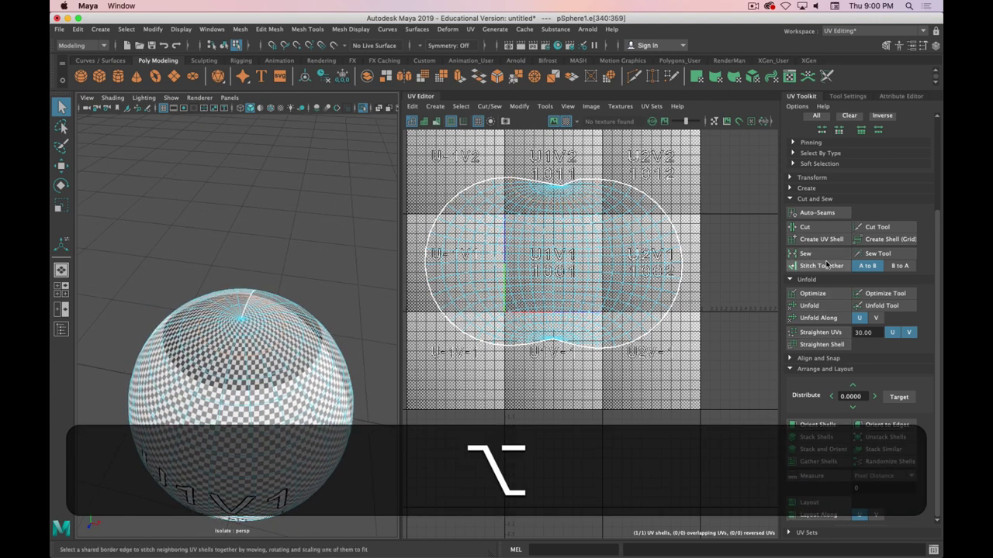
left_click(820, 228)
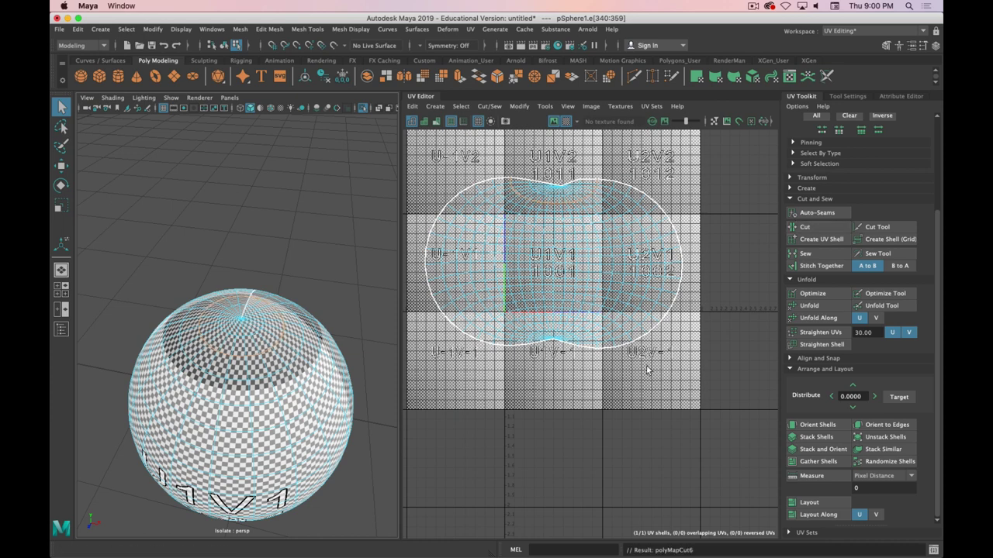
Select the sphere's top cap as a UV shell, unfold it and move it horizontally into the U3V2 tile
left_click(937, 127)
left_click(901, 127)
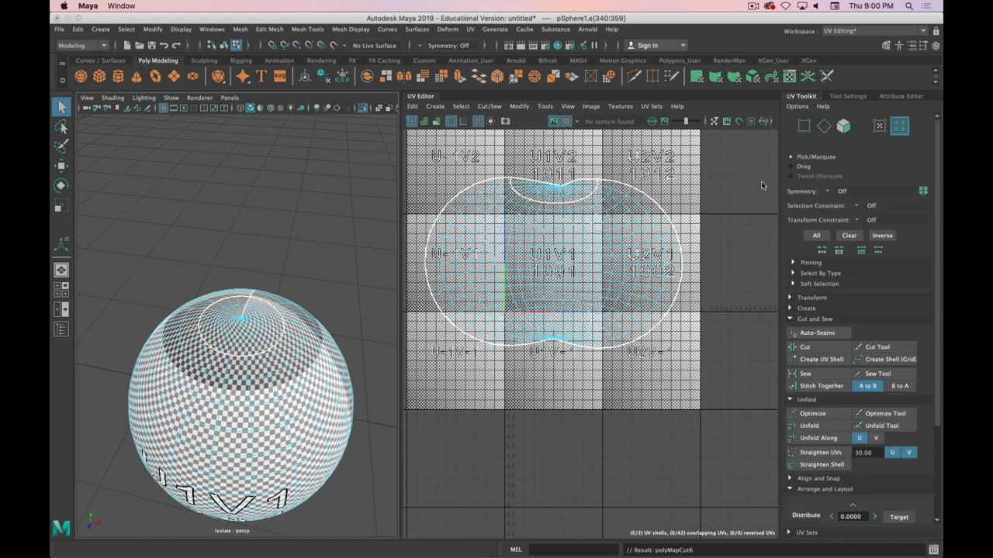
left_click(249, 327)
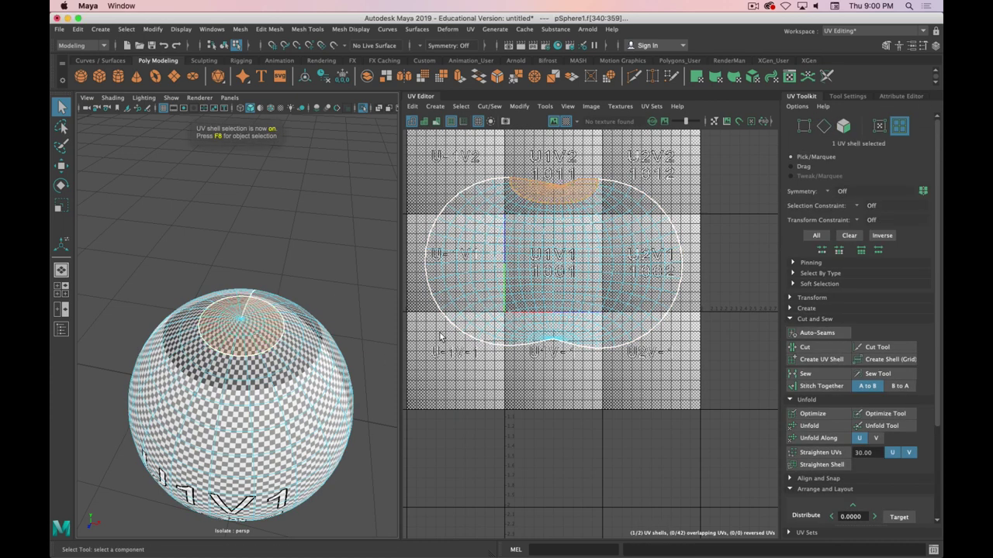
left_click(809, 426)
key("w")
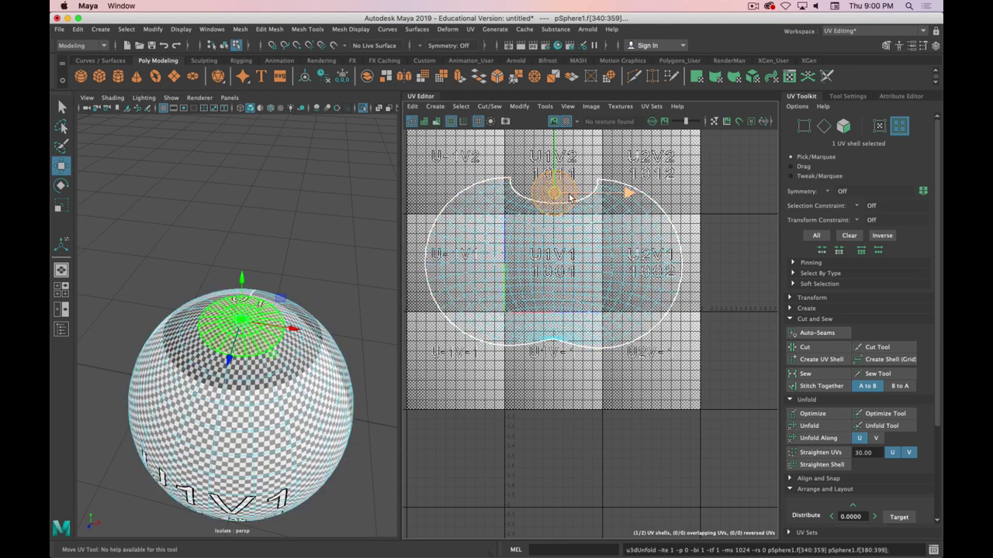
left_click_drag(626, 191, 834, 197)
Select the sphere's remaining body shell and optimize its UVs
left_click(612, 311)
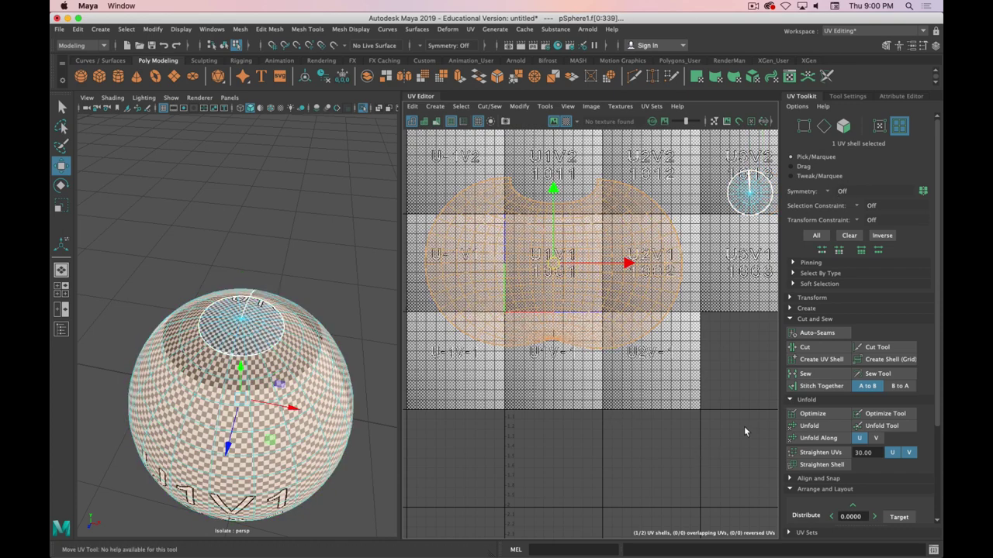
left_click(813, 413)
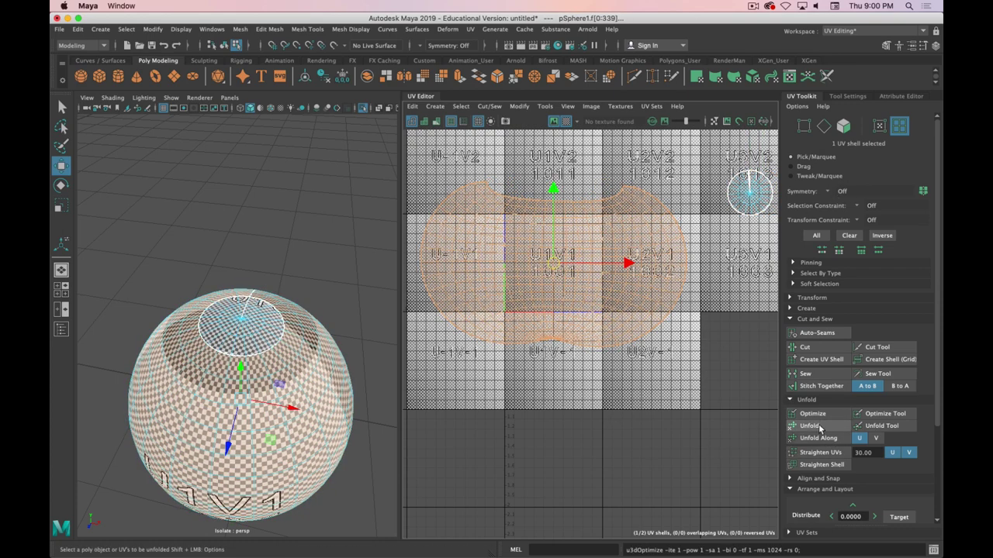
Unfold the sphere's body shell and examine the checker pattern around its front
left_click(809, 425)
left_click_drag(319, 411, 341, 365, "alt")
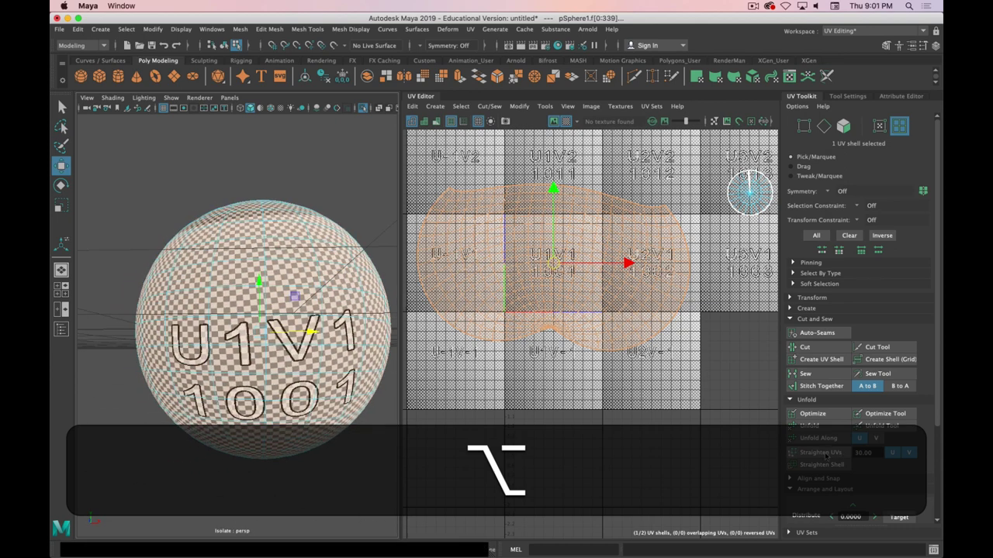
Straighten the body shell's UVs in U and V with a 30 angle setting, and unfold the shell again
left_click(824, 456)
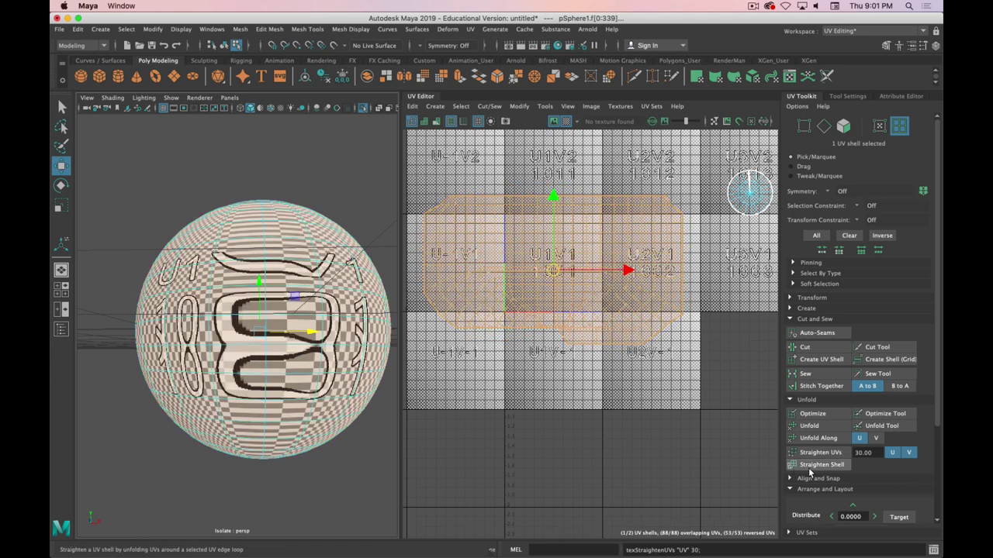
left_click(809, 426)
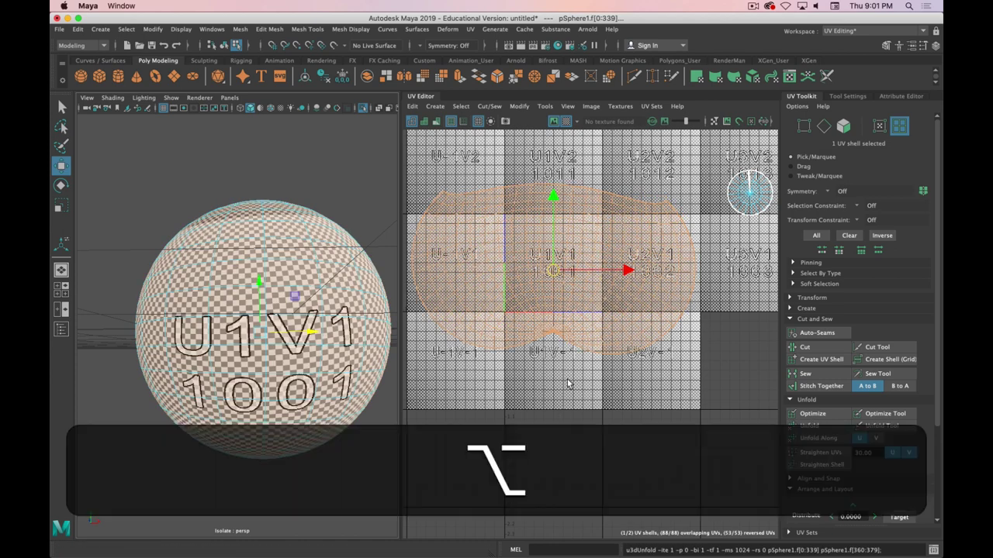
mouse_move(555, 353)
middle_mouse_down("alt")
mouse_move(554, 344)
mouse_move(552, 360)
middle_mouse_up("alt")
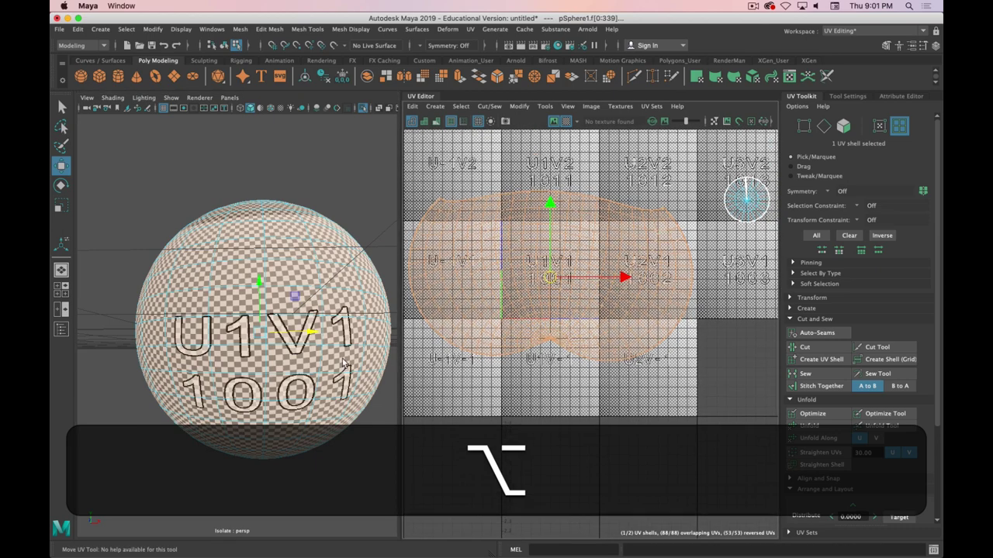
mouse_move(323, 352)
left_mouse_down("alt")
mouse_move(324, 380)
mouse_move(326, 349)
left_mouse_up("alt")
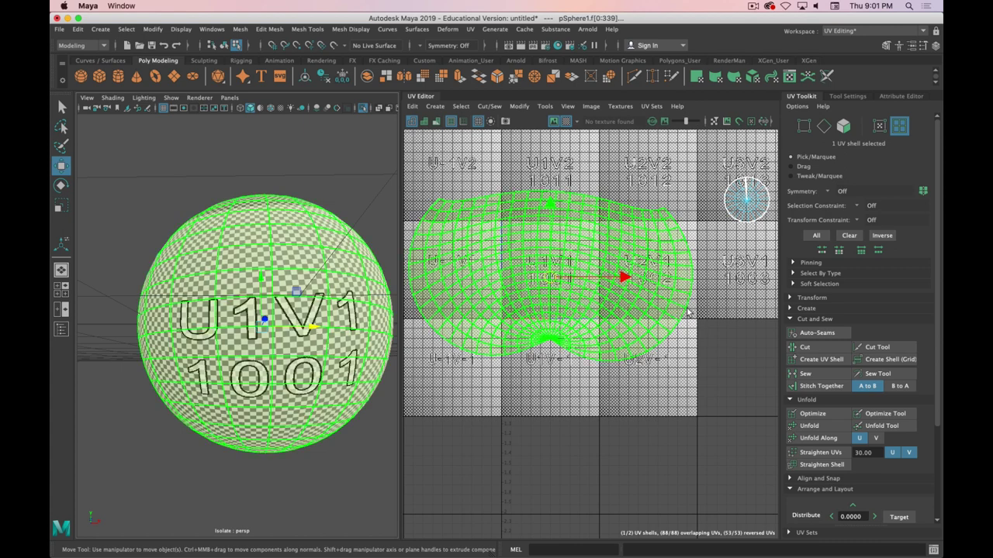
scroll(687, 312, "down", 1)
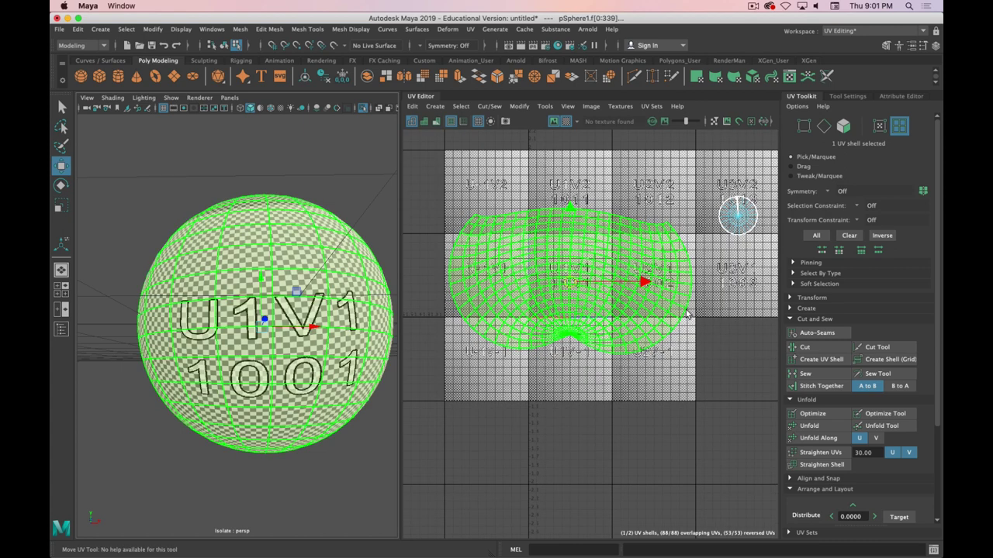